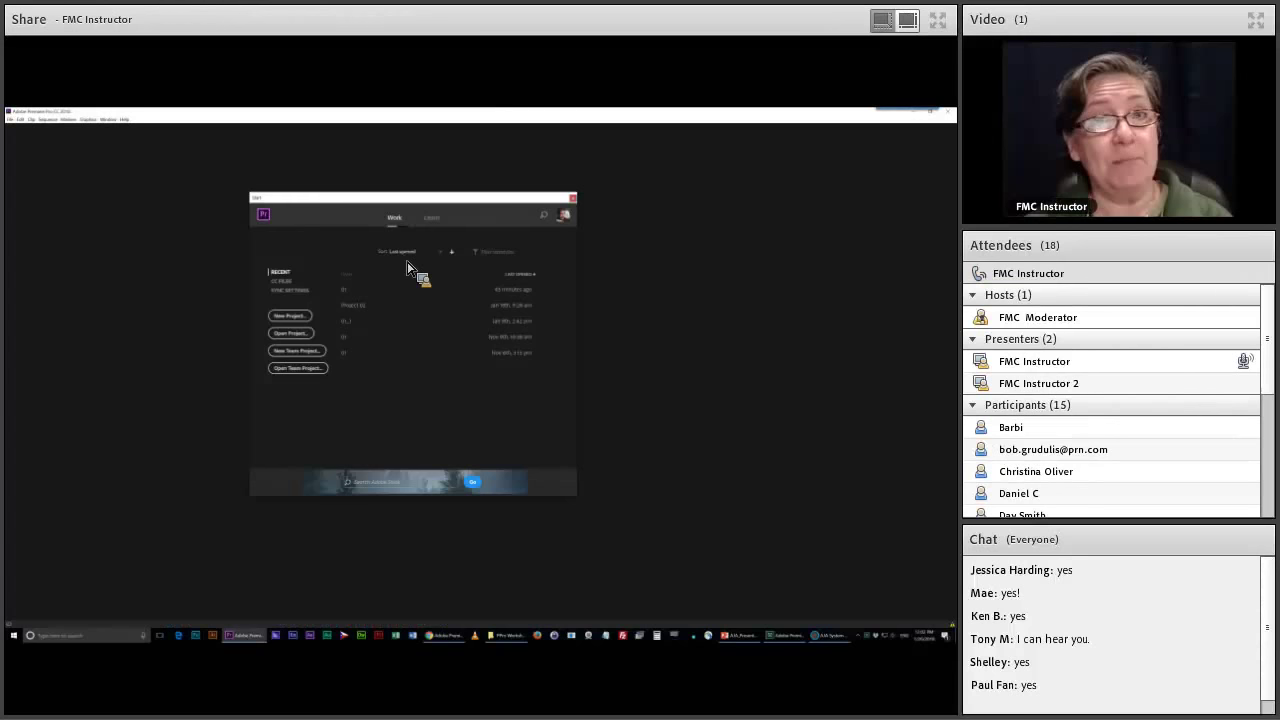
Step: Leave the Premiere Pro start screen for a fresh project's New Project dialog
key(super+plus)
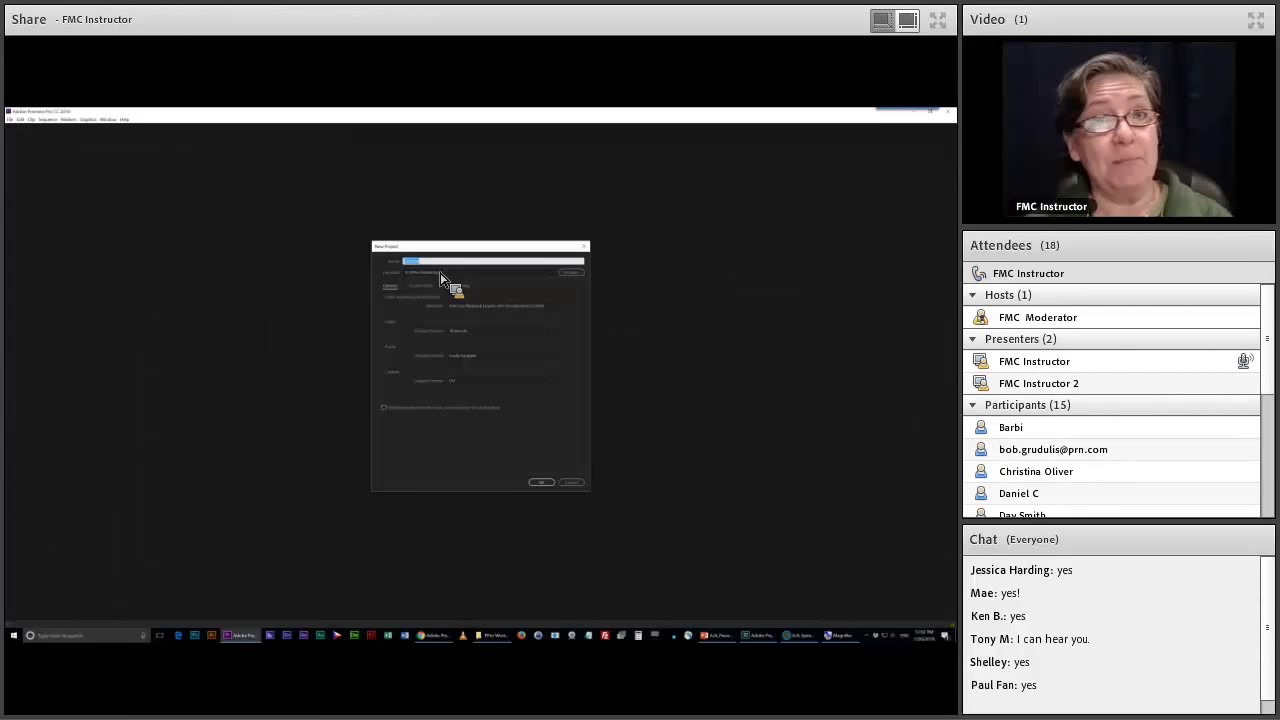
Step: Name the project 'Webinar- January - 01' and keep all scratch disks Same as Project
key(super+plus)
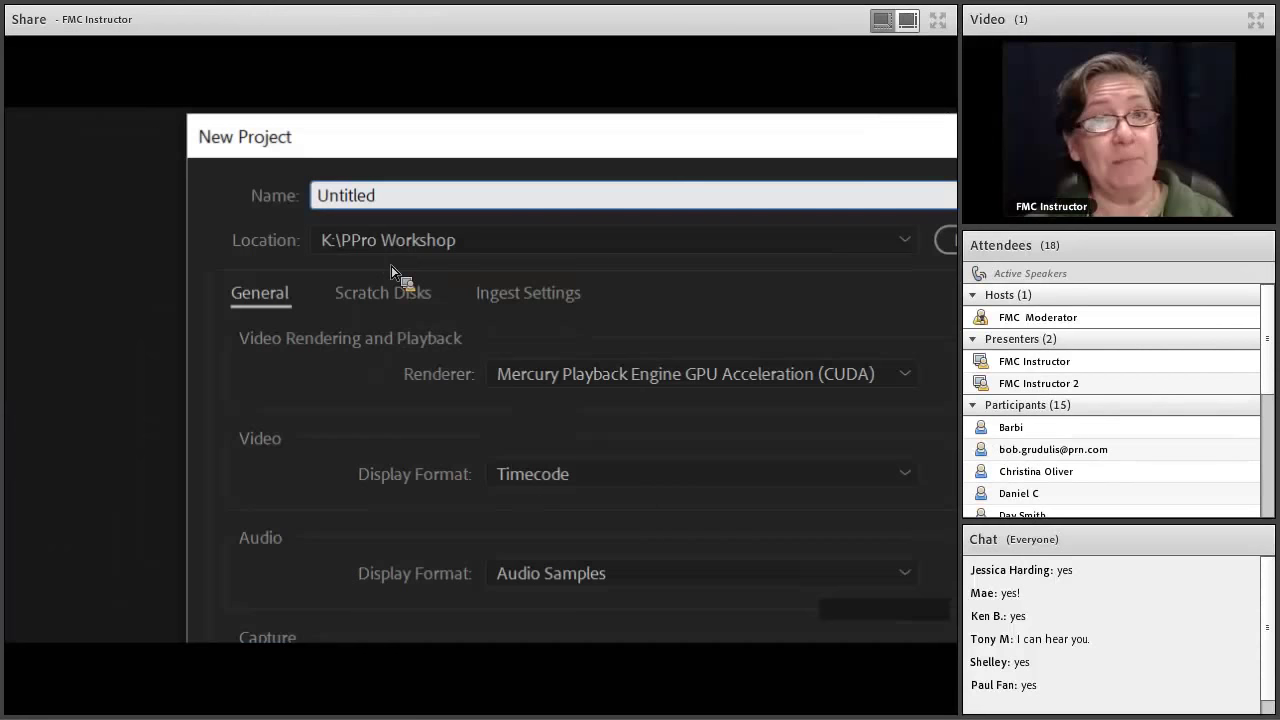
text(Webinar-)
text(January - 01)
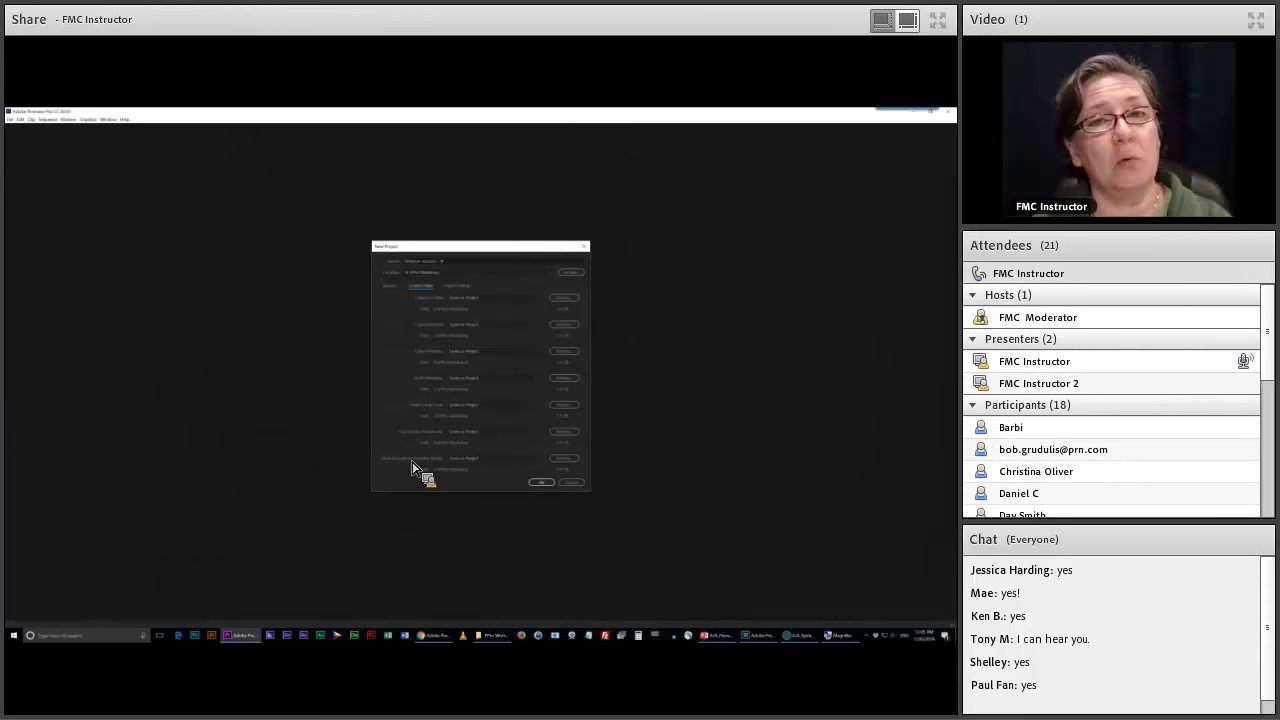
Step: Switch to Chrome showing the AJA Io 4K Plus support page's software downloads
key(alt+Tab)
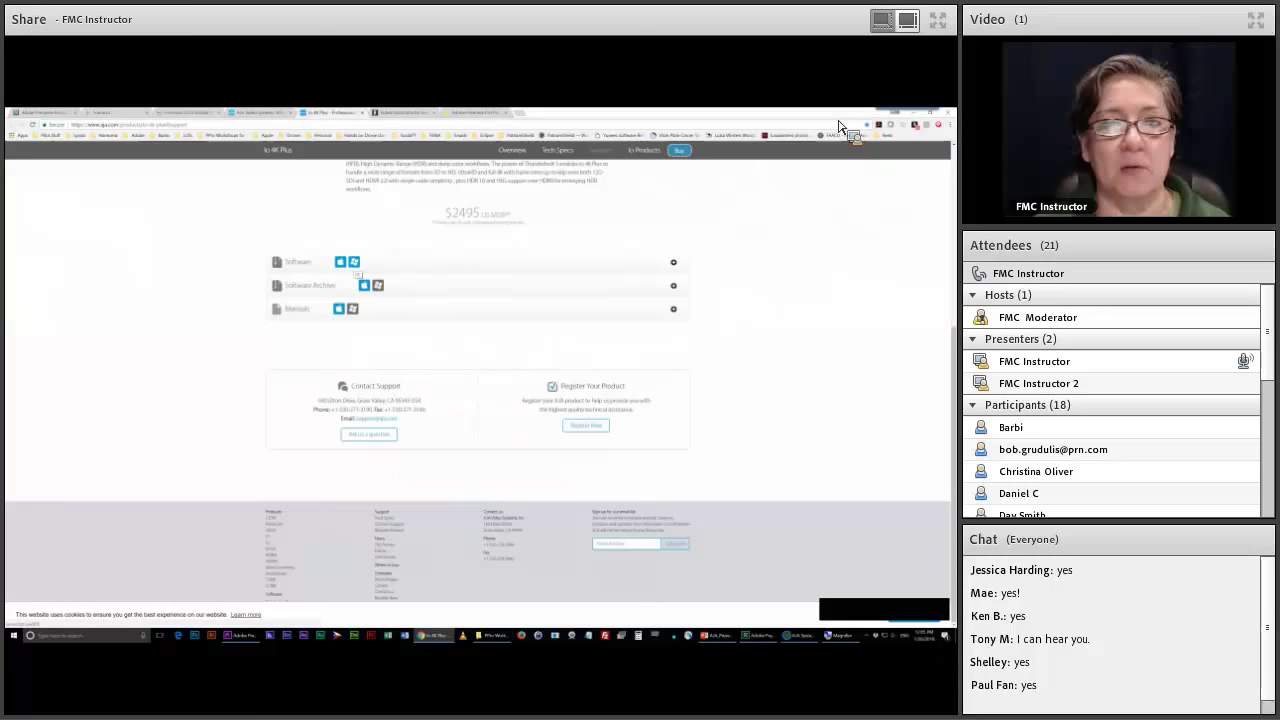
Step: Bring up AJA System Test set to a 1 GB 8bit YUV test on Reusable Assets K:/
key(alt+Tab)
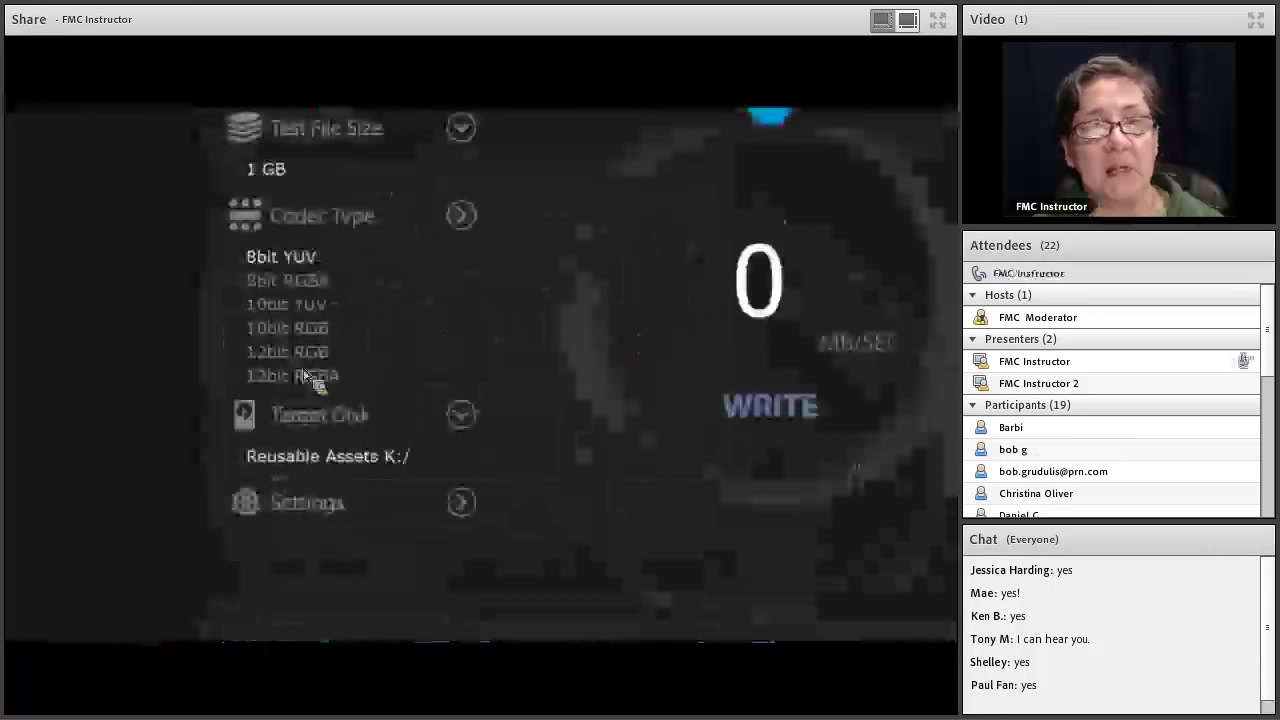
key(Escape)
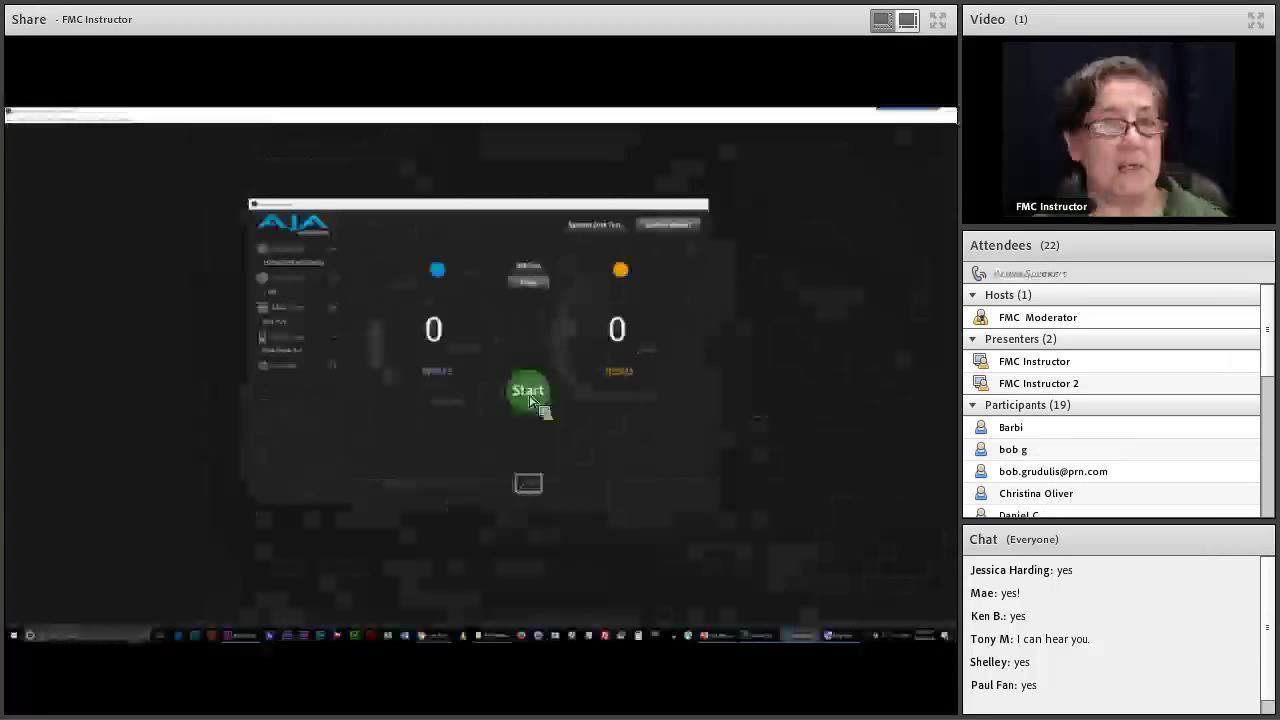
Step: Run the AJA disk test, getting about 25 fps write and 18 fps read
click(530, 393)
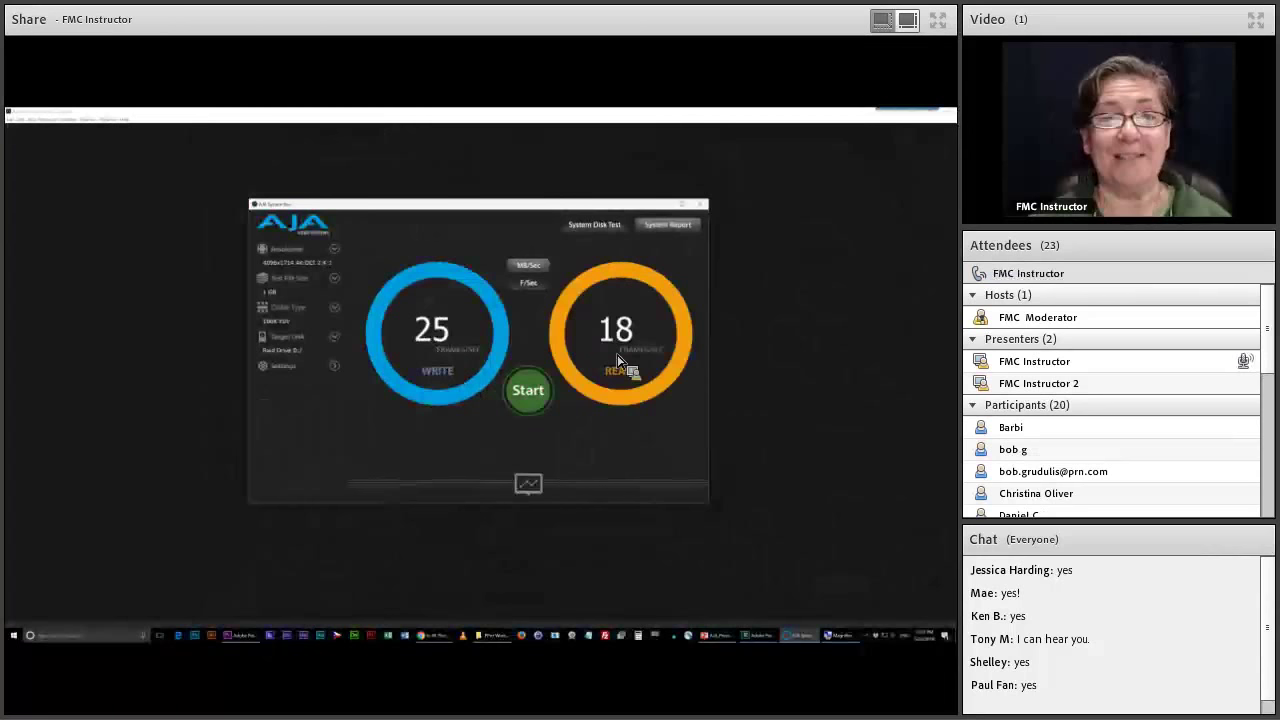
Step: Close AJA System Test so the PowerPoint deck of AJA slides shows
click(703, 206)
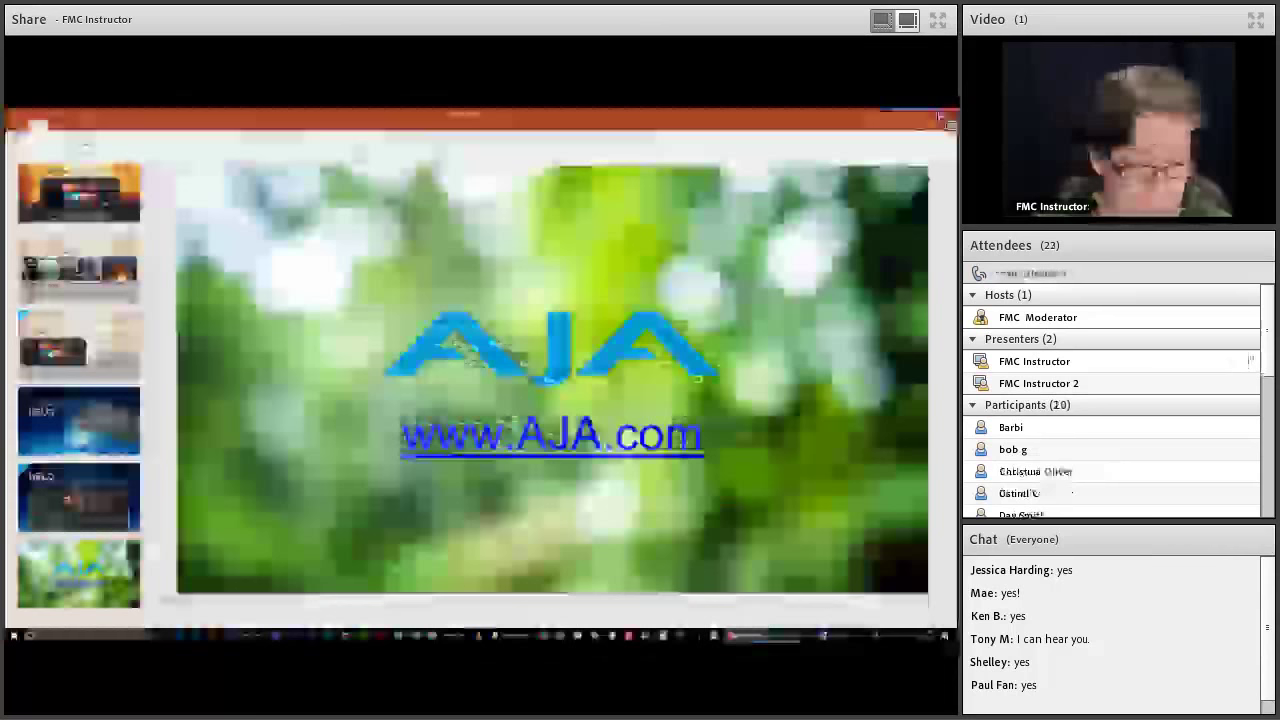
Step: Close the PowerPoint presentation to return to Premiere Pro's new project settings
click(940, 117)
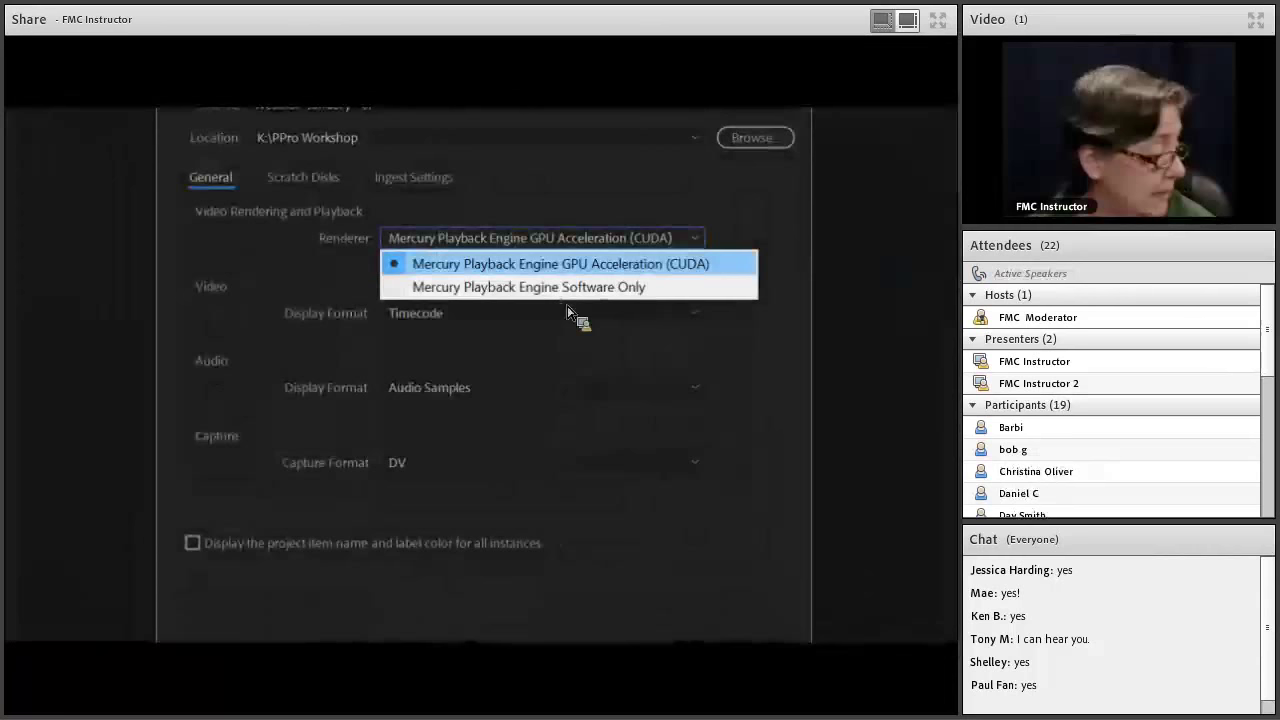
Step: Keep GPU Acceleration (CUDA) as the new project's Mercury renderer
click(567, 312)
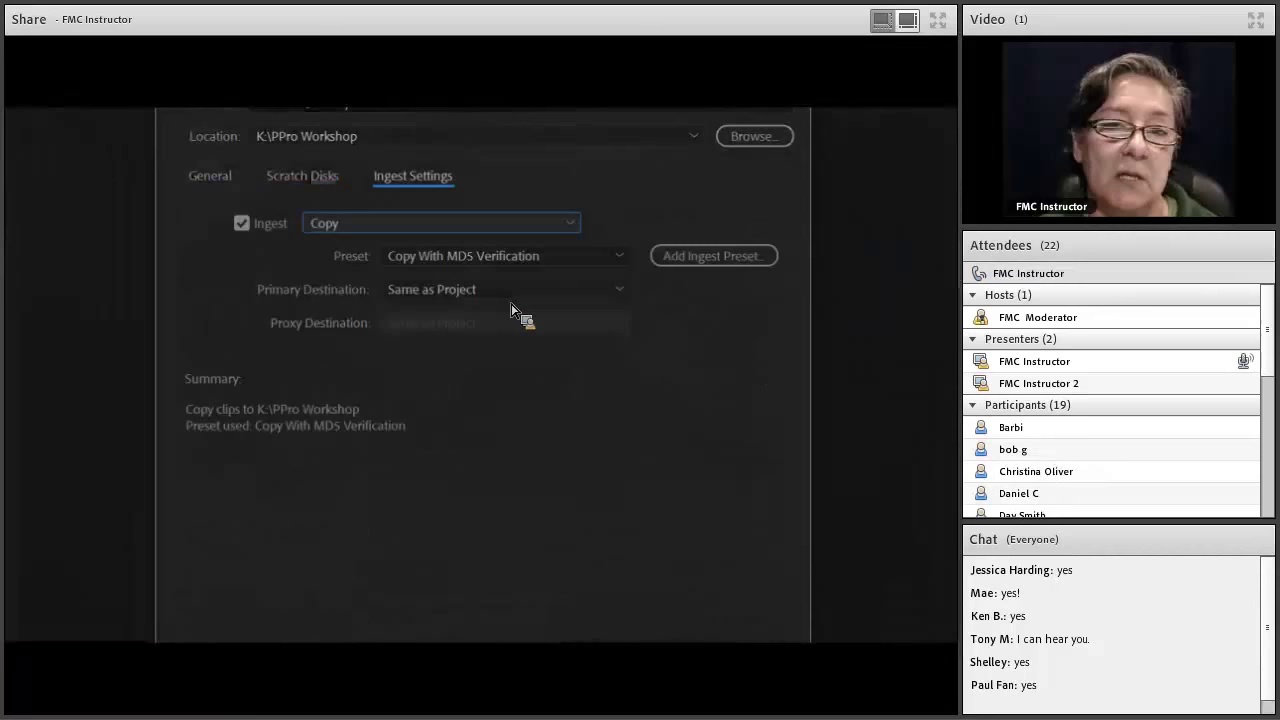
Step: Move past the ingest preset and finish creating the Webinar- January - 01 project
key(Tab)
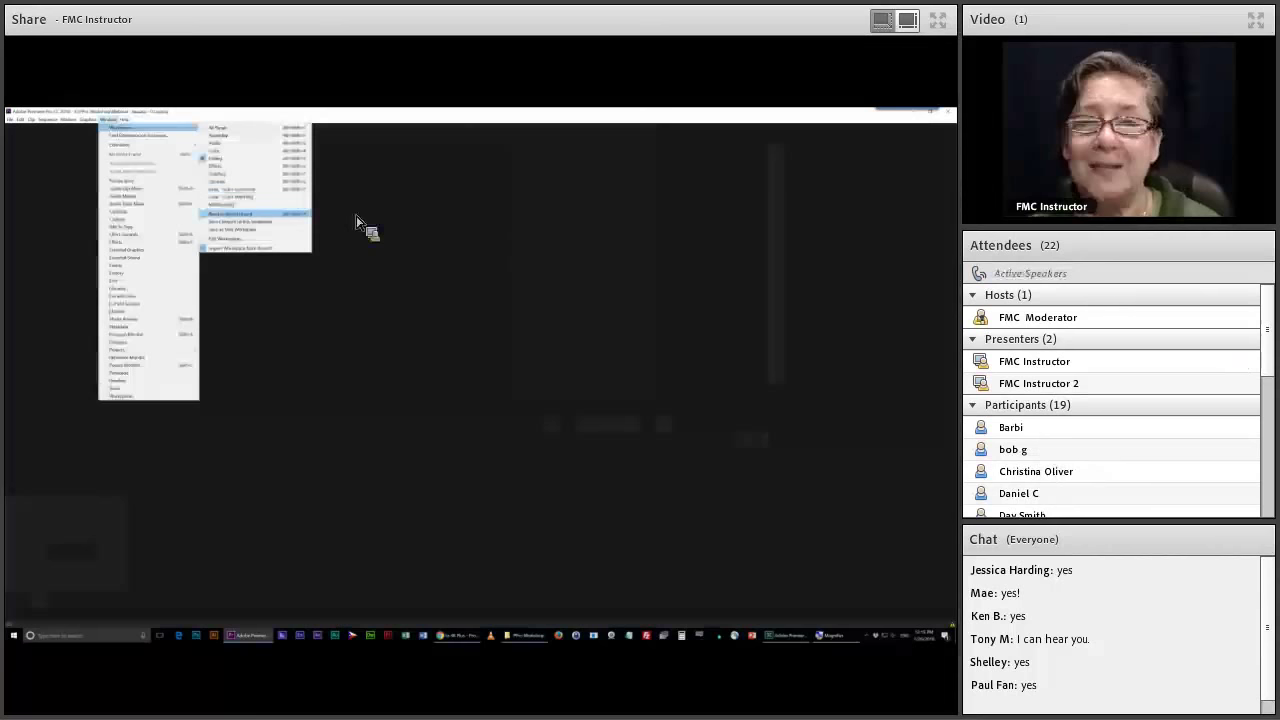
Step: Reset the Webinar- January - 01 panels to the saved Assembly workspace layout
key(Return)
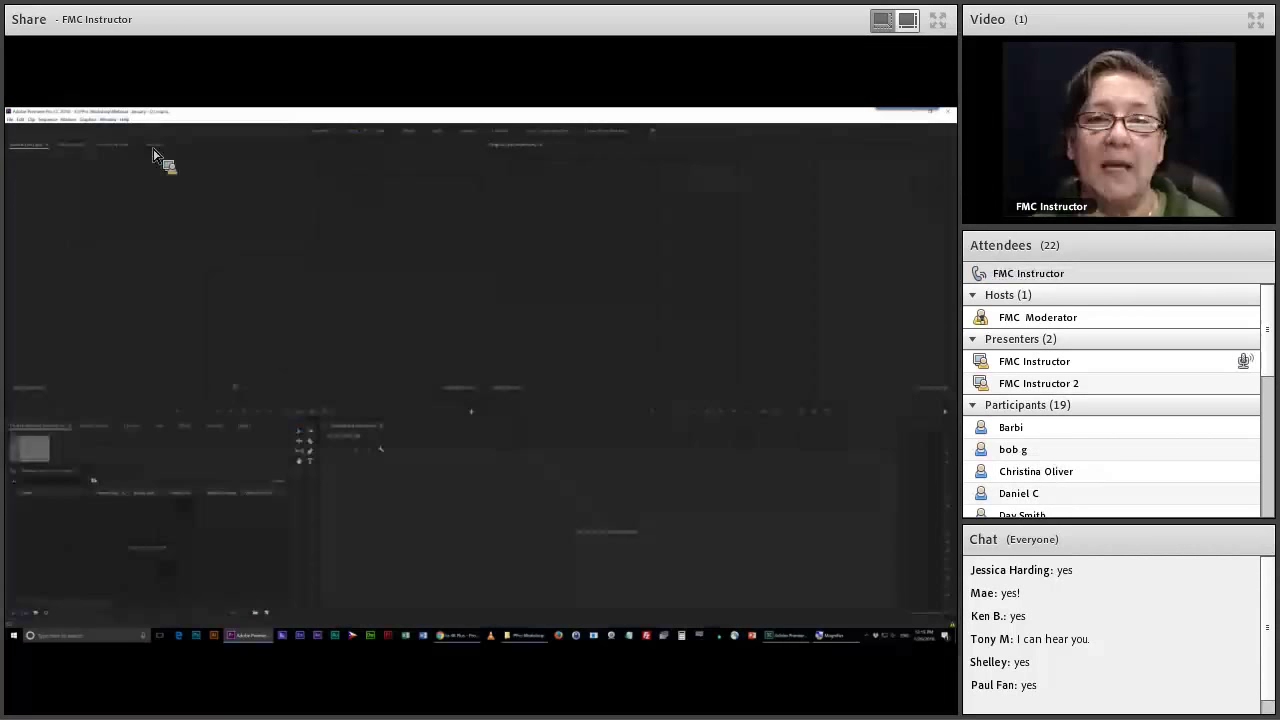
key(super+plus)
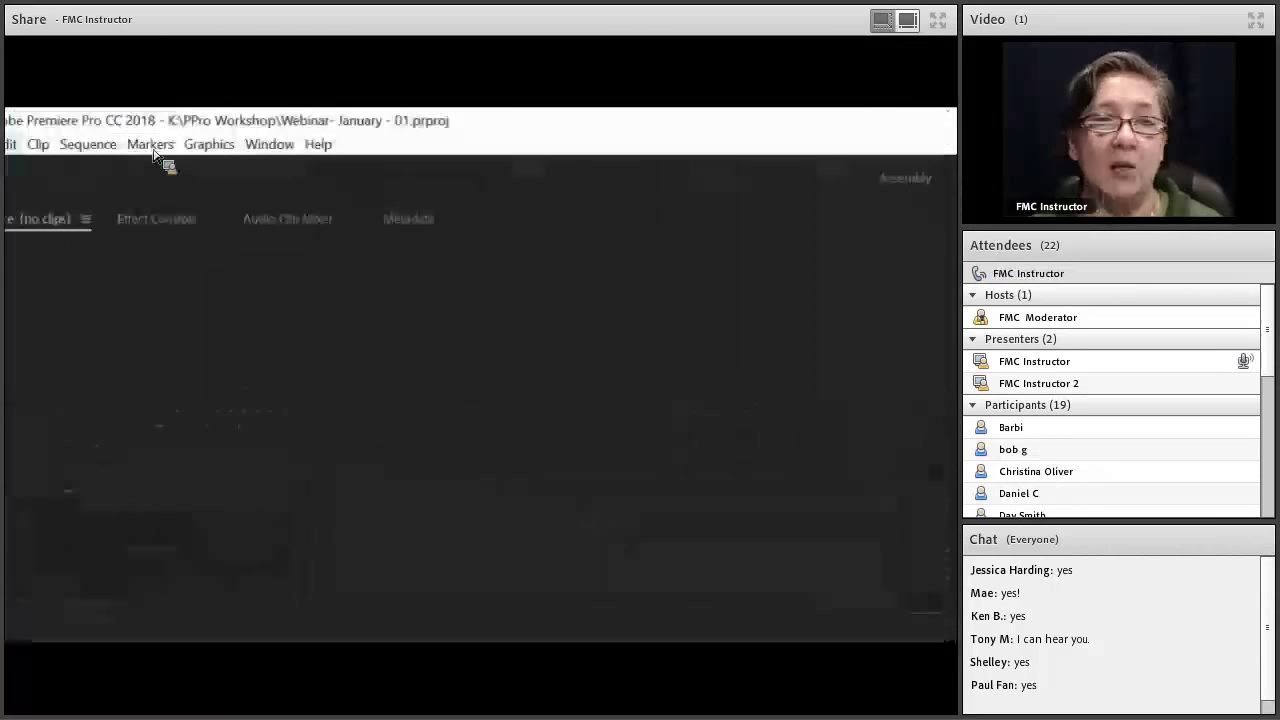
Step: Check the panel list, then bring up the File menu's Import command for the empty project
click(269, 144)
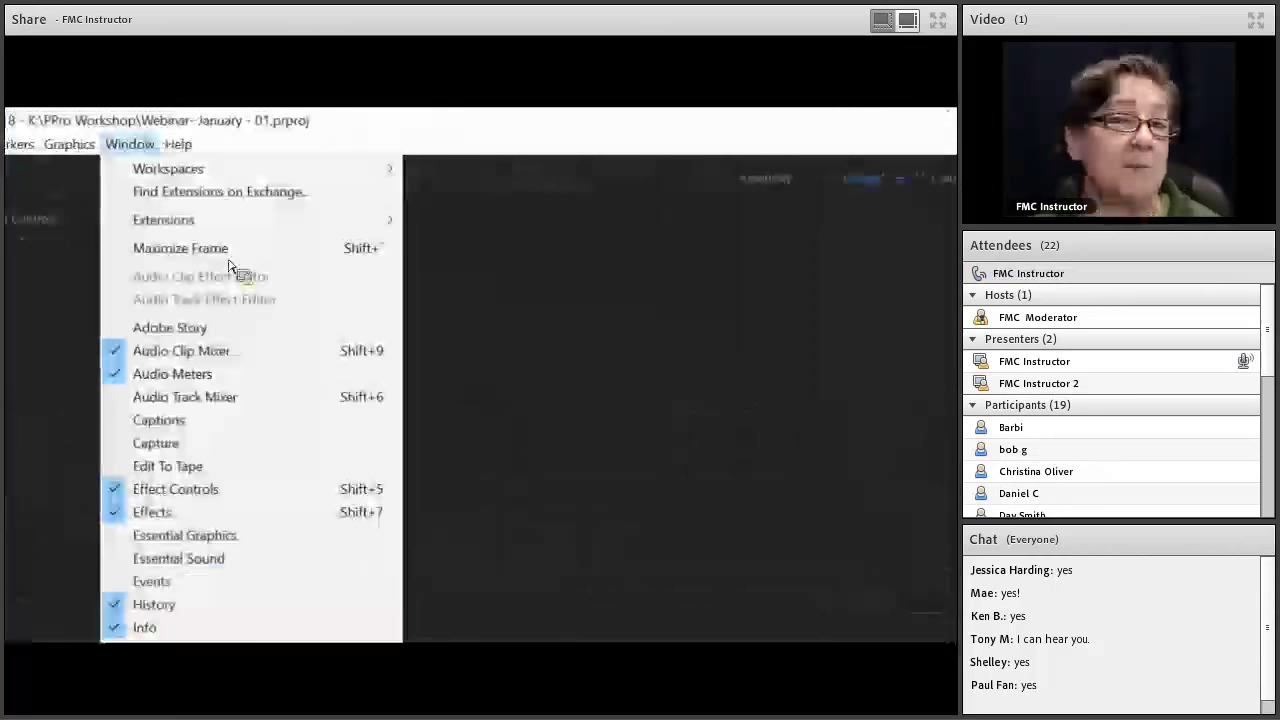
click(229, 262)
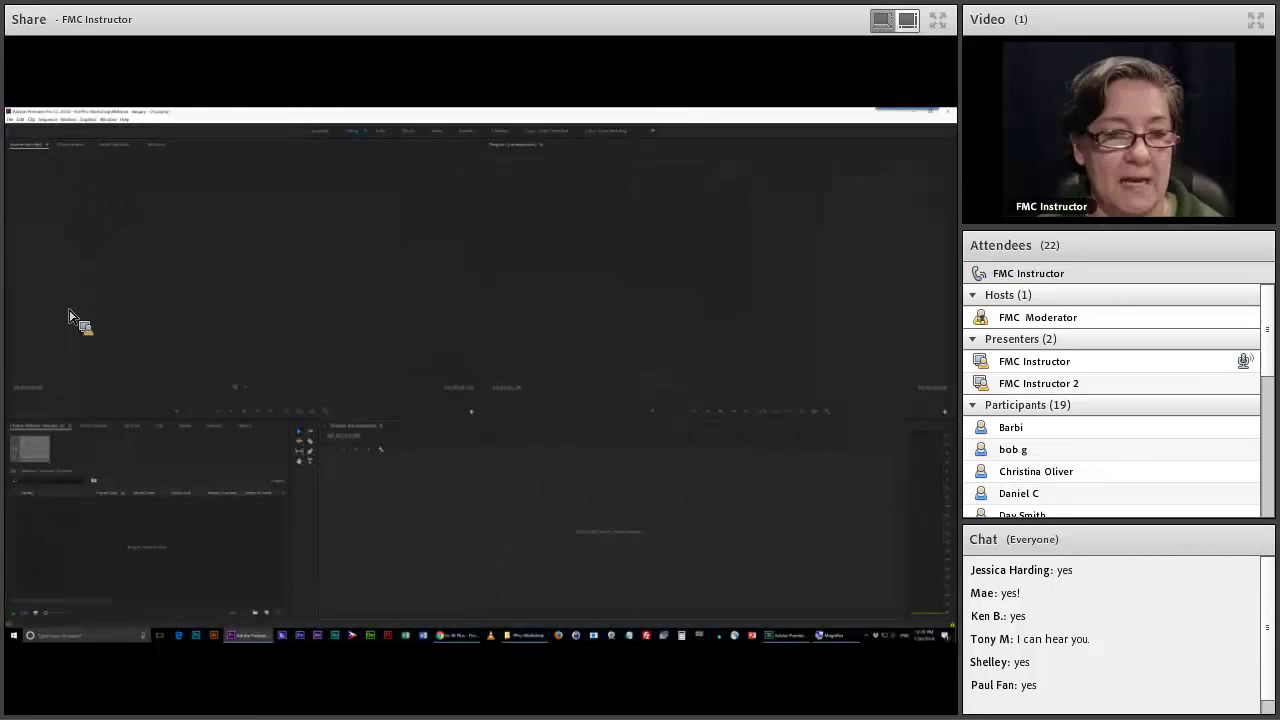
key(alt+f)
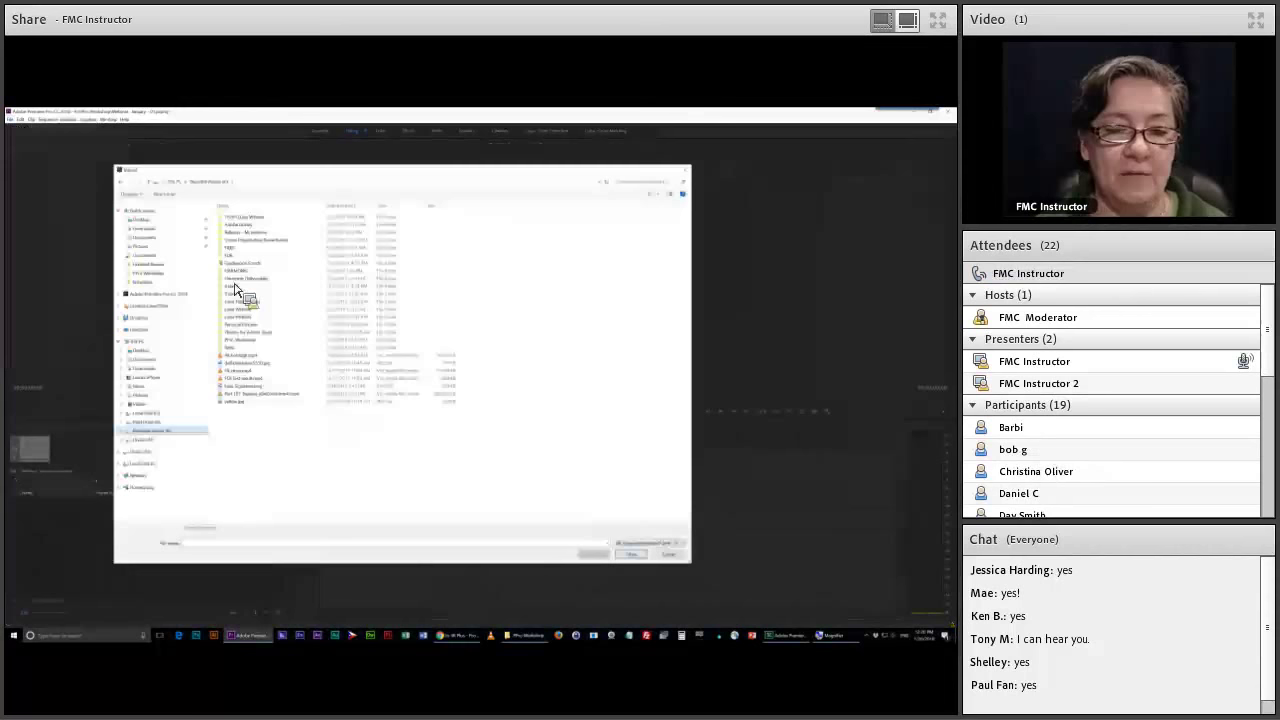
Step: Open the workshop's Video folder in the Import dialog
double_click(235, 288)
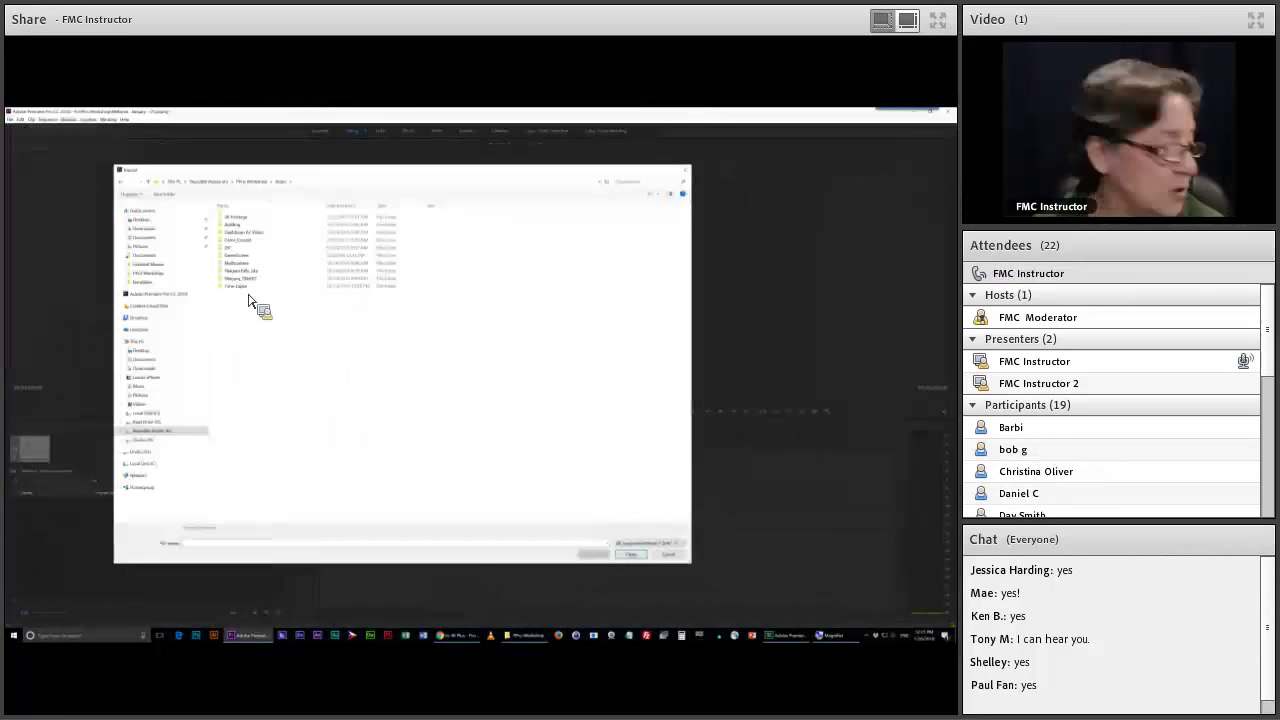
key(super+plus)
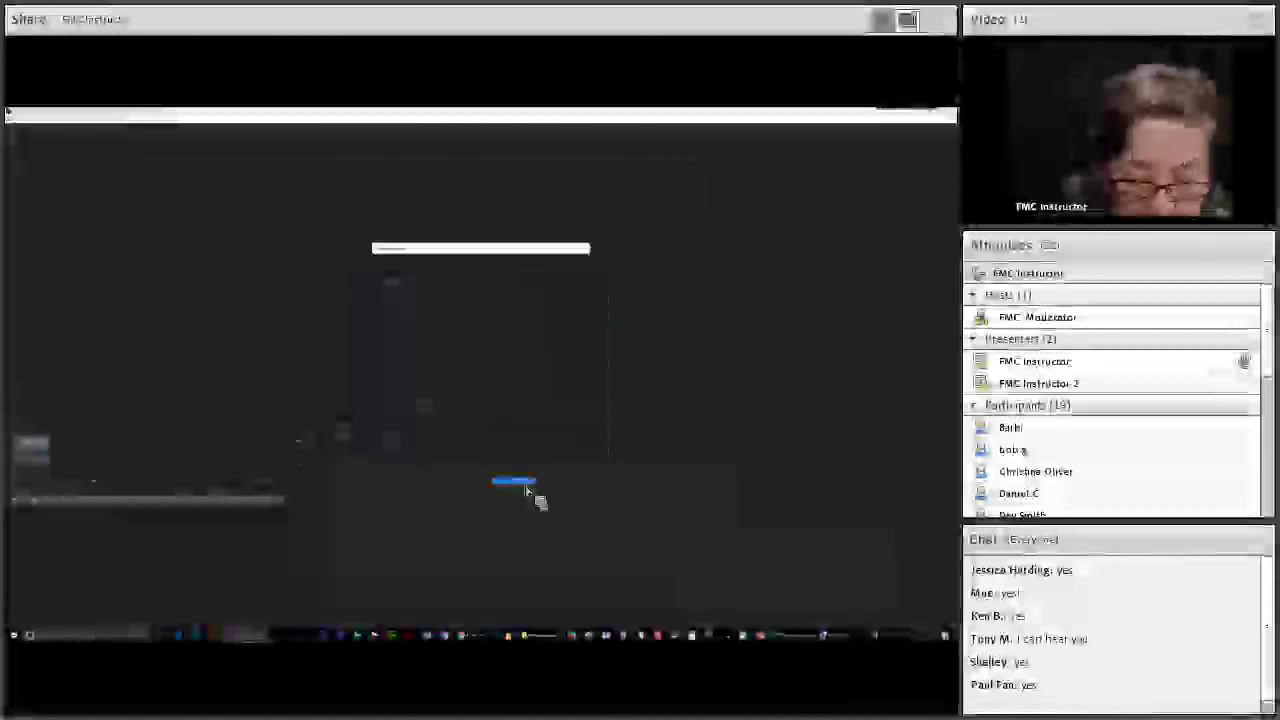
Step: Confirm and dismiss the import prompt so the Punta Cana 45 clip joins the project
click(526, 486)
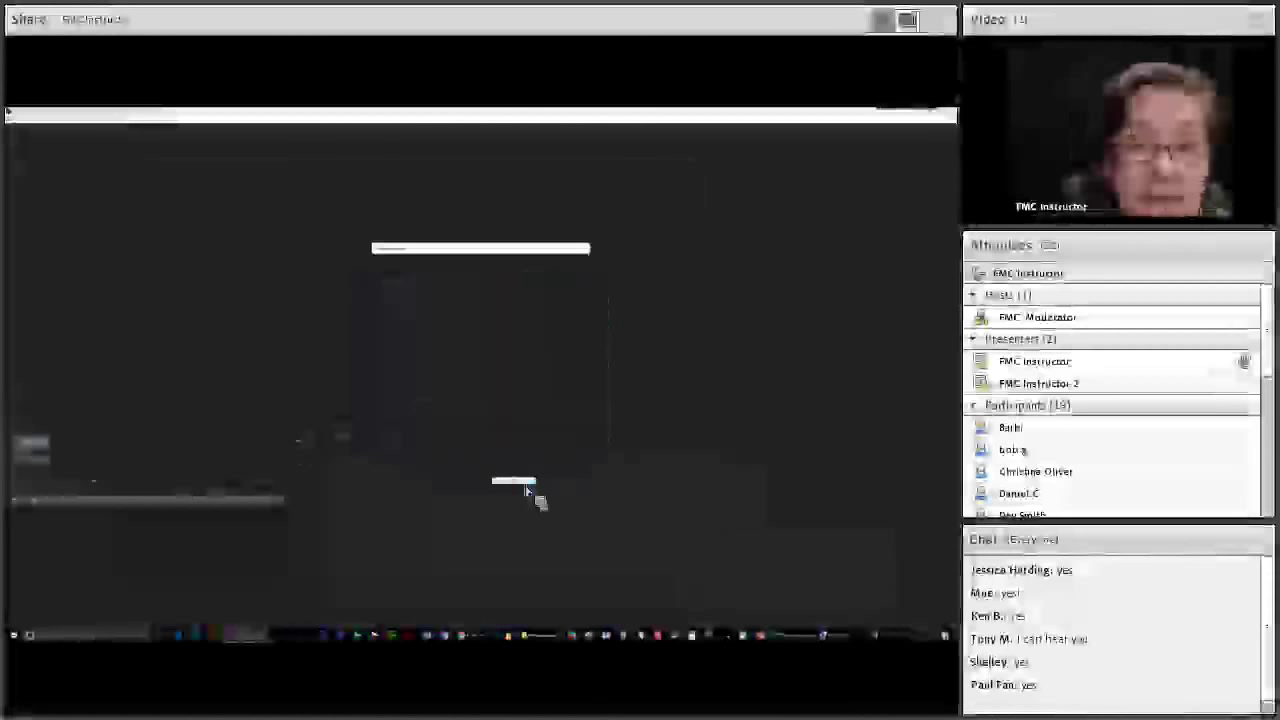
click(524, 484)
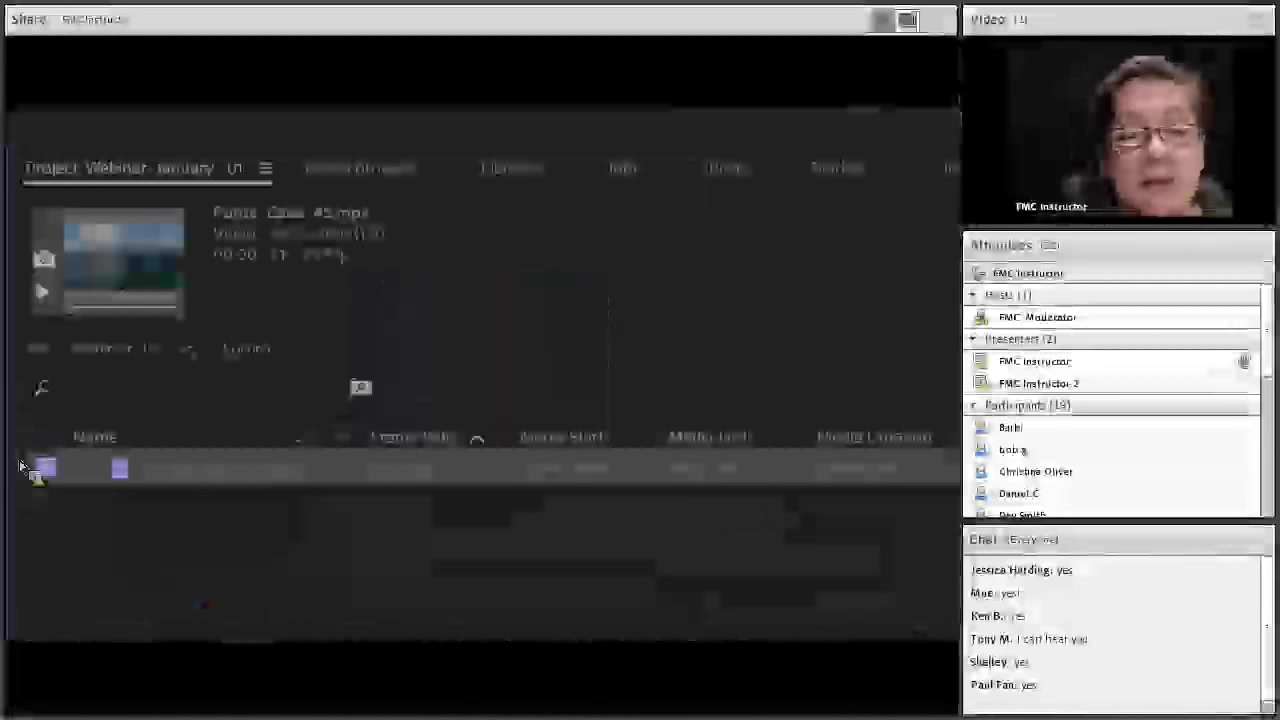
Step: Drag the Punta Cana 45 clip into a new sequence on the timeline
drag(22, 467, 89, 458)
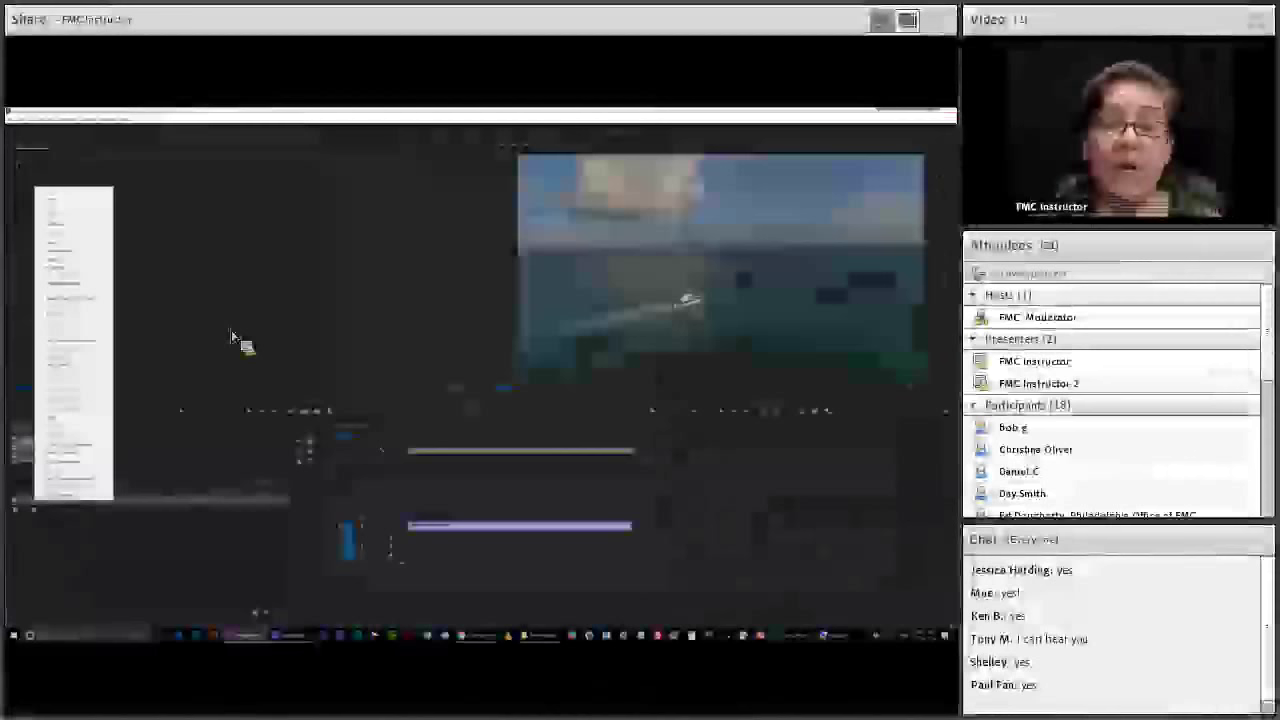
Step: Apply a view option from the Project panel menu, closing the menu
click(109, 451)
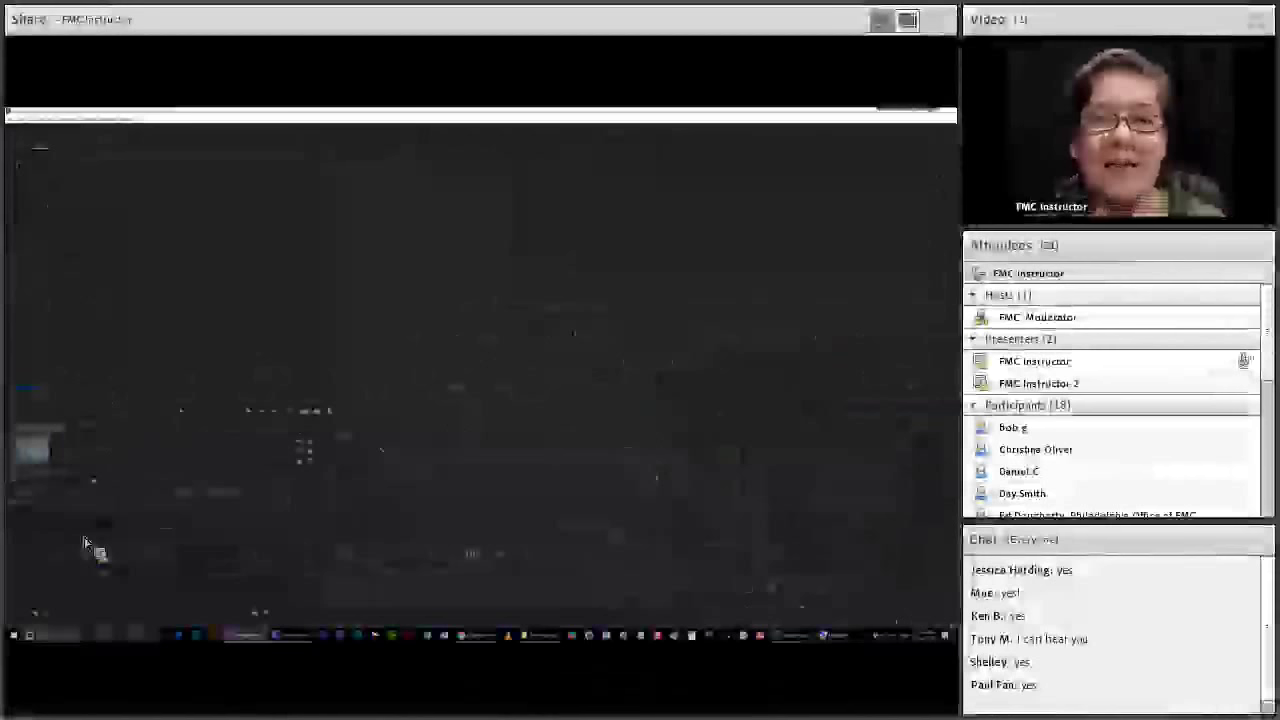
Step: Bring up the import file browser again for more media
click(86, 545)
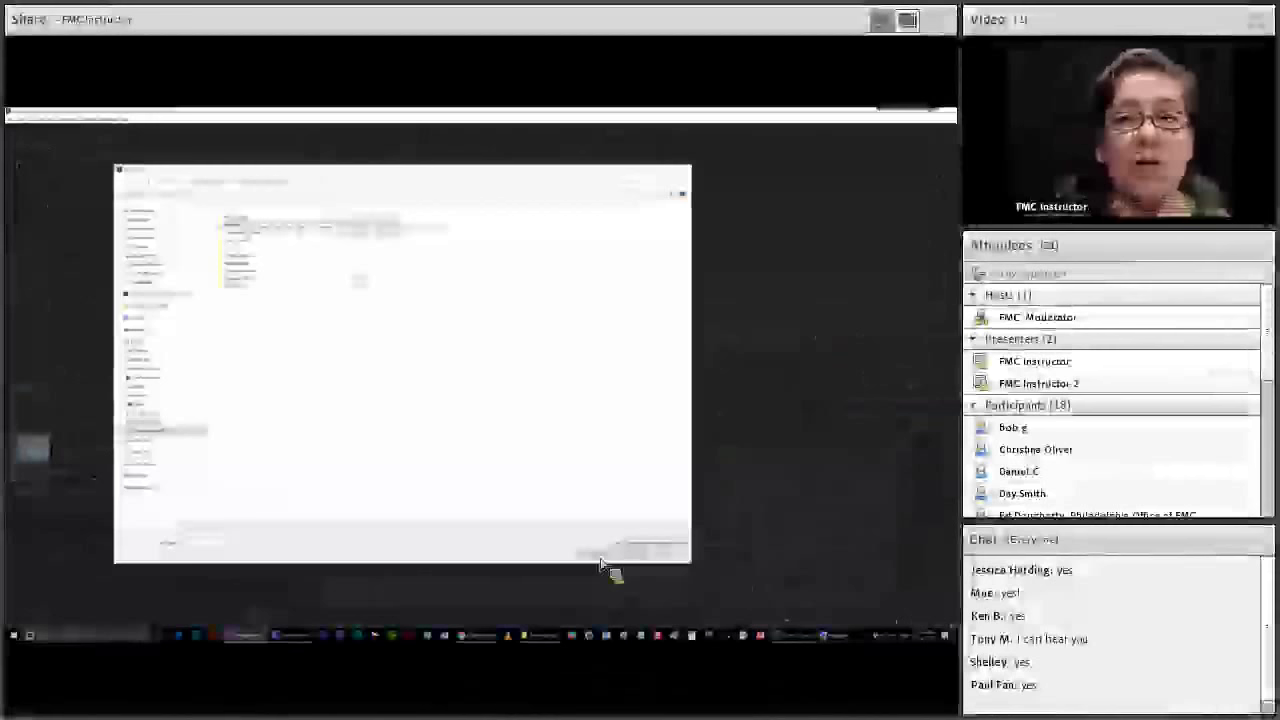
Step: Return from the file browser and restore the clip thumbnail bin to the full editing layout
click(602, 555)
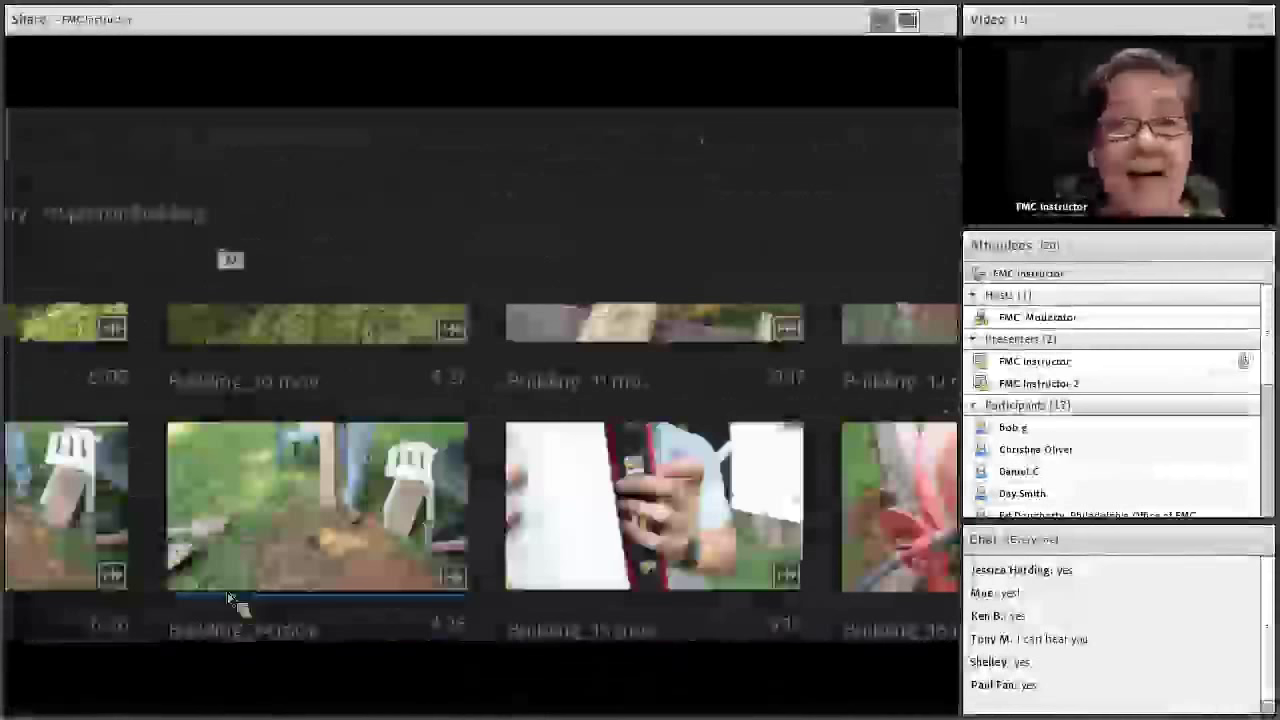
click(310, 462)
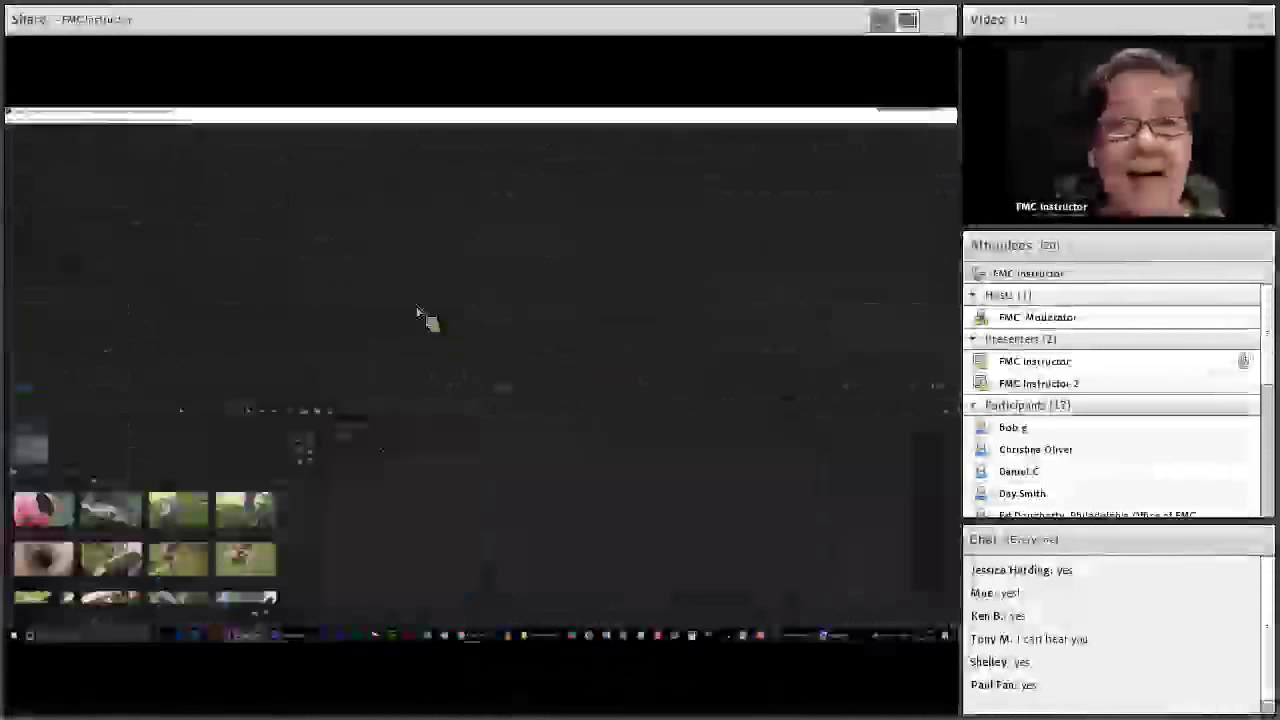
Step: Browse into the Caribbean P2 Video folder to show its CONTENTS subfolders
key(ctrl+i)
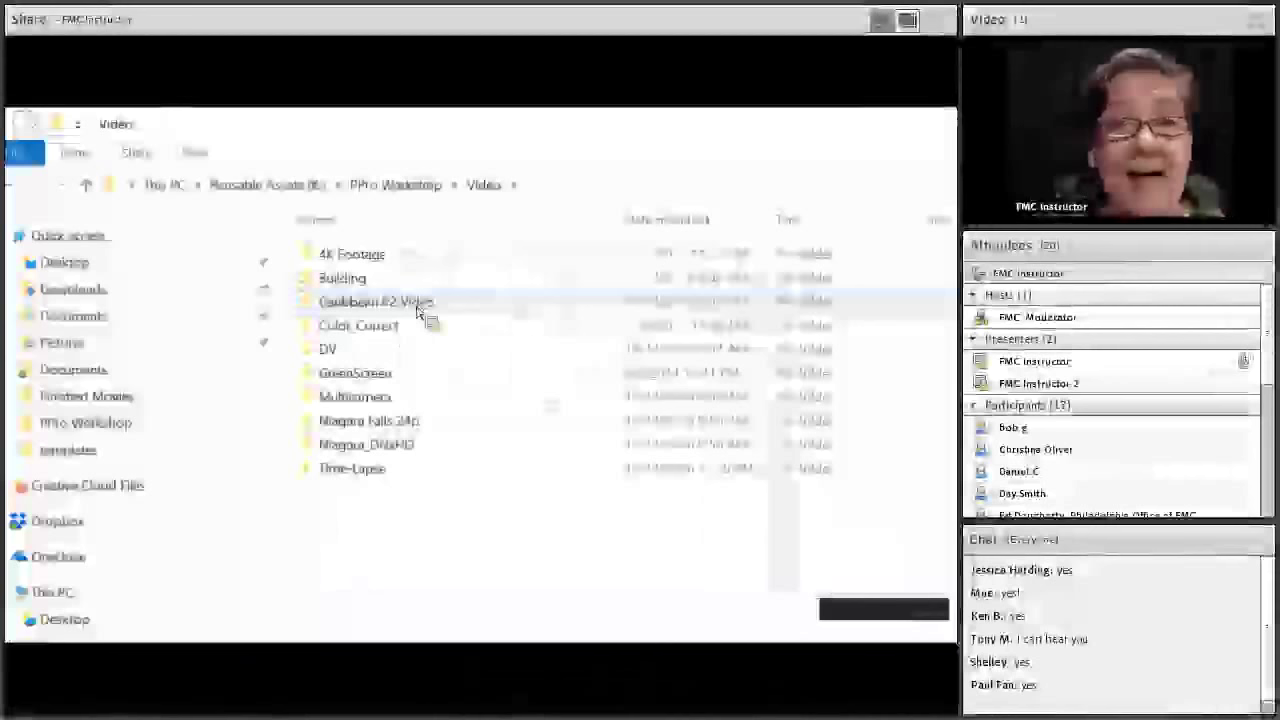
double_click(418, 304)
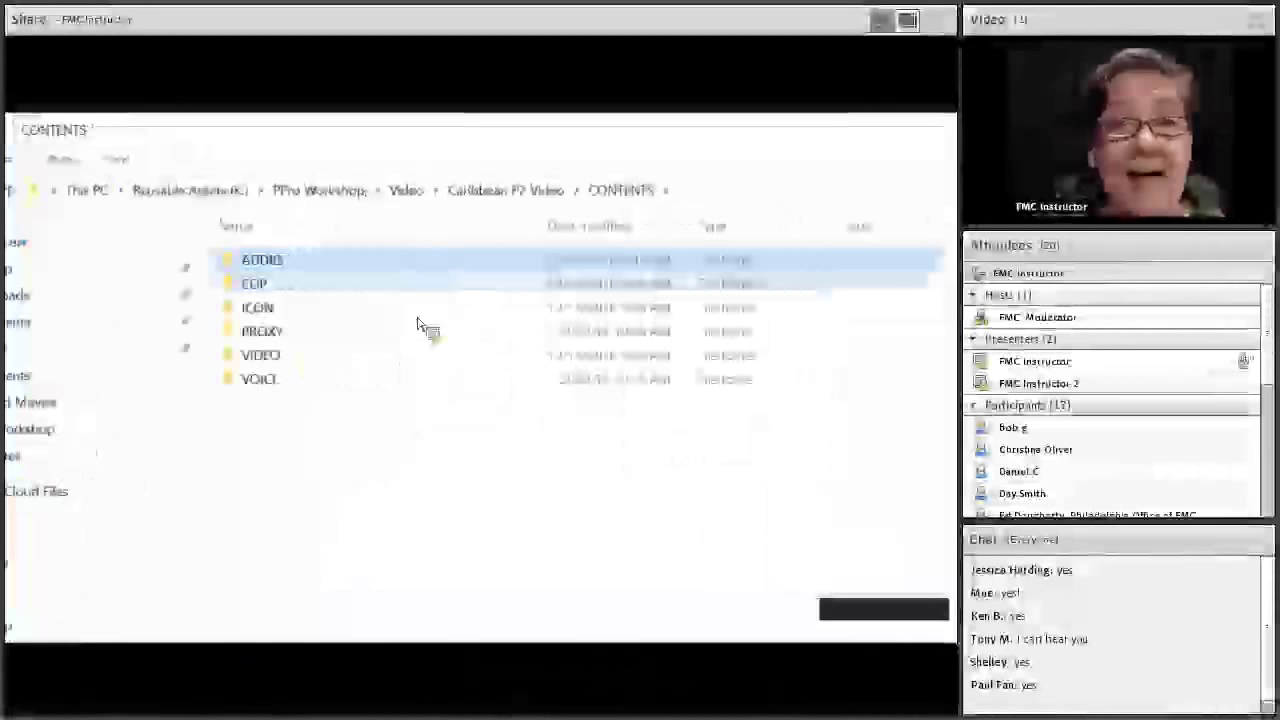
double_click(420, 320)
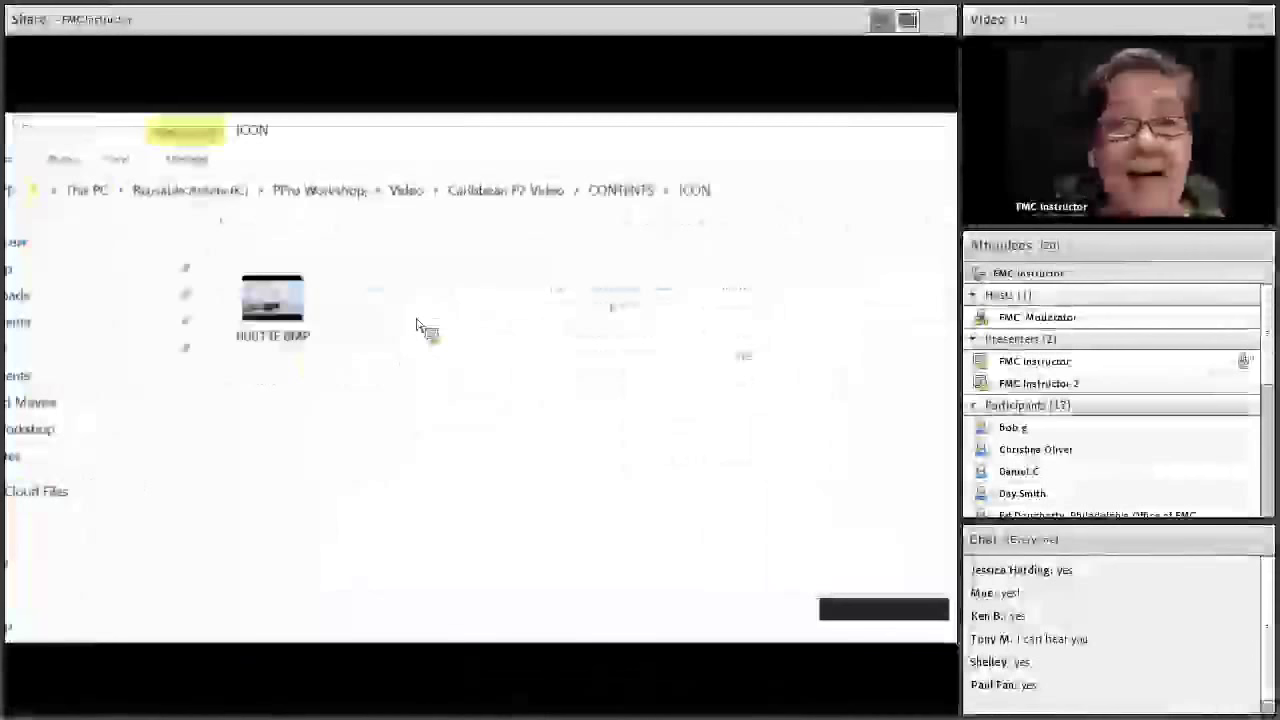
key(alt+Left)
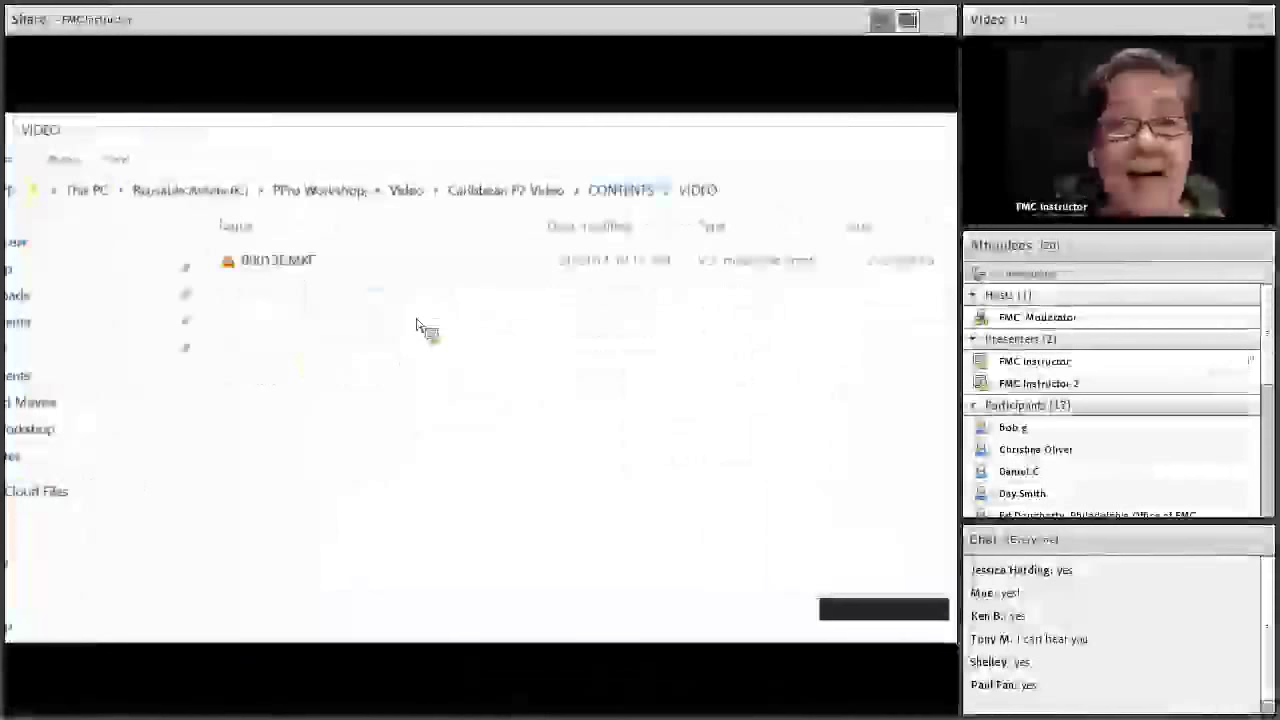
key(alt+Up)
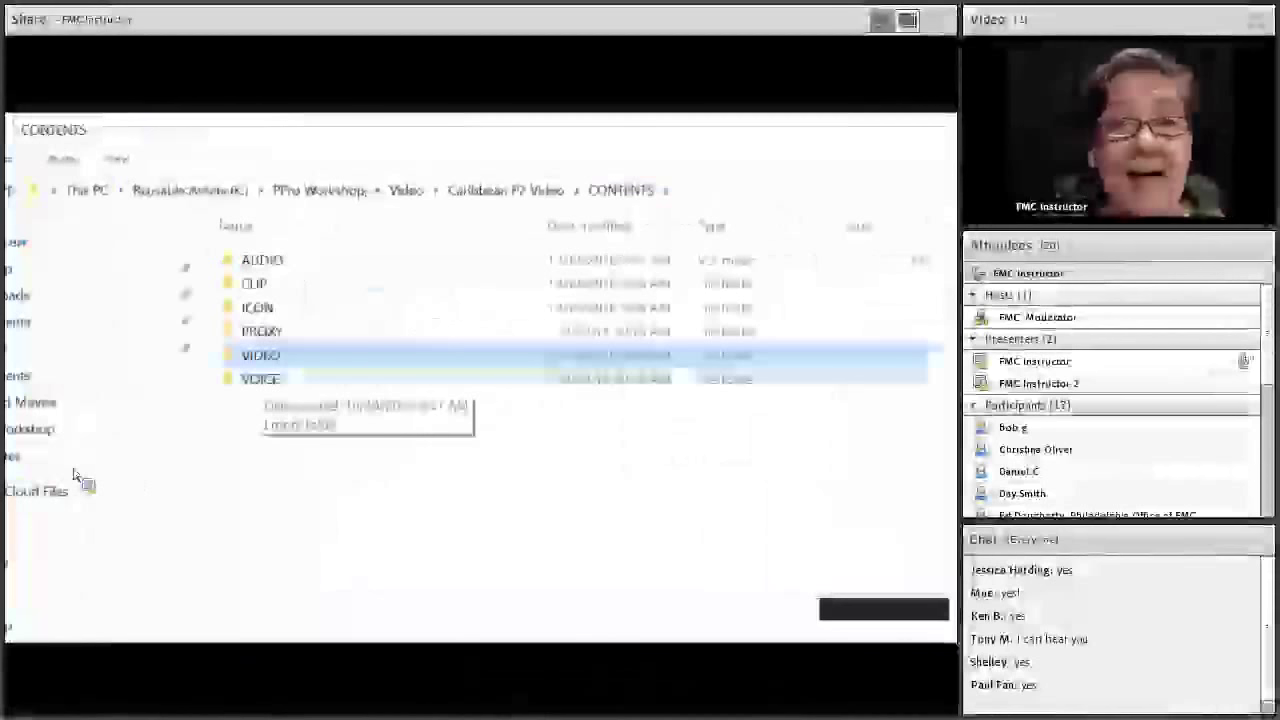
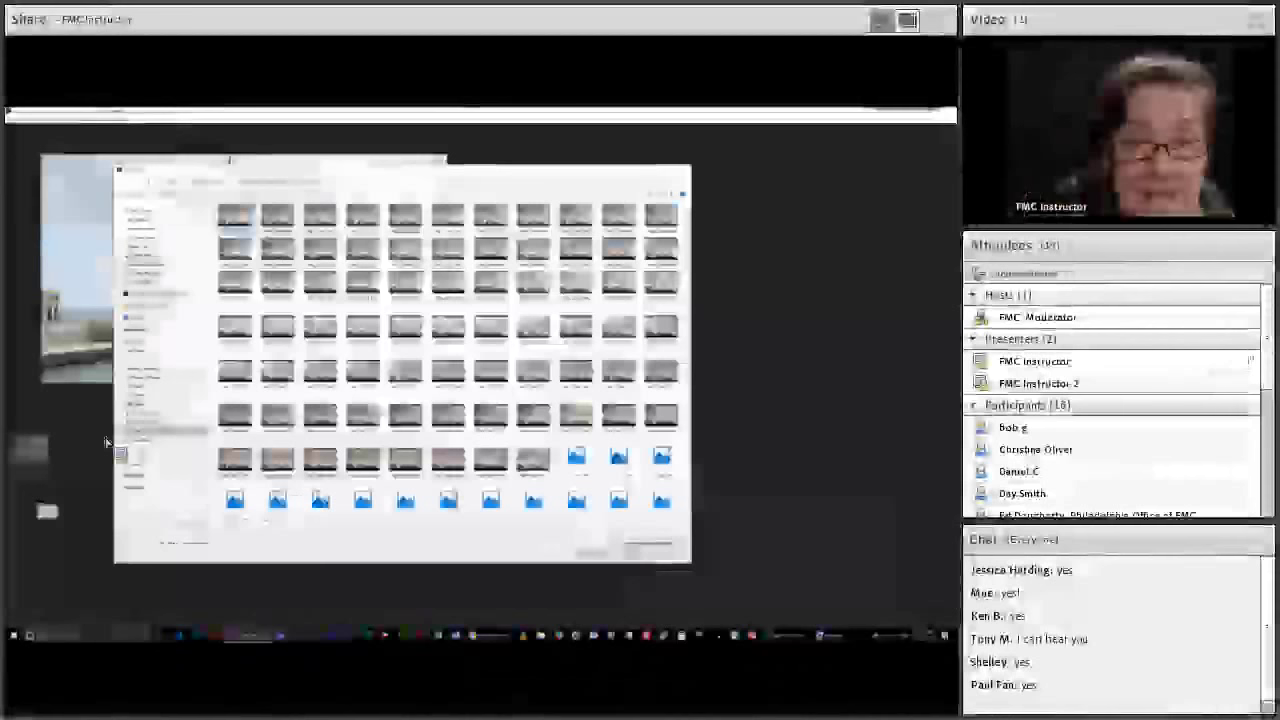
Step: Drag a clip from the File Explorer thumbnail folder into the Premiere Pro project bin
drag(106, 443, 83, 455)
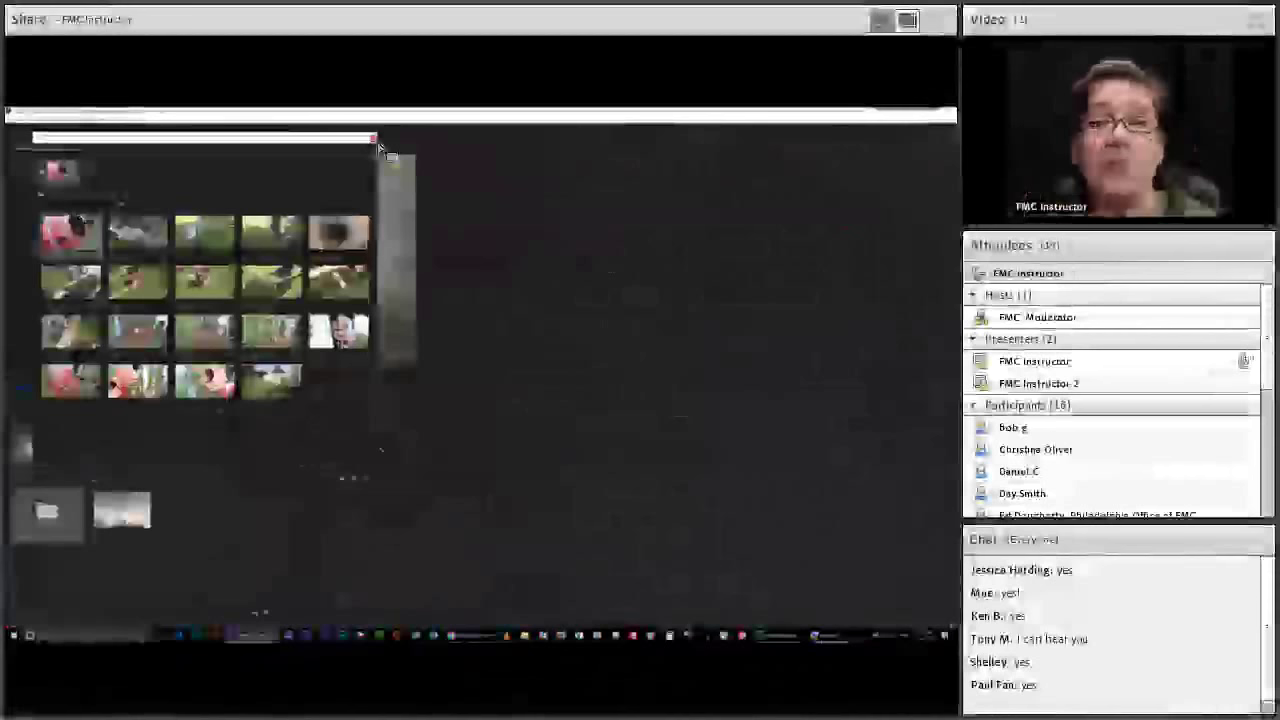
Step: Close the floating thumbnail gallery window
click(375, 139)
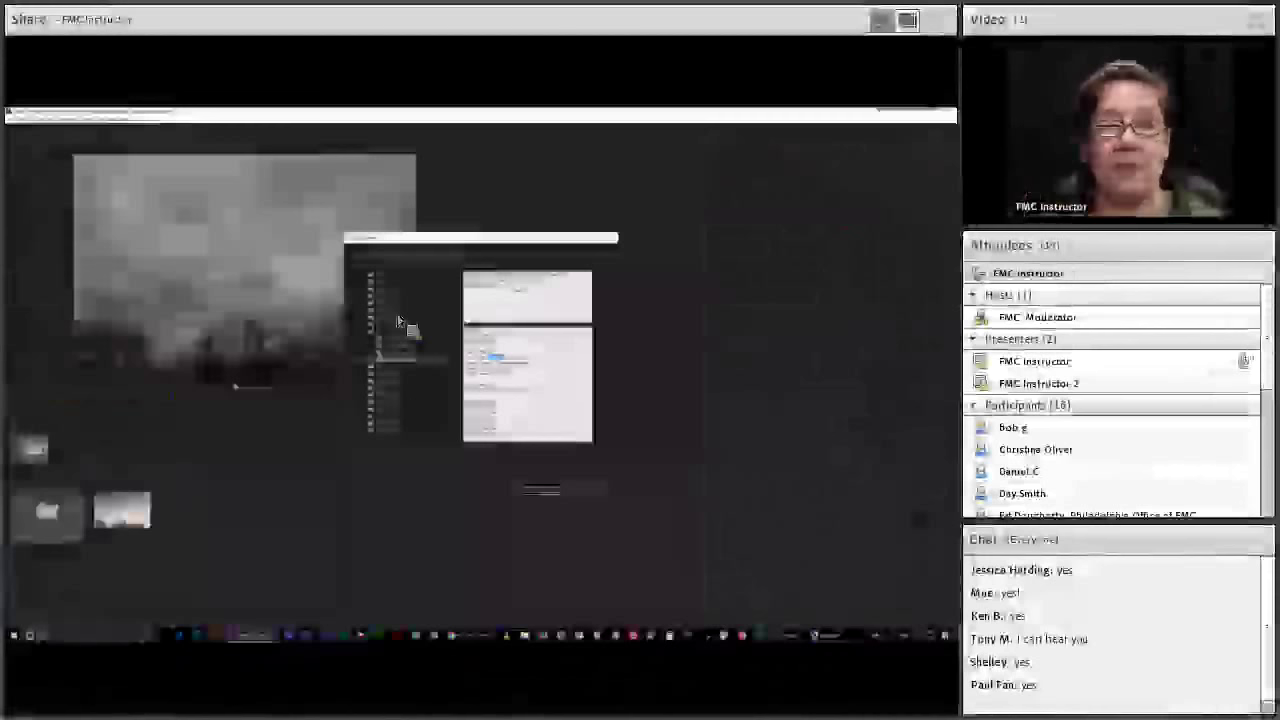
Step: Expand a folder in the browse dialog's tree to preview it, then return to the main workspace
click(398, 322)
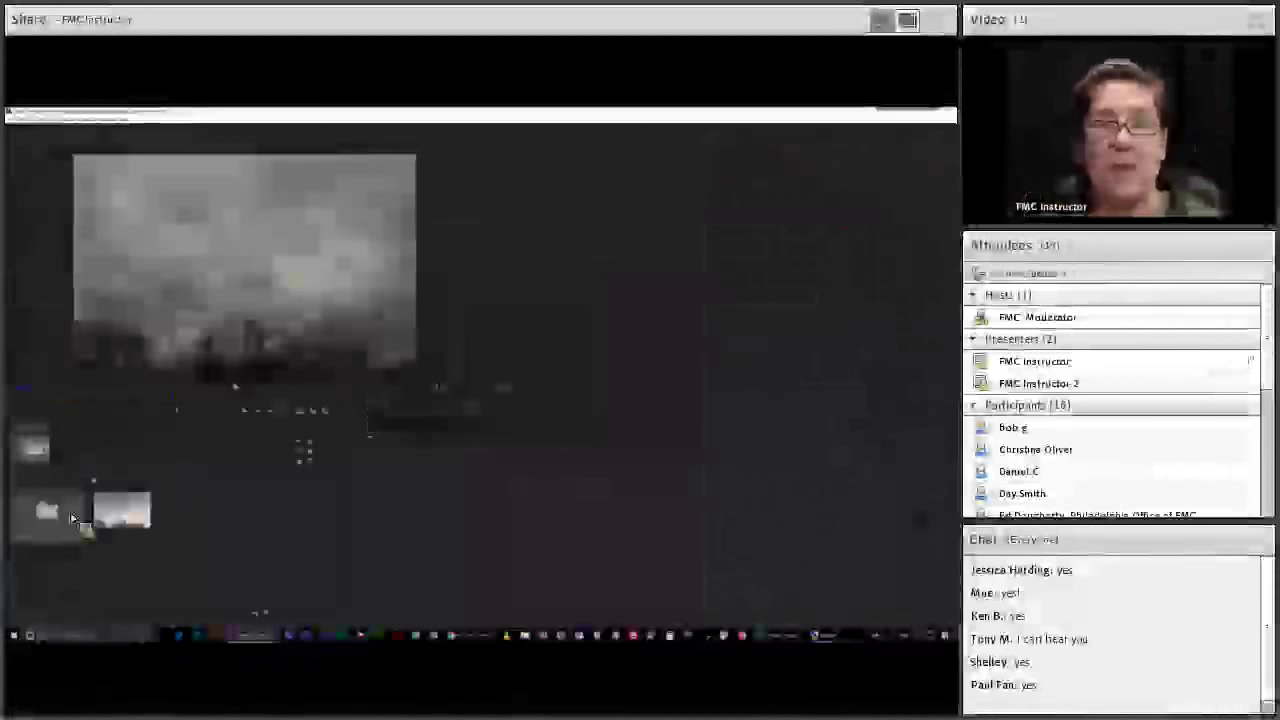
click(72, 517)
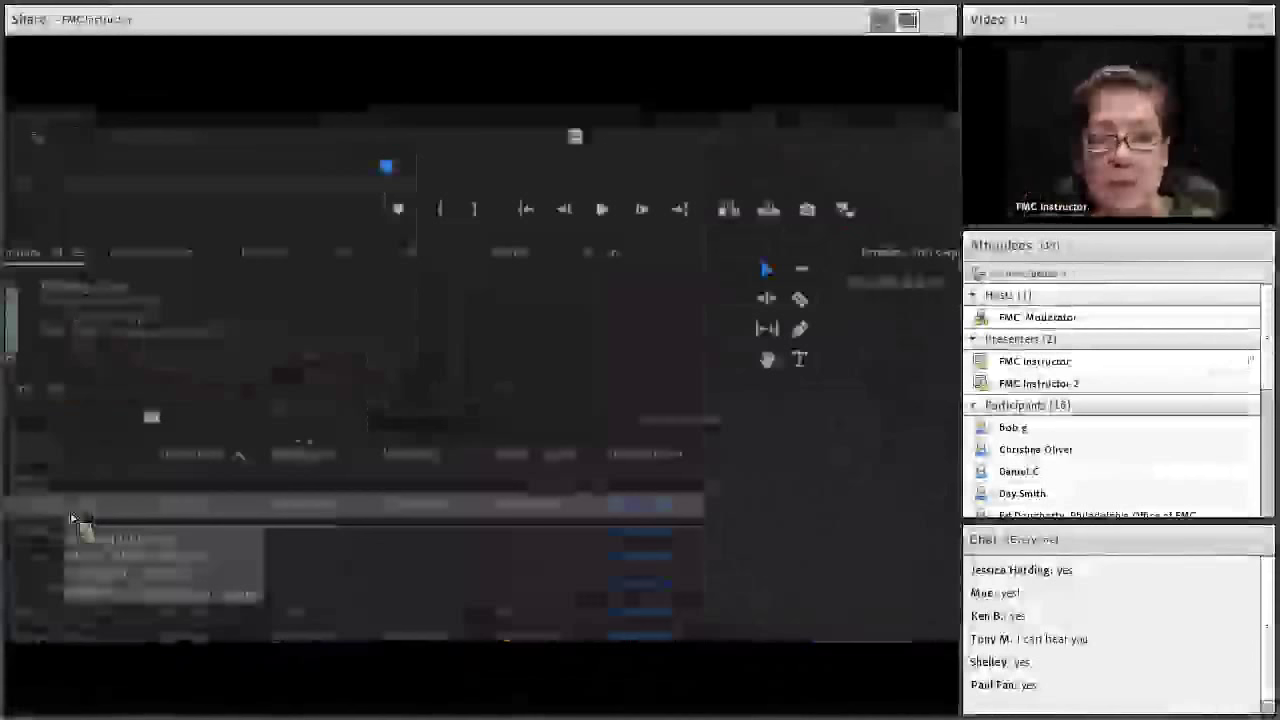
Step: Bring up the context menu for the clip item in the Project panel
right_click(146, 295)
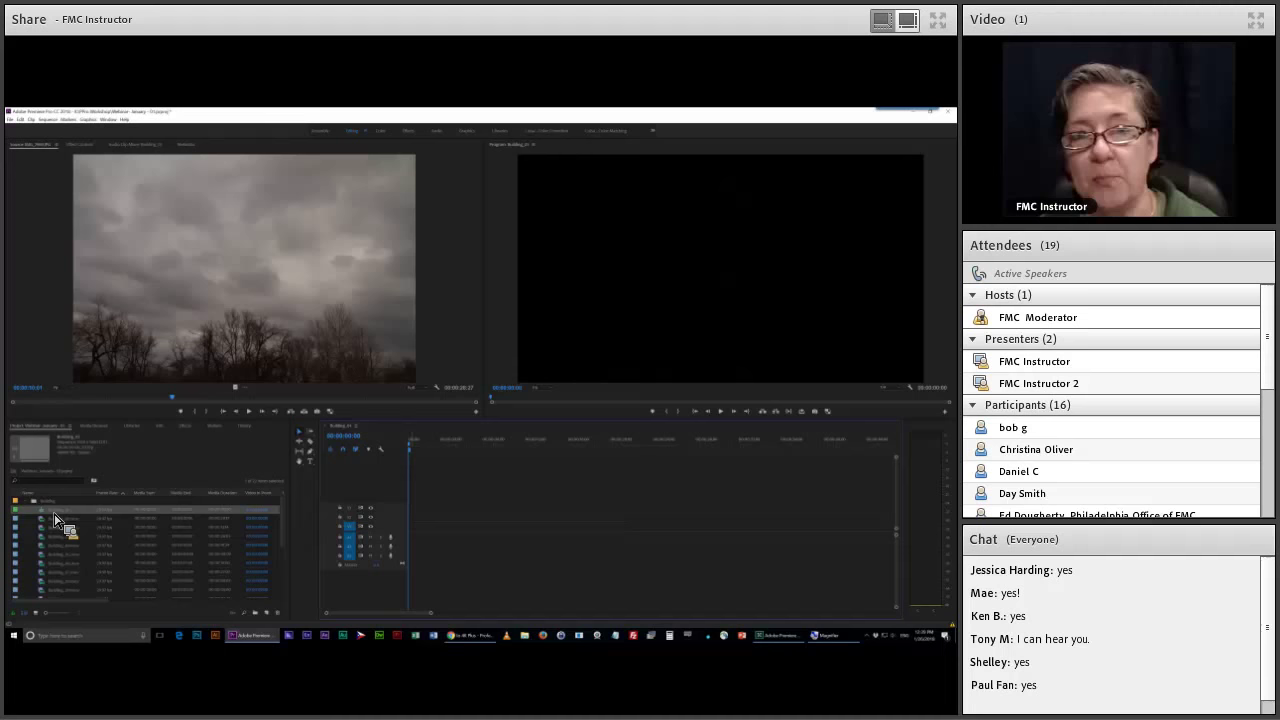
Step: Rename the Building_01 sequence to 'Sequence - Building'
key(super+plus)
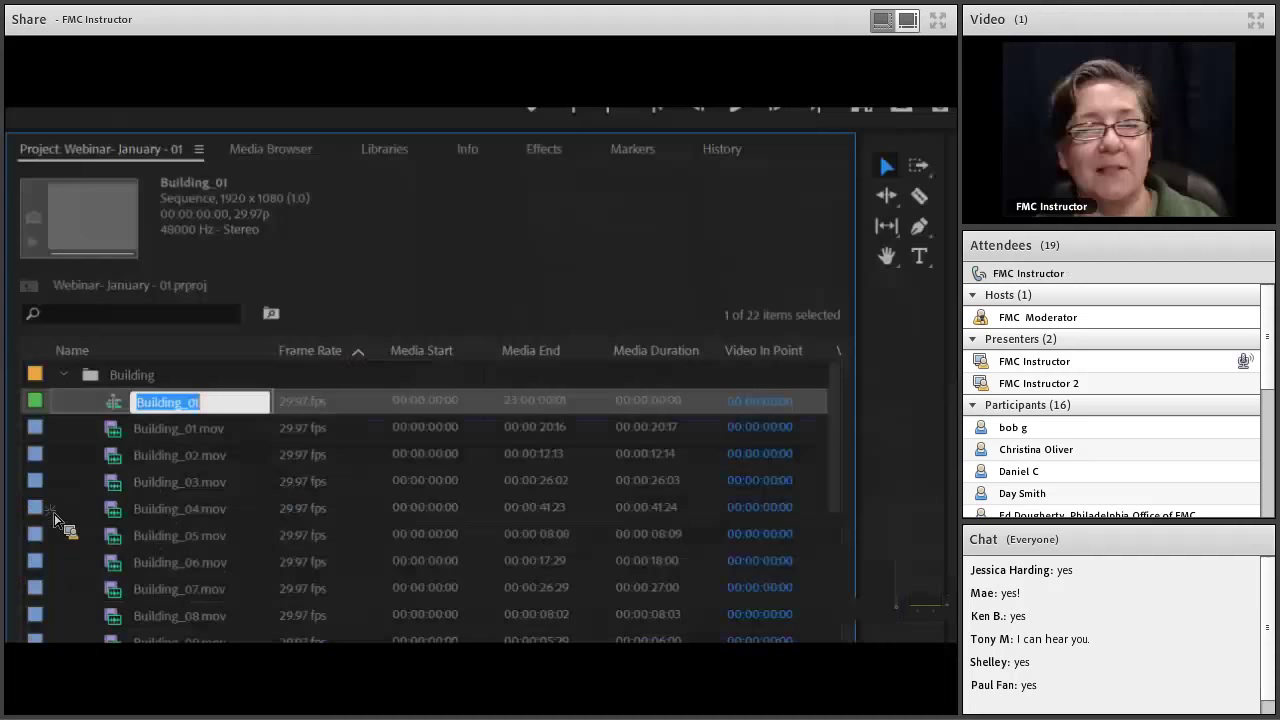
text(Sequence - Building)
key(Return)
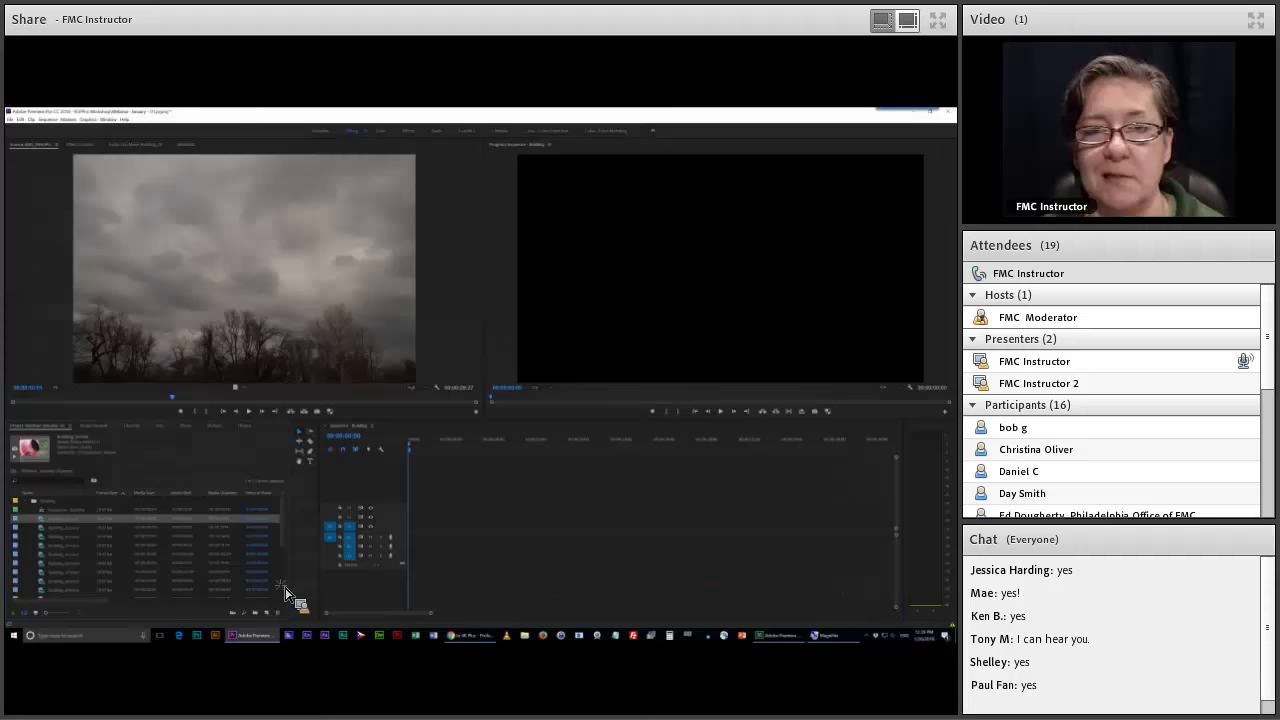
Step: Place all the Building clips end to end on the V1/A1 tracks of Sequence - Building
drag(285, 592, 390, 627)
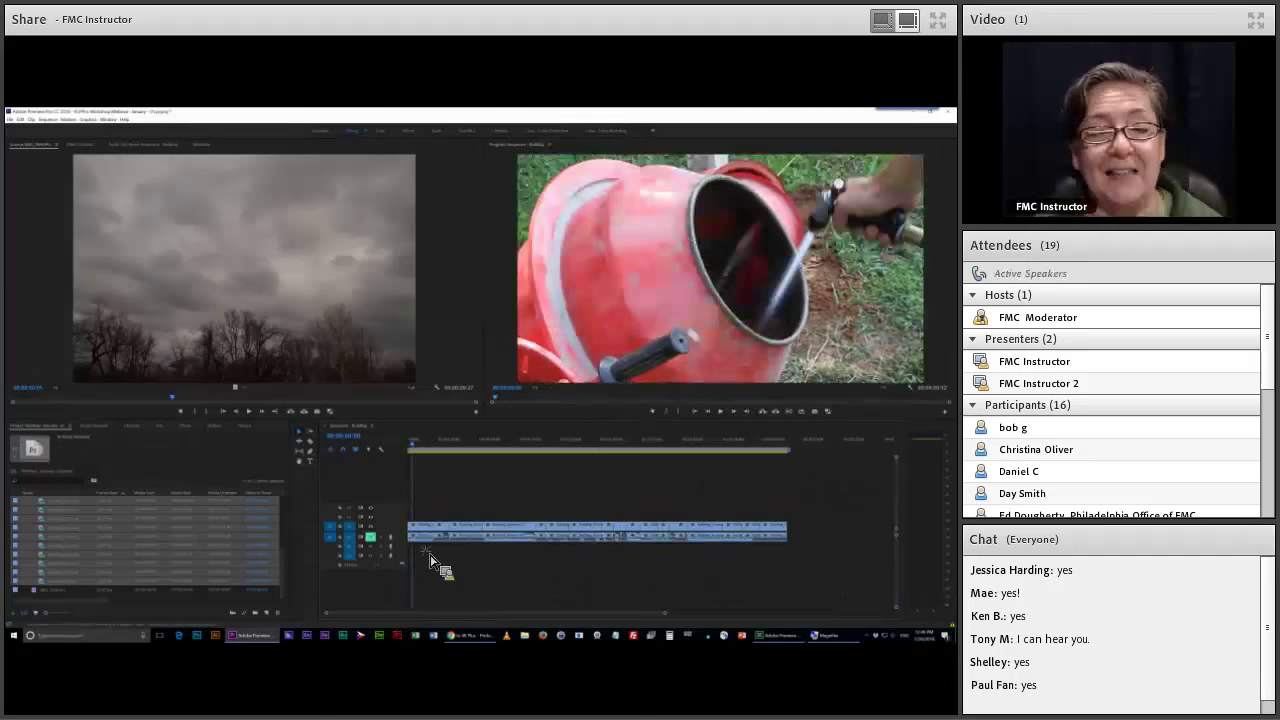
Step: Drag the Building clips off the timeline so the sequence is empty again
drag(430, 560, 336, 178)
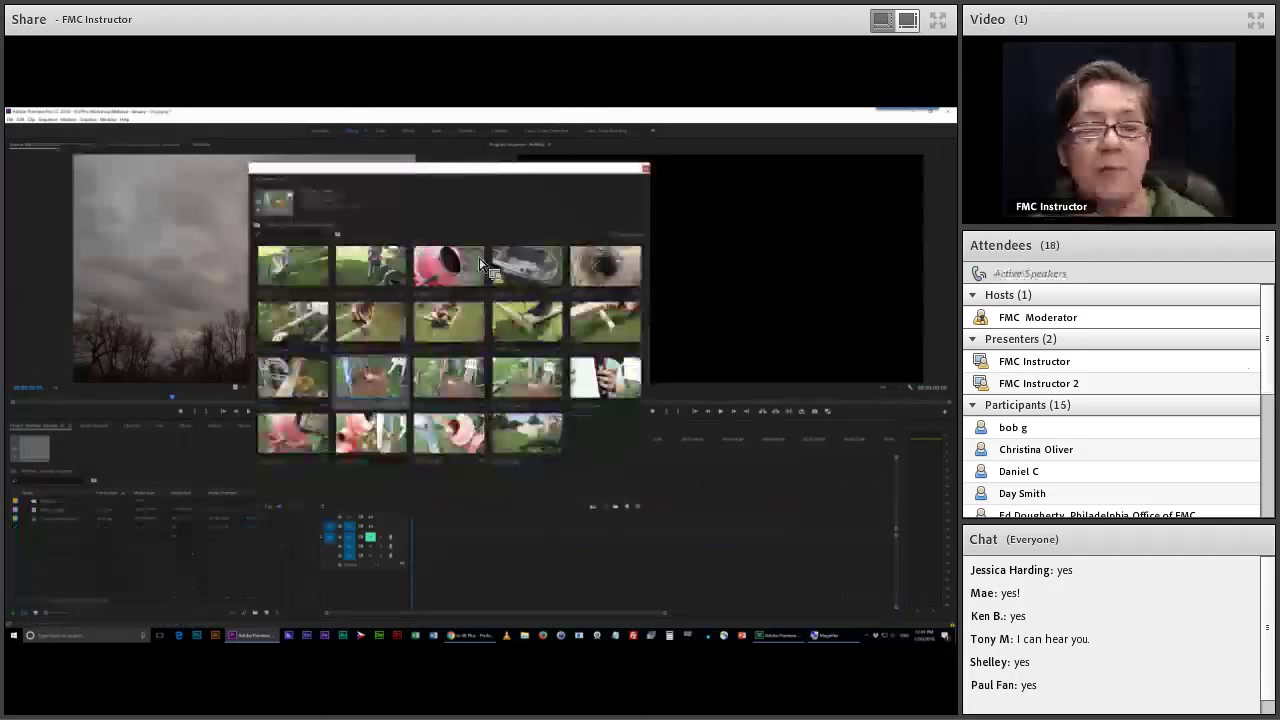
Step: Reorder clips in the floating Building bin's thumbnail grid, then marquee-select all of them
drag(480, 265, 484, 267)
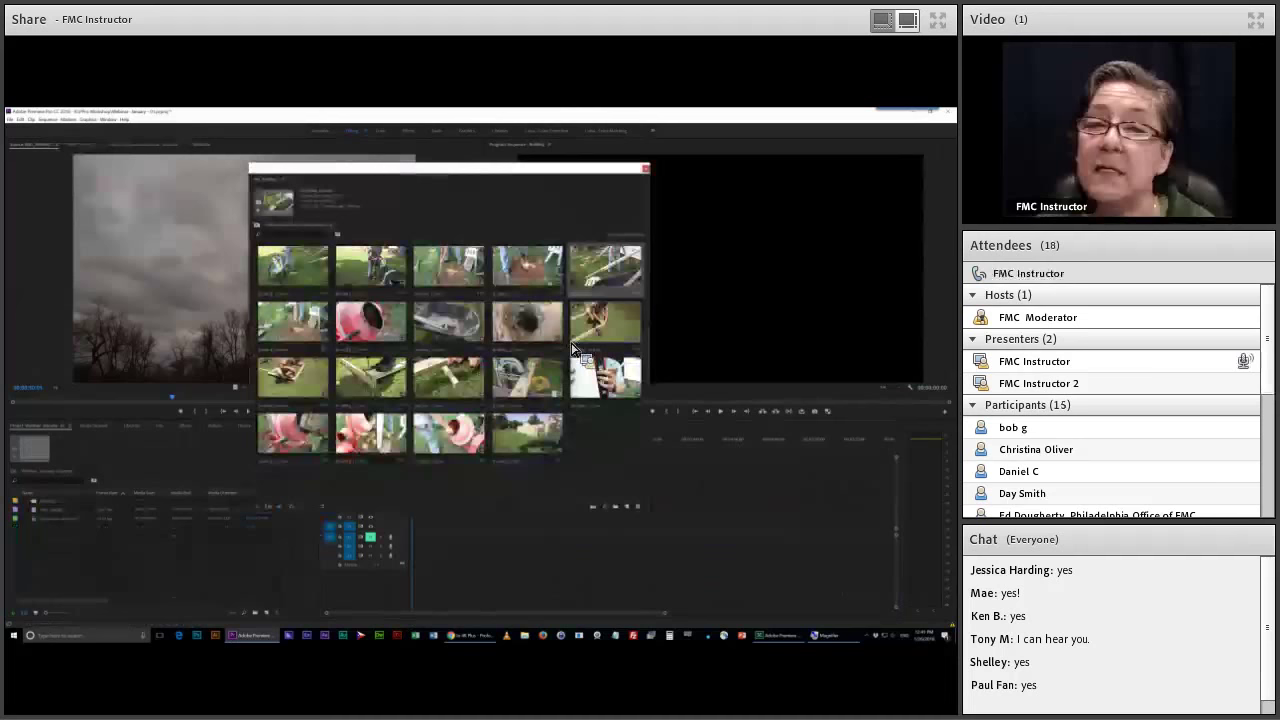
drag(573, 347, 519, 432)
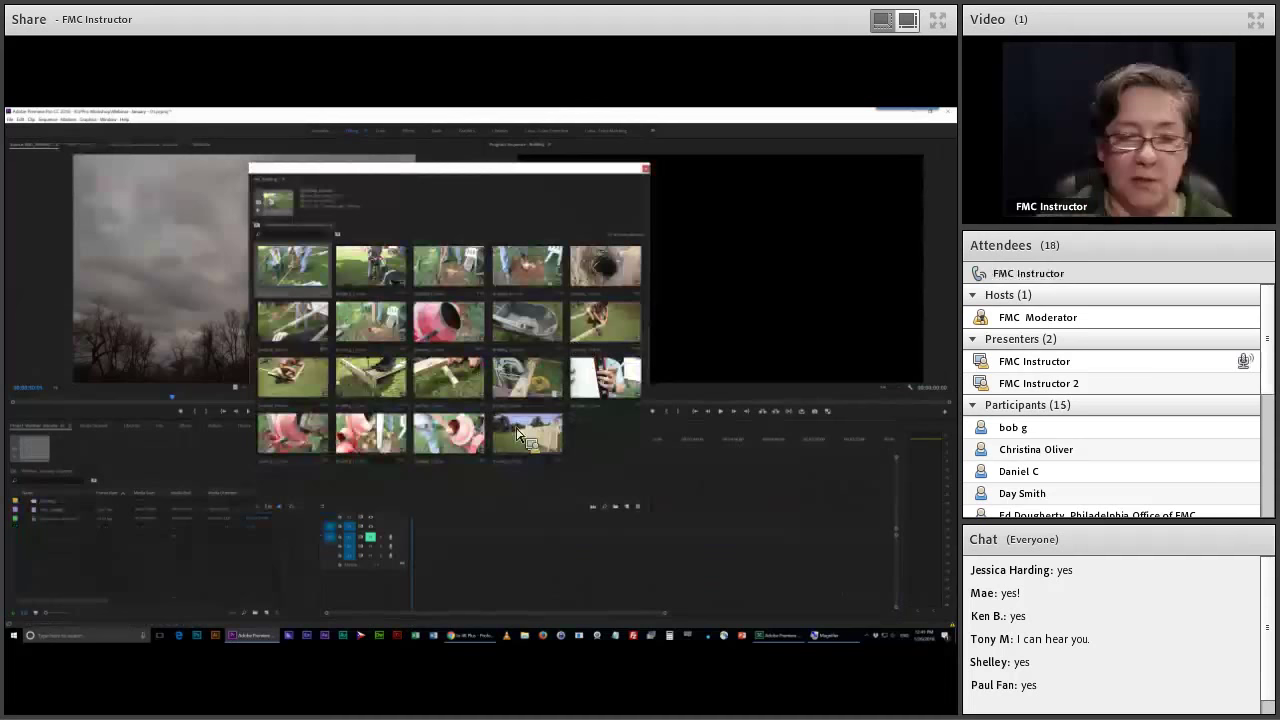
drag(518, 433, 284, 270)
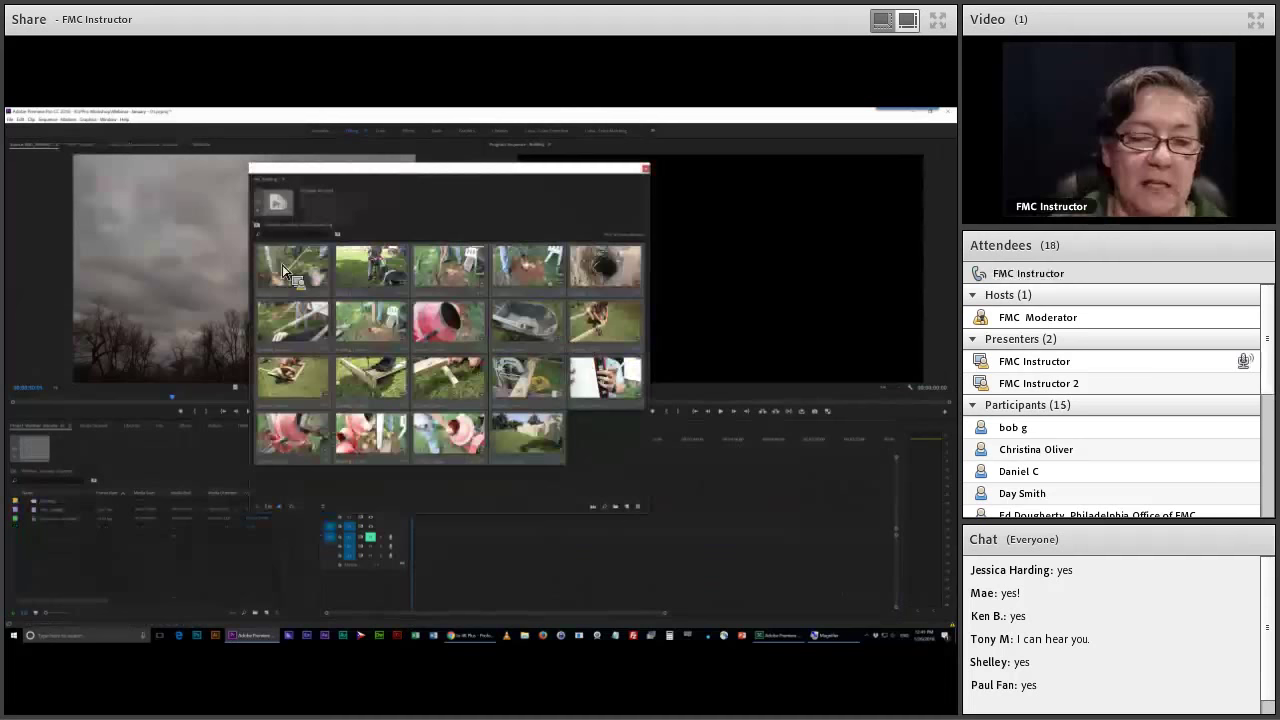
Step: Drop the selected Building clips onto the Sequence - Building timeline and close the floating bin
drag(283, 270, 296, 283)
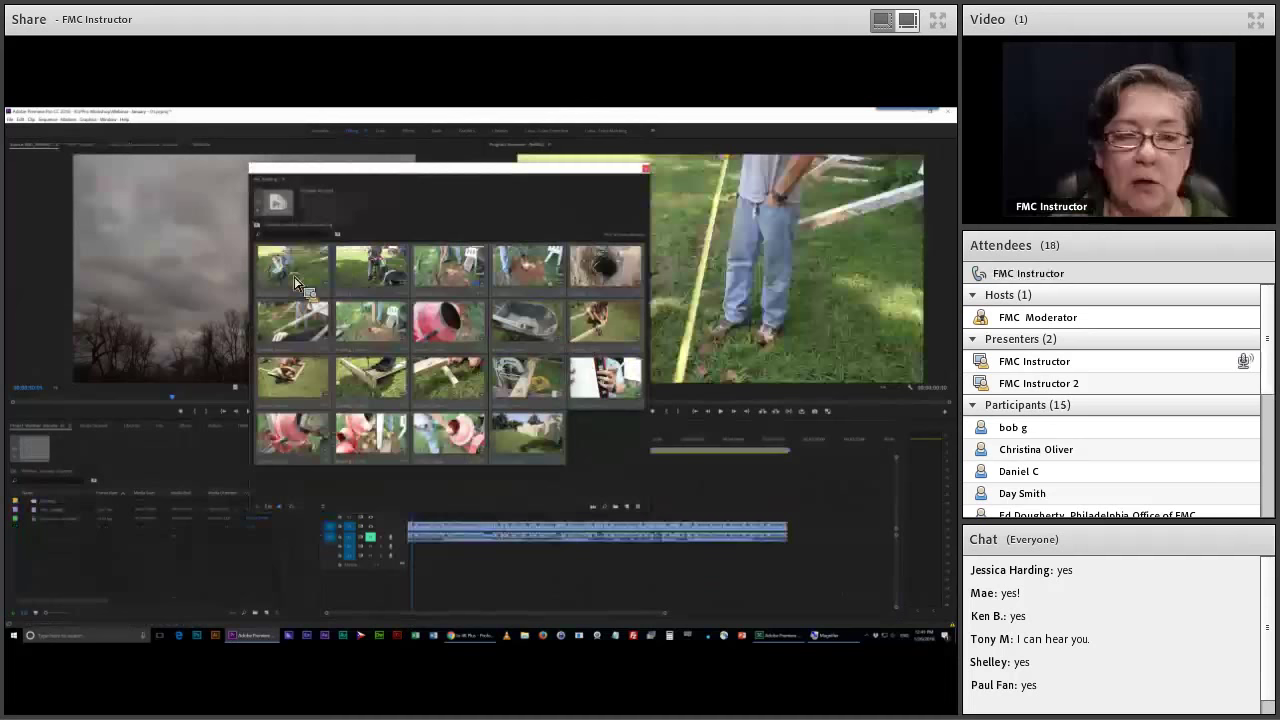
drag(295, 283, 601, 580)
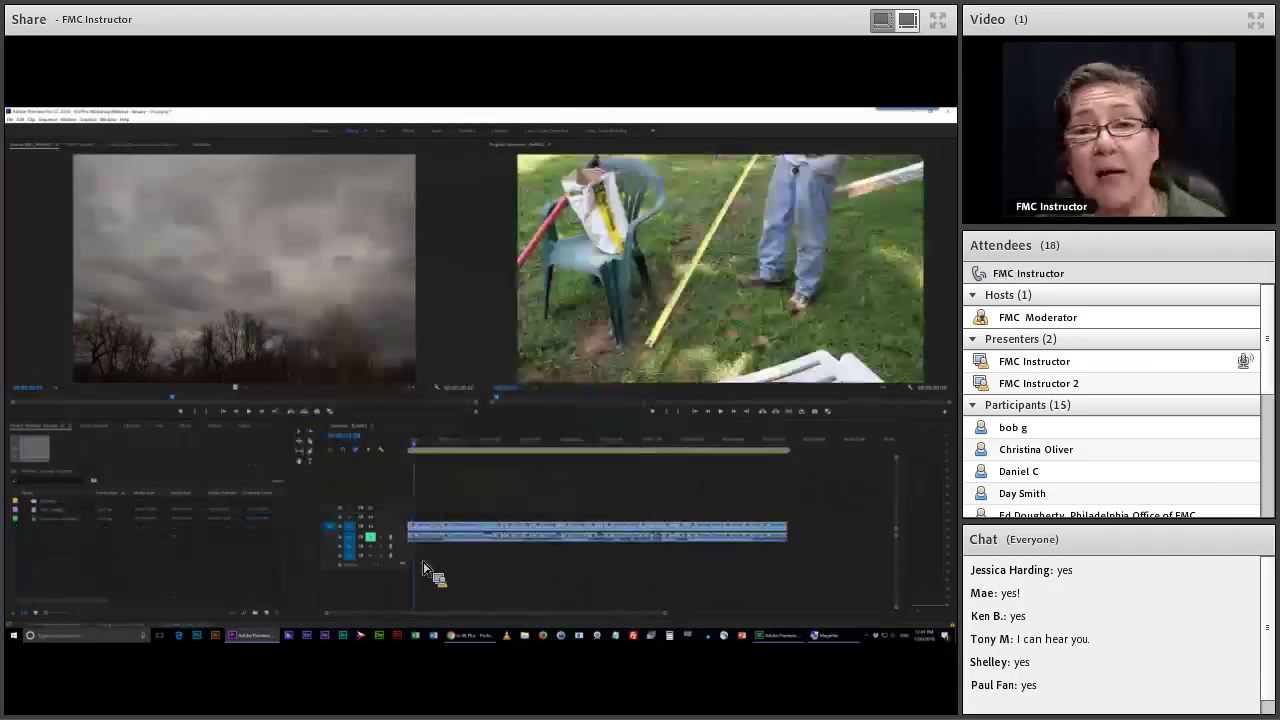
Step: Zoom into the timeline and move the playhead back toward the sequence start
scroll(443, 568, up, 2)
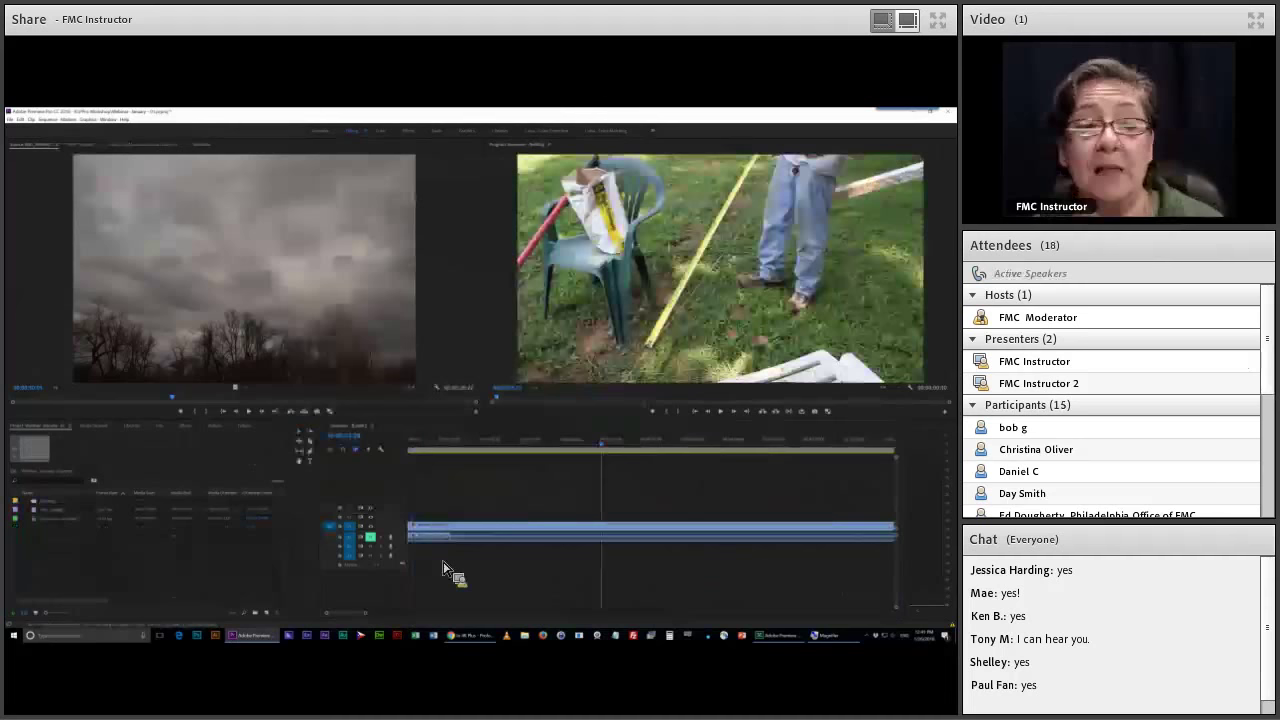
click(447, 569)
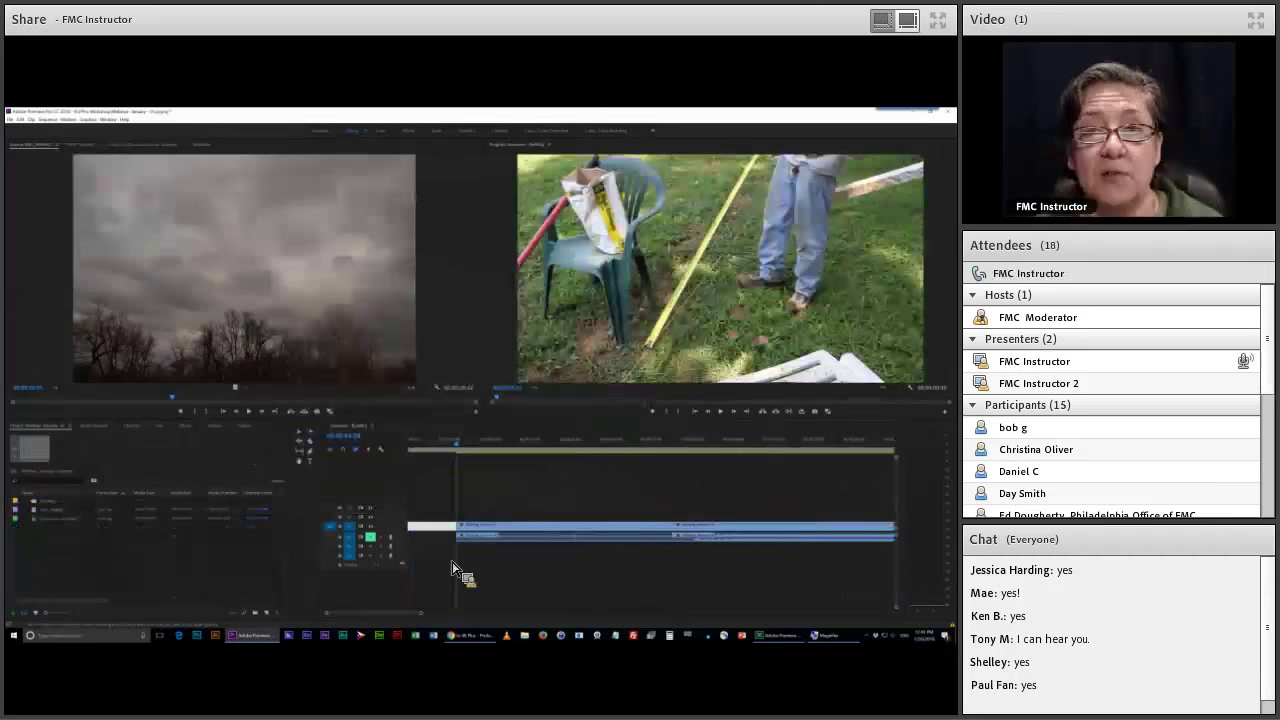
Step: Ripple-delete the empty gap at the sequence start and play the sequence from the beginning
key(Delete)
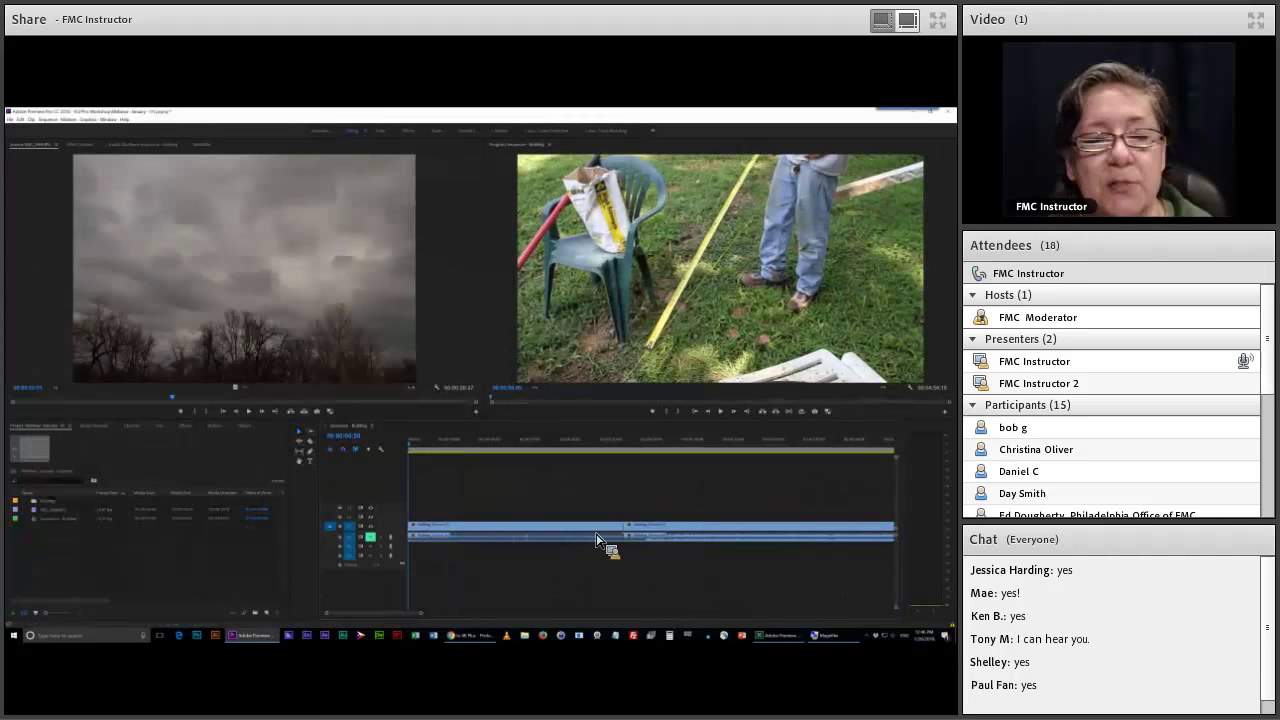
key(space)
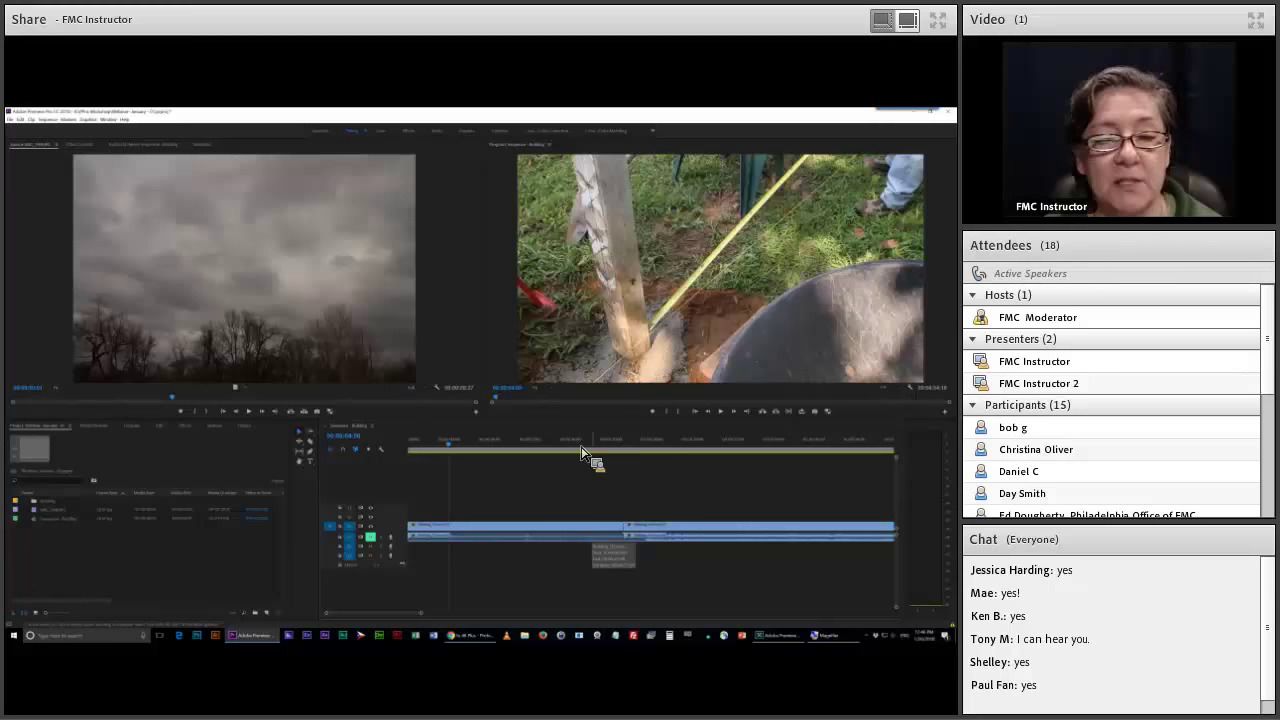
Step: Trim a clip's edge to shorten the sequence, then step the playhead forward to check the cut
drag(583, 453, 588, 453)
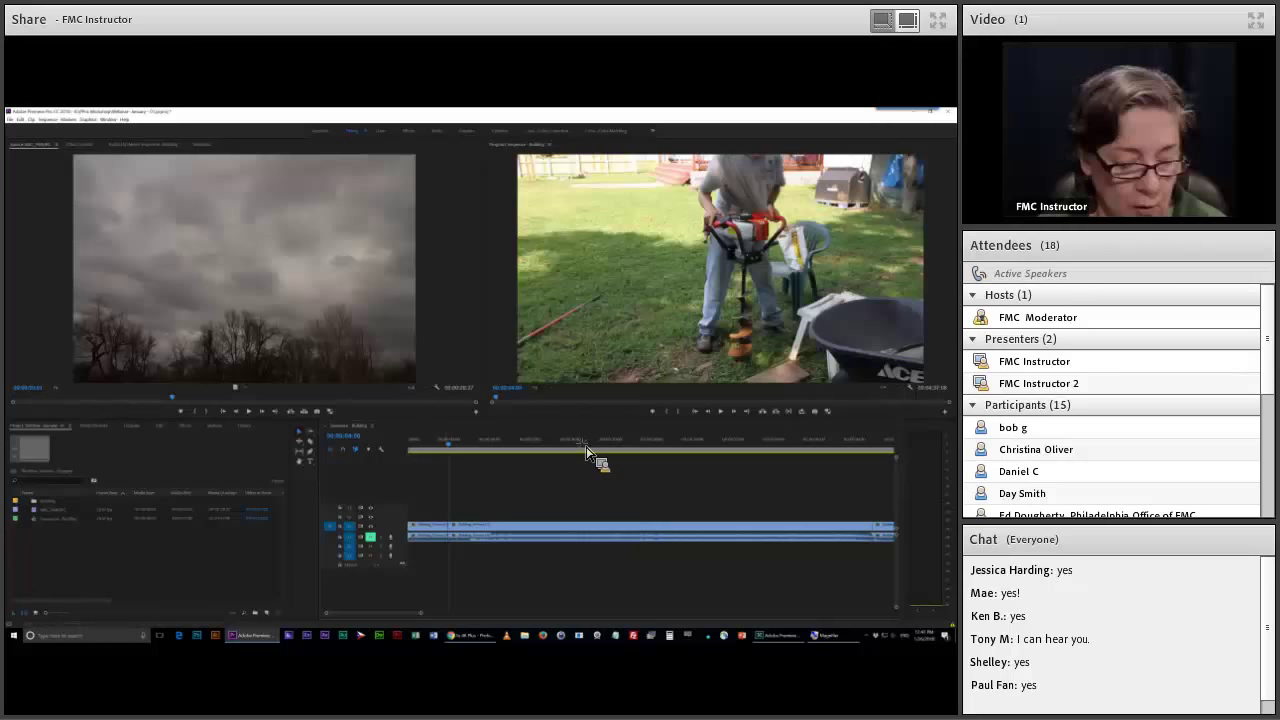
key(Down)
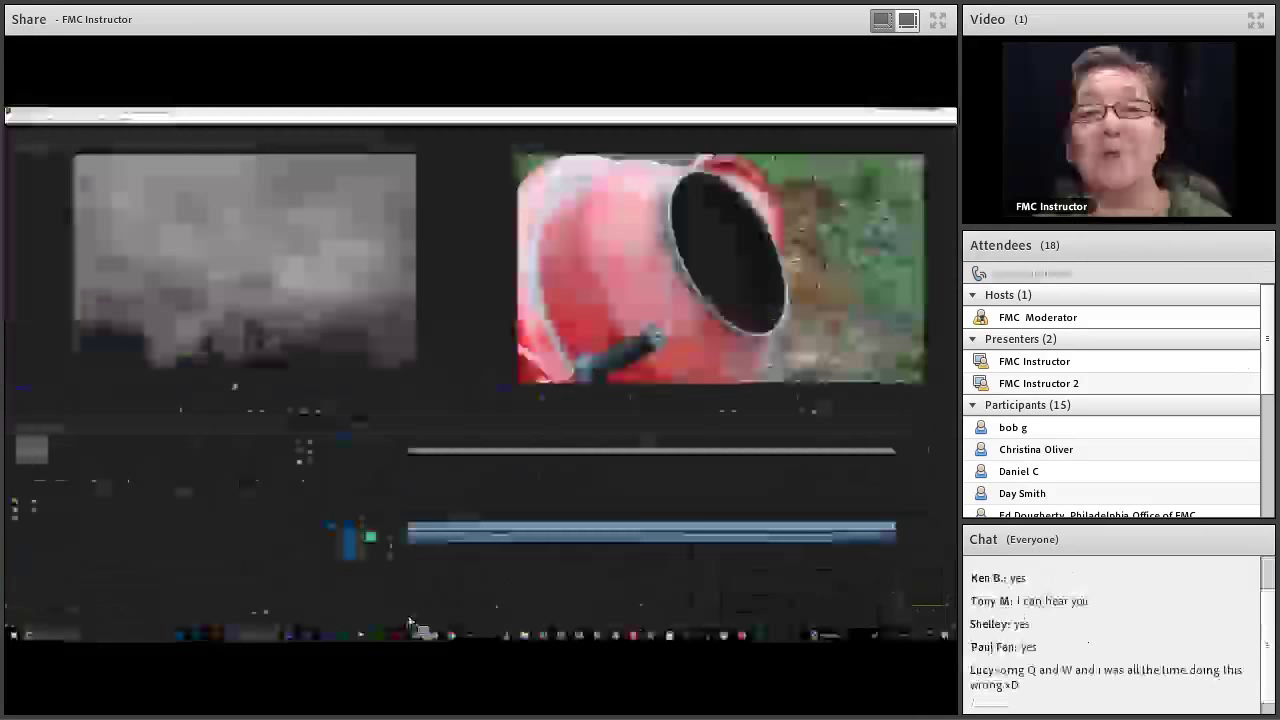
Step: Move the playhead to a later point and zoom the timeline out two levels
click(480, 452)
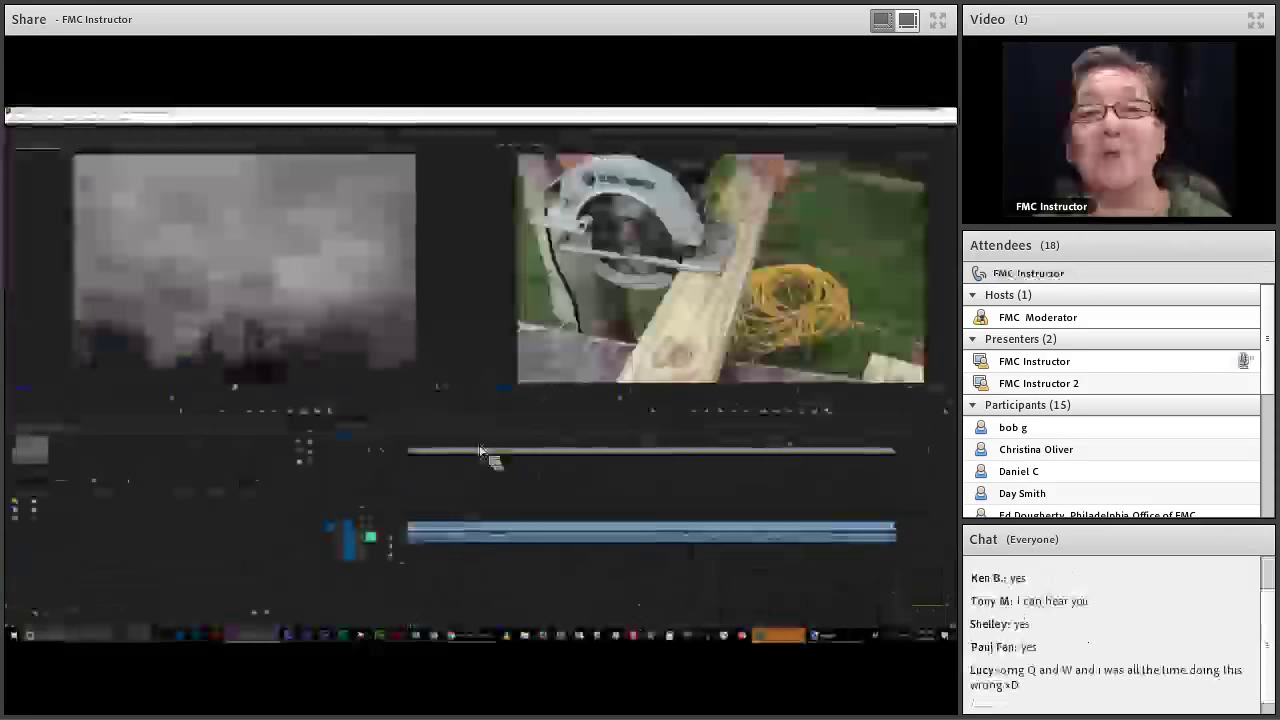
key(minus)
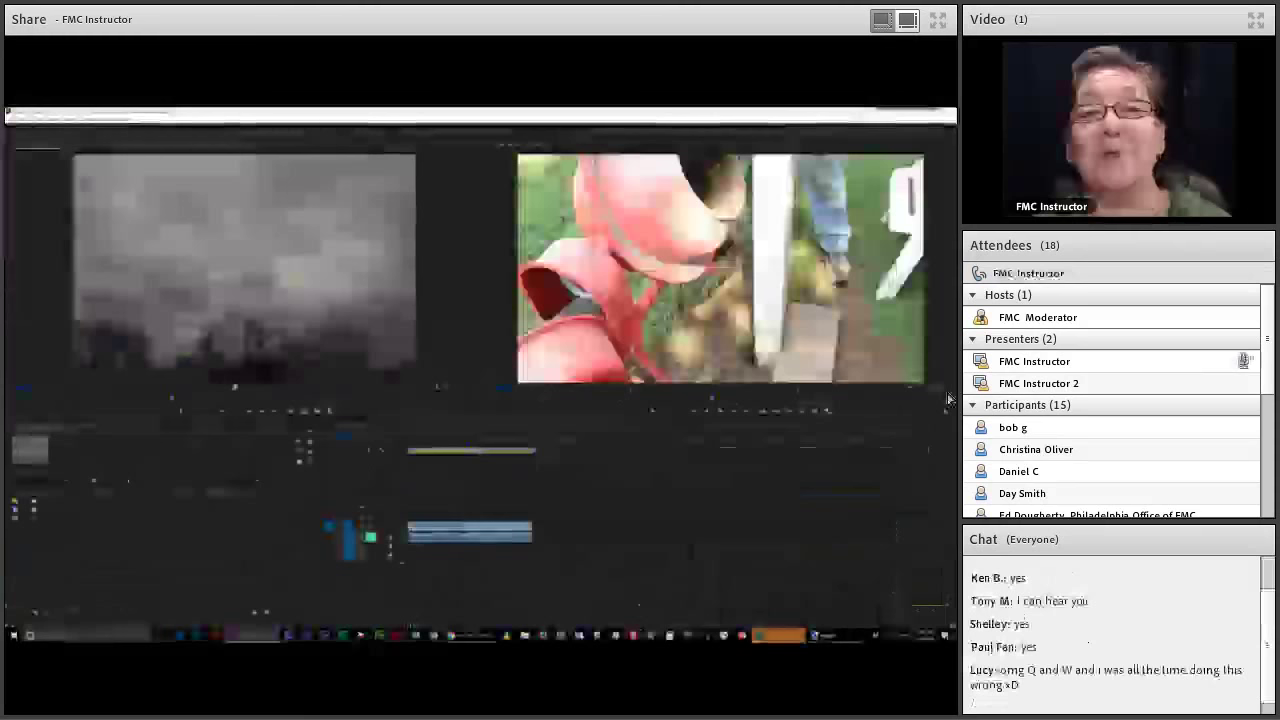
key(minus)
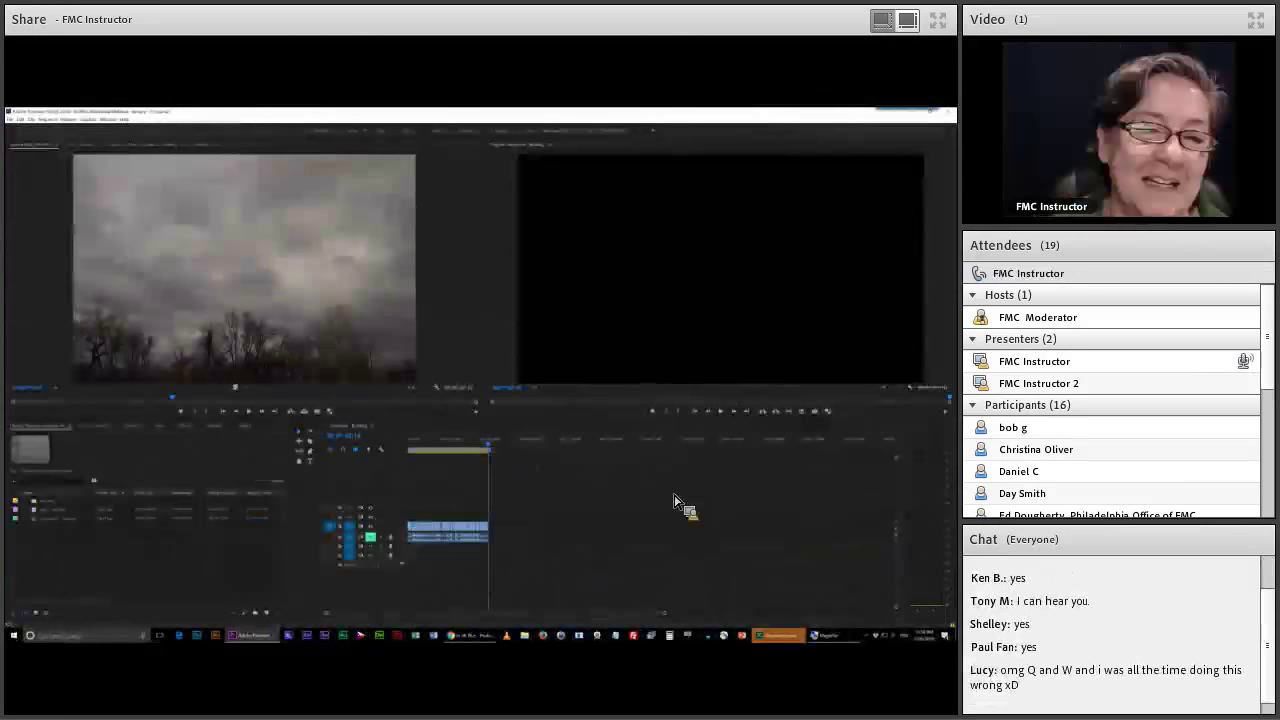
Step: Return the playhead to the start and fit the whole sequence to the timeline width
key(Home)
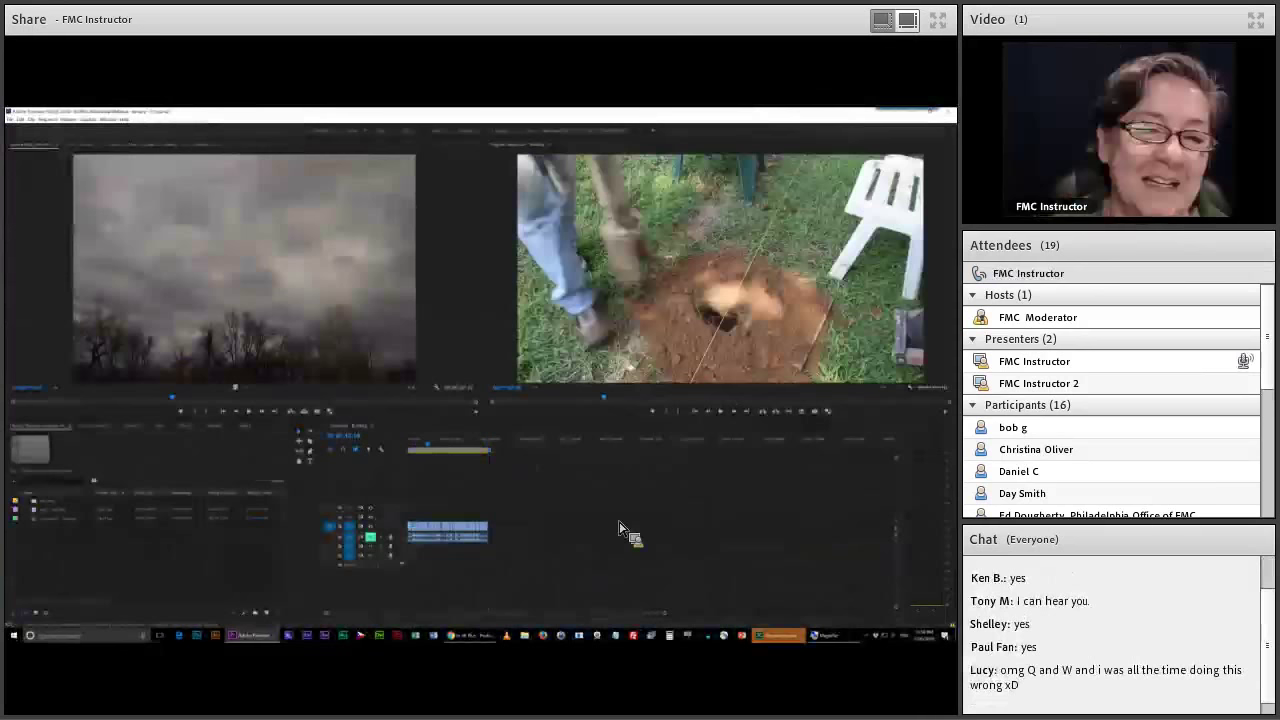
key(backslash)
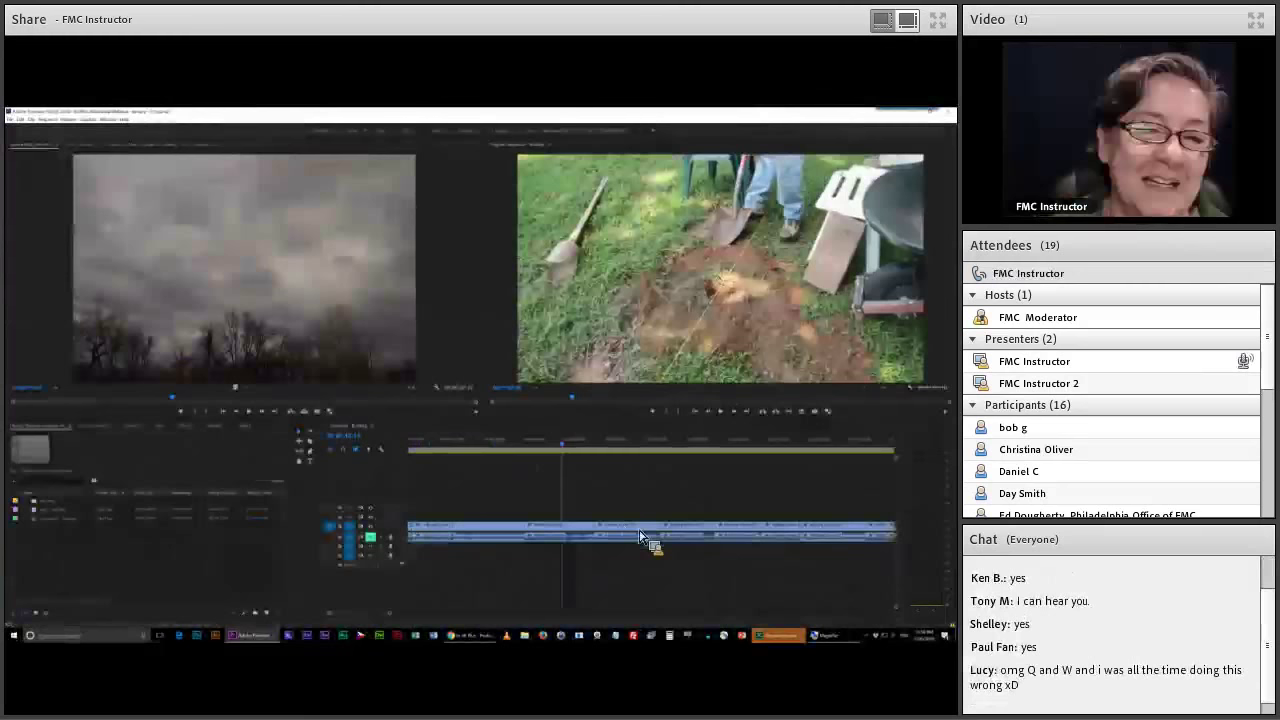
Step: Move a clip later in the track, then drag it back so the track is continuous
drag(640, 537, 636, 533)
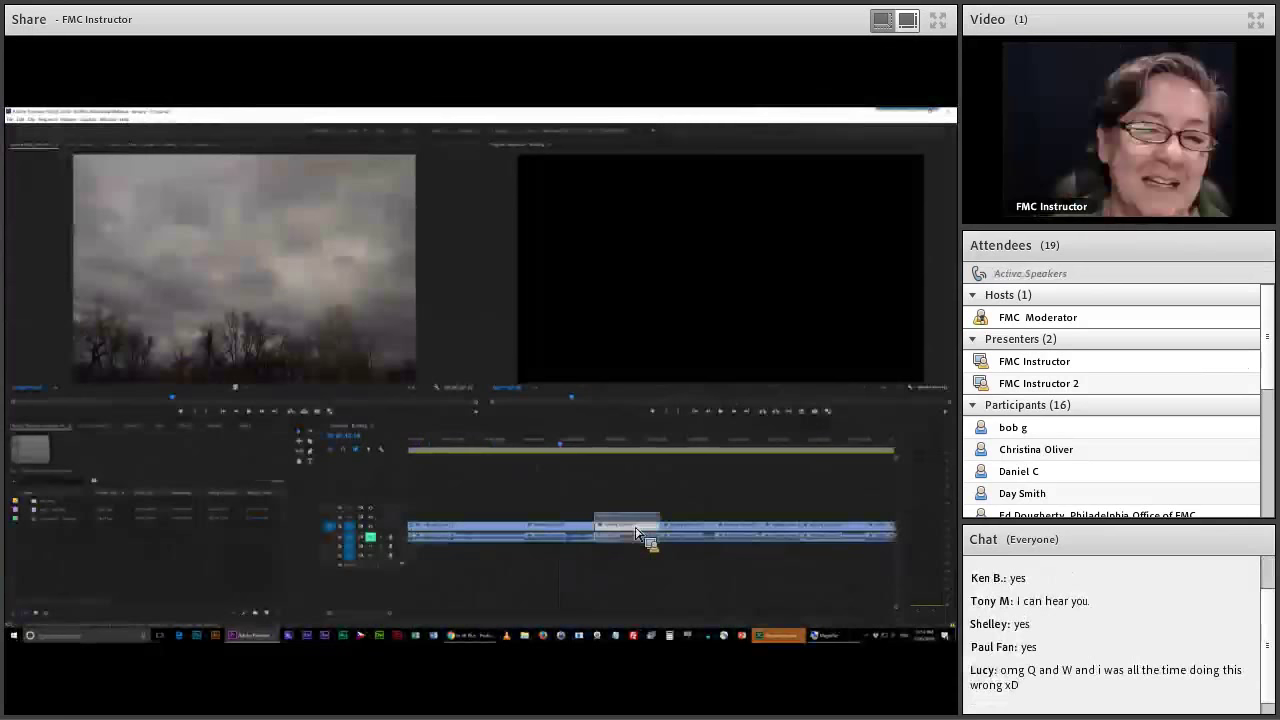
drag(640, 533, 623, 535)
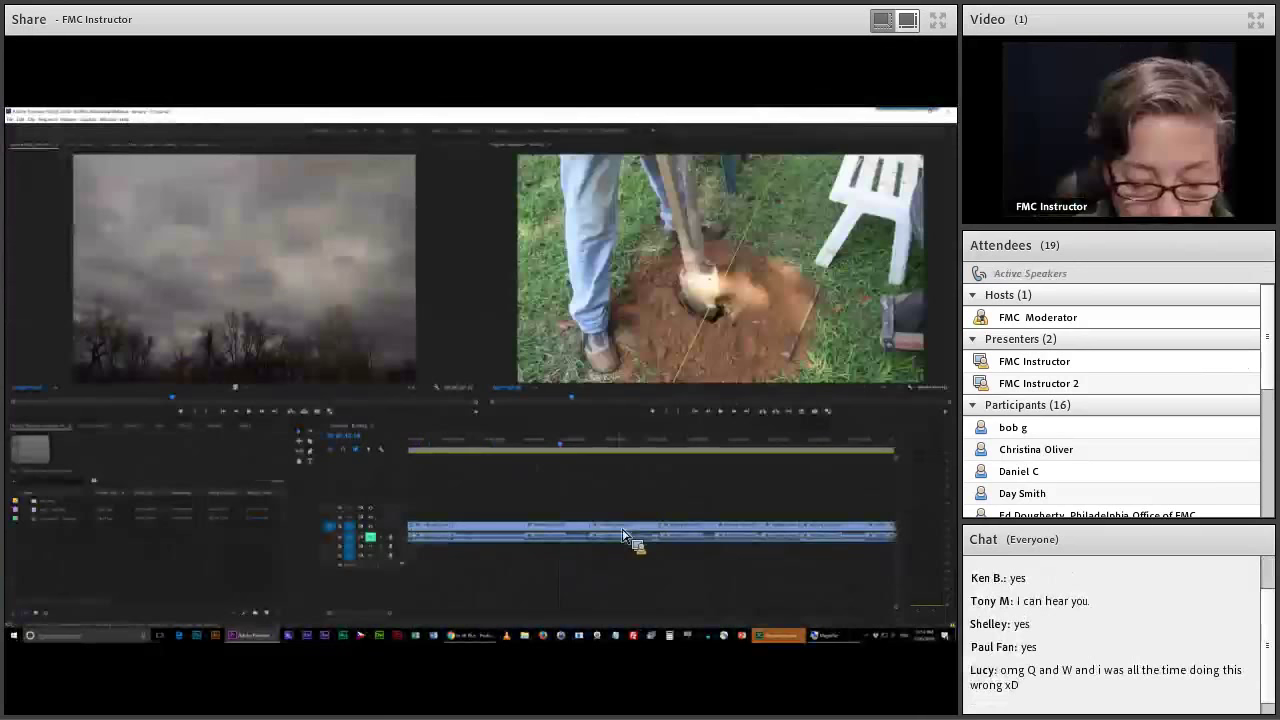
drag(622, 535, 647, 515)
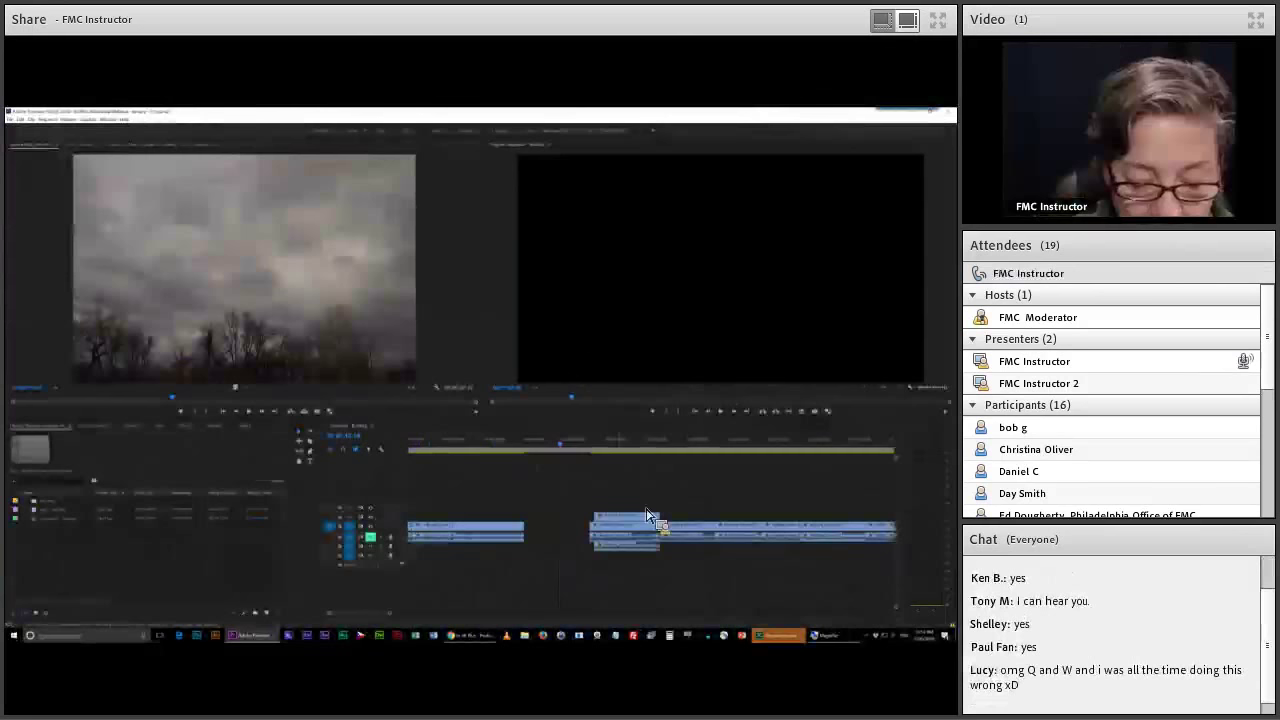
drag(647, 515, 562, 450)
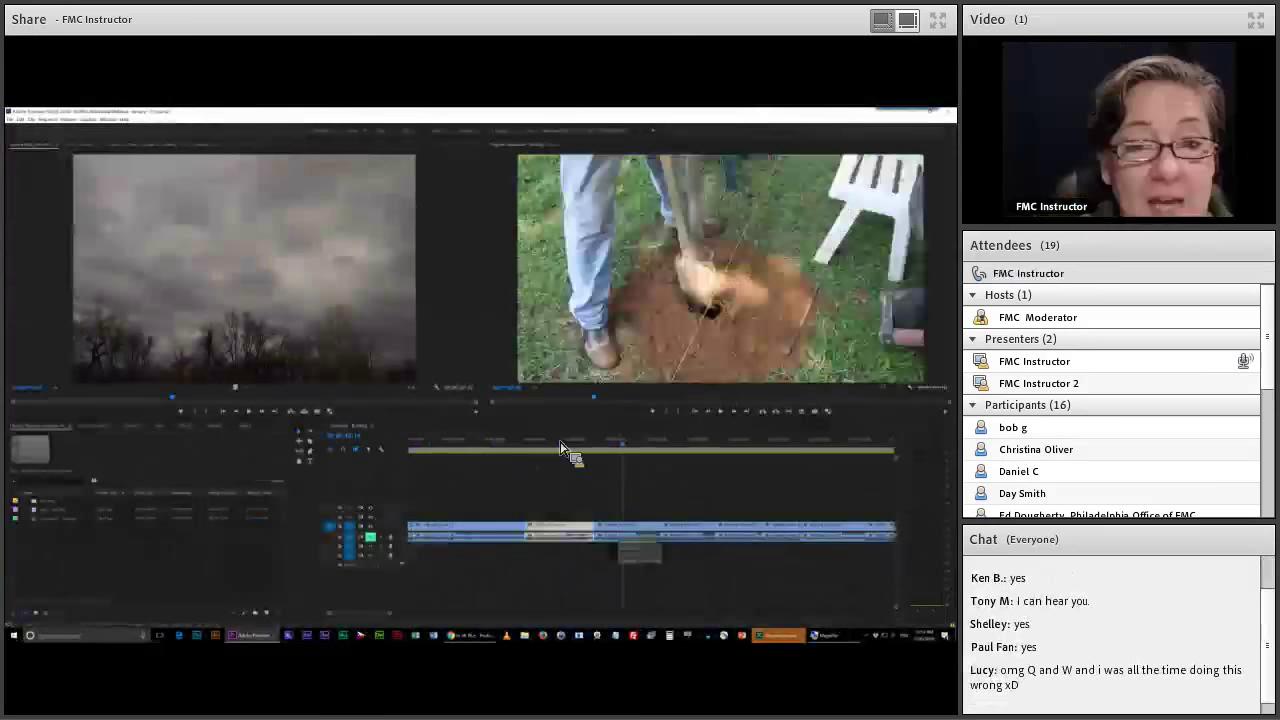
Step: Slide a clip along the track several times, then undo the last move to close the gap
drag(624, 524, 628, 522)
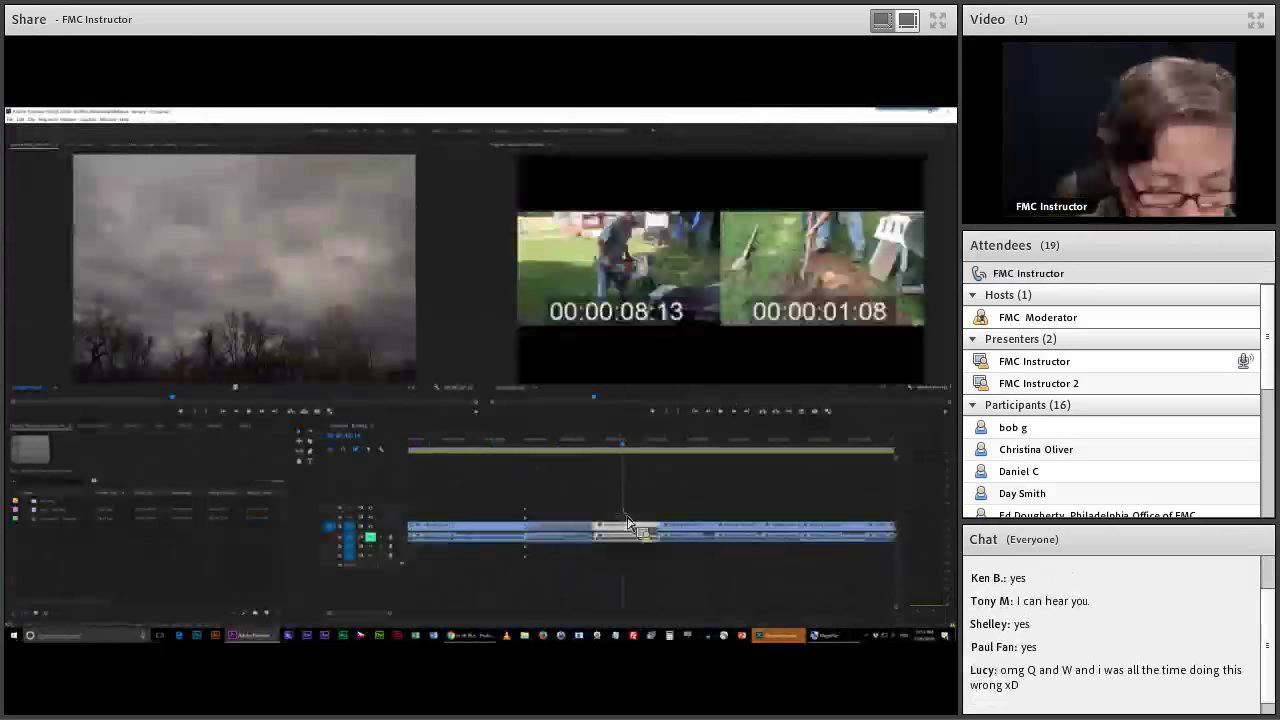
drag(628, 522, 640, 535)
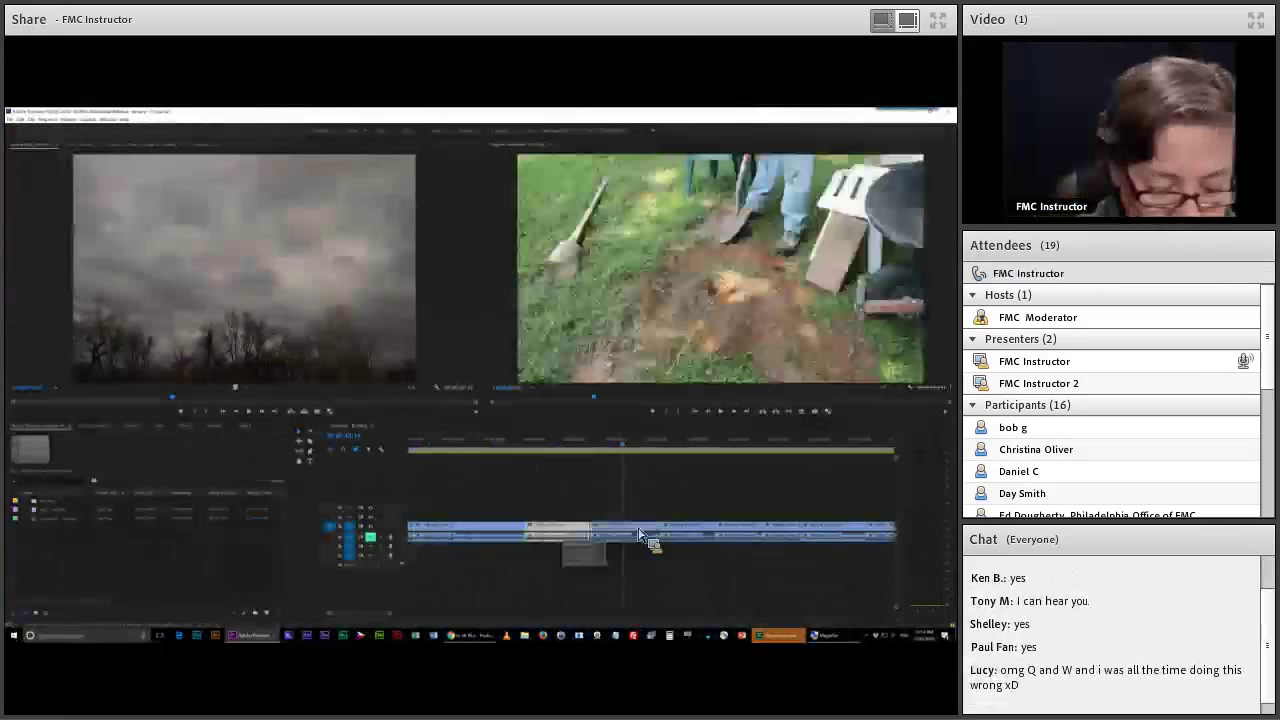
drag(640, 535, 693, 540)
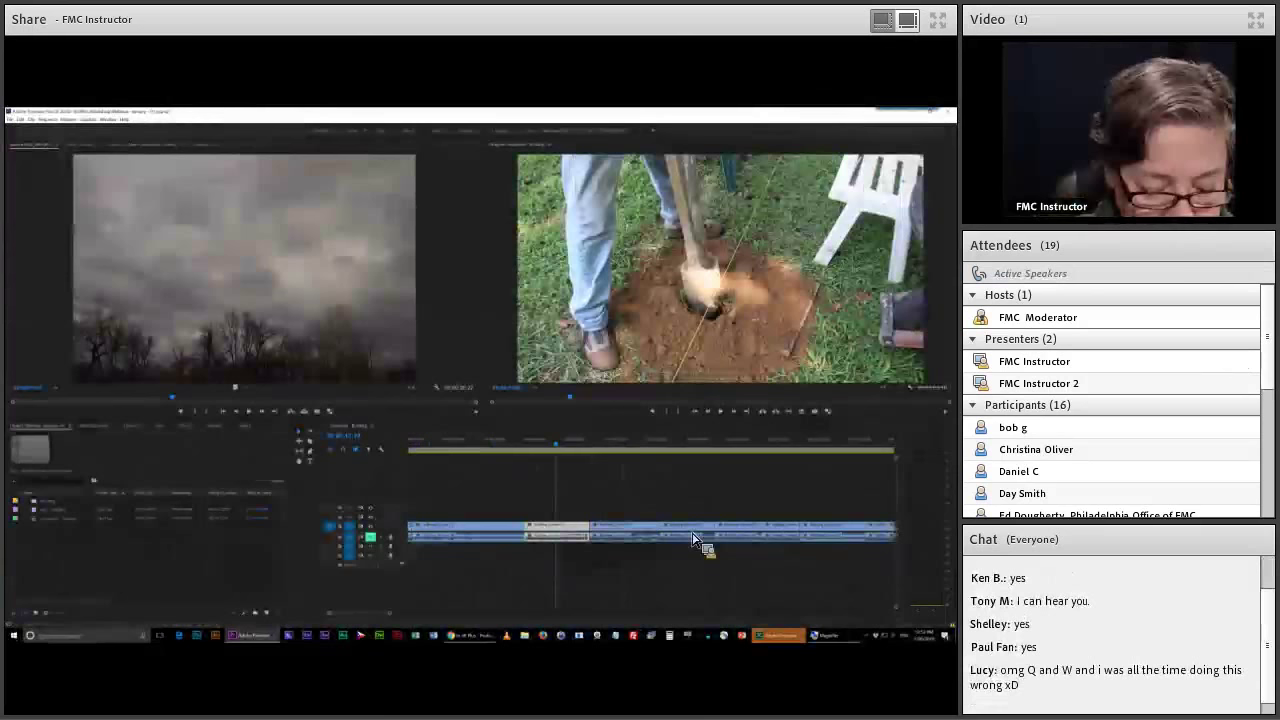
drag(697, 540, 678, 540)
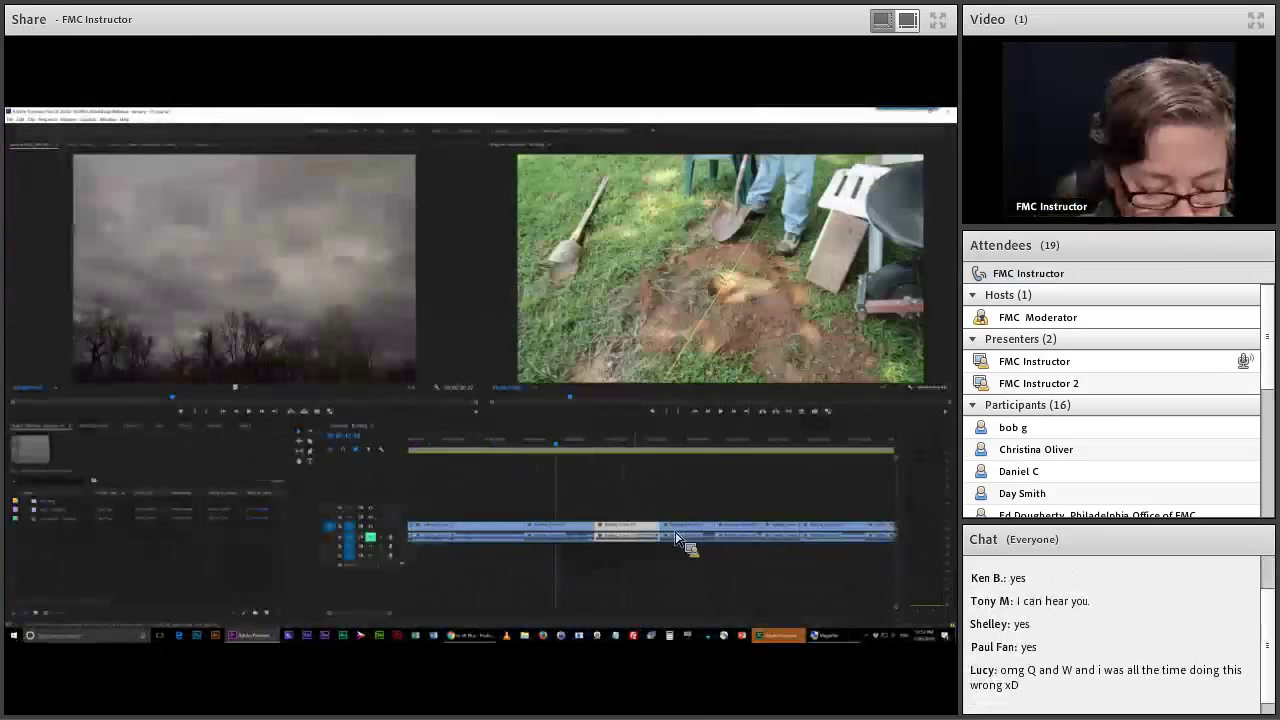
drag(676, 538, 571, 534)
drag(570, 535, 612, 573)
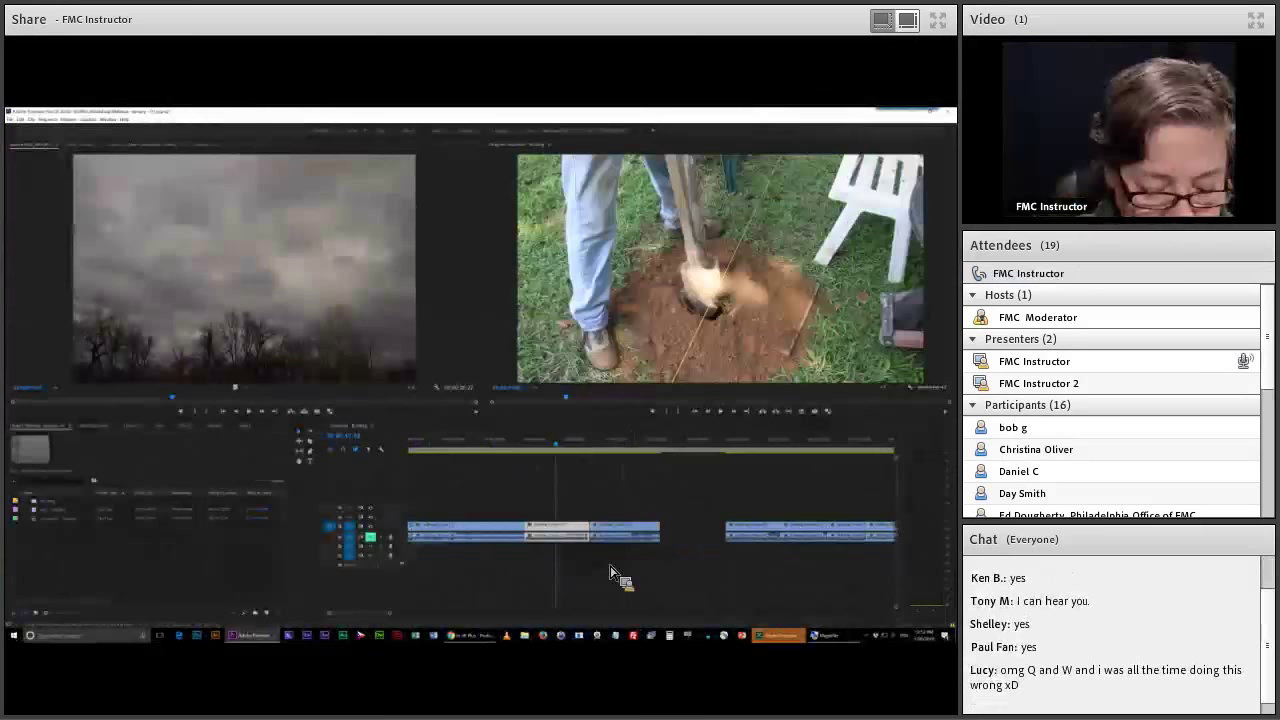
key(ctrl+z)
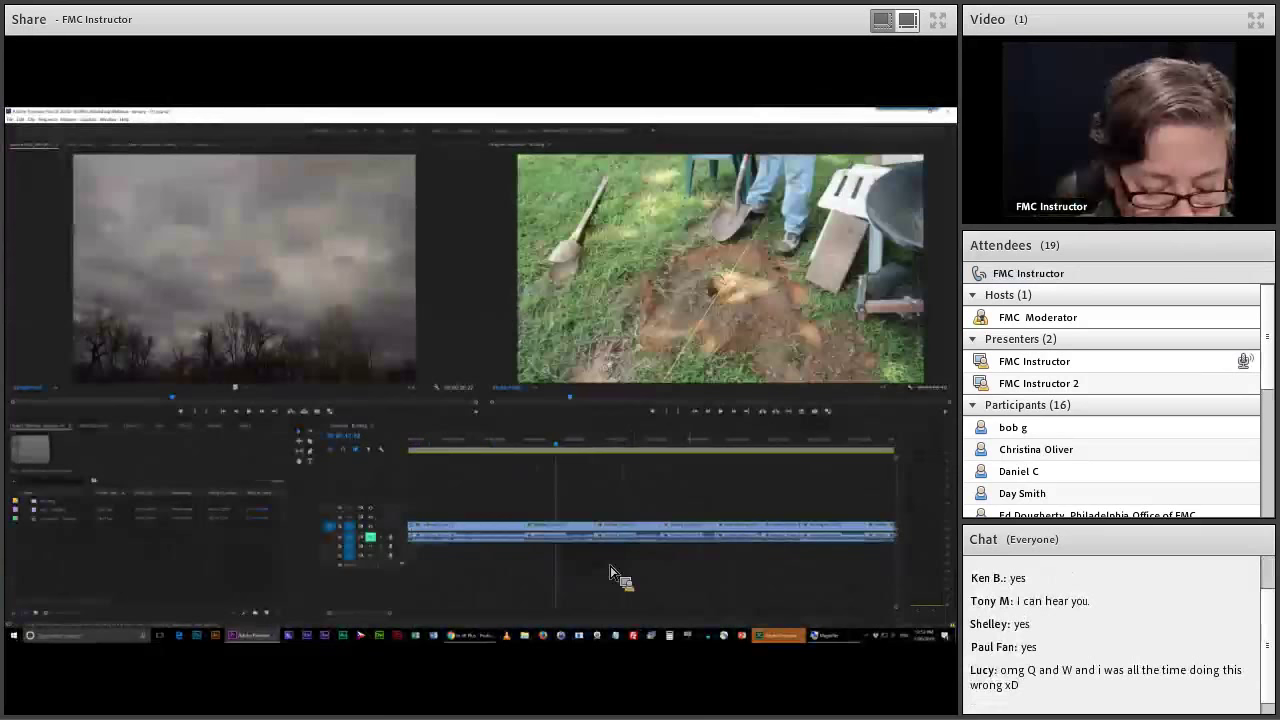
Step: Pull a clip out of place, then slide it left until it snaps against the previous clip
drag(613, 575, 668, 597)
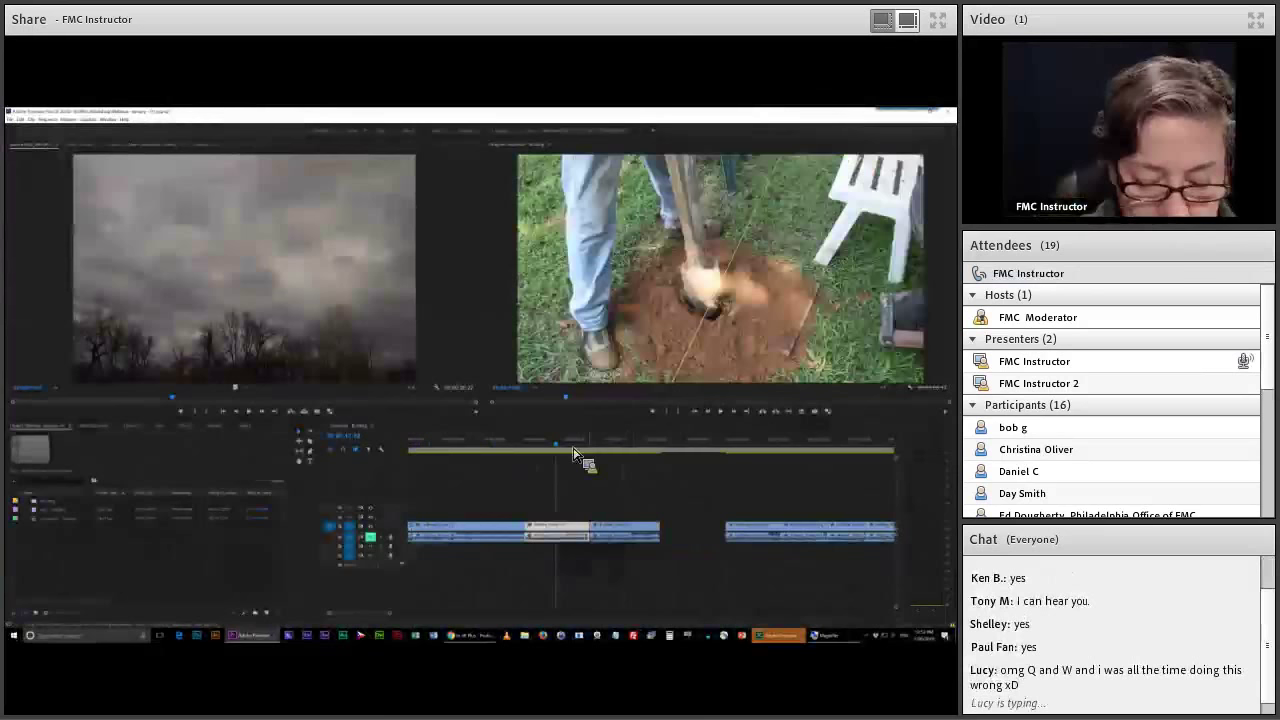
drag(573, 453, 493, 453)
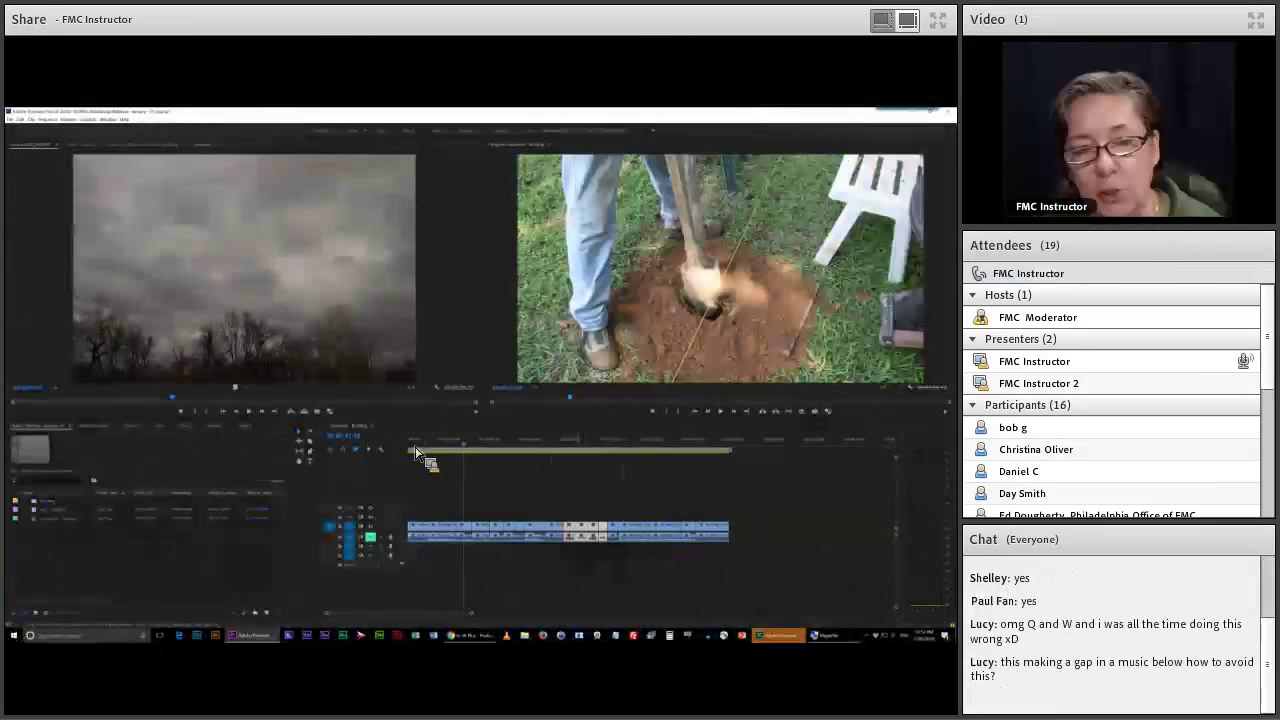
Step: Scrub back to an earlier frame and drag the clip's end edge right to lengthen it
drag(417, 453, 406, 454)
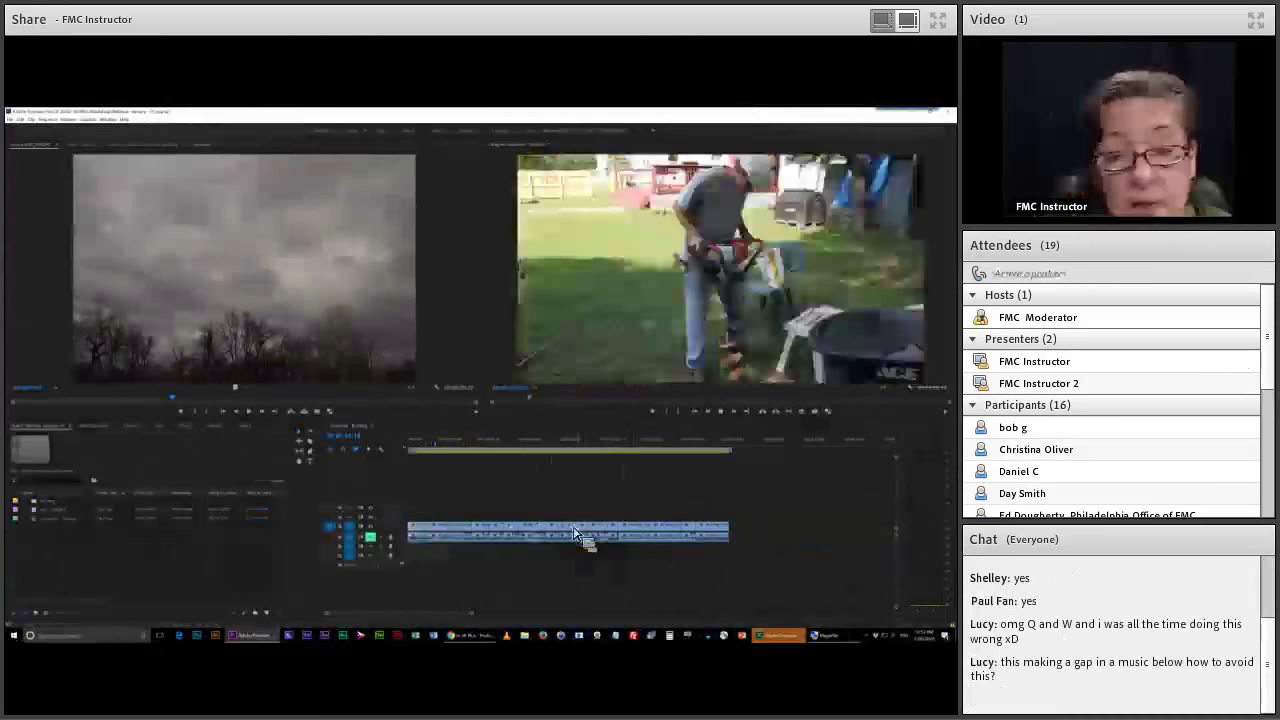
drag(575, 533, 578, 533)
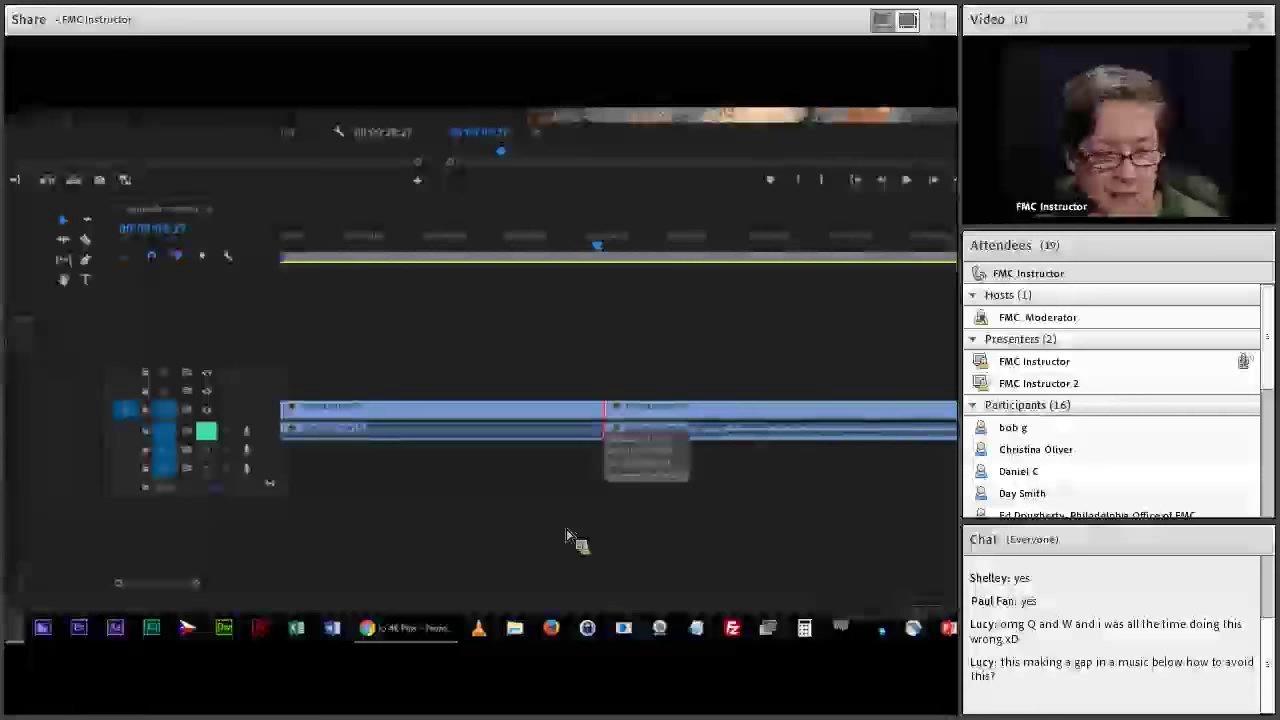
Step: Maximize the Timeline panel with the ` key to inspect the Building_03/Building_04 cut
key(grave)
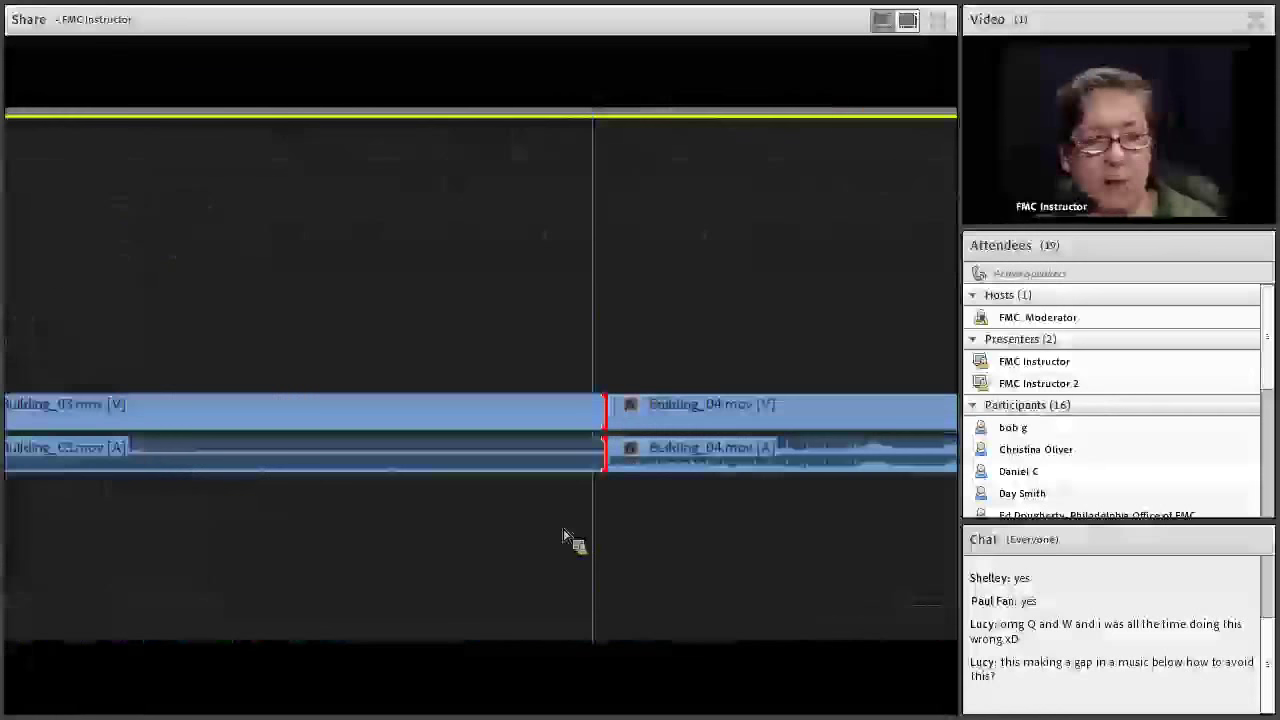
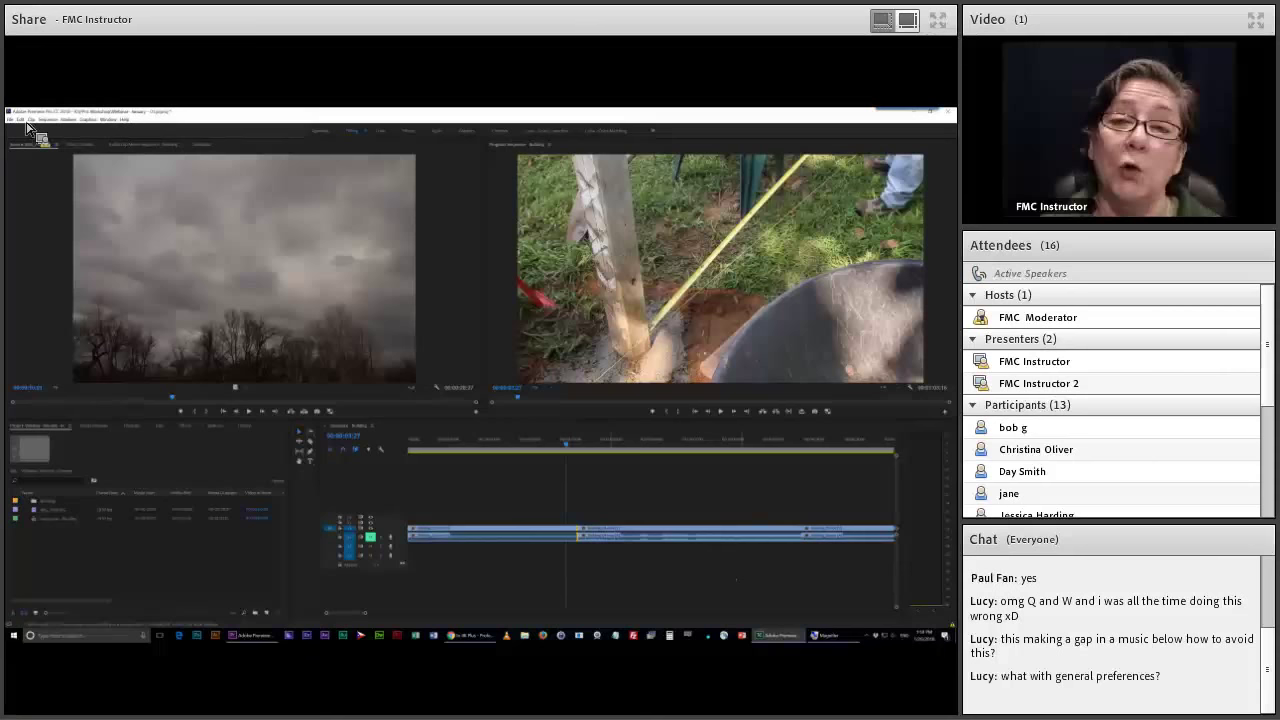
Step: Look into the Edit menu's preferences and close them without changes
click(20, 119)
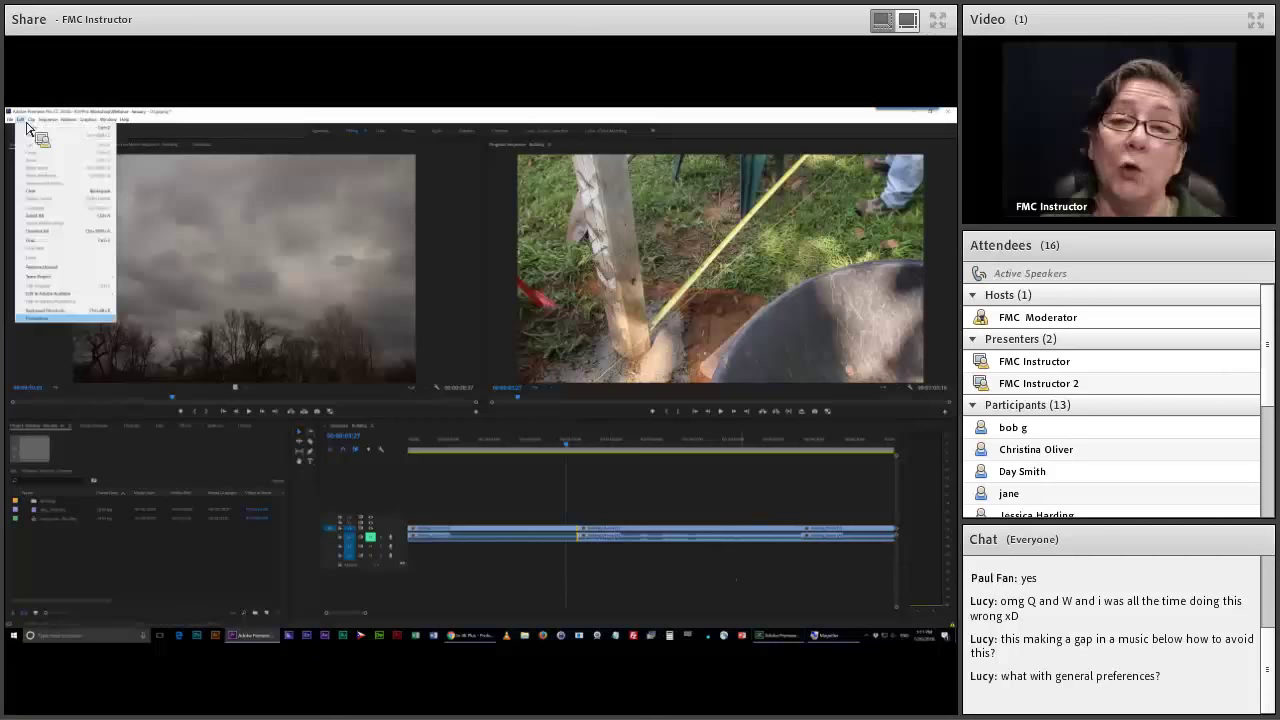
mouse_move(60, 317)
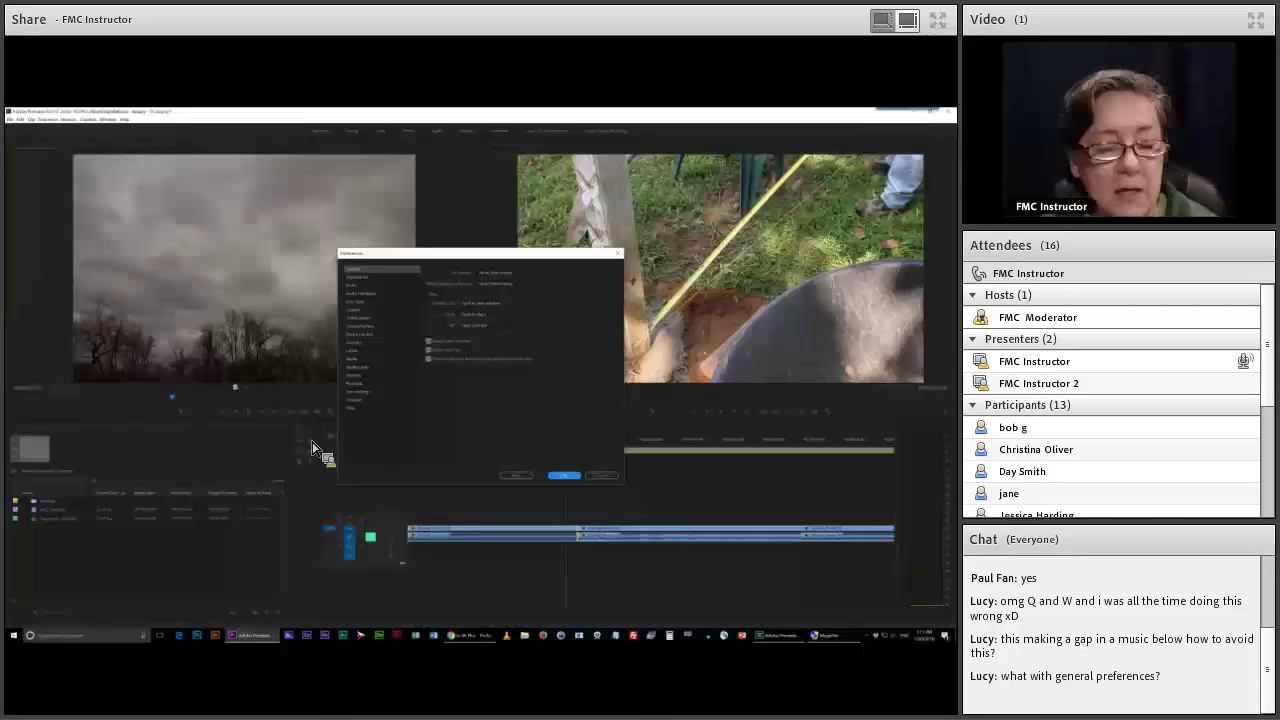
key(Escape)
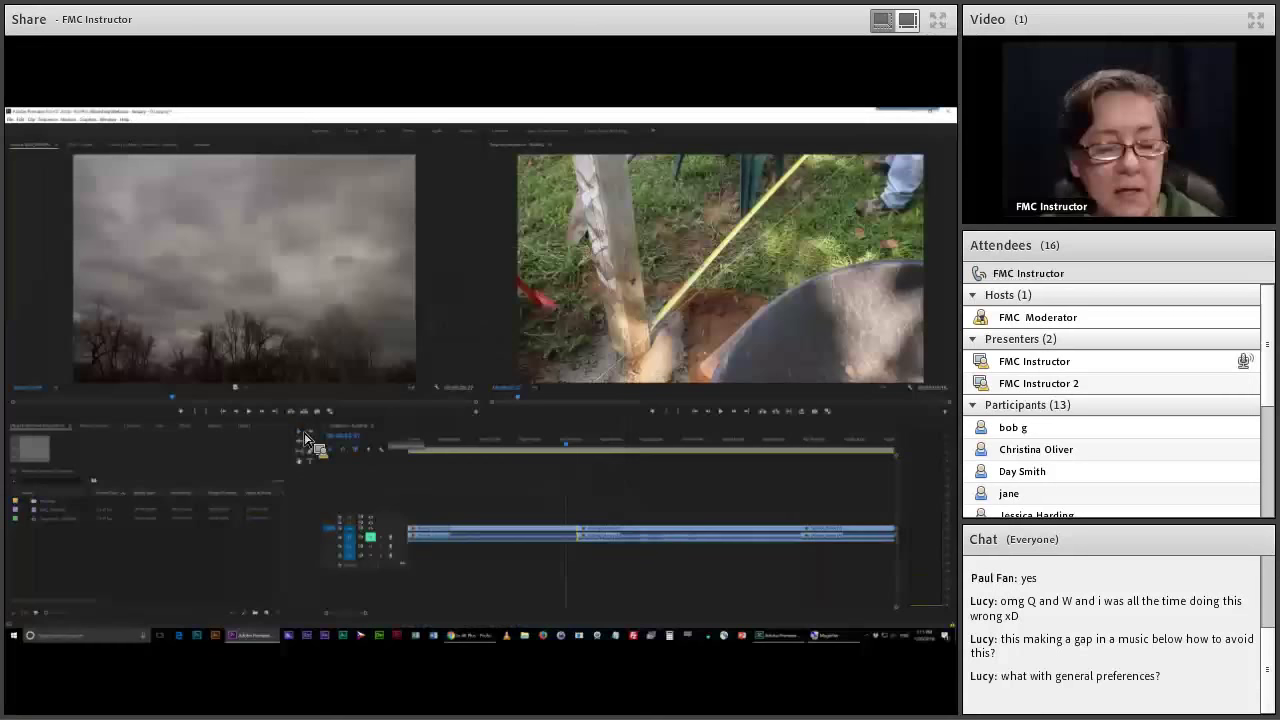
Step: Zoom in and reveal the forward and backward Track Select tool options
key(super+plus)
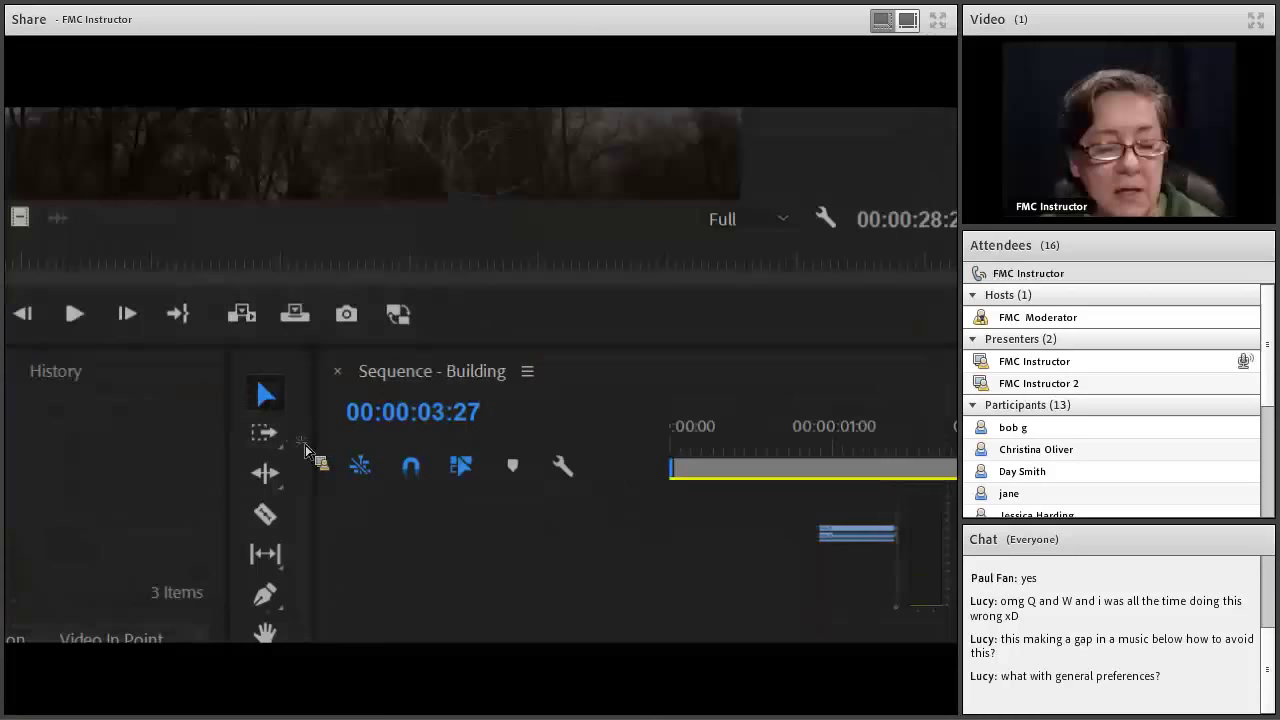
drag(305, 450, 311, 465)
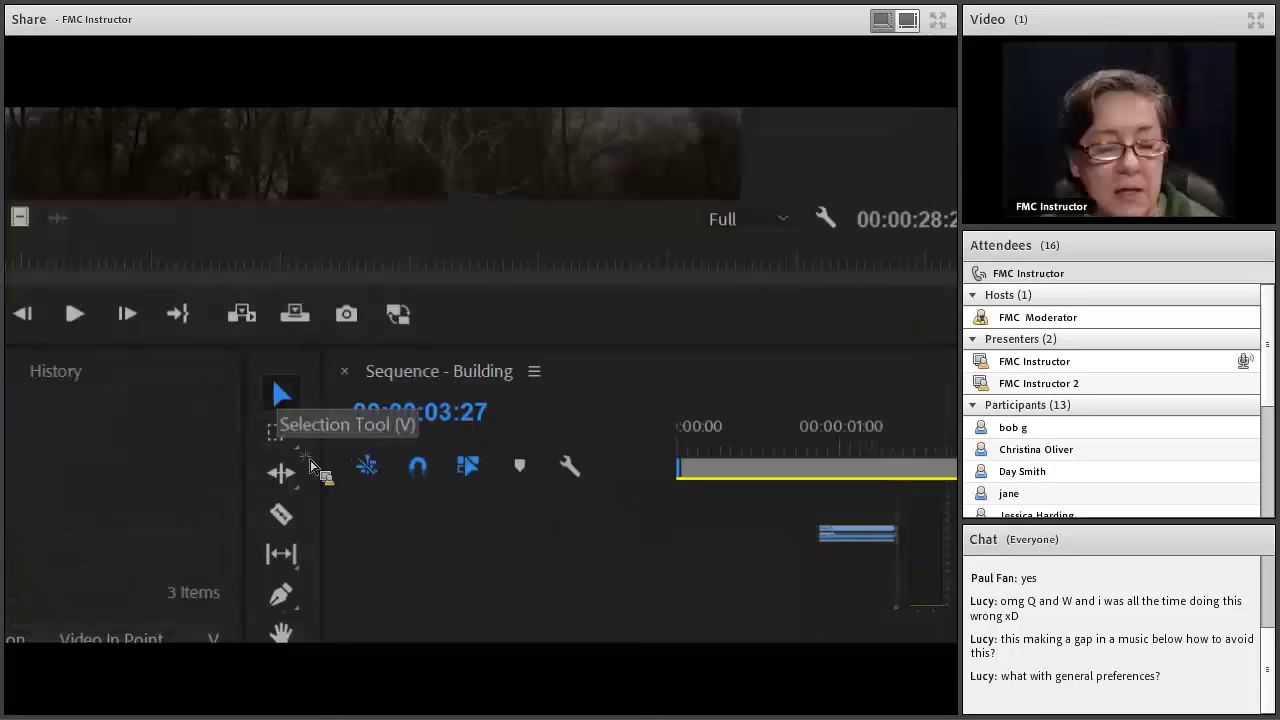
click(275, 432)
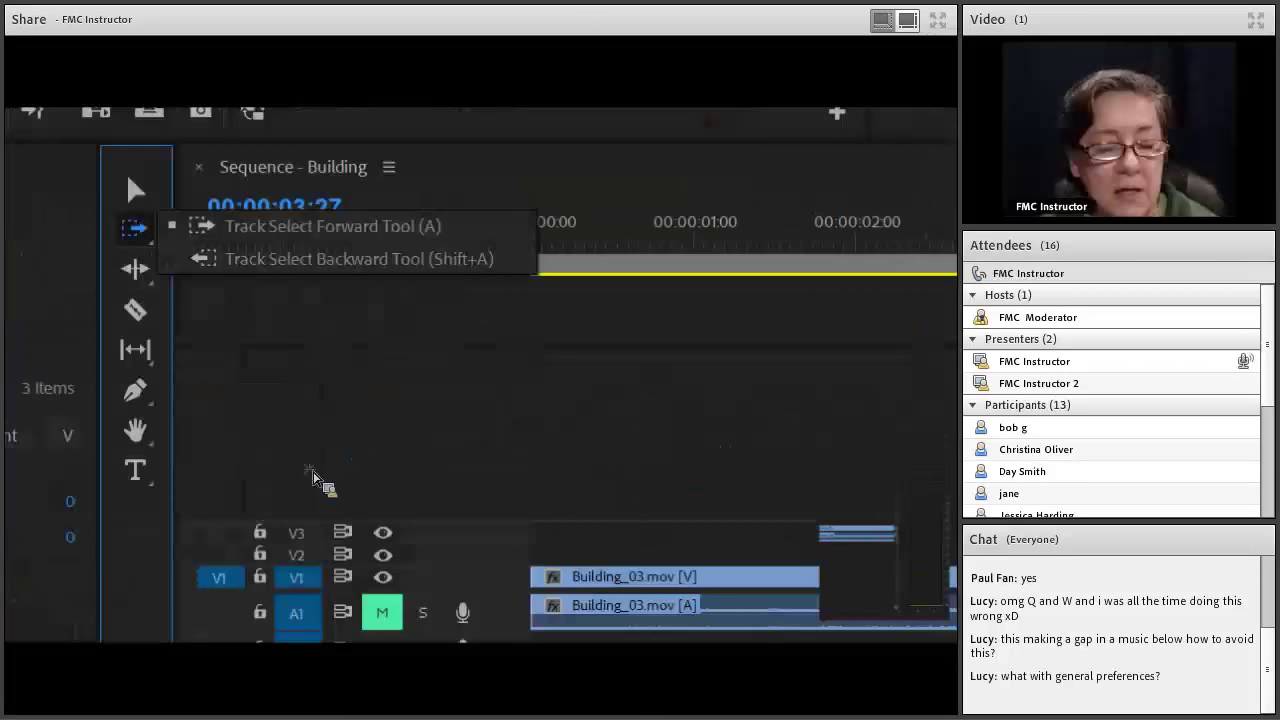
Step: Cycle through Ripple Edit, Pen and Hand, ending on Track Select Forward
key(b)
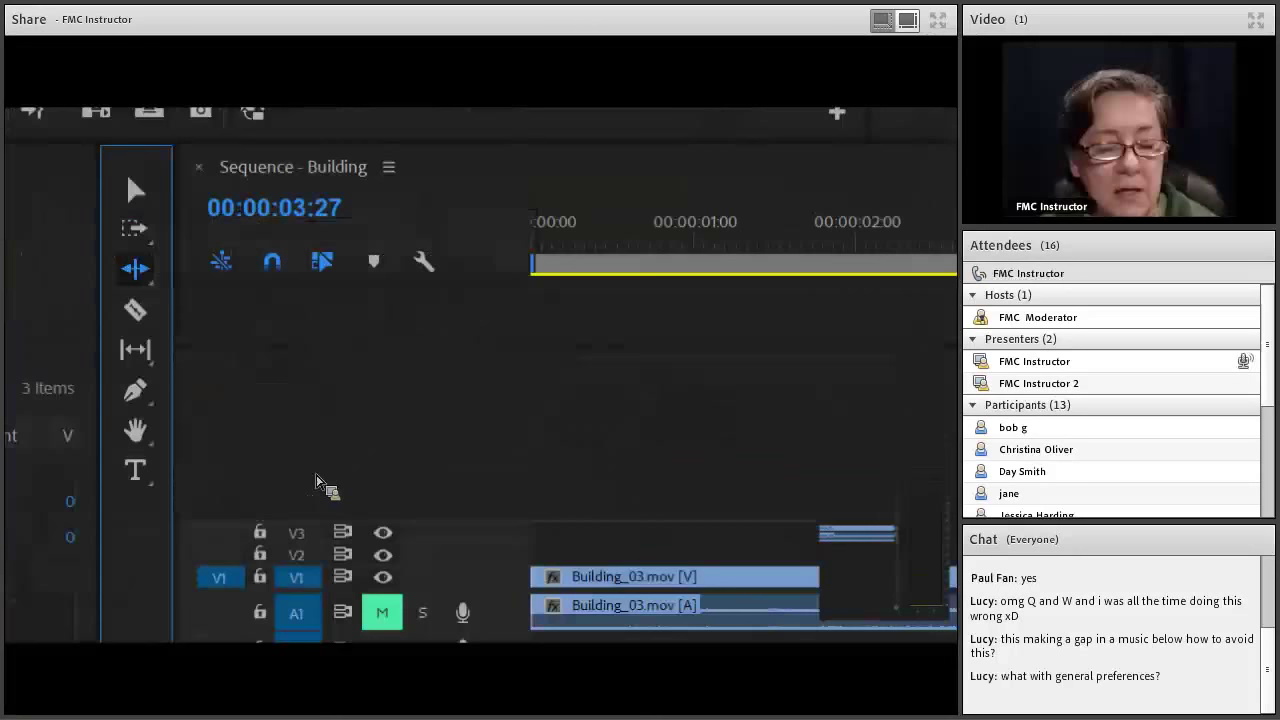
key(p)
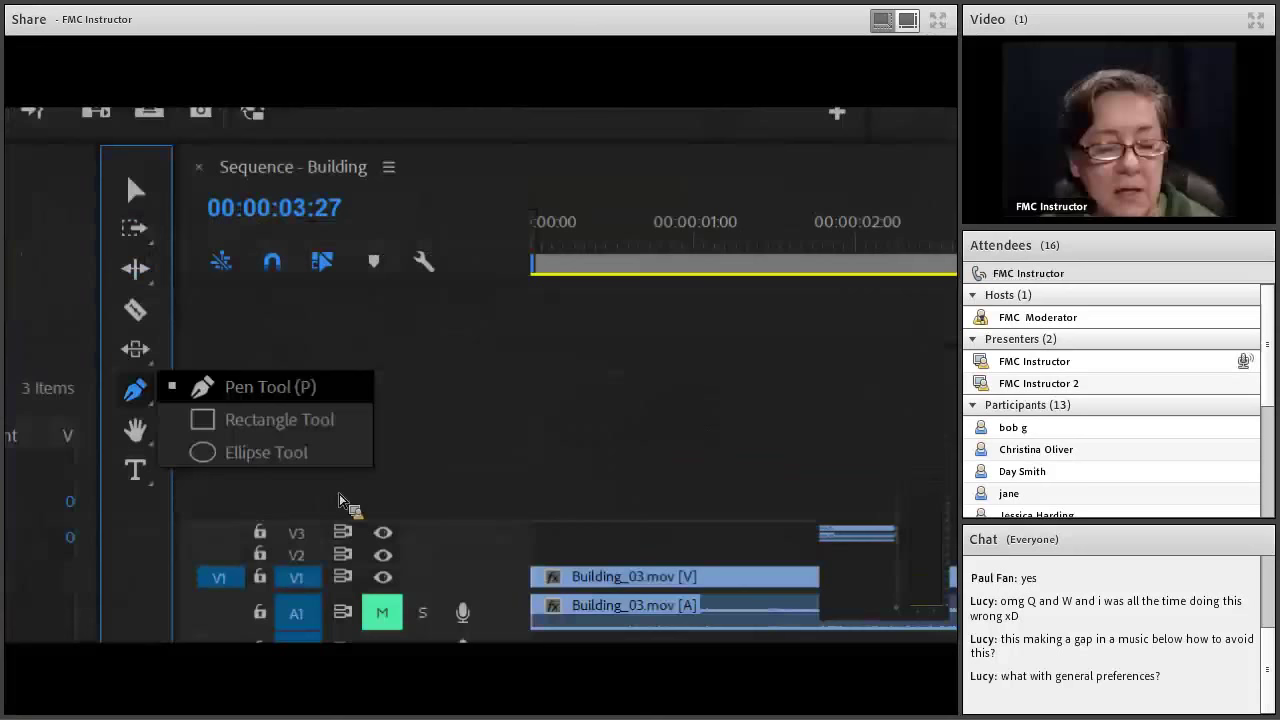
key(h)
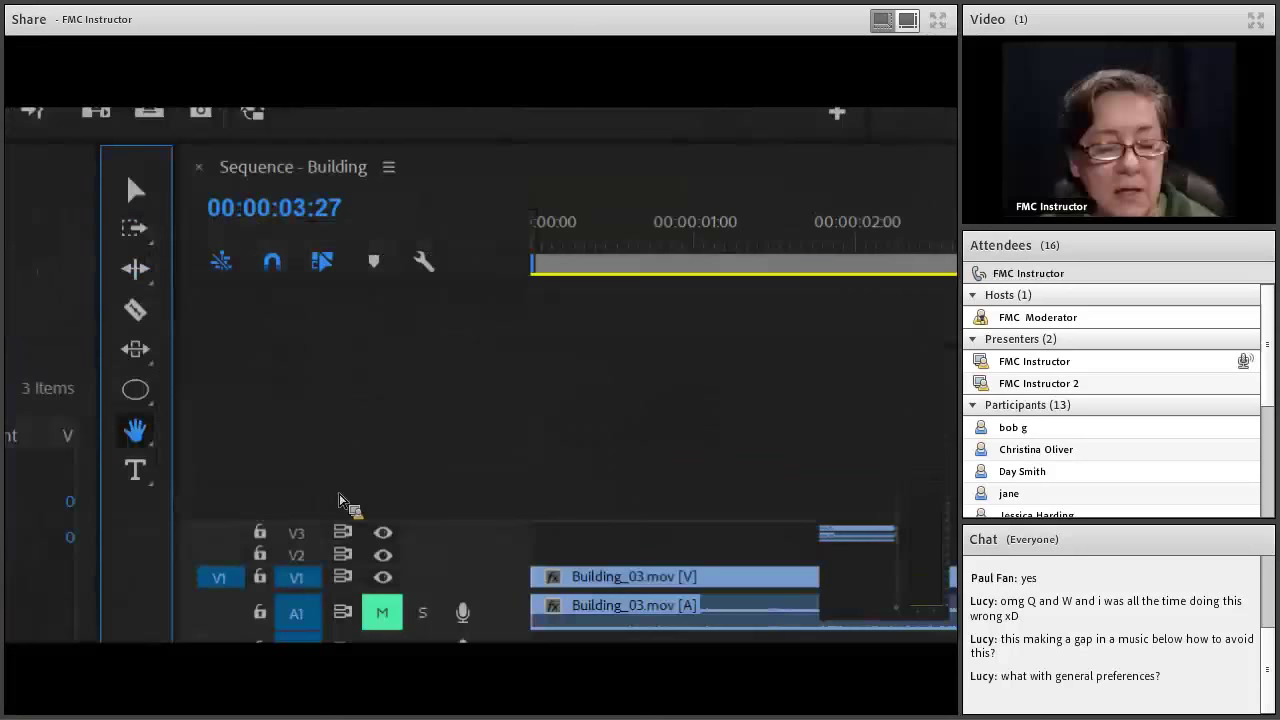
key(a)
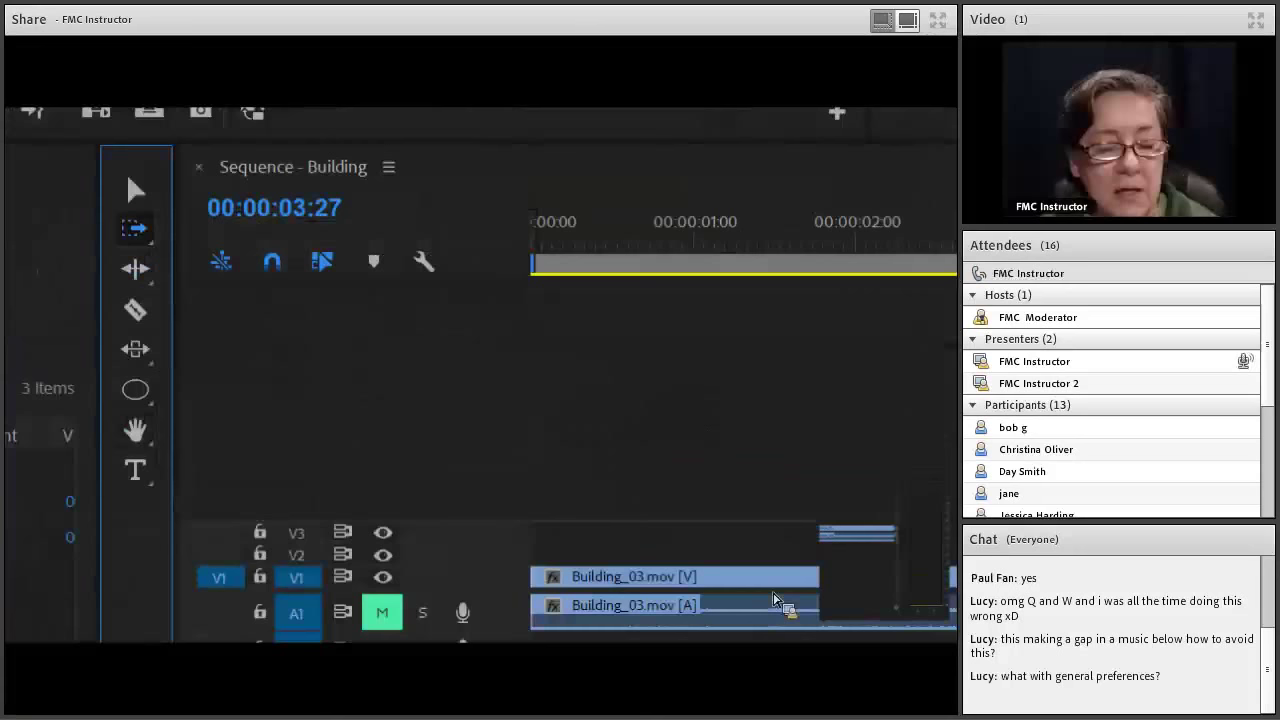
key(super+Escape)
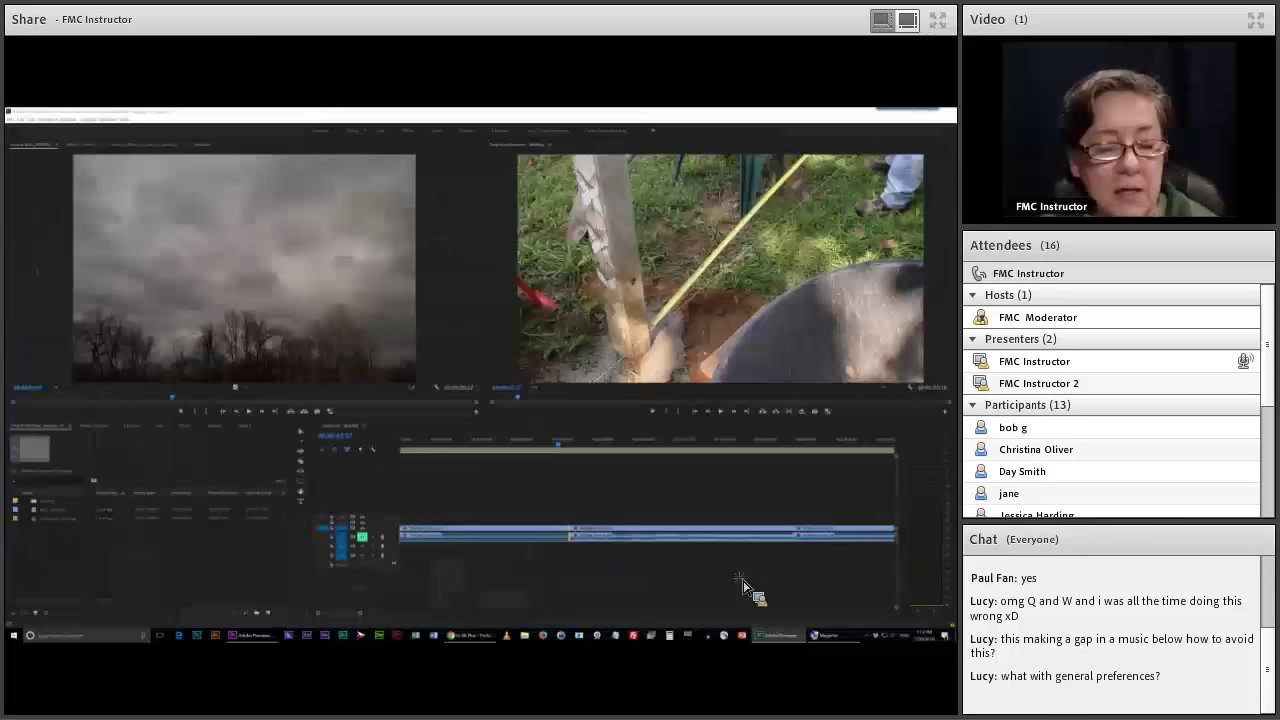
Step: Use Track Select Forward at the track start to select every following clip
drag(743, 587, 614, 537)
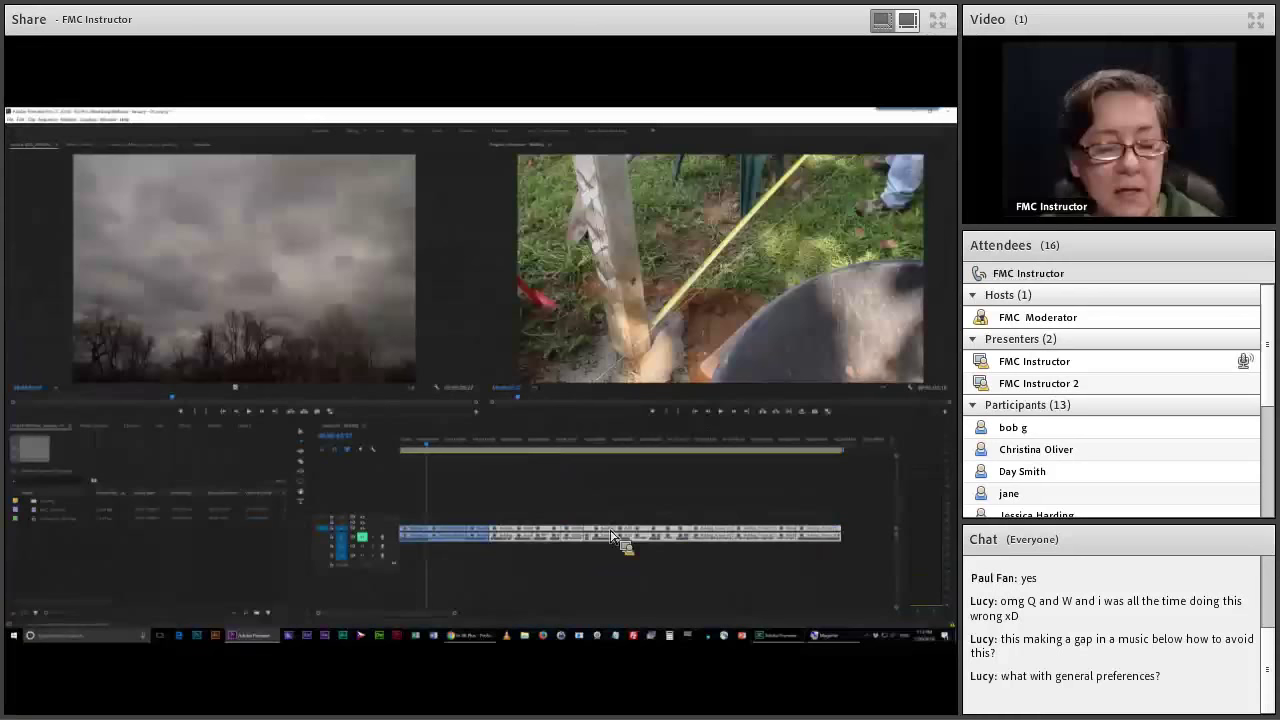
drag(612, 536, 530, 536)
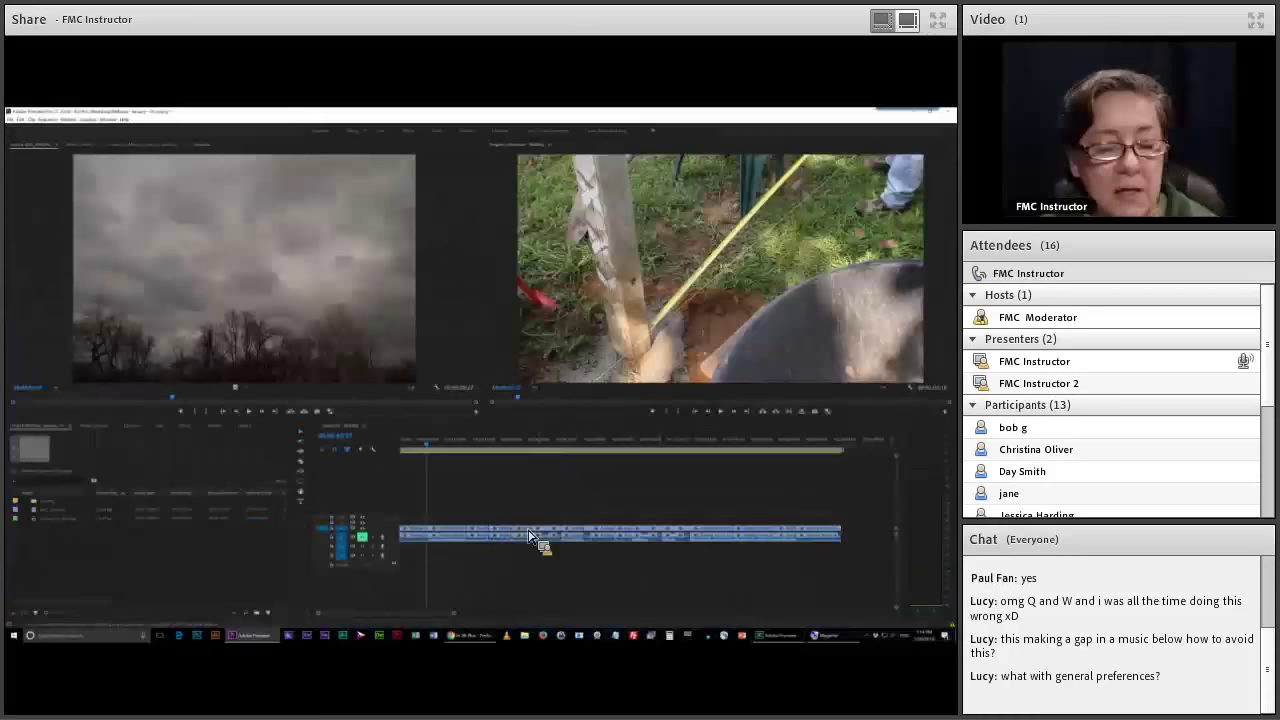
Step: Shift the selected clips earlier and later along the timeline, then settle them back together
drag(530, 535, 530, 536)
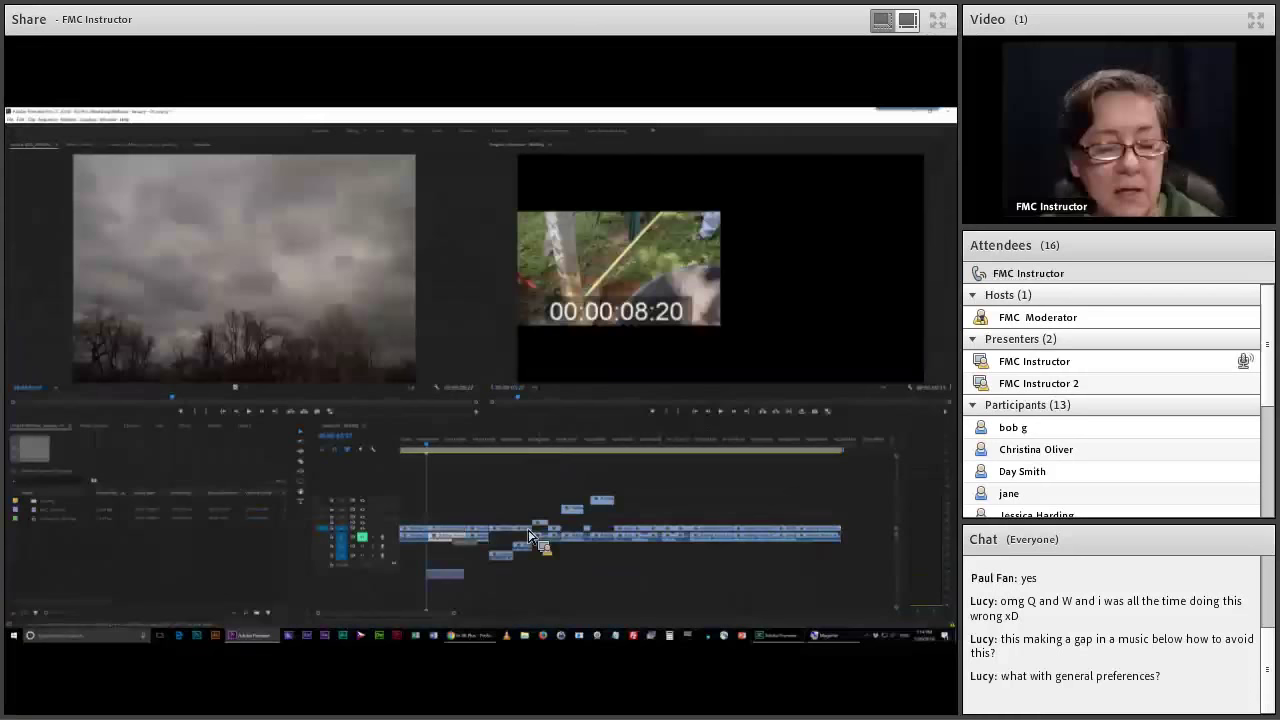
drag(530, 535, 512, 538)
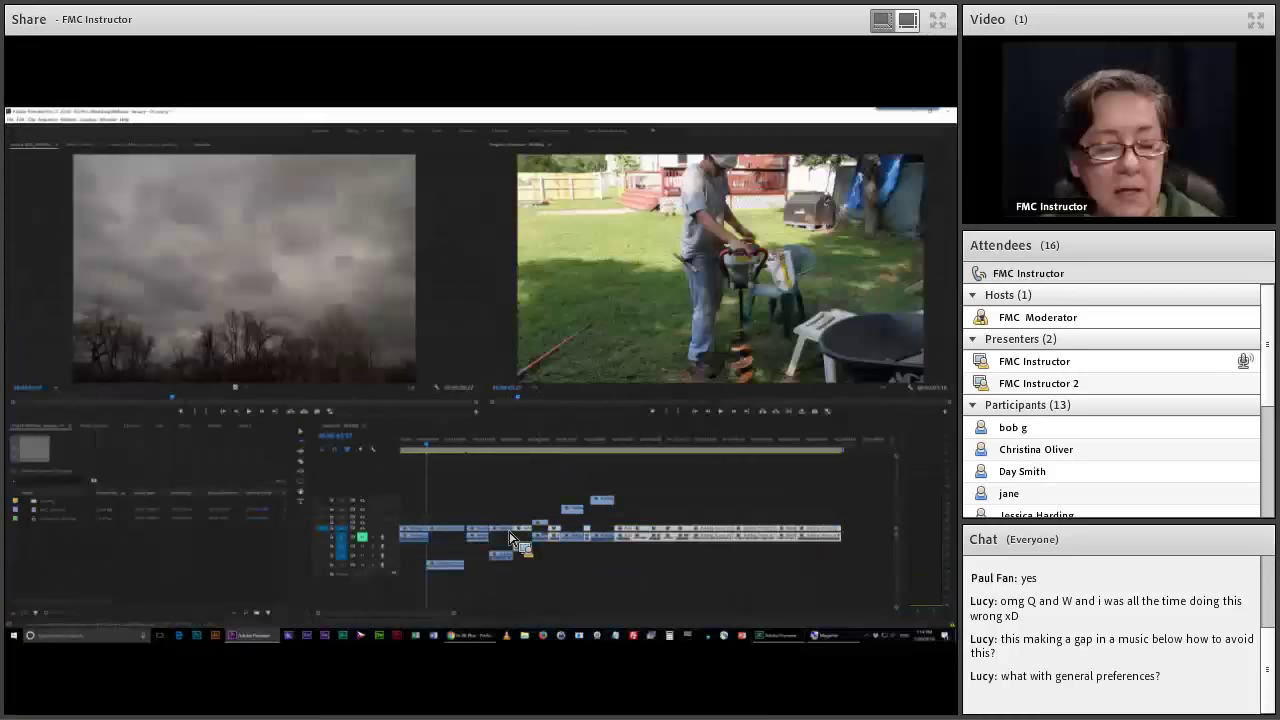
drag(510, 538, 645, 538)
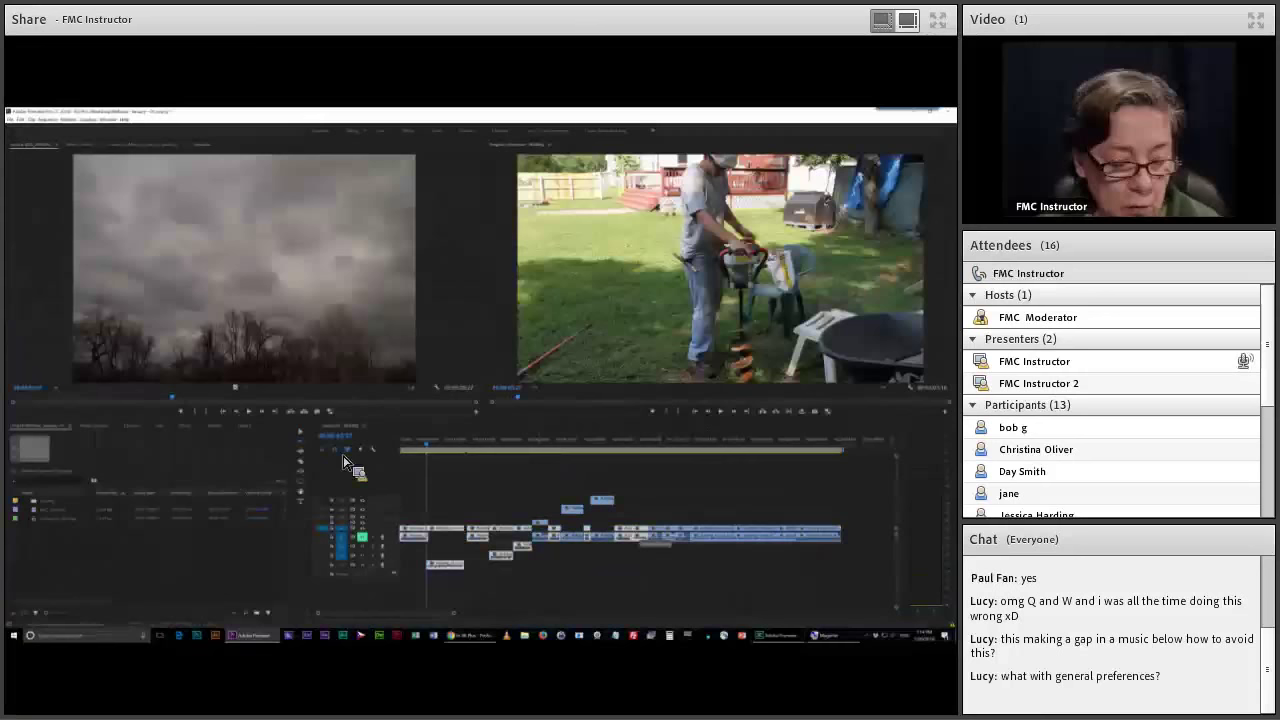
click(344, 462)
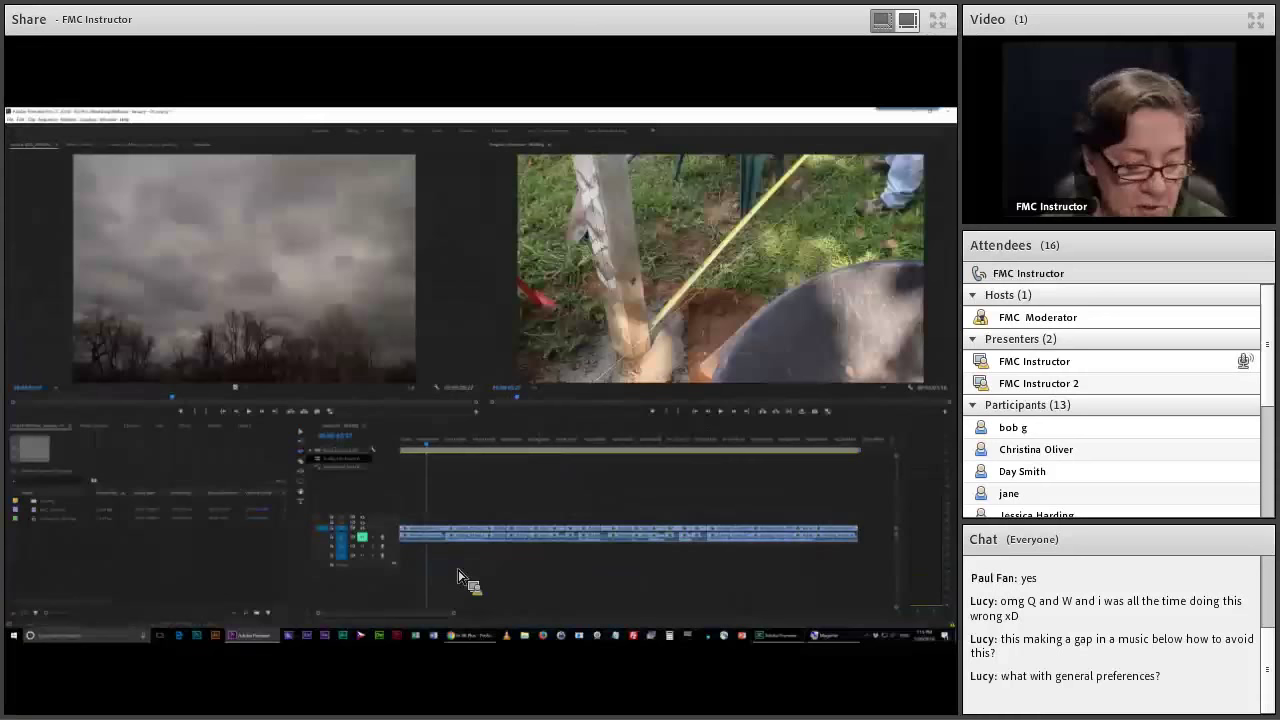
Step: Drag a single clip along the V1 track and drop it elsewhere in the sequence
drag(463, 577, 425, 520)
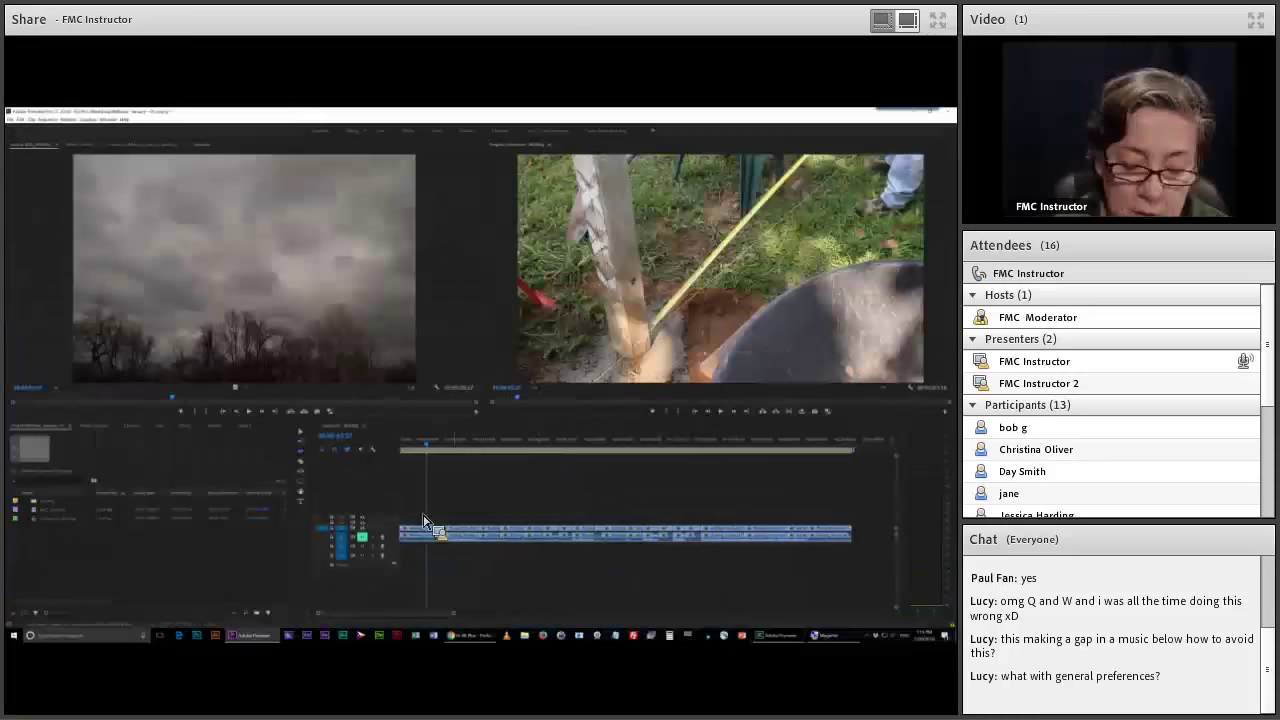
drag(422, 520, 438, 538)
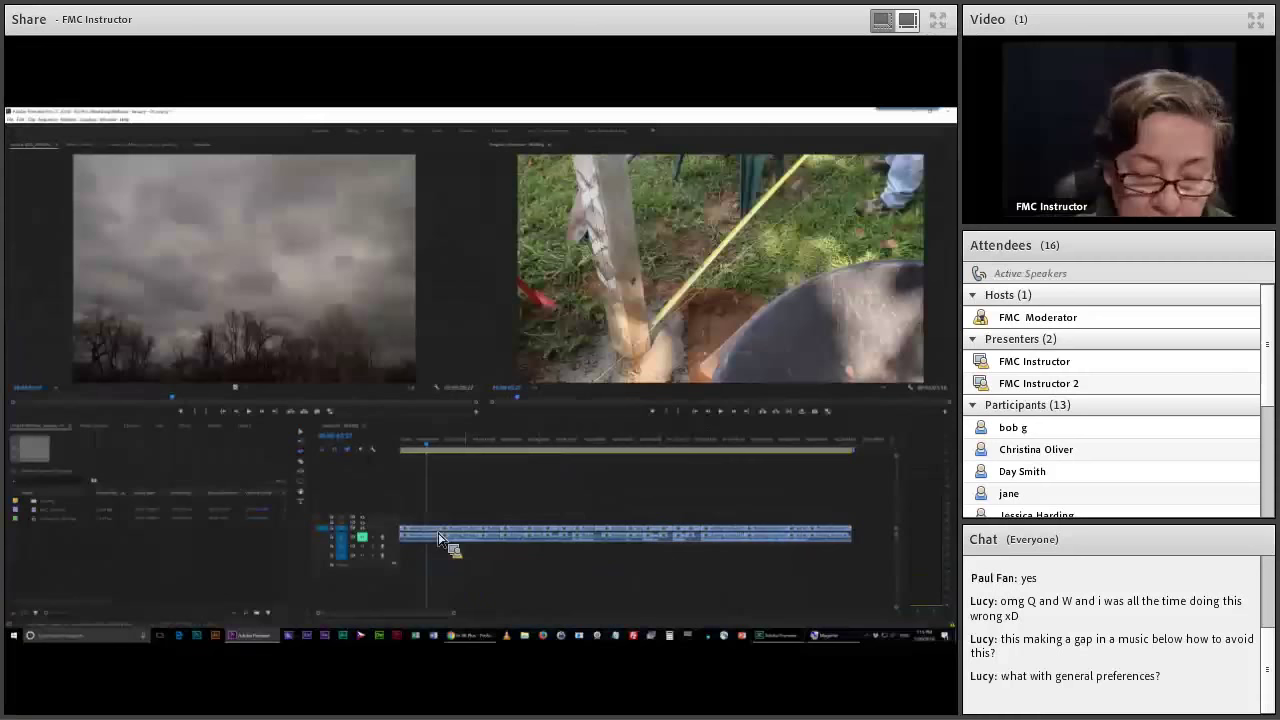
drag(438, 538, 450, 538)
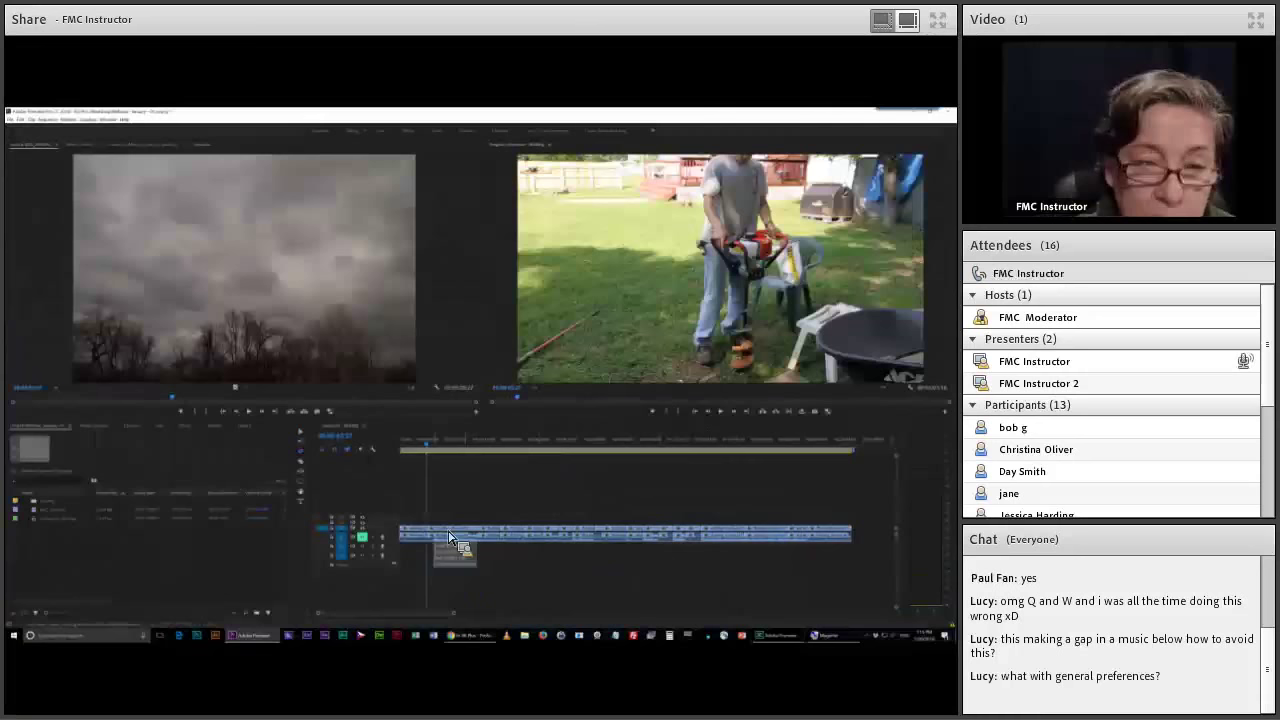
drag(449, 537, 449, 537)
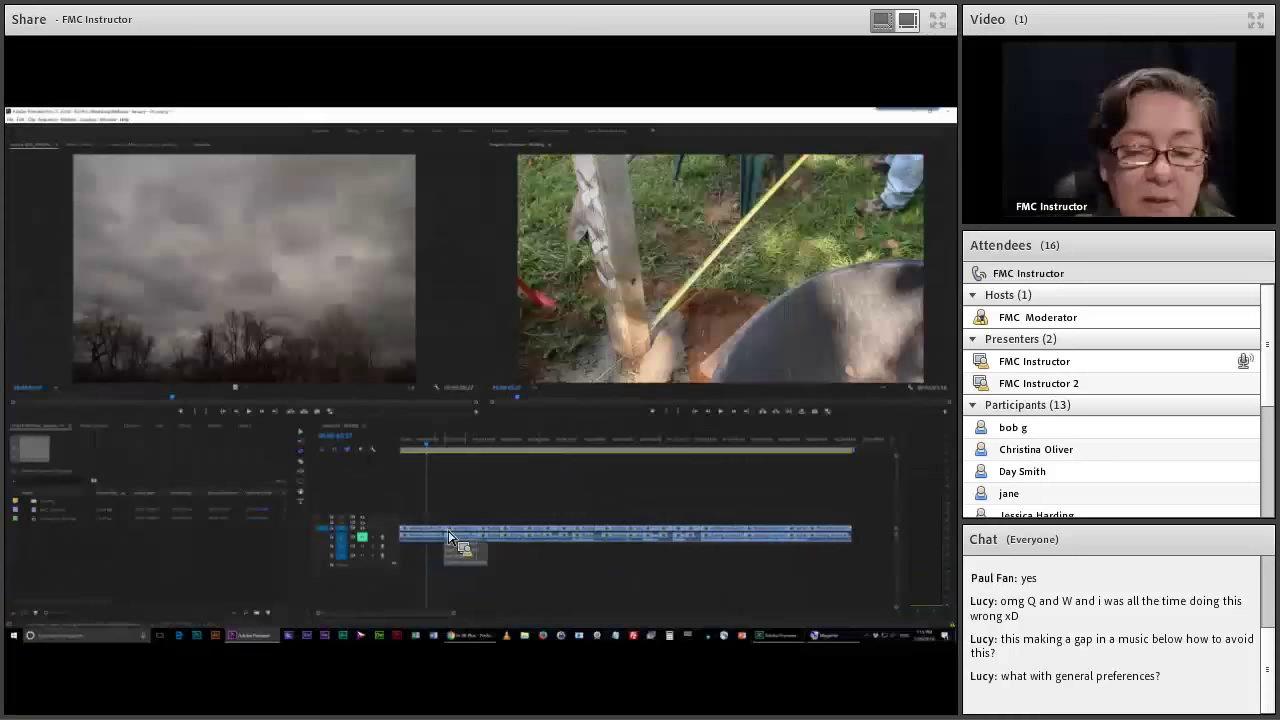
drag(449, 537, 820, 452)
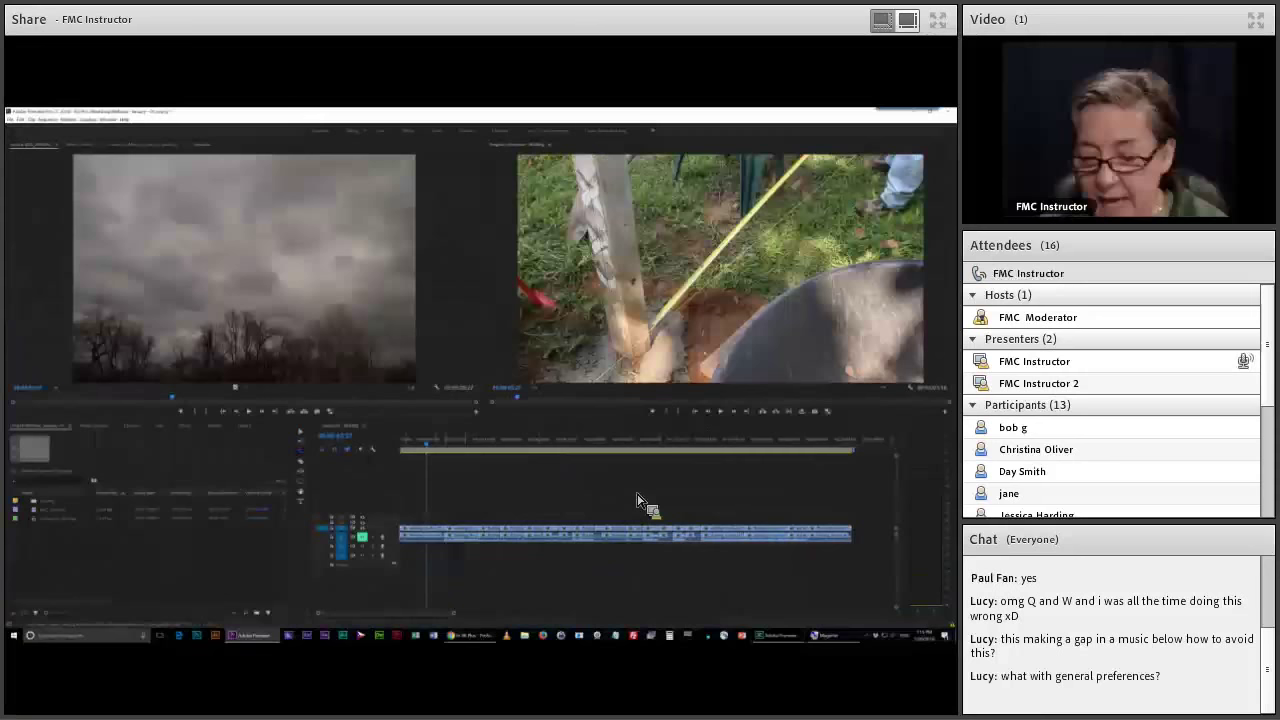
Step: Trim the footage past the playhead with W and add the fence clip at the sequence end
scroll(573, 543, down, 2)
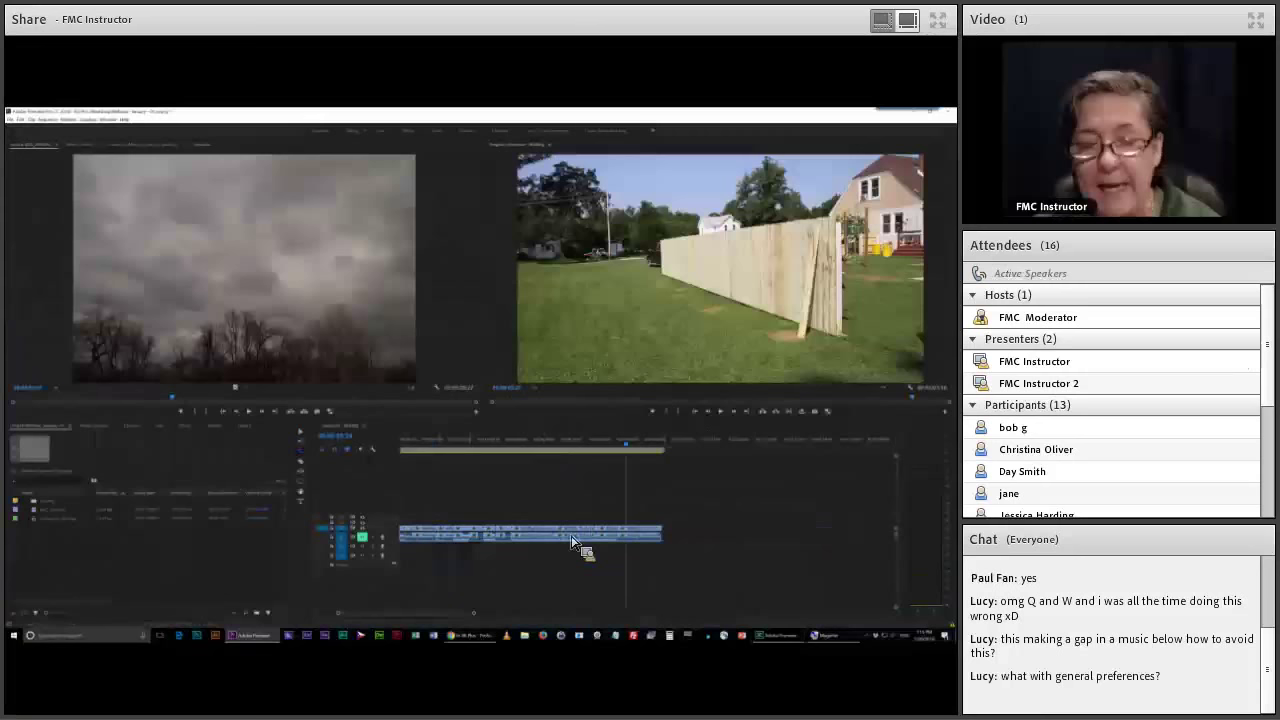
key(w)
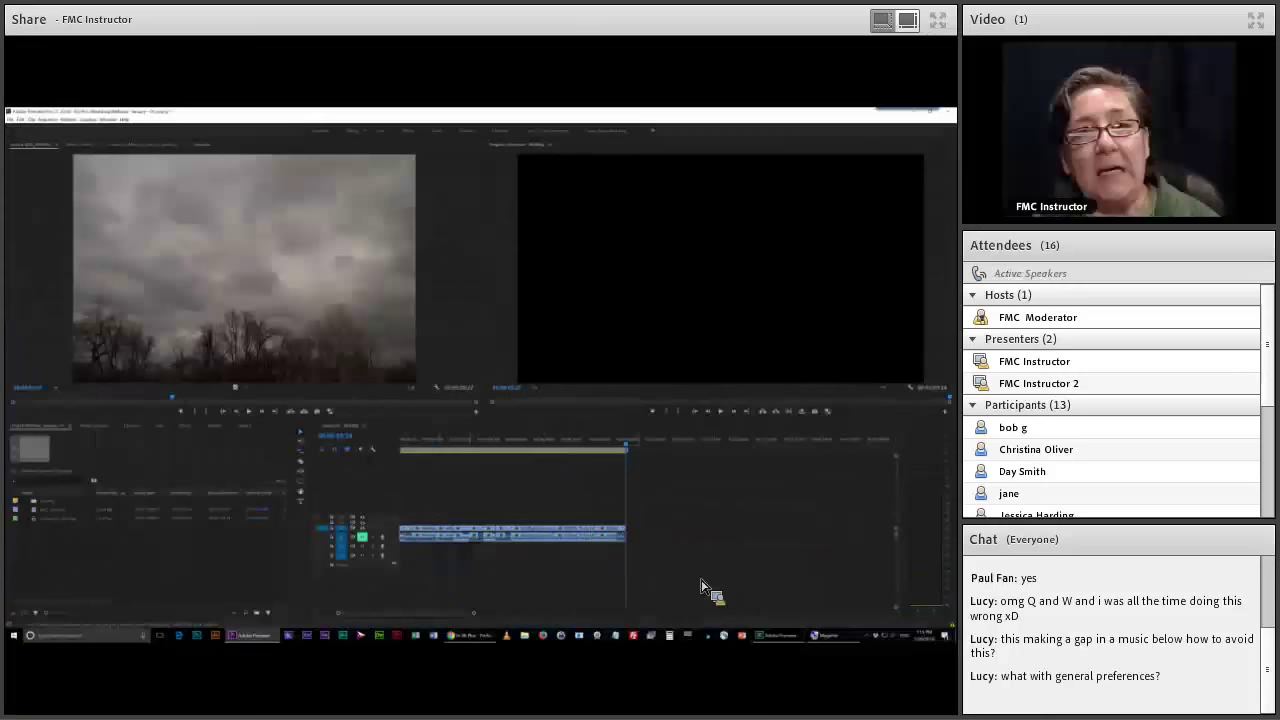
drag(701, 588, 628, 450)
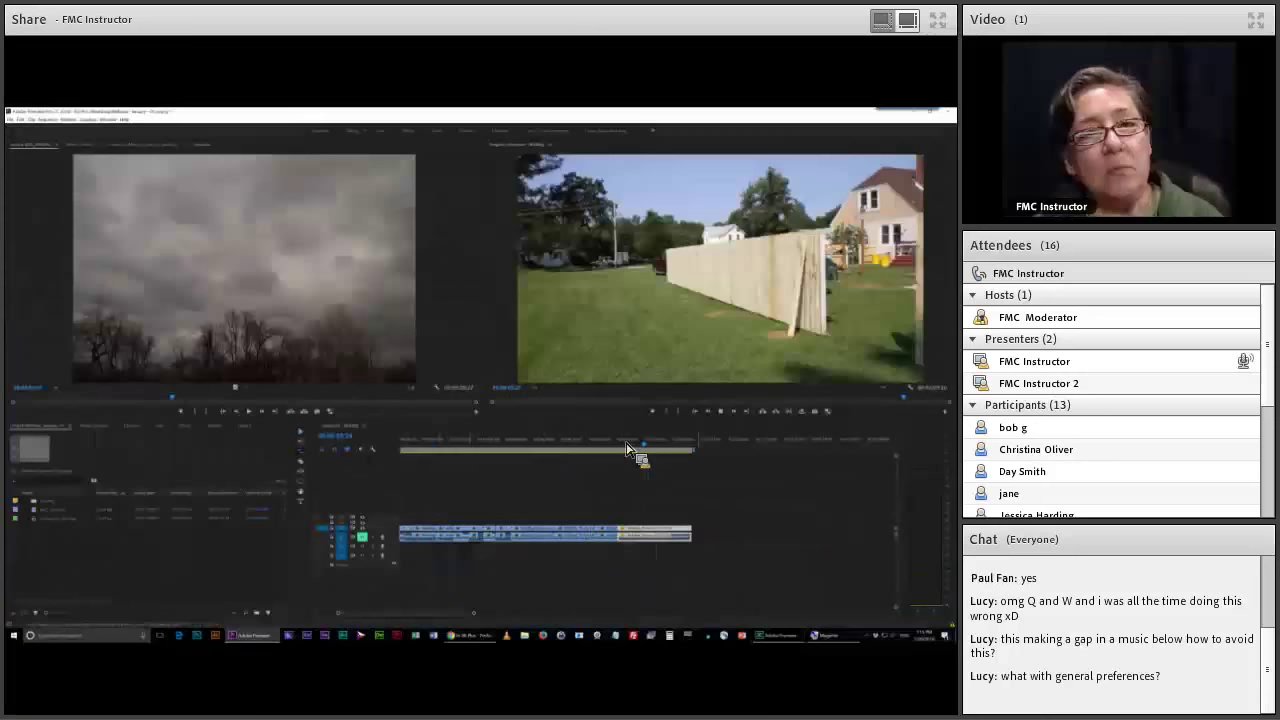
key(End)
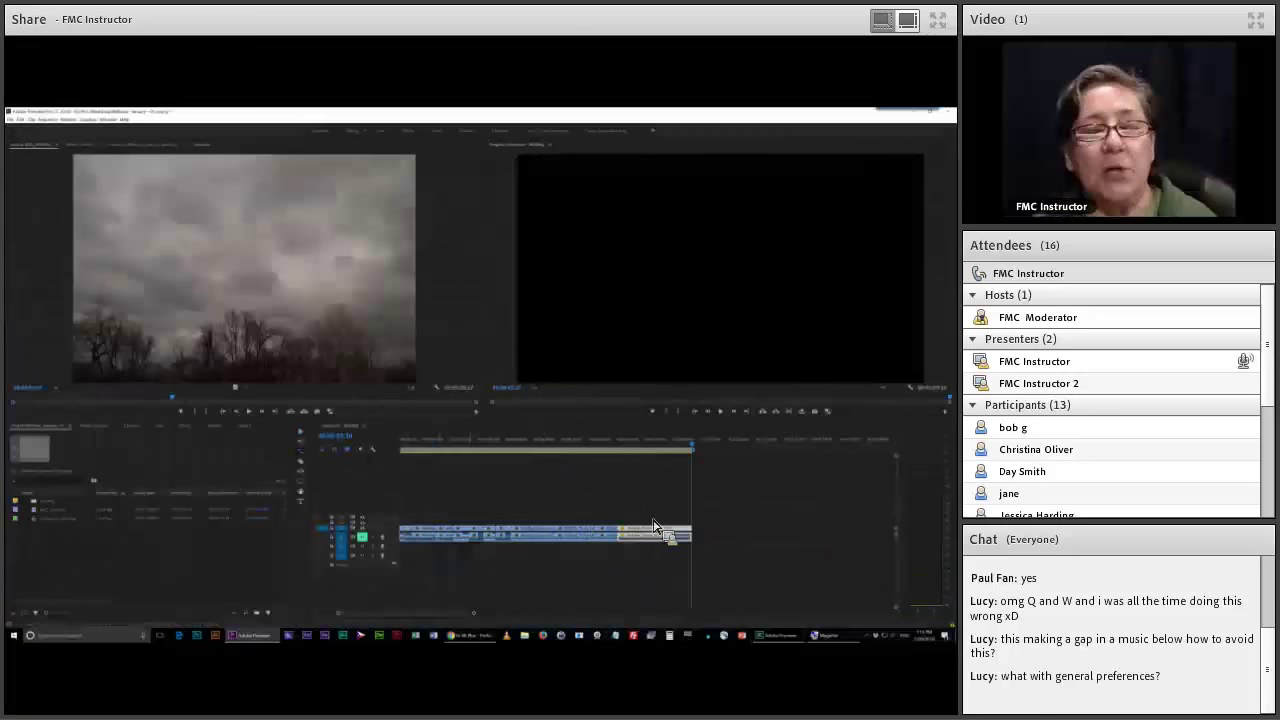
click(658, 440)
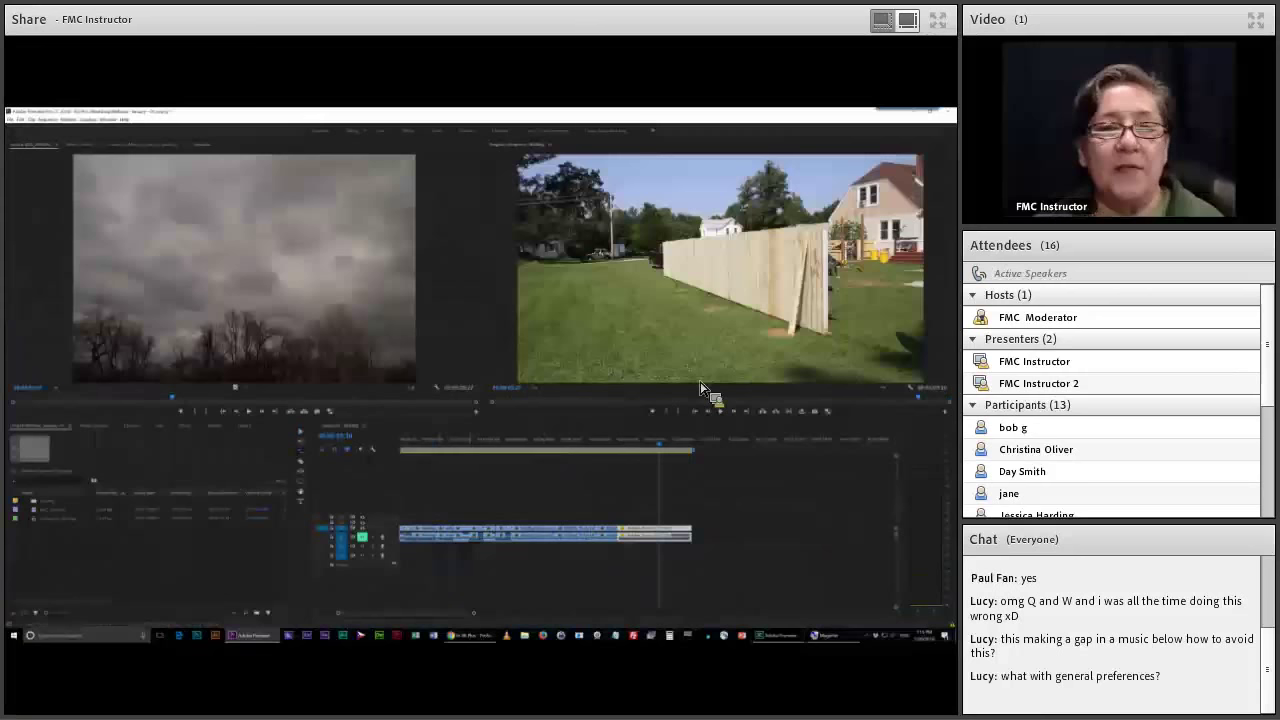
Step: Set the fence clip to 10% speed (00:00:12:00 duration) with Frame Blending interpolation
right_click(640, 528)
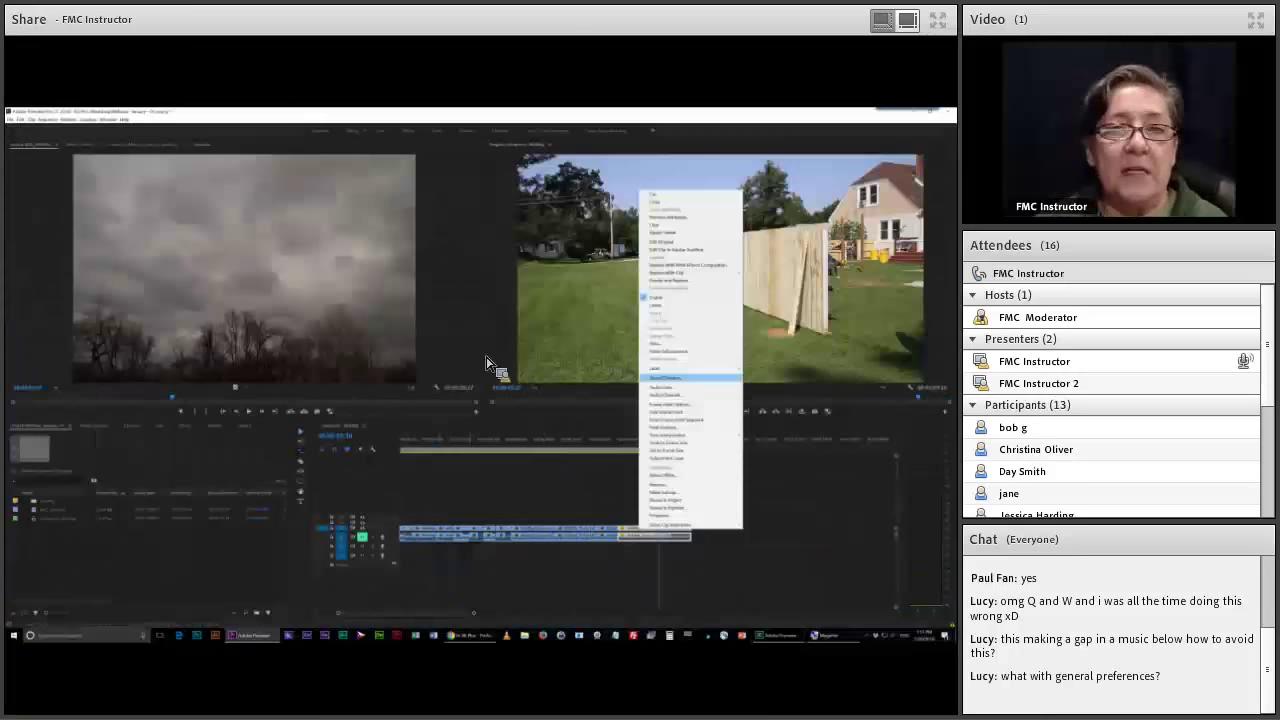
key(Return)
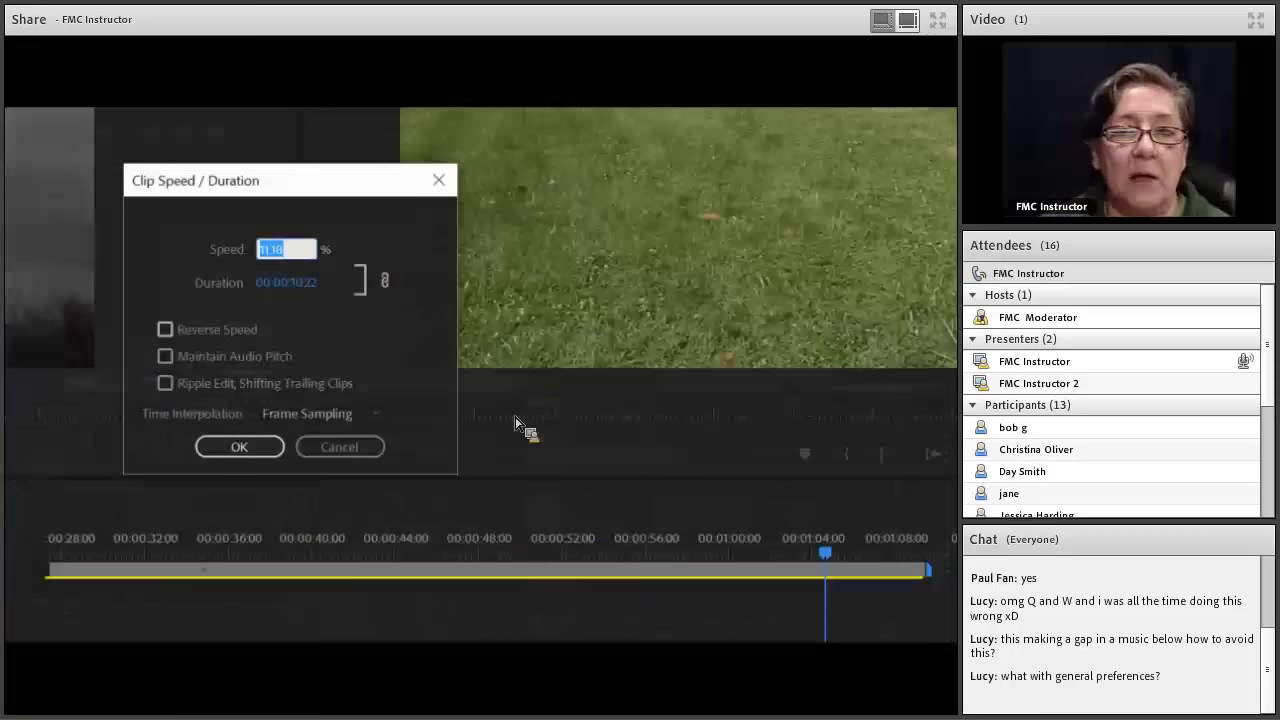
text(10)
key(alt+Down)
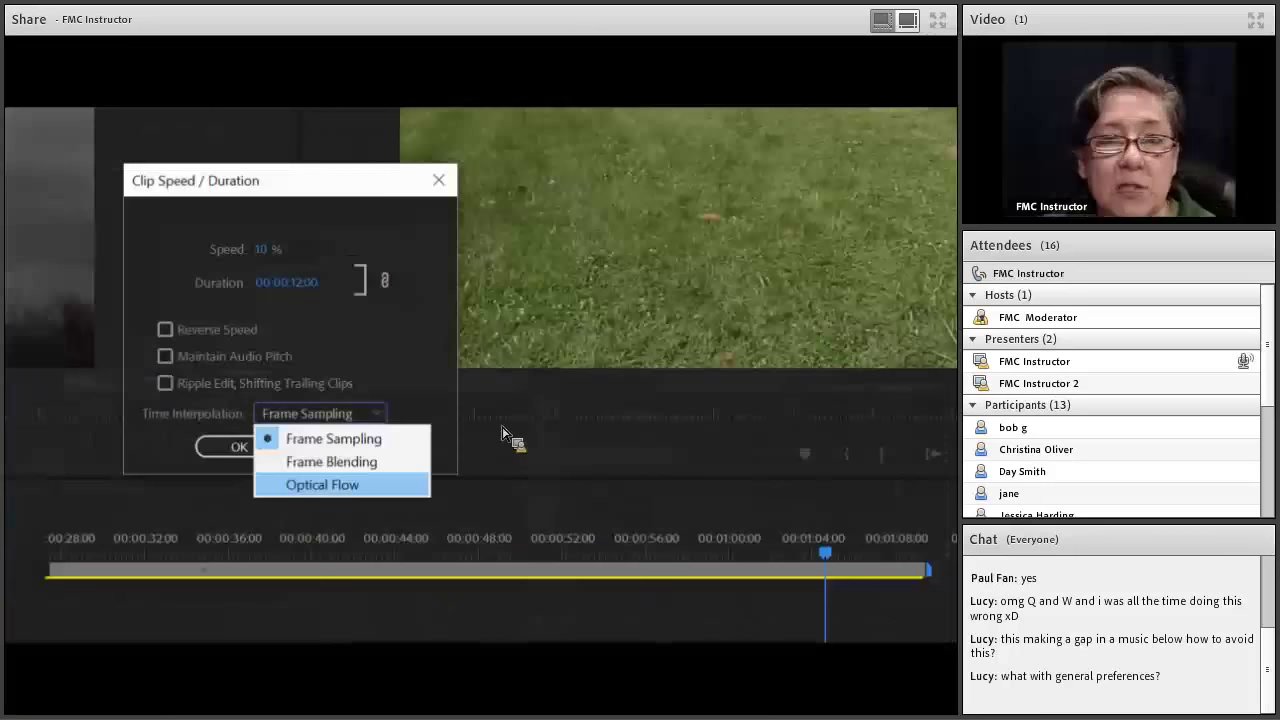
key(Up)
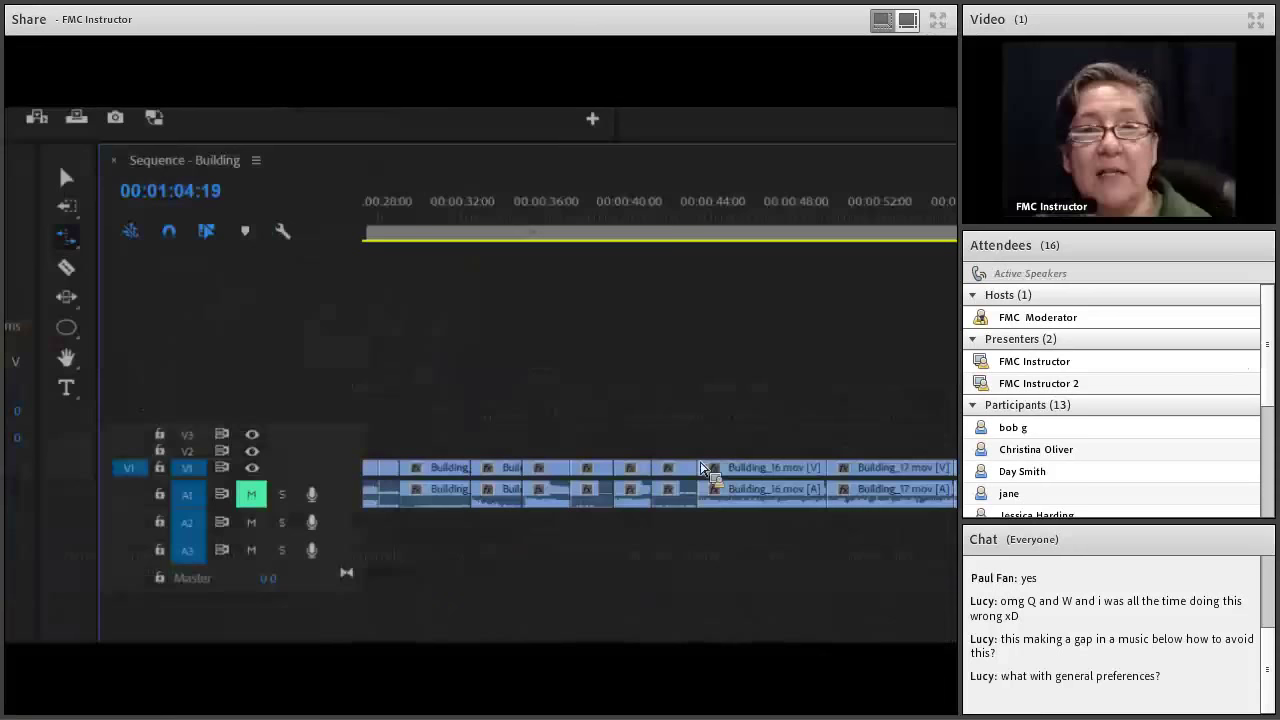
Step: Zoom out to show the Building sequence's clips around the digging shot
key(super+minus)
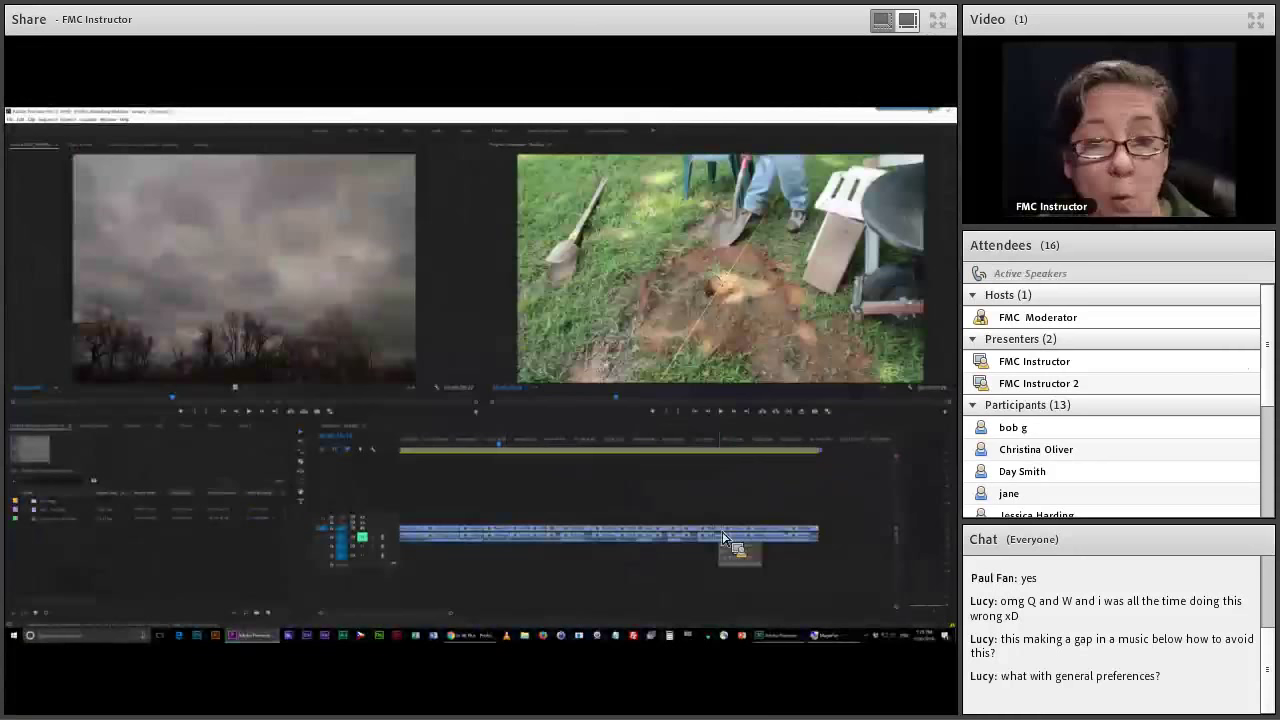
Step: Draw a bow-tie shape over the digging footage as a graphic clip above the video
drag(724, 538, 690, 341)
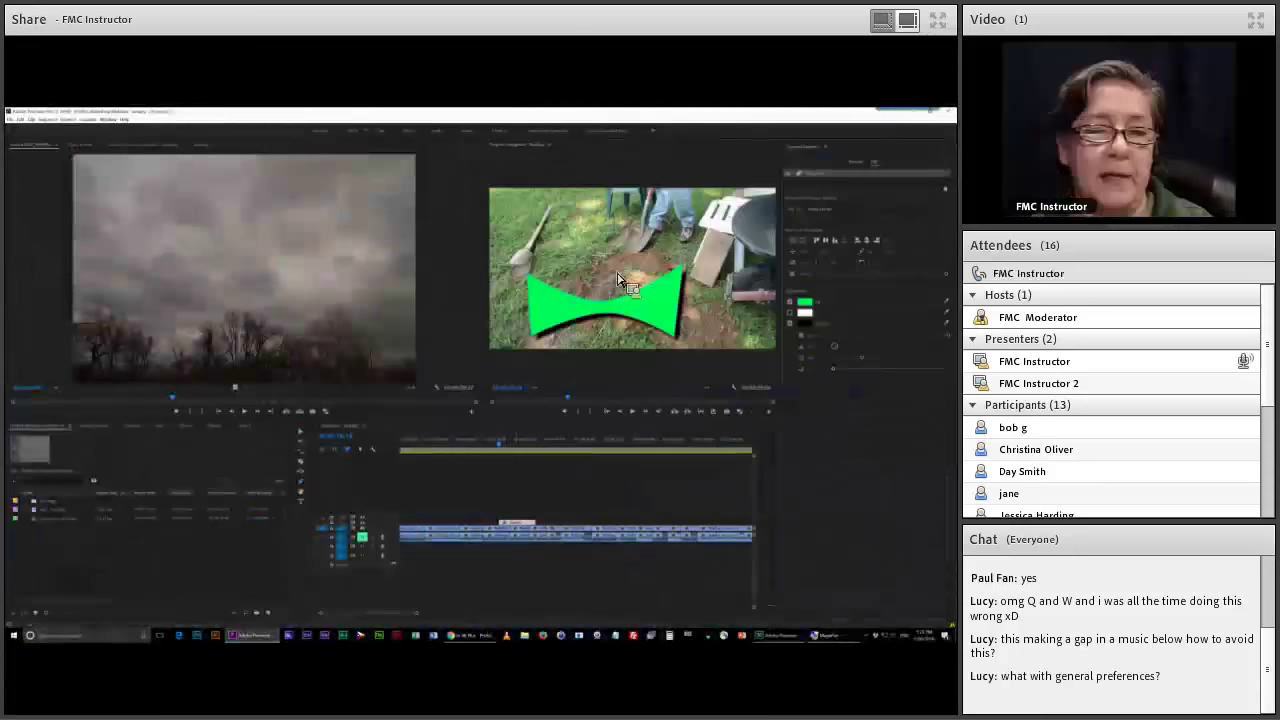
Step: Nudge the bow-tie left, undo the last transition, and try other Film Impact transitions on it
drag(618, 280, 596, 283)
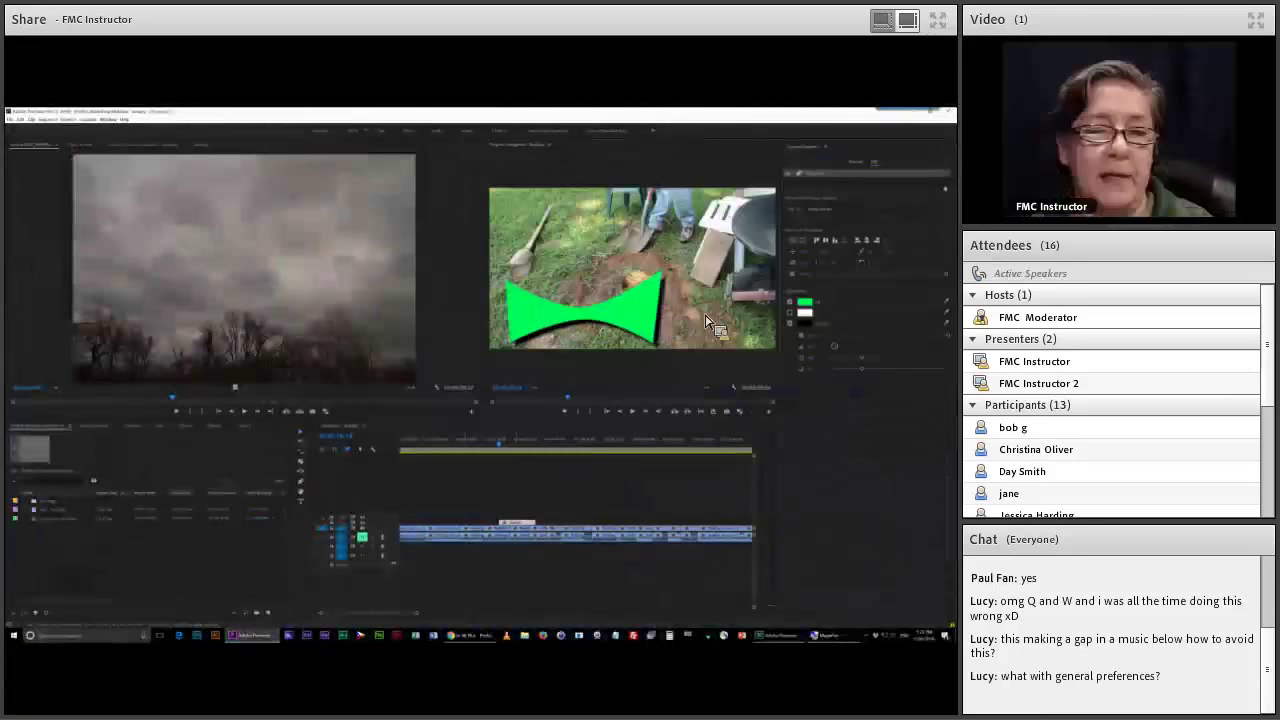
key(ctrl+z)
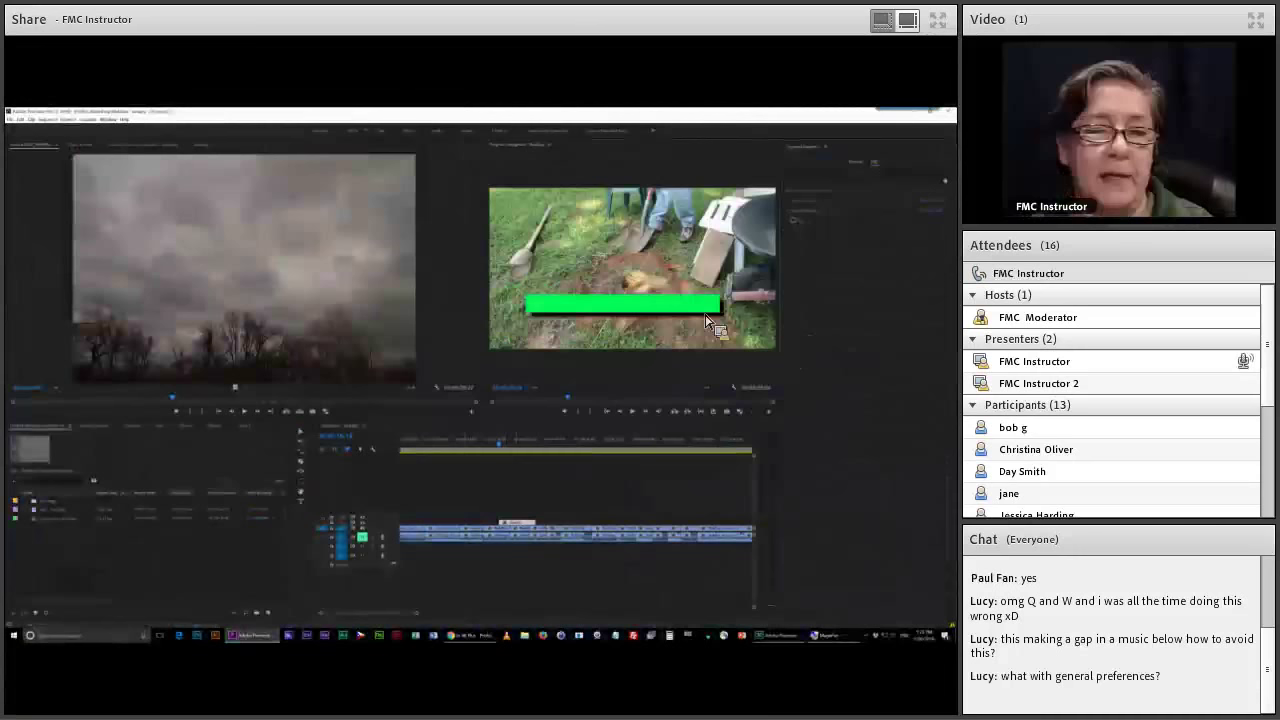
drag(707, 322, 529, 531)
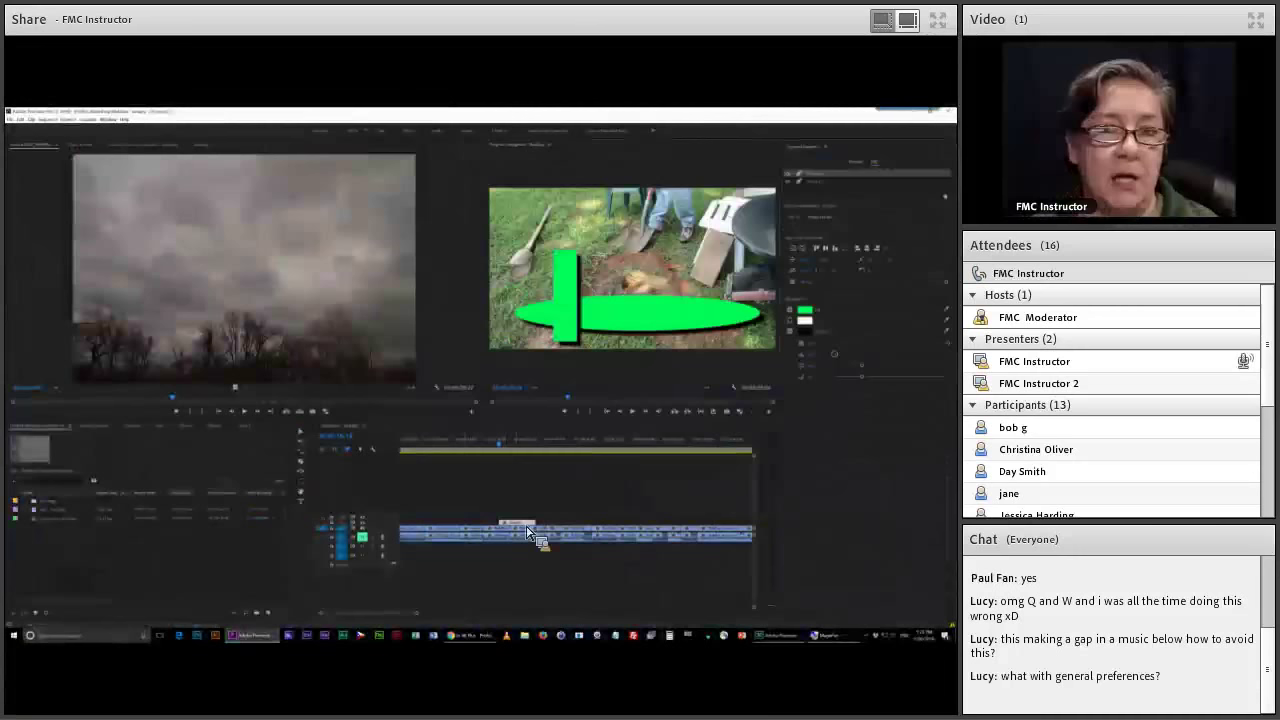
drag(528, 531, 474, 521)
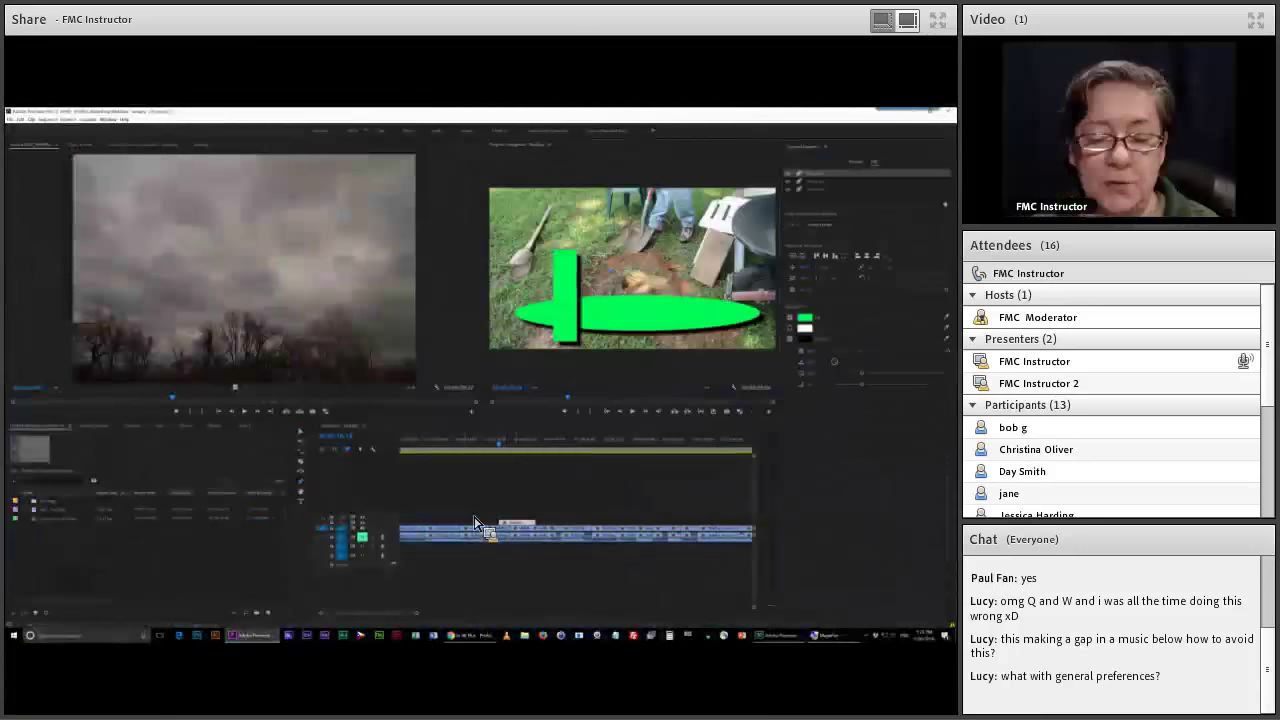
drag(475, 522, 349, 498)
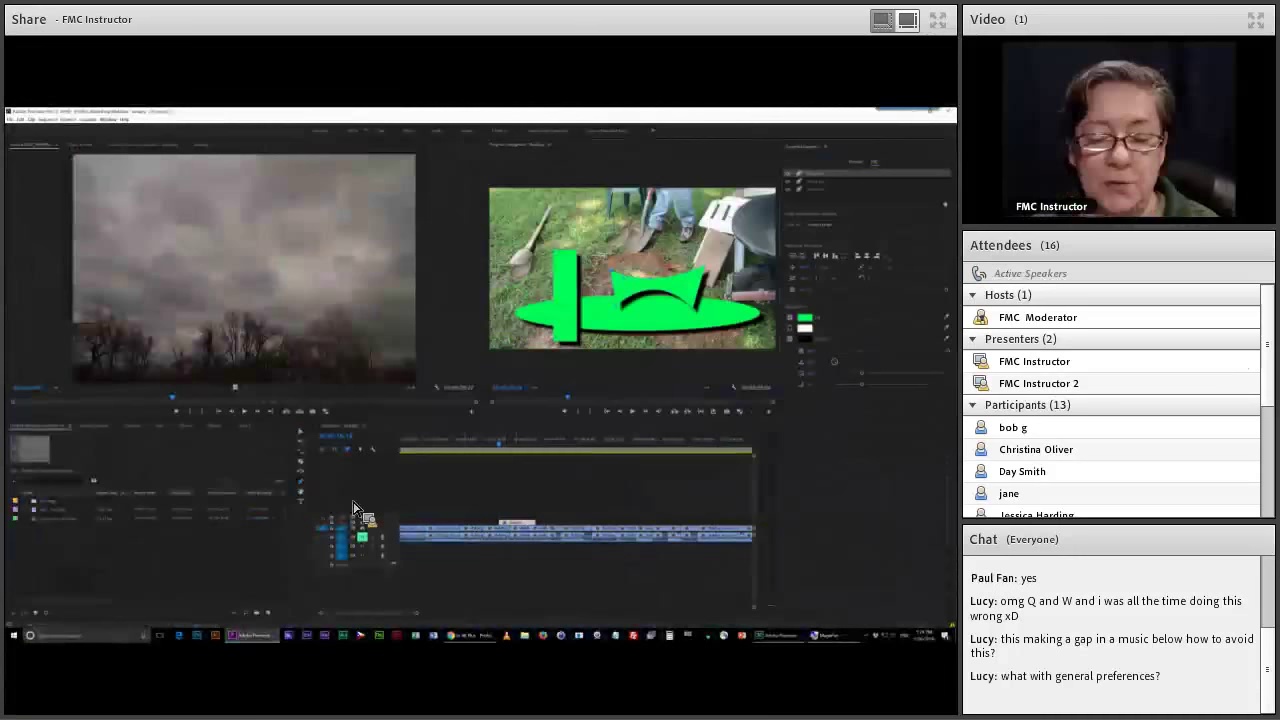
Step: Remove the green graphic clip so the digging footage shows unobstructed
key(ctrl+z)
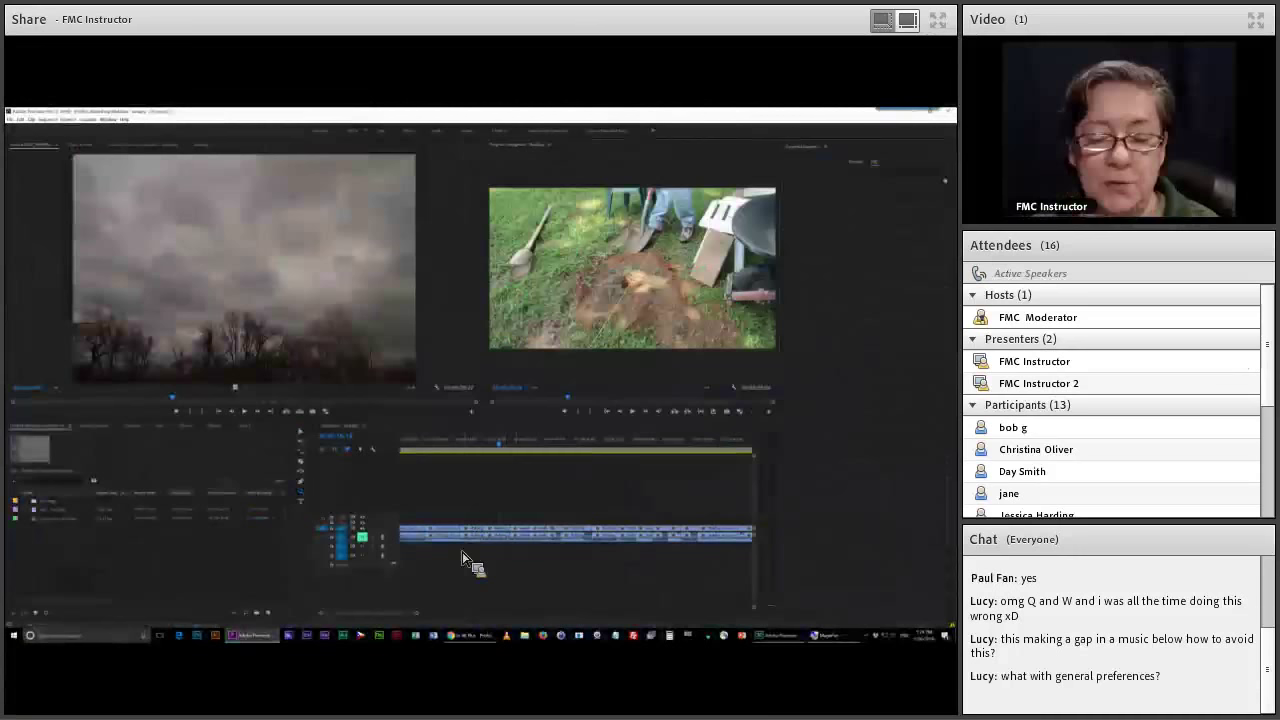
Step: Move the playhead to the red mixer shot and add a 'Type something' title over it
key(minus)
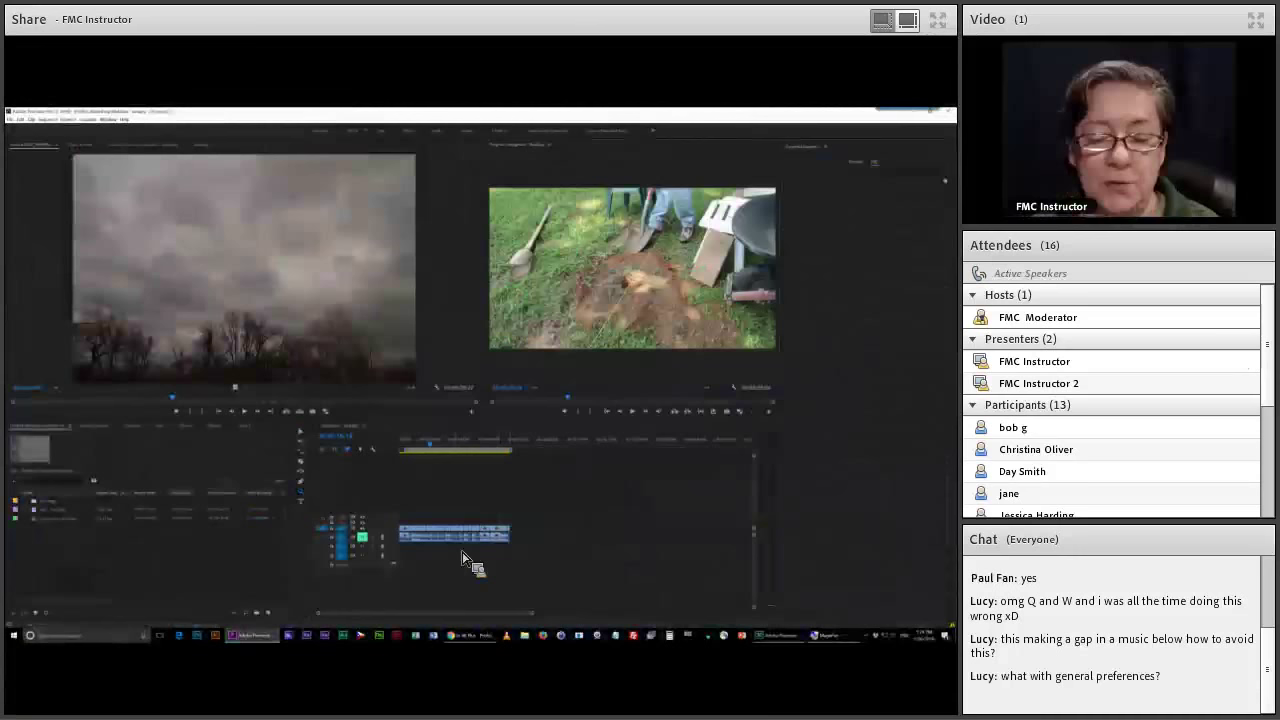
drag(465, 560, 465, 560)
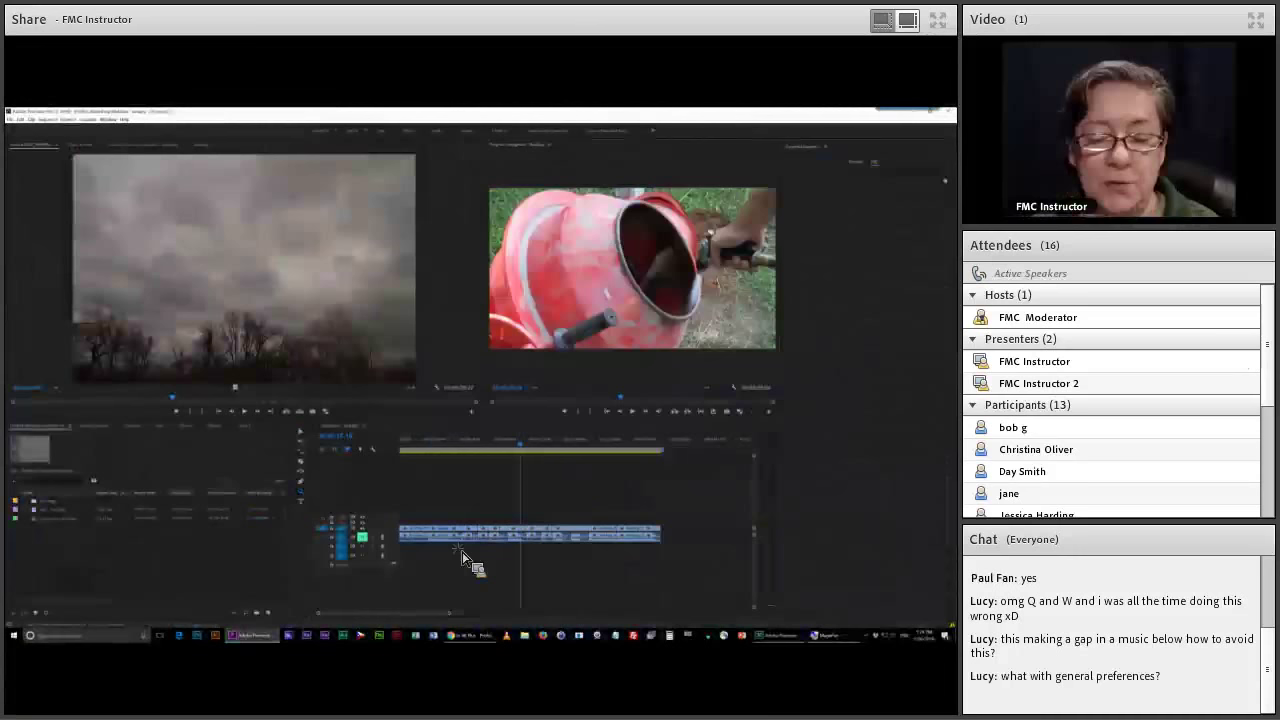
key(minus)
key(minus)
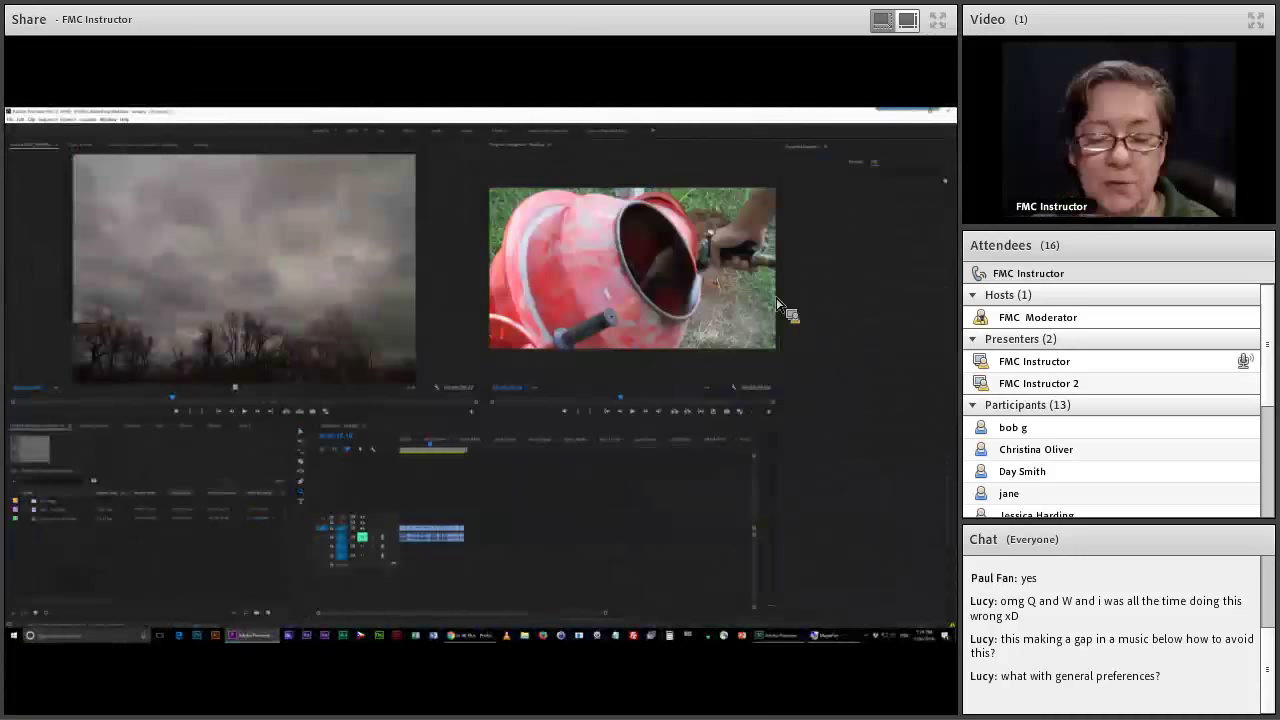
key(=)
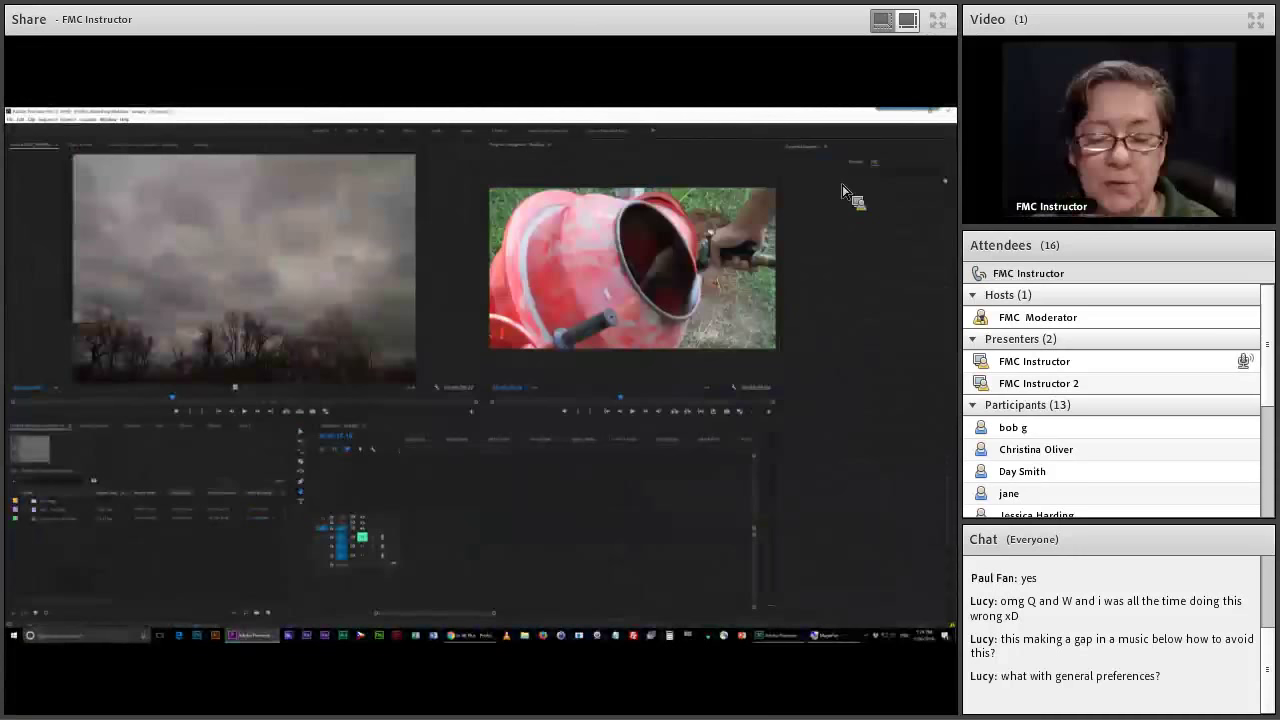
key(period)
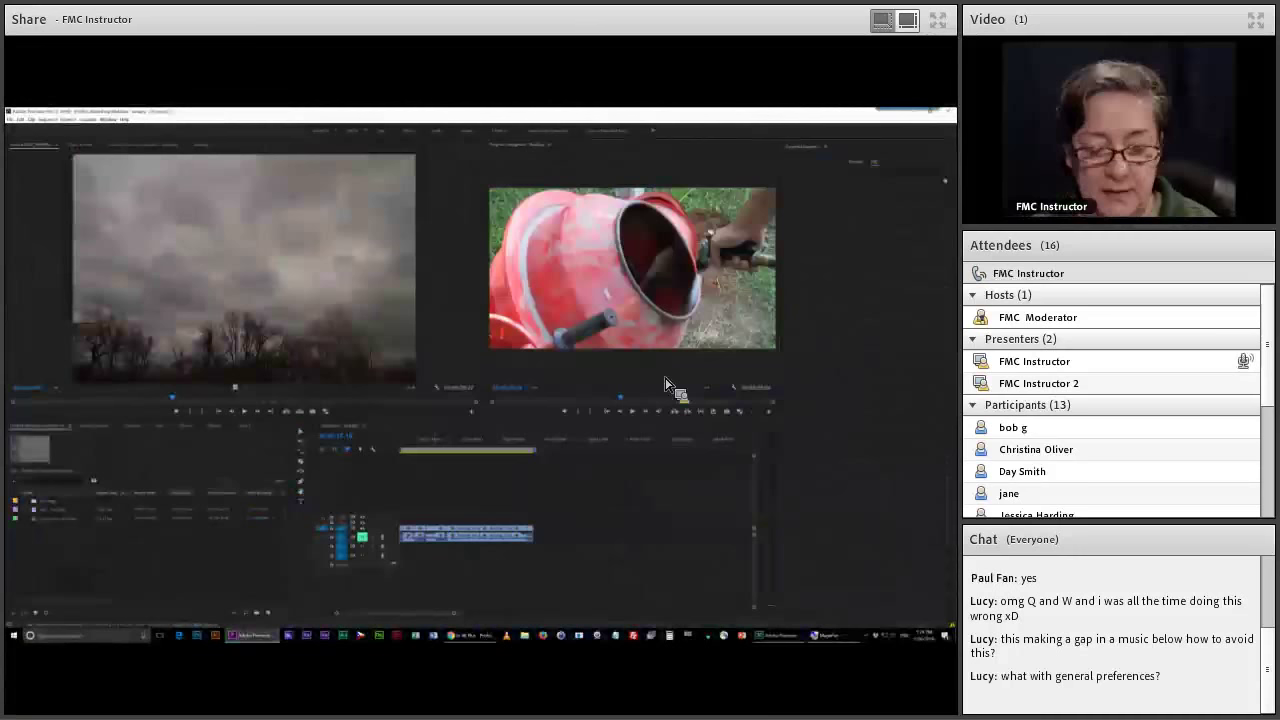
key(ctrl+t)
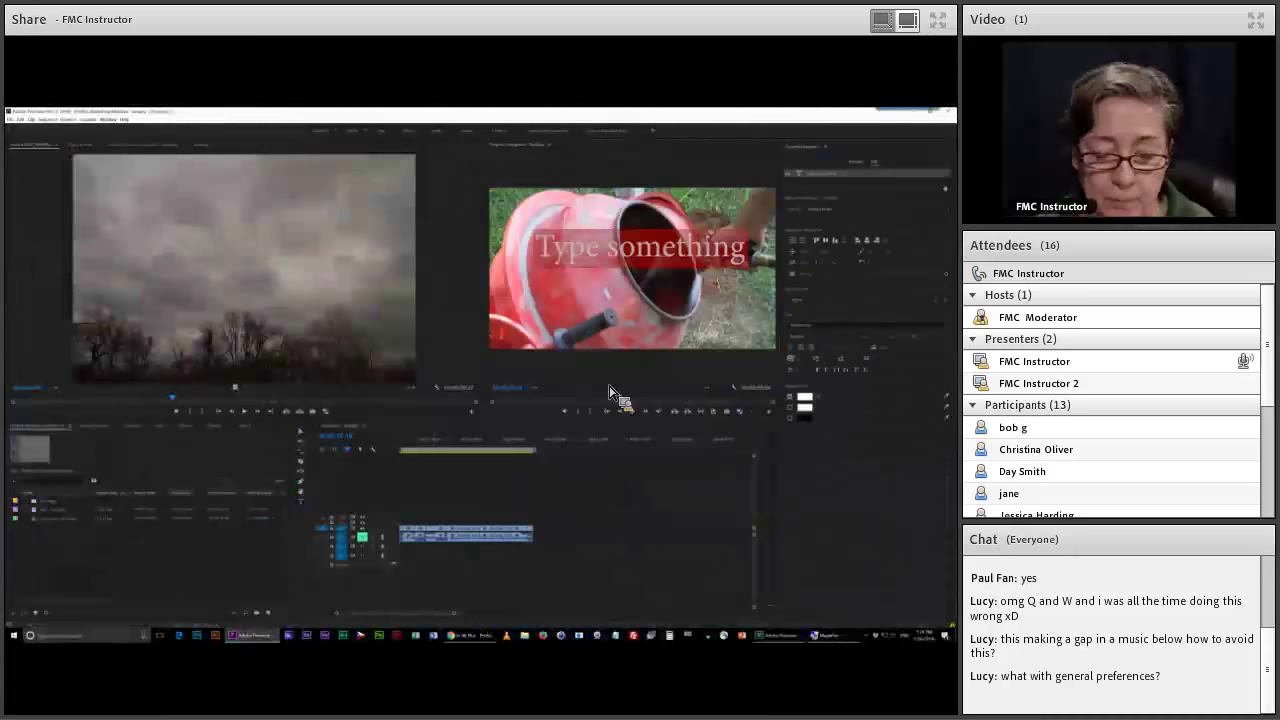
Step: Sample a grey-green fill for the 'Type something' title, lower its opacity, then remove the title
click(615, 367)
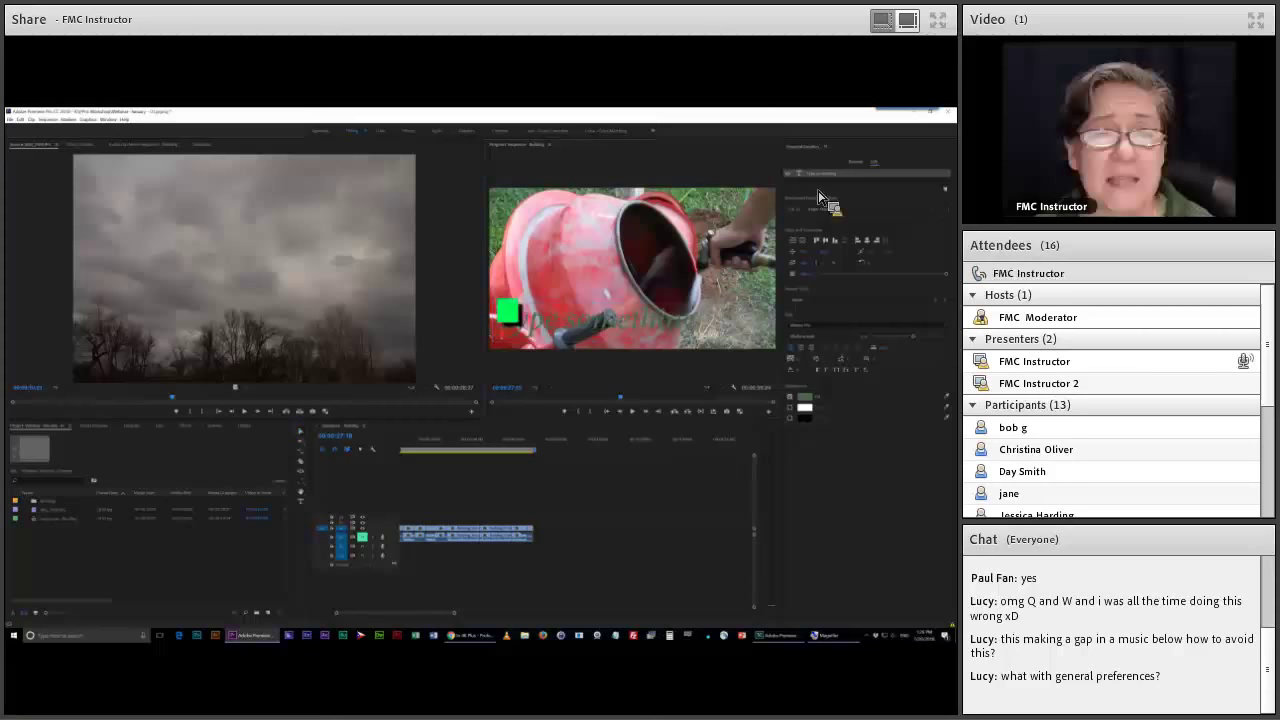
key(super+plus)
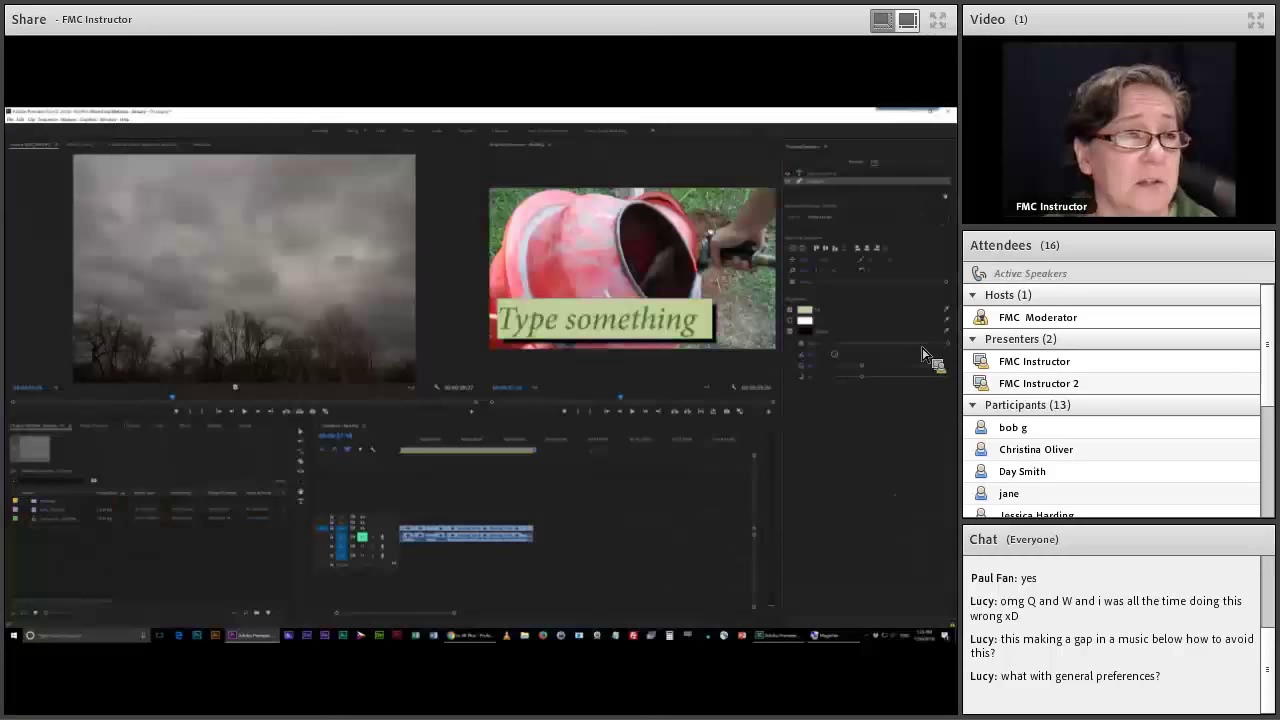
drag(922, 352, 650, 432)
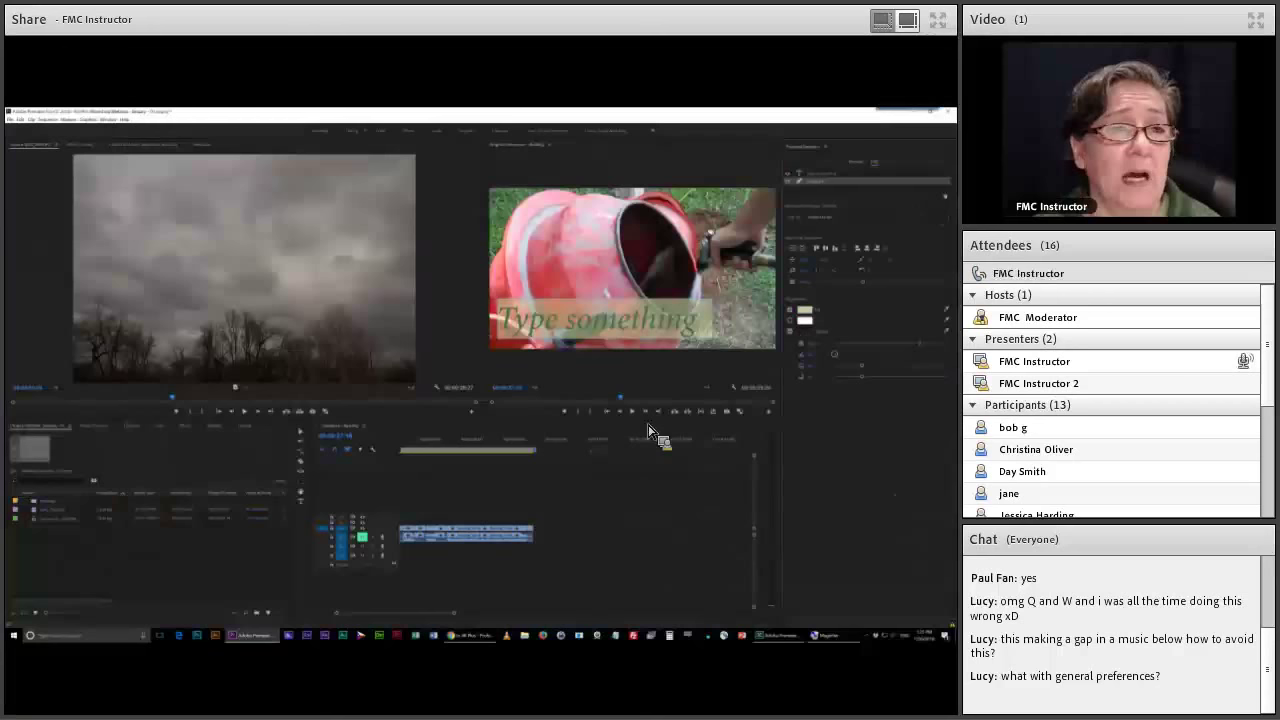
key(ctrl+z)
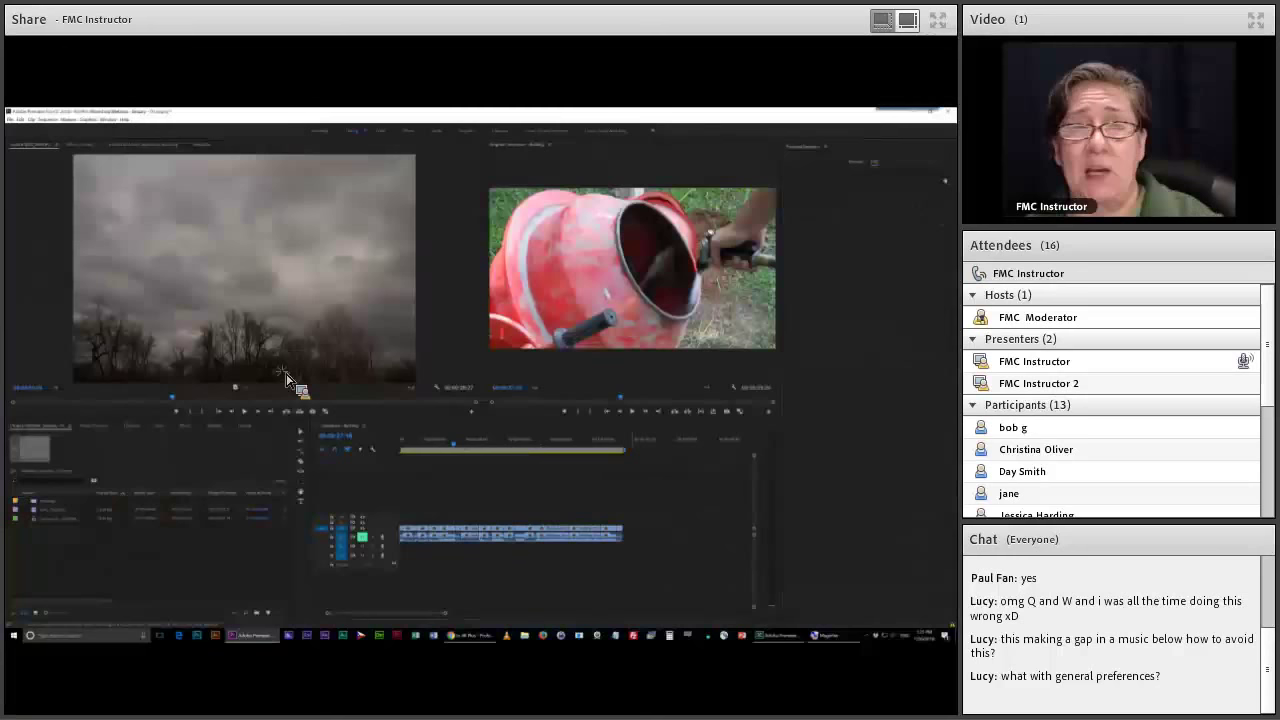
Step: Open and cancel the Import dialog, then open the Edit menu toward Preferences
double_click(213, 474)
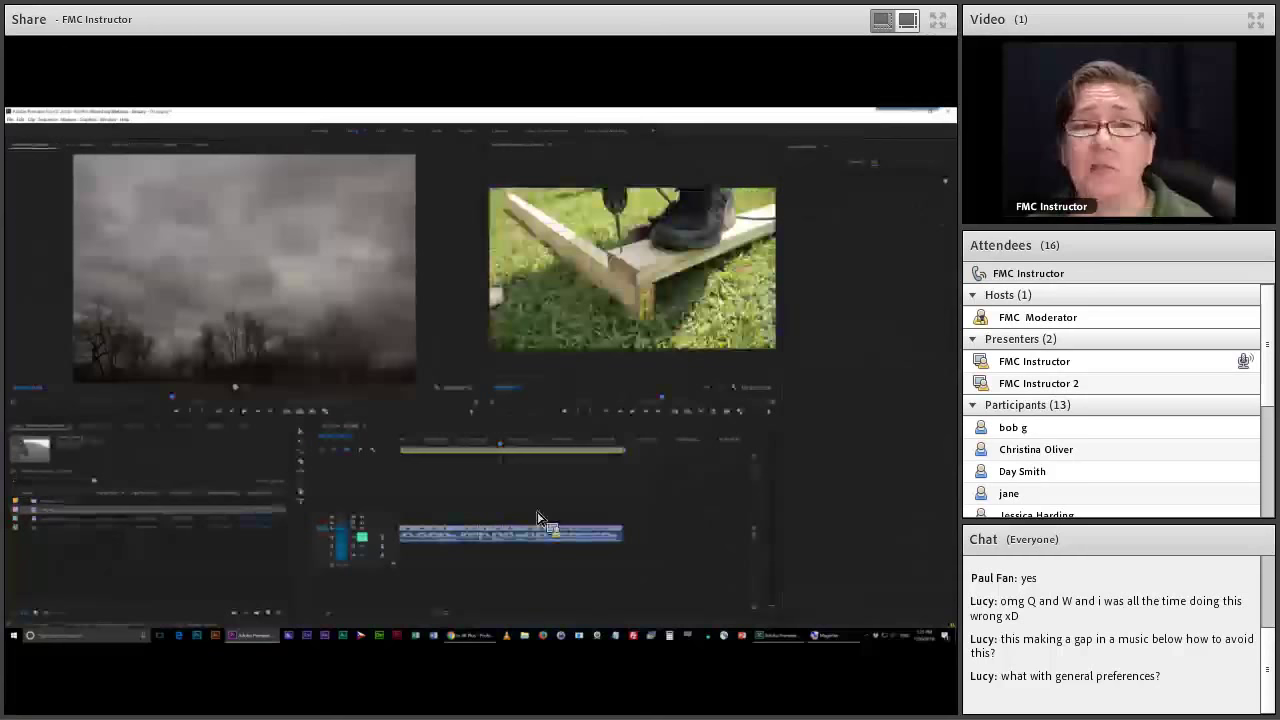
click(20, 119)
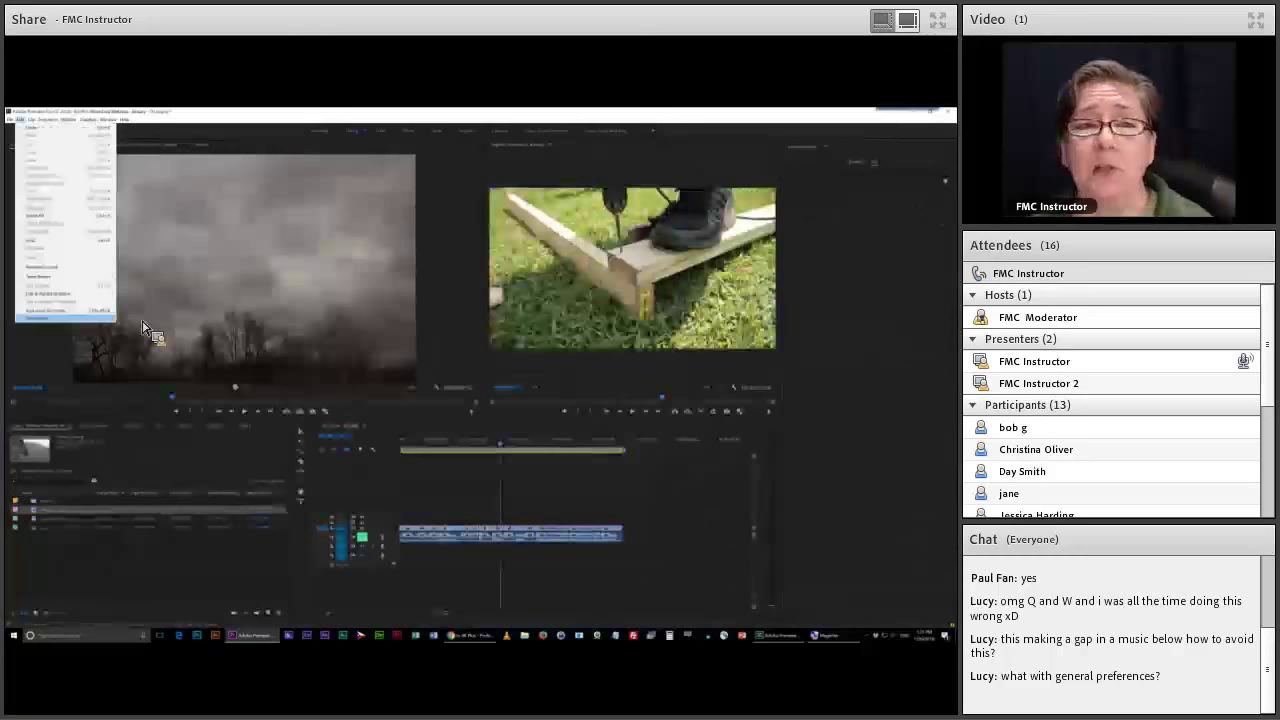
click(145, 328)
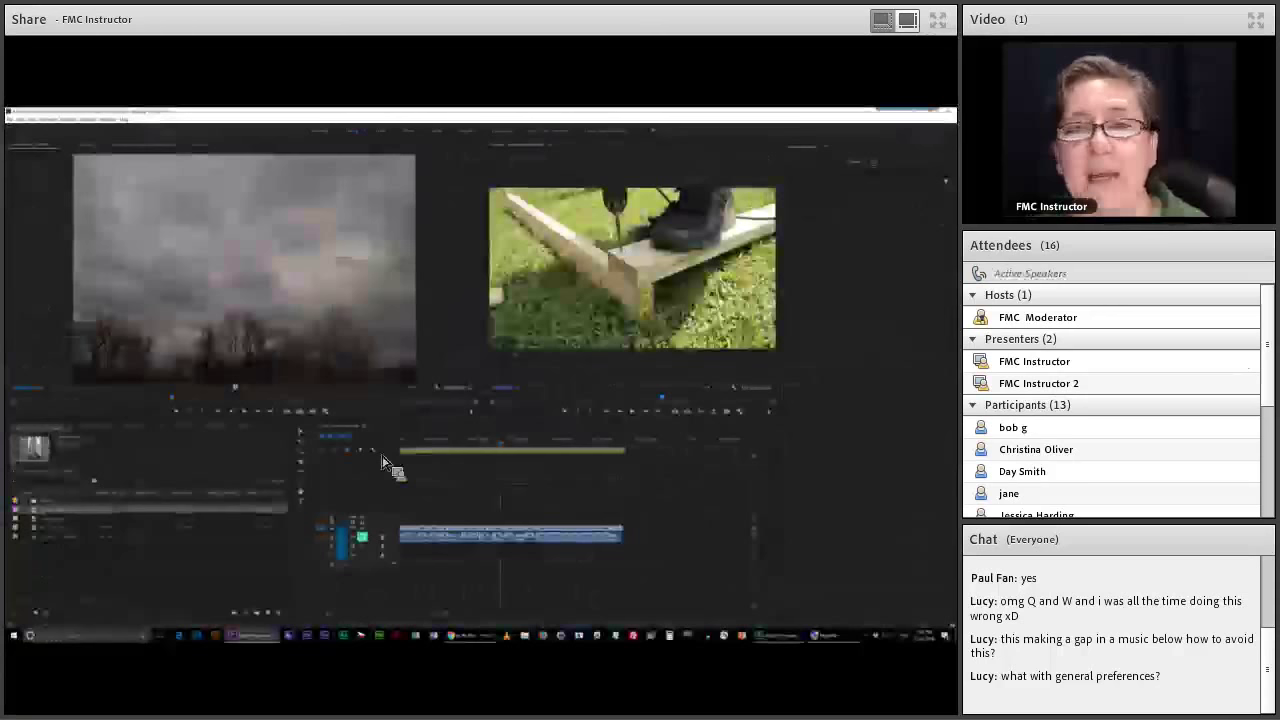
key(ctrl+v)
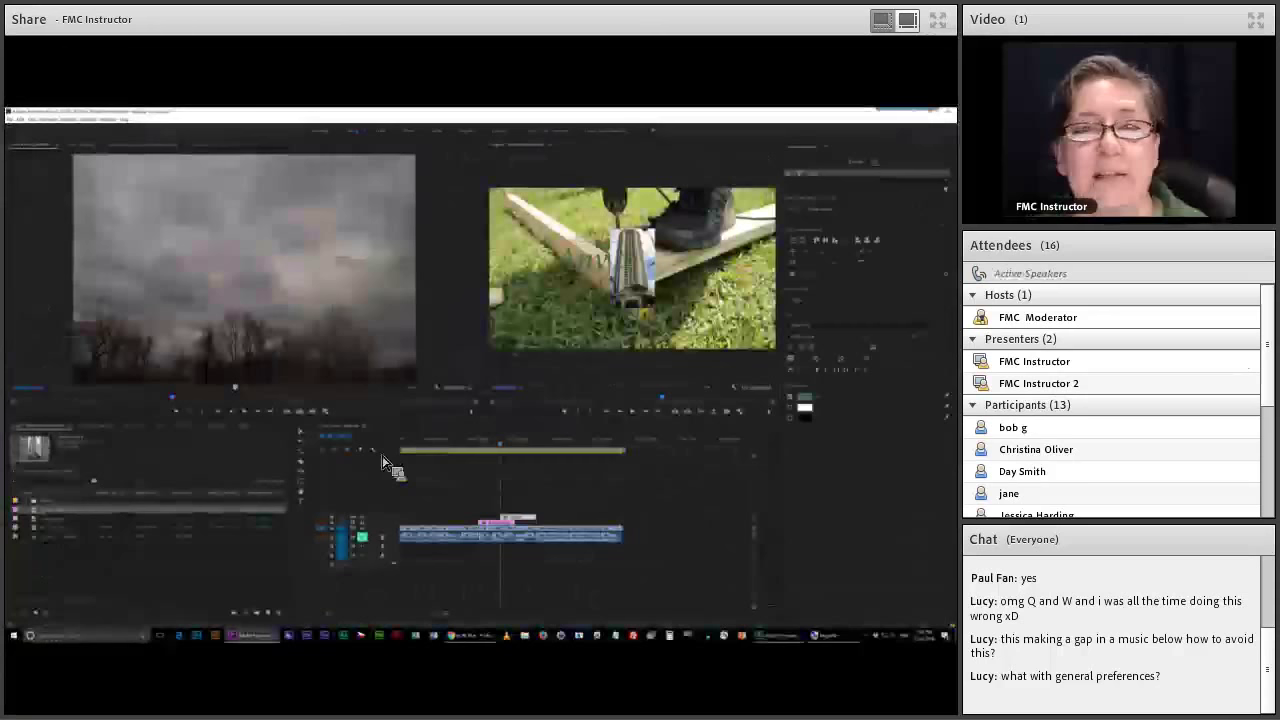
click(391, 465)
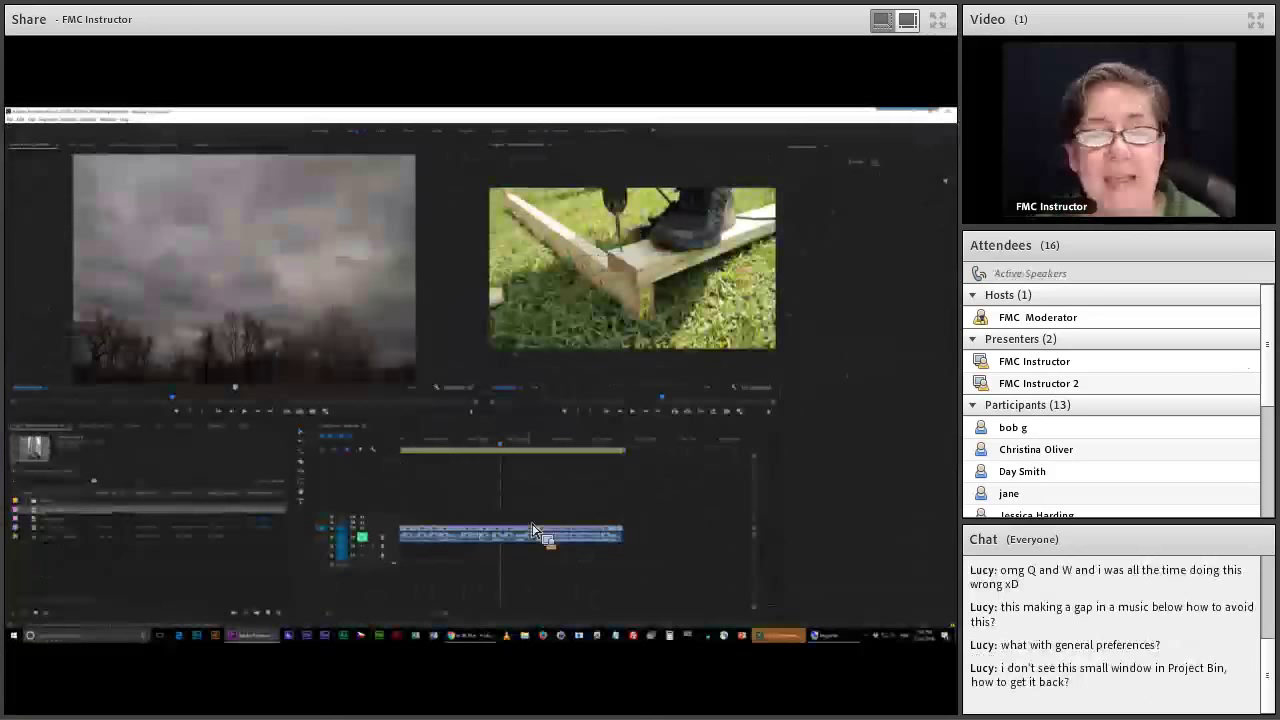
Step: Restore the Project panel's Preview Area from its context menu and drag a clip toward the timeline
right_click(92, 543)
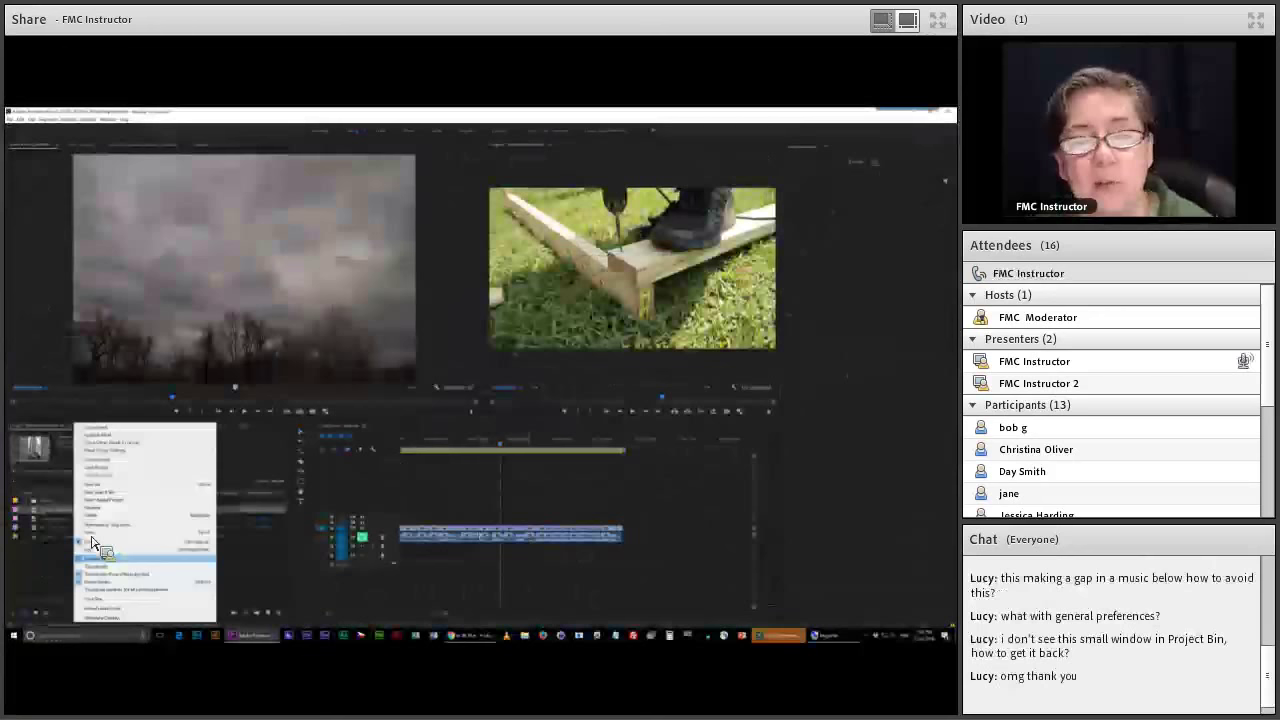
click(92, 548)
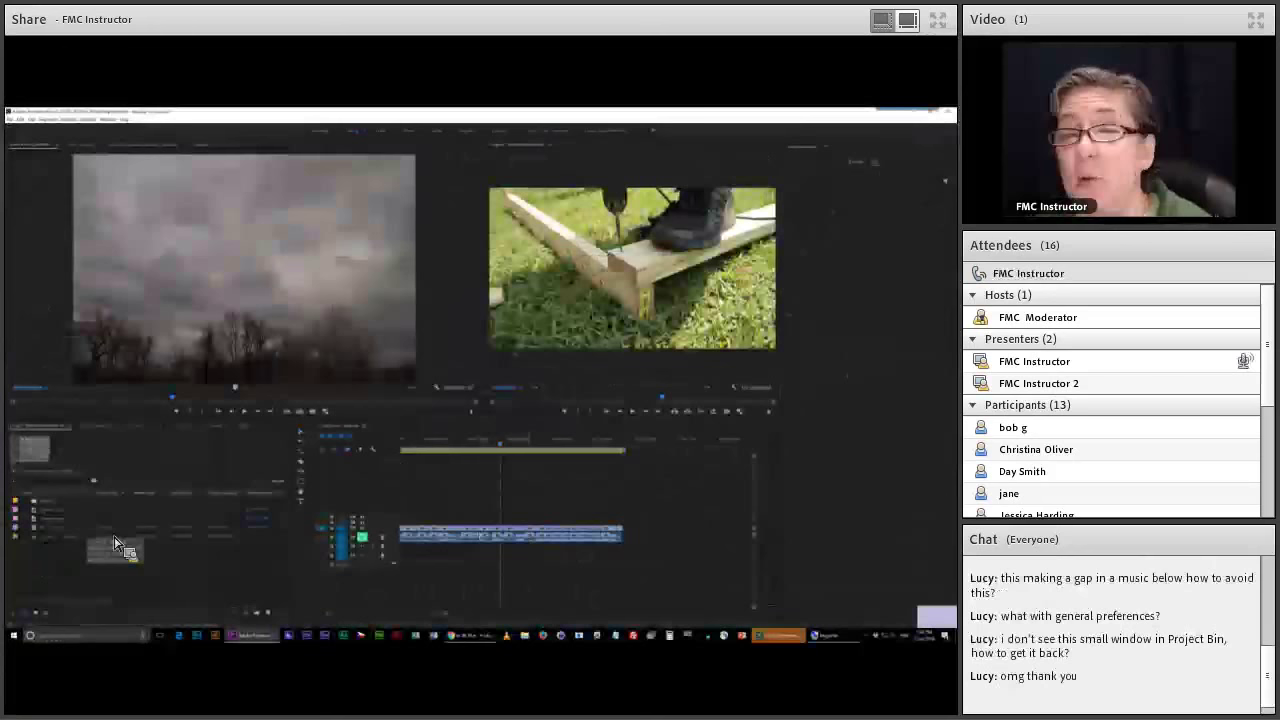
drag(115, 543, 687, 576)
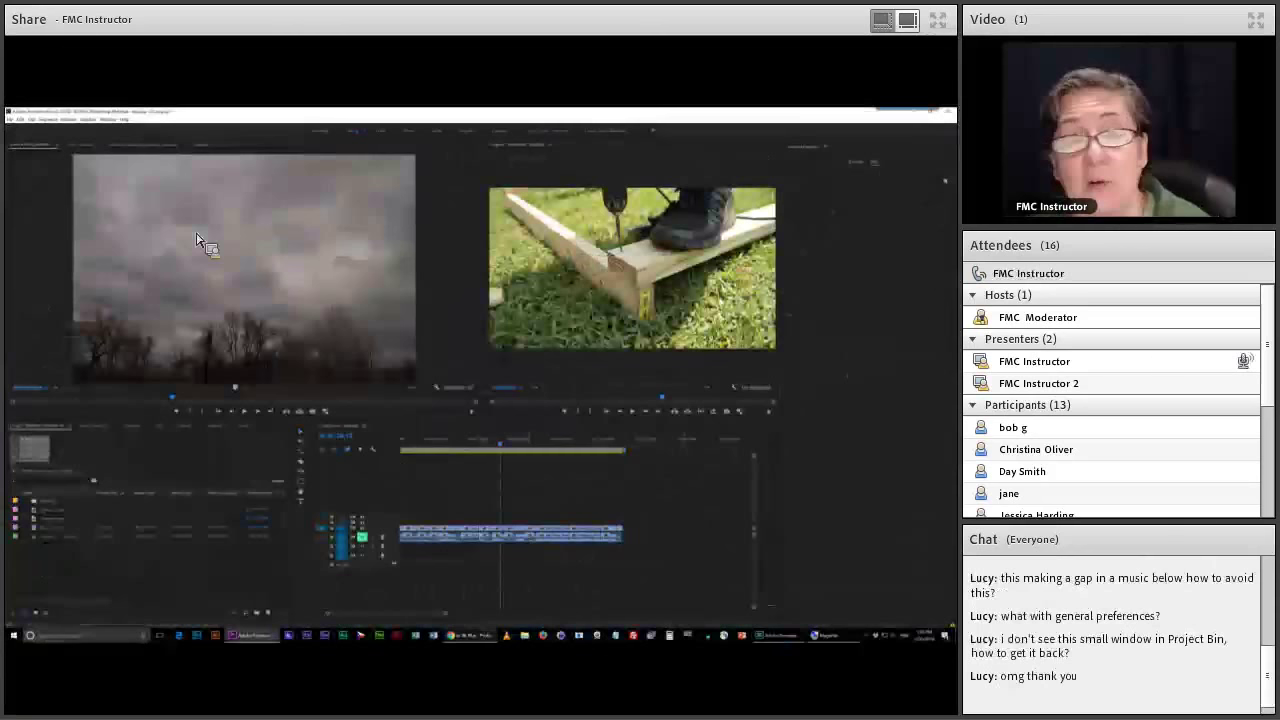
Step: Switch to the filmimpact.net Plugins page and open Transition Pack 1
key(alt+Tab)
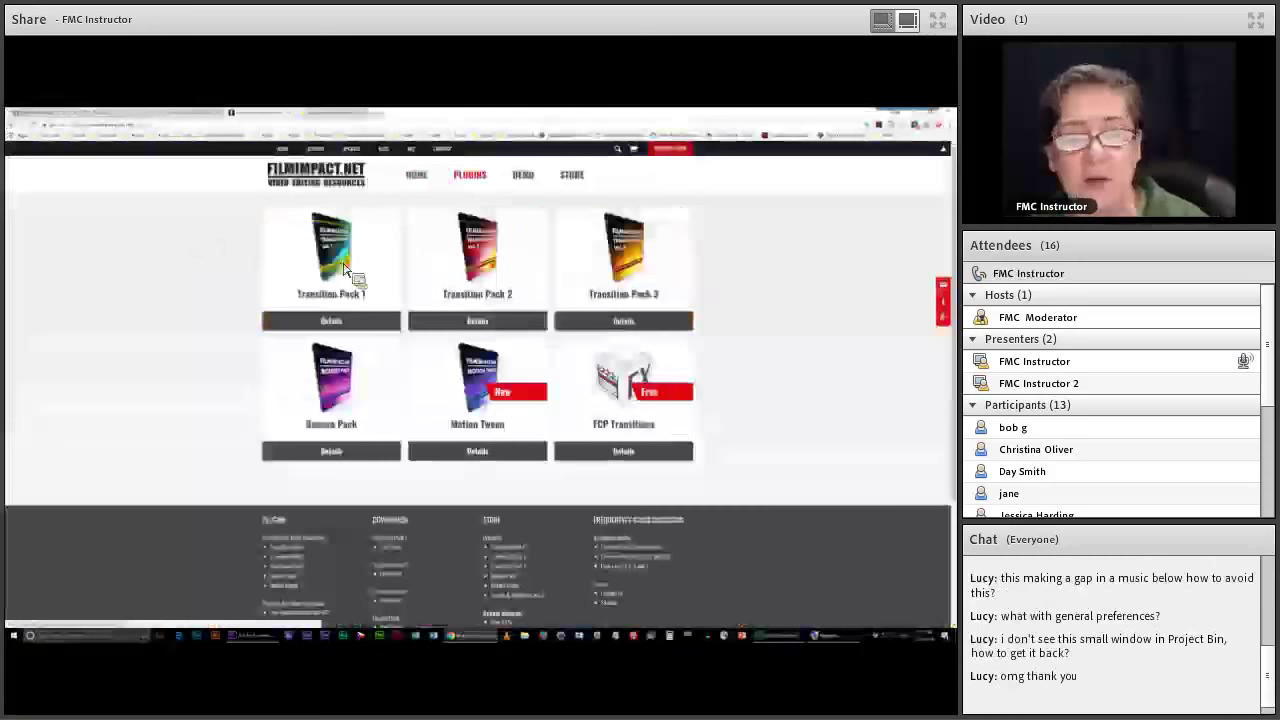
click(344, 268)
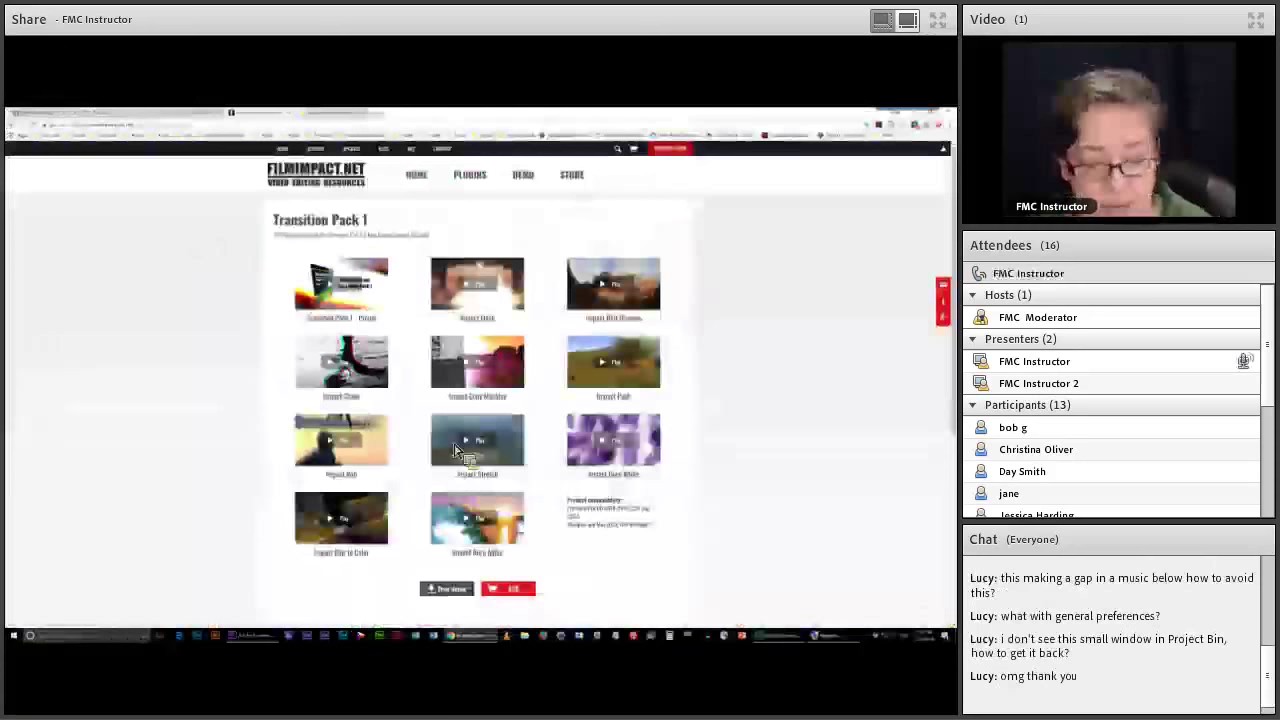
Step: Magnify the Free demo and price options, then go to the Free demo downloads page
key(ctrl+1)
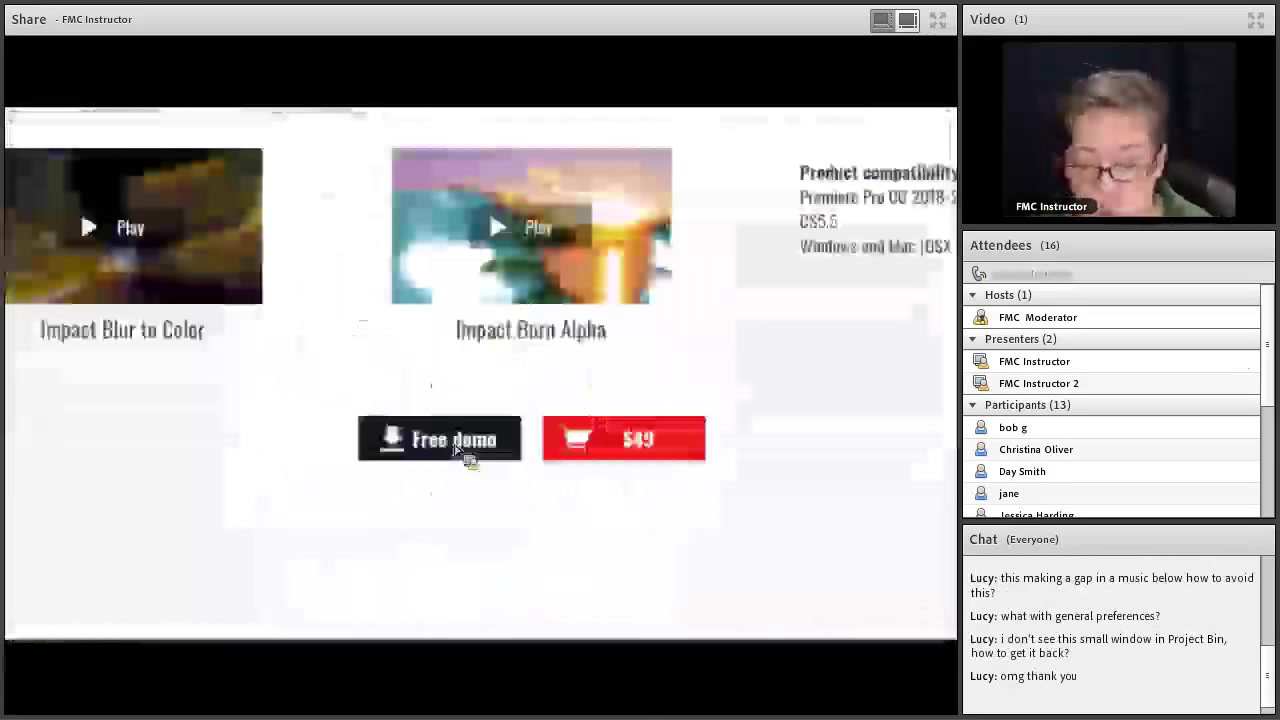
click(455, 447)
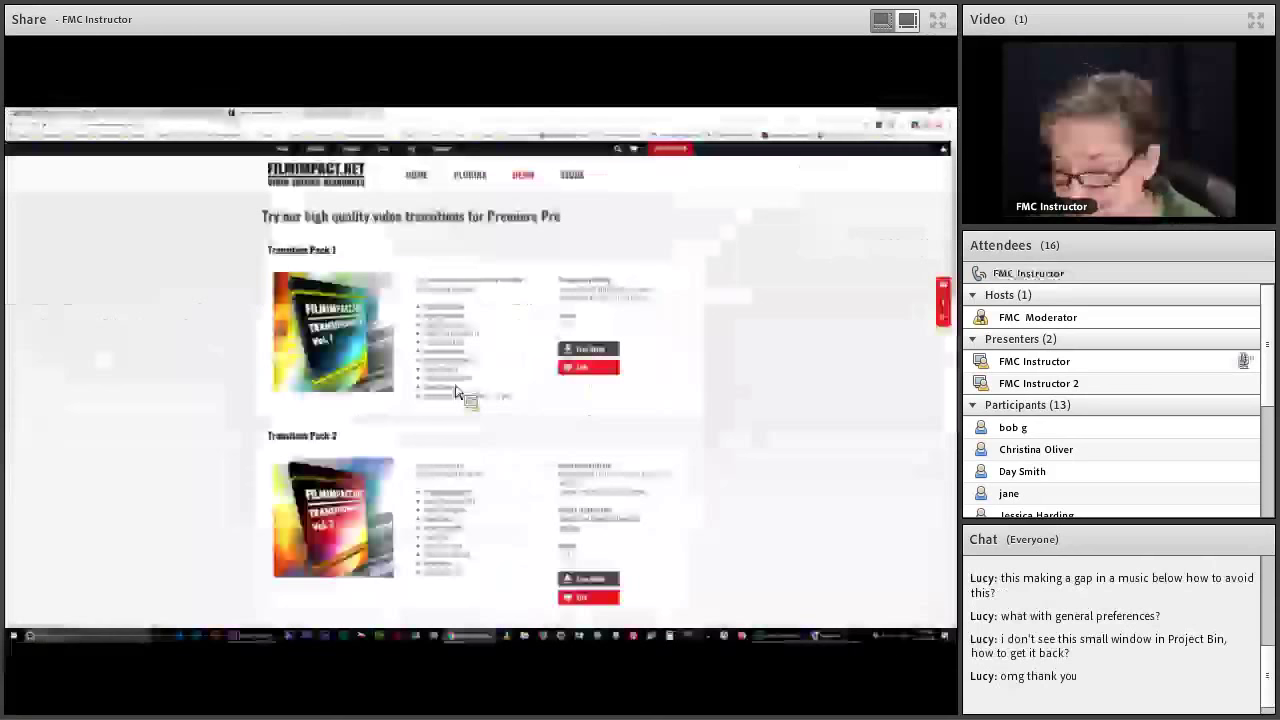
Step: Enlarge the demo page, select a transition name in the pack list, and return to Premiere Pro
key(ctrl+plus)
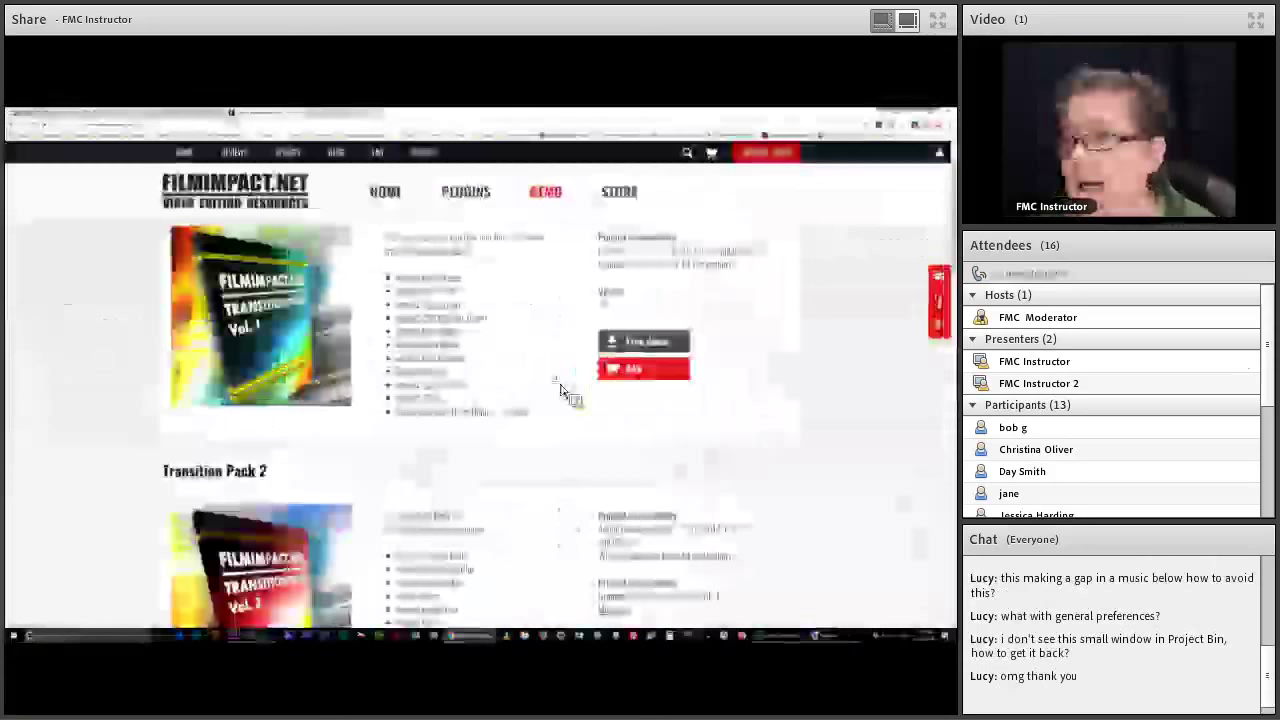
double_click(415, 411)
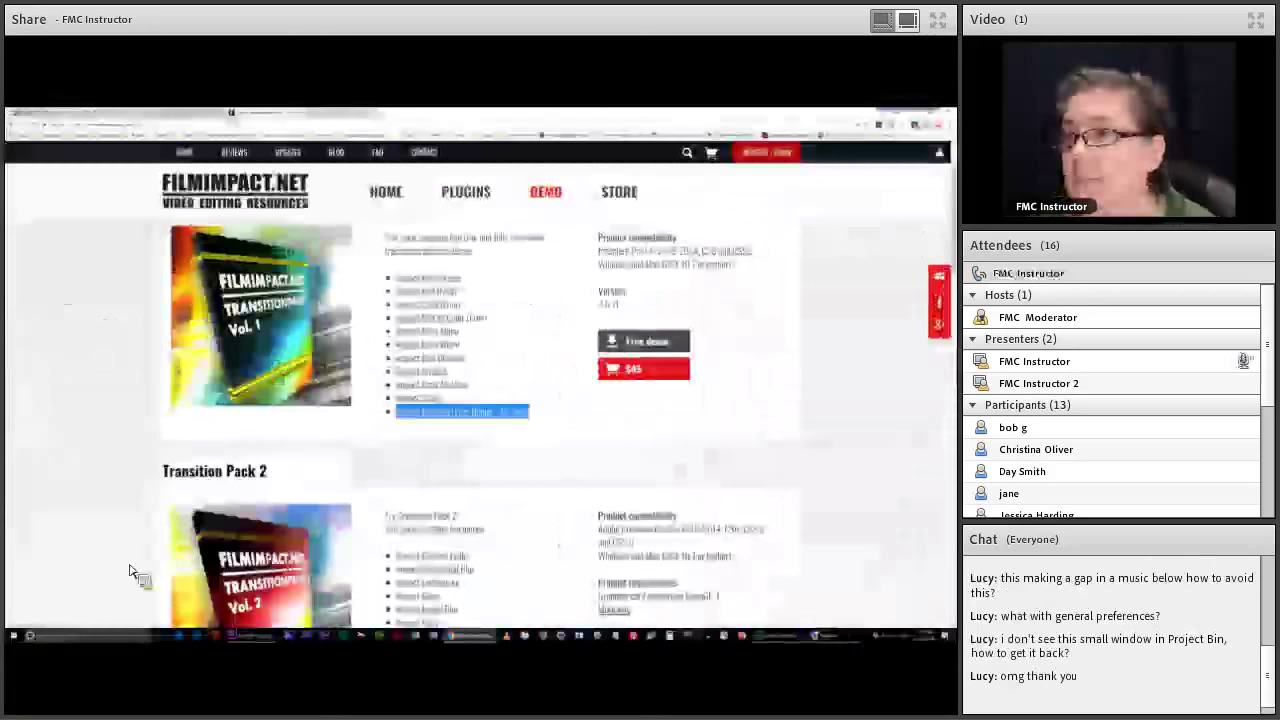
key(alt+Tab)
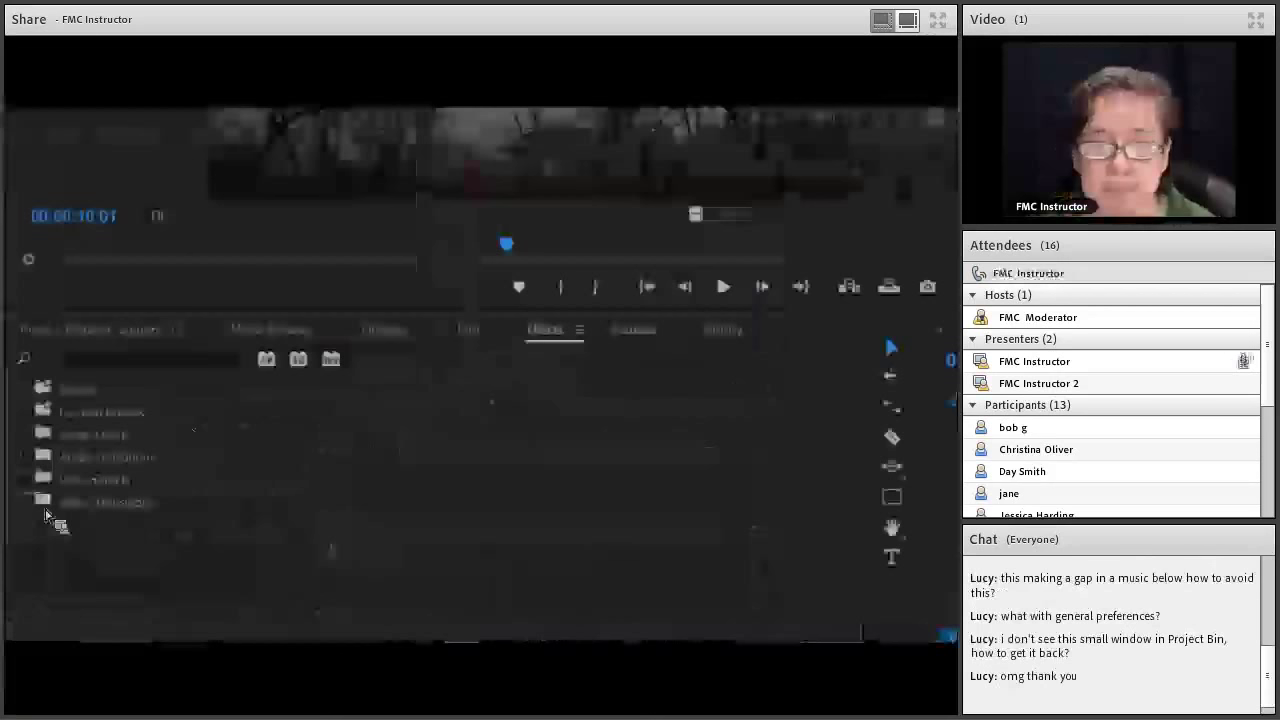
Step: Expand the Video Effects folder in the Effects panel to list its subfolders
click(45, 513)
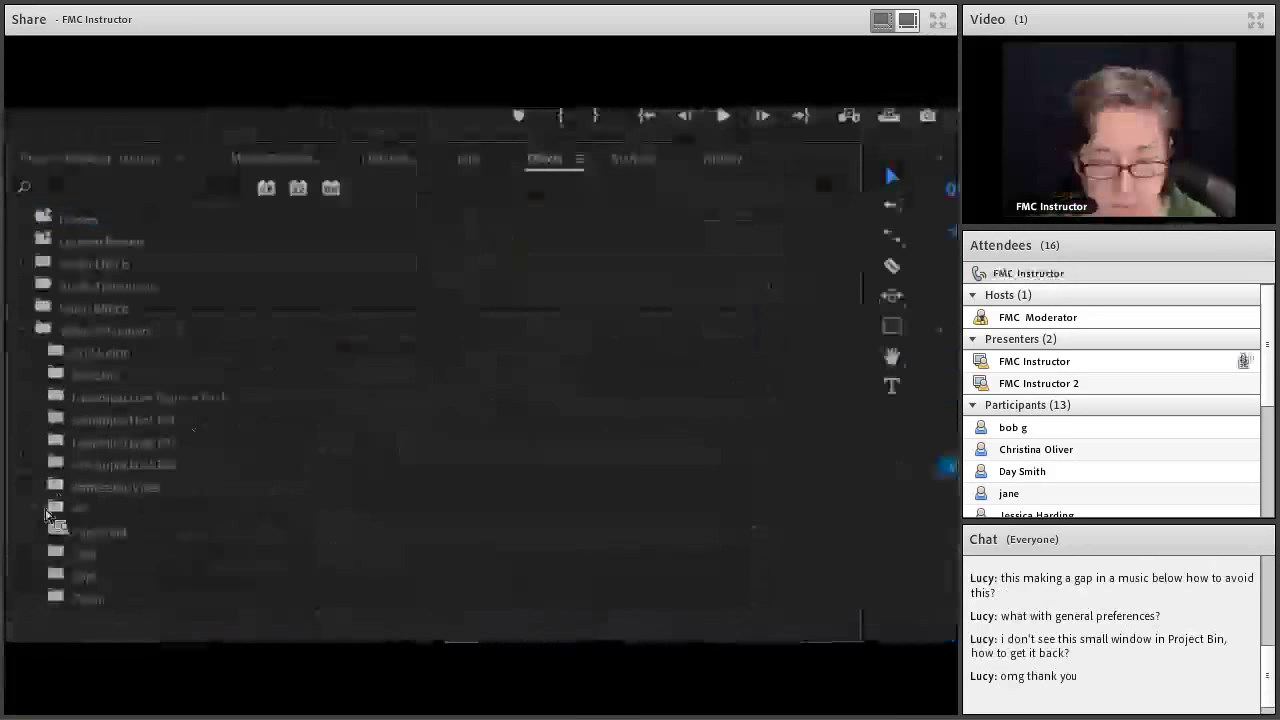
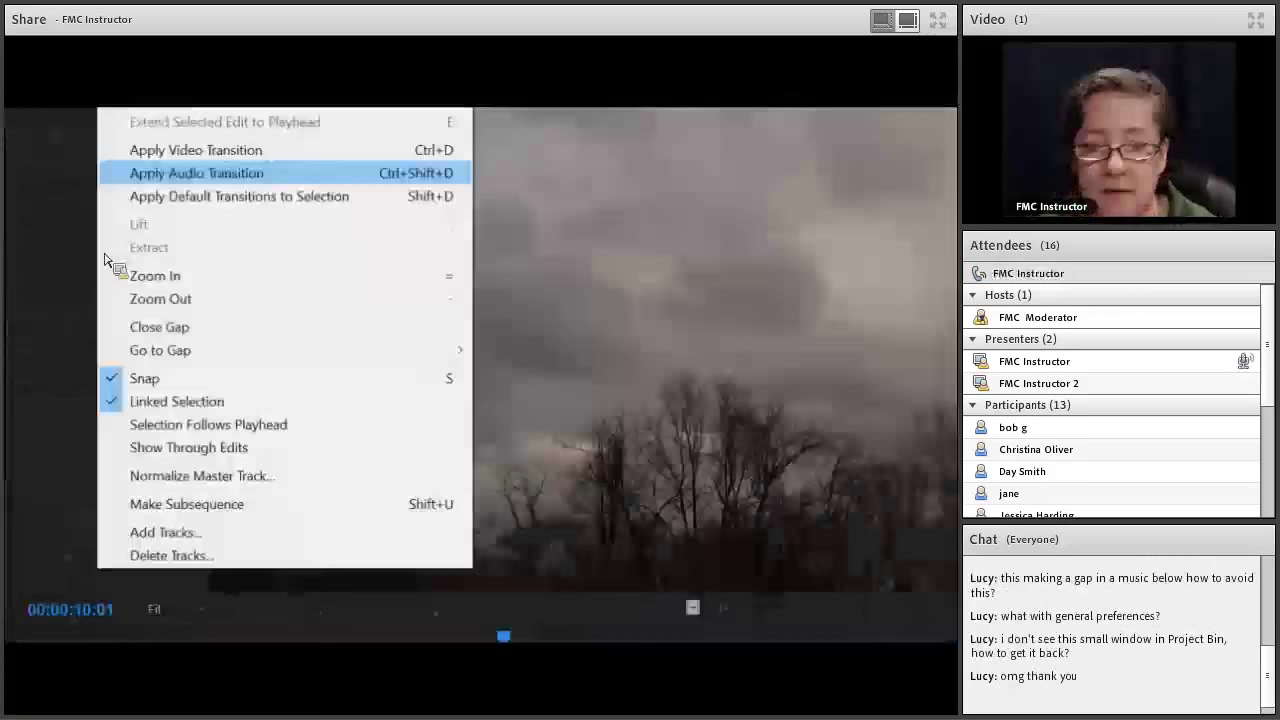
Step: Highlight Apply Video Transition in the timeline shortcut menu, then dismiss the menu
key(Up)
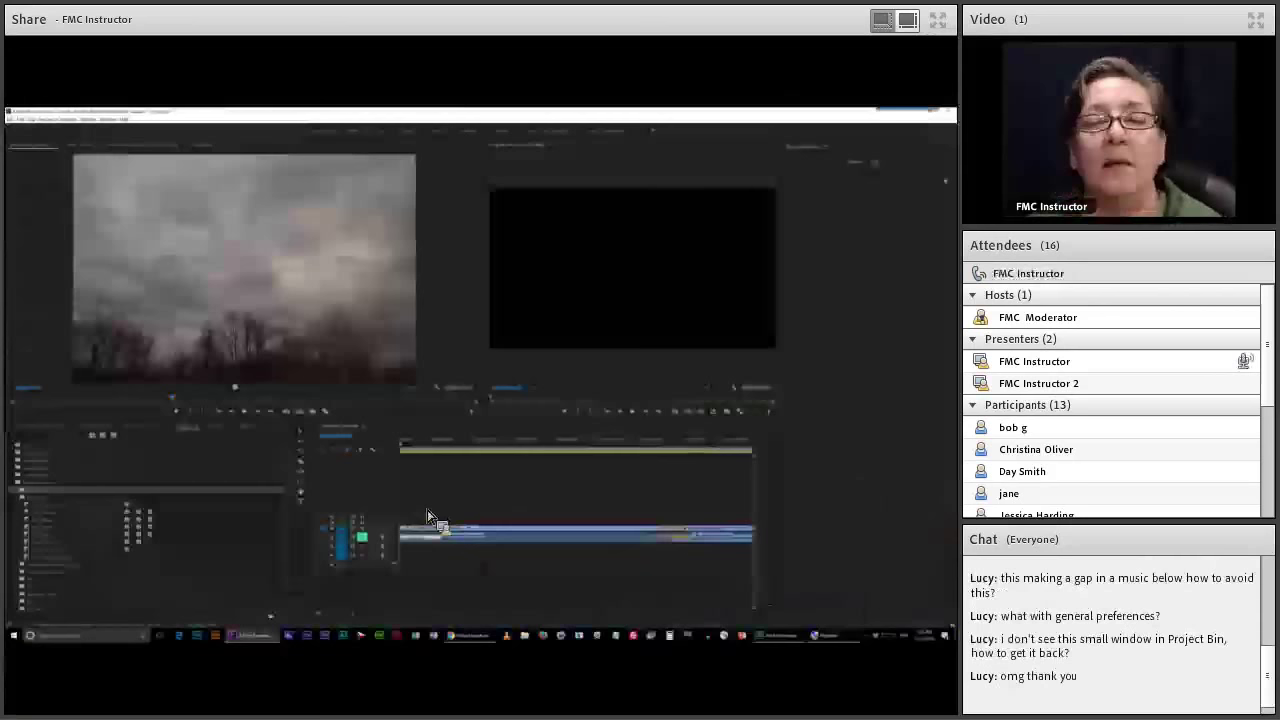
Step: Place Building_03.mov in the sequence and add a Constant Power audio crossfade at its start
drag(428, 516, 425, 553)
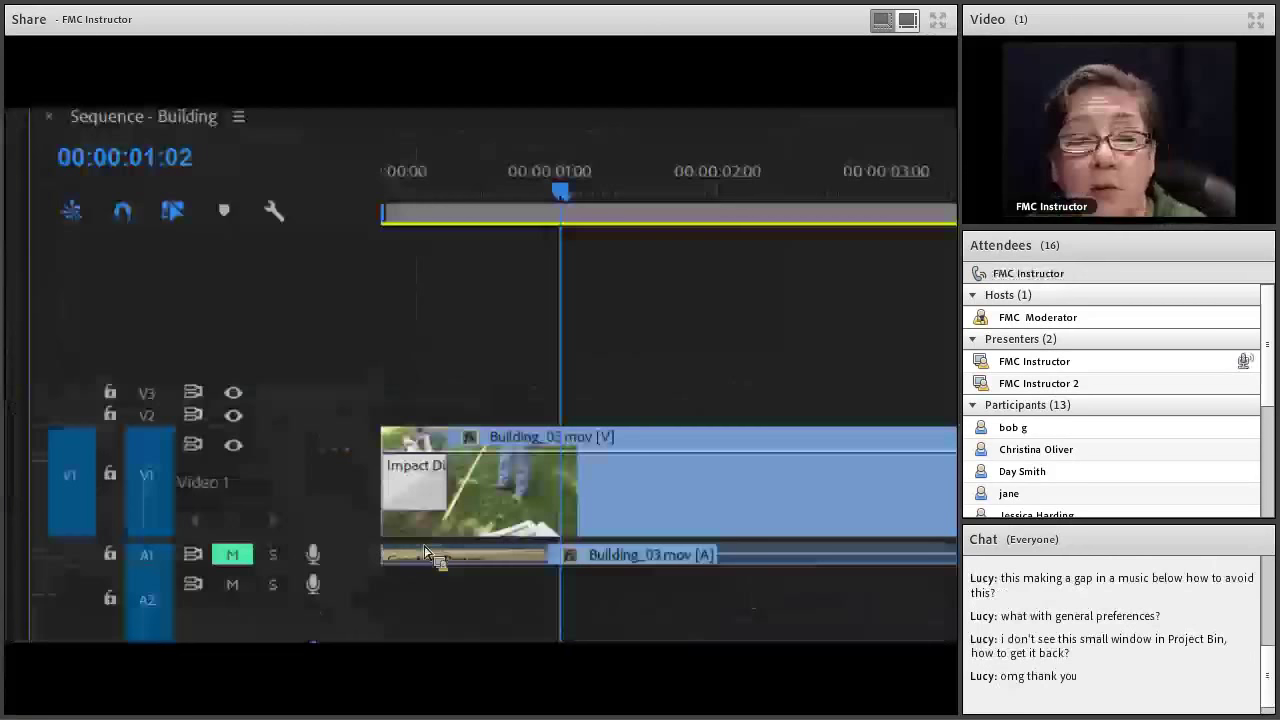
drag(425, 553, 418, 531)
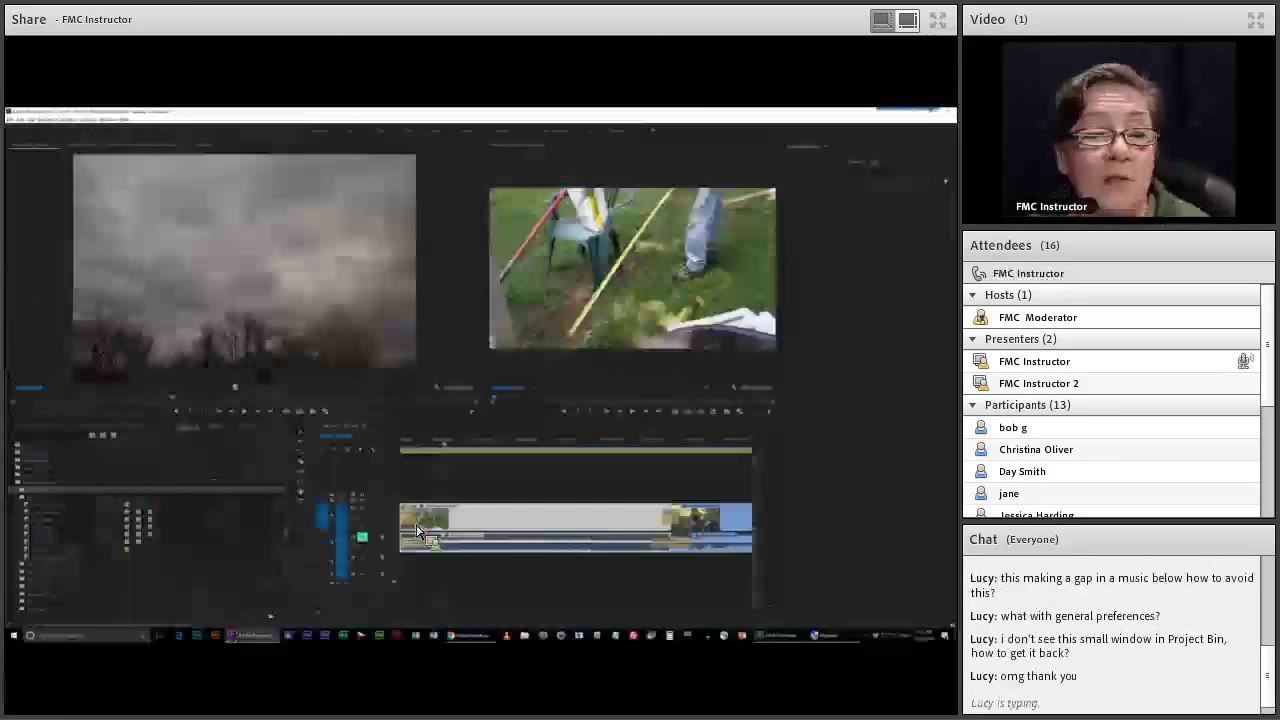
click(418, 530)
key(alt+e)
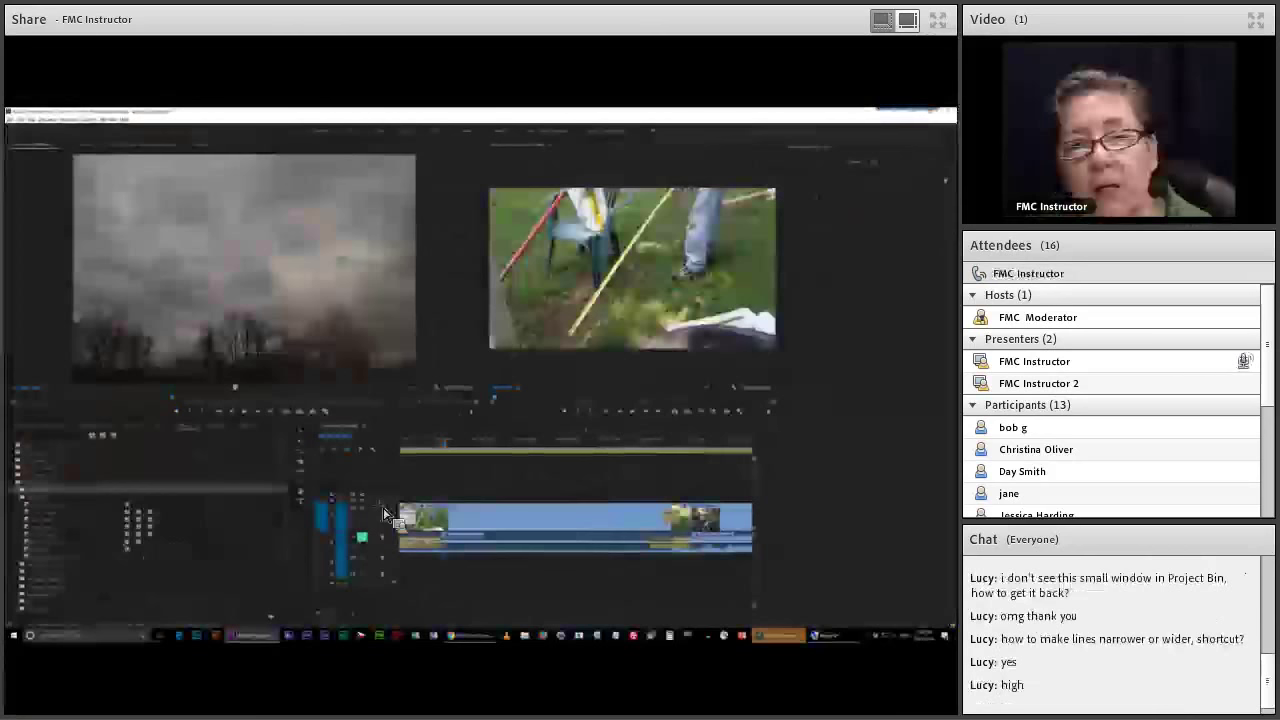
Step: Add another clip after the existing shots on V1, then zoom the timeline out to show all clips
drag(385, 513, 391, 484)
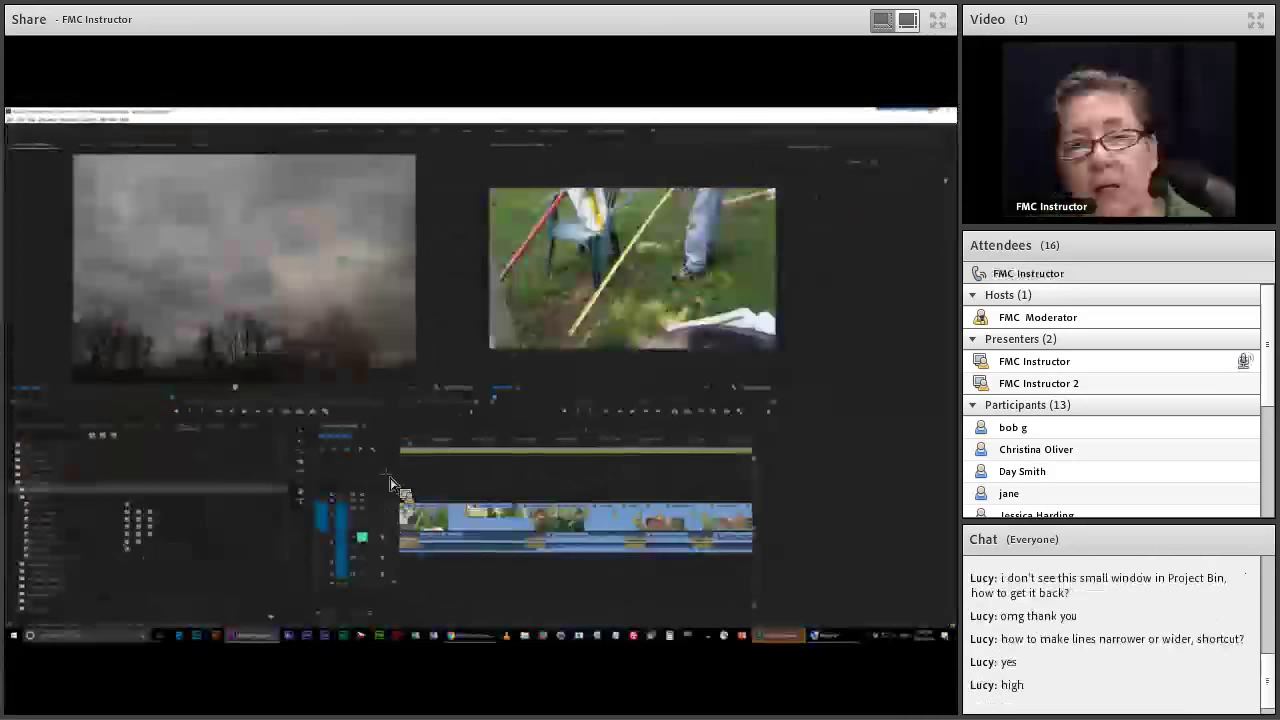
drag(390, 483, 460, 503)
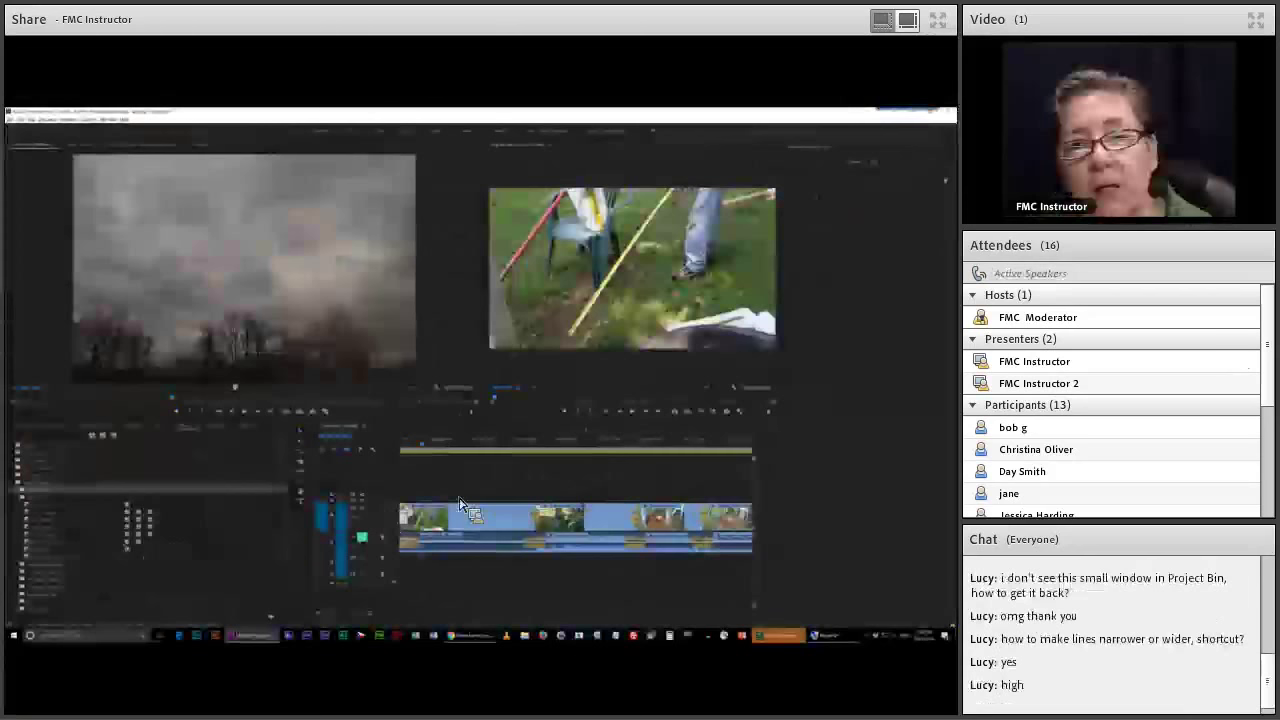
key(ctrl+=)
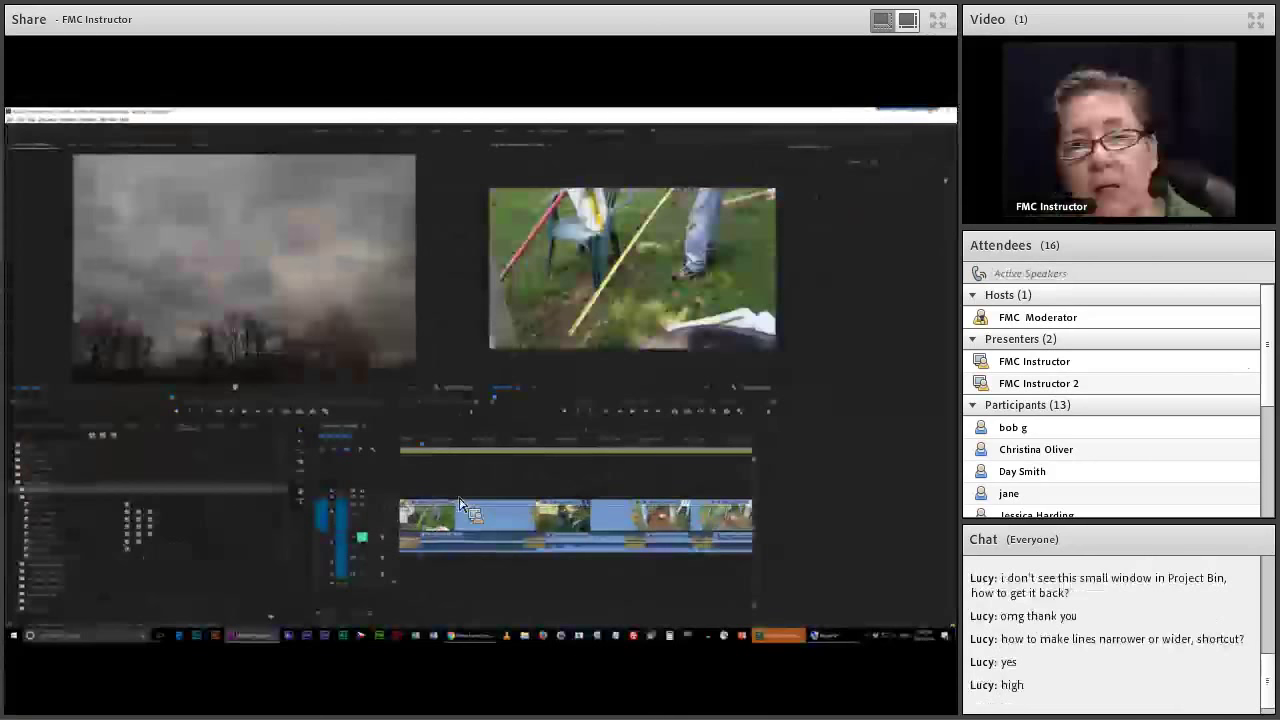
key(ctrl+minus)
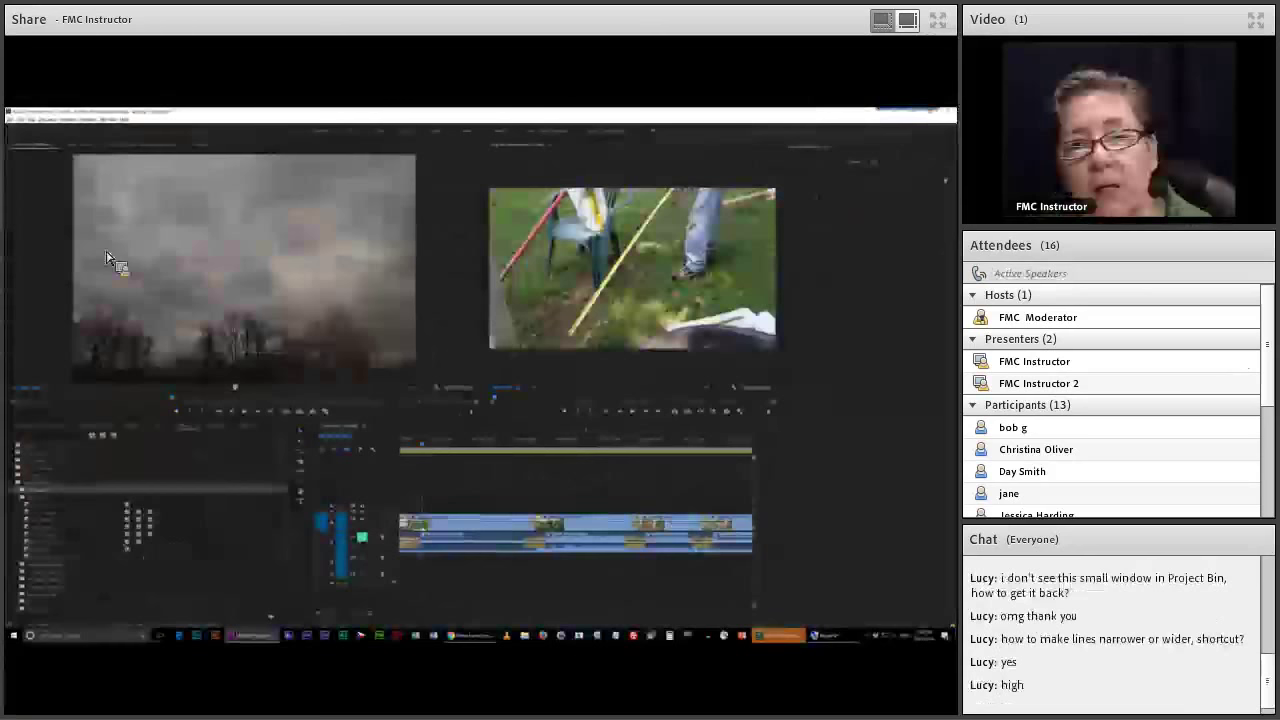
key(minus)
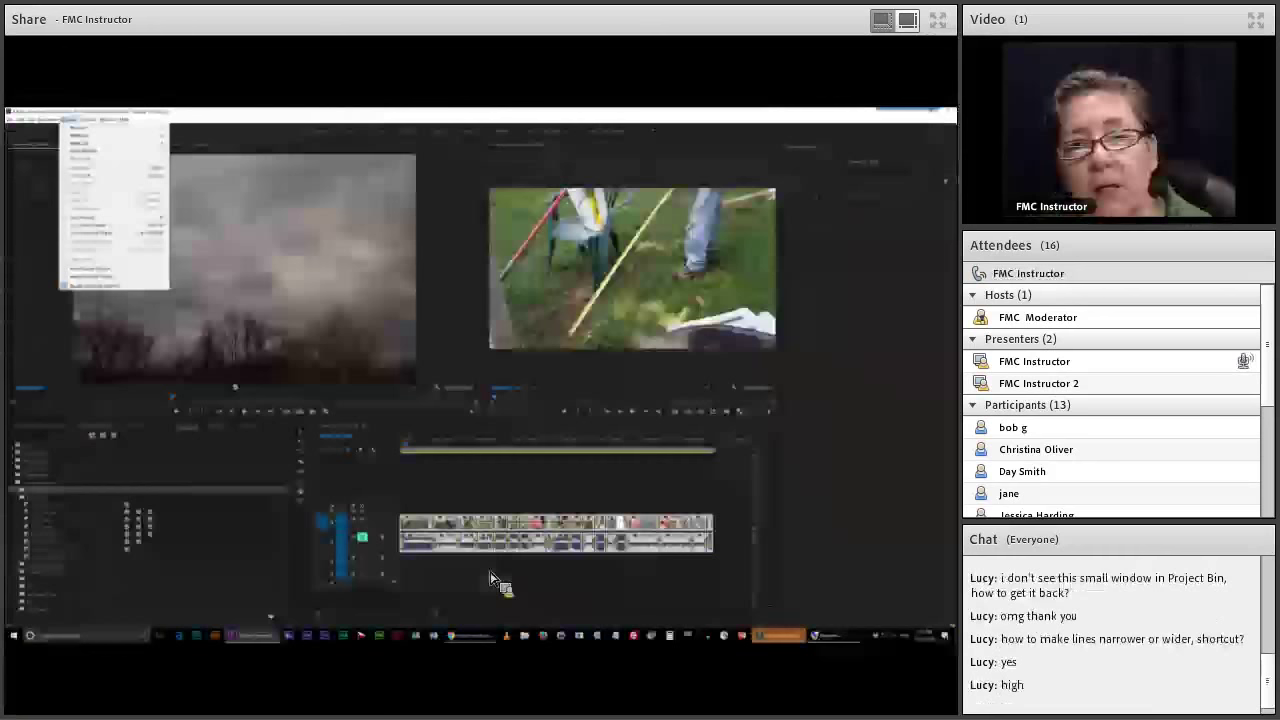
Step: Fit the timeline and place a new clip on V2 above the footage partway through
key(=)
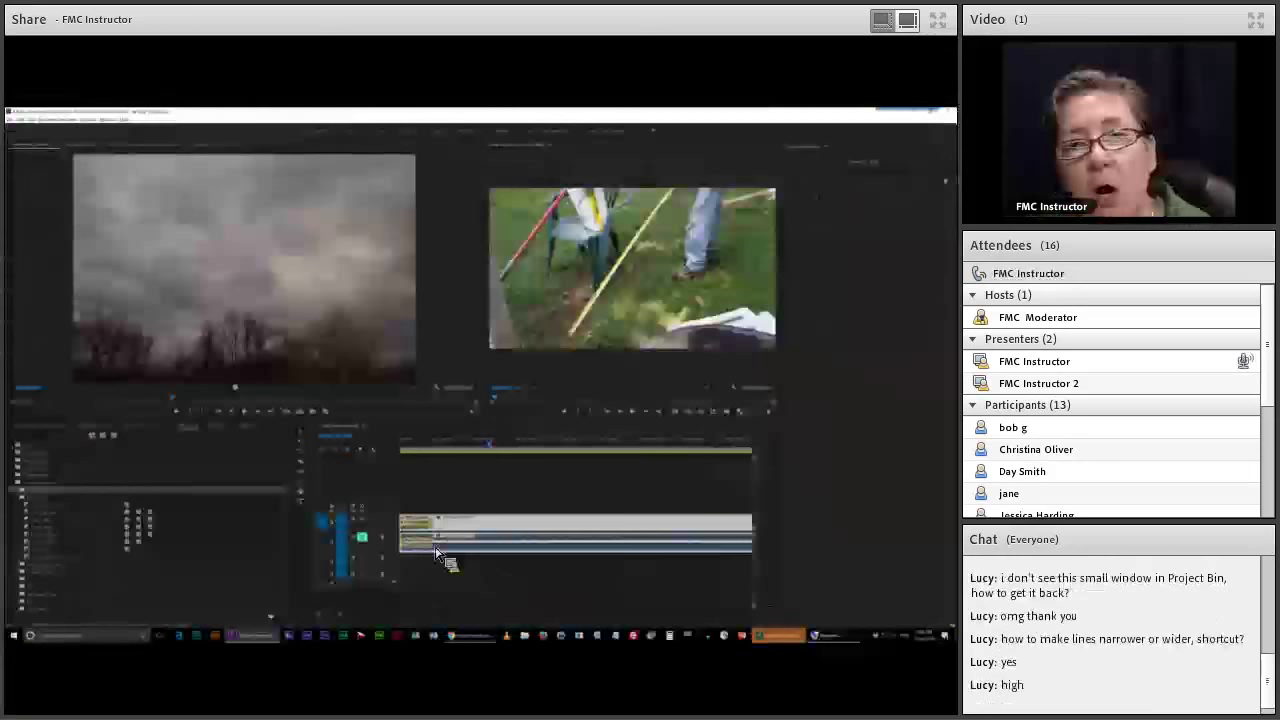
drag(436, 553, 430, 552)
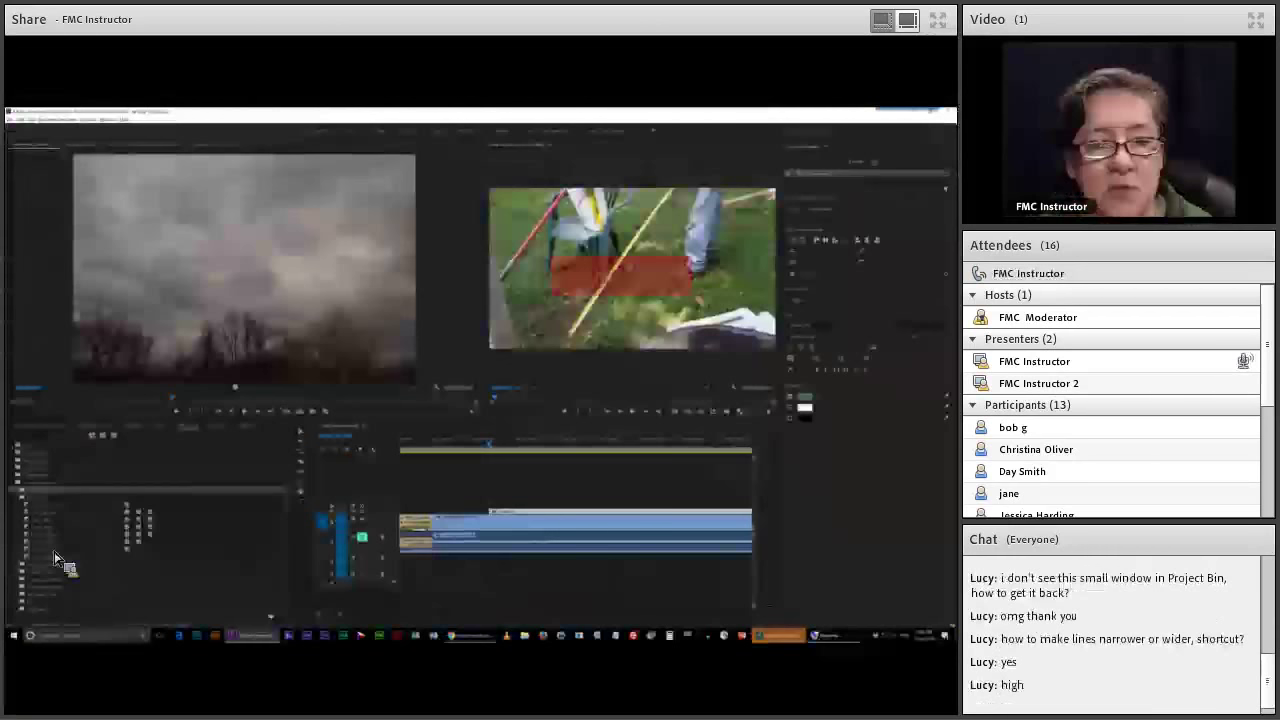
Step: Finish editing the 'Something' title and enlarge the V2 track to show the title clip
key(Escape)
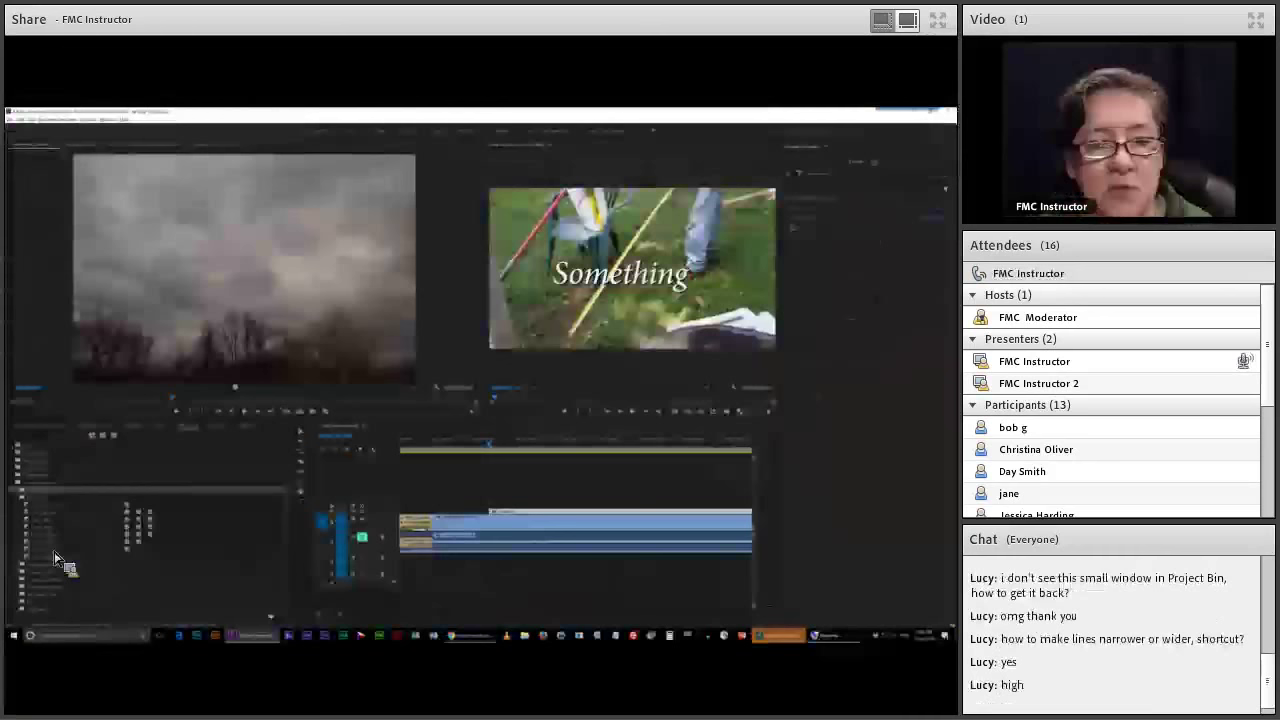
key(ctrl+=)
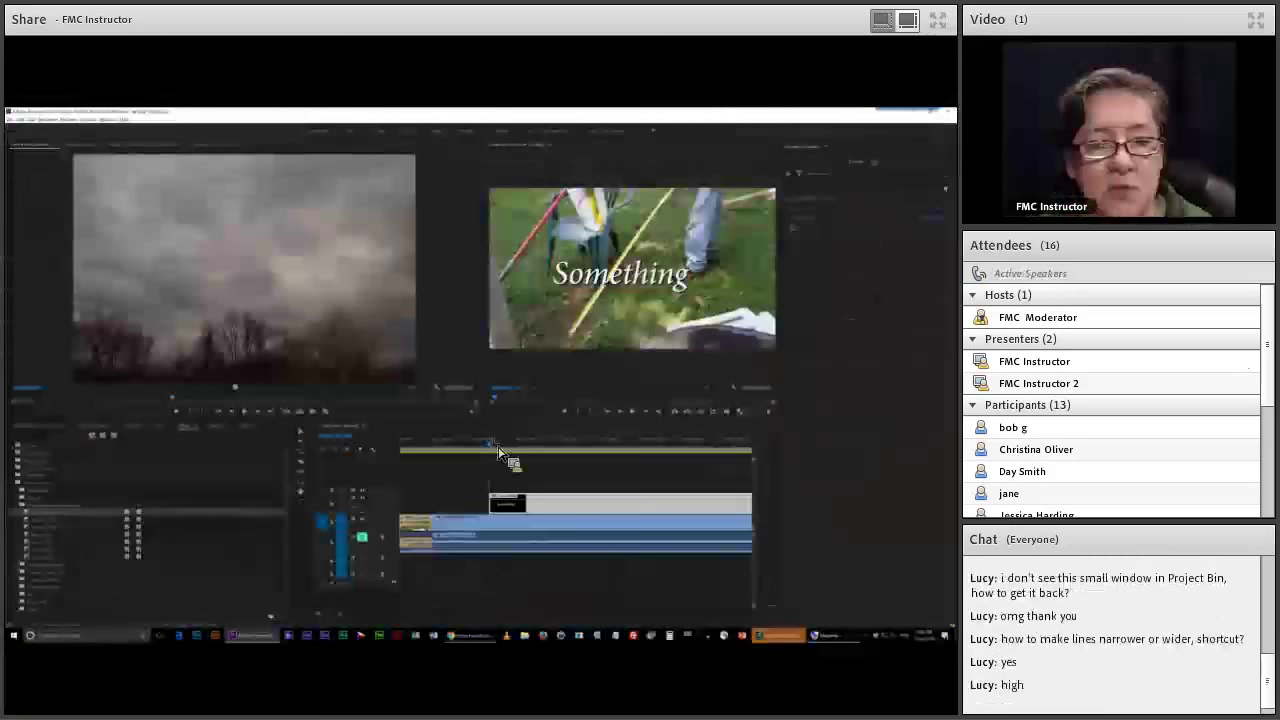
Step: Apply the animation to the title clip and check its Overshoot style in Effect Controls
drag(498, 452, 555, 470)
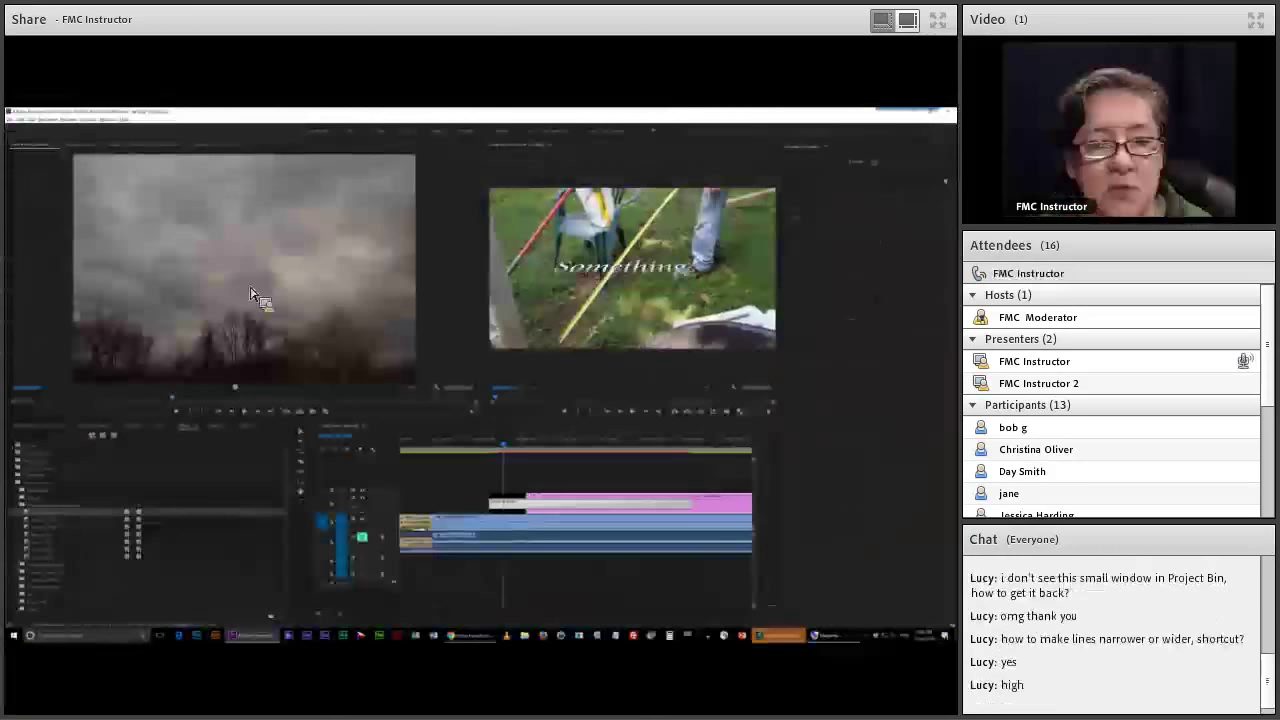
click(82, 145)
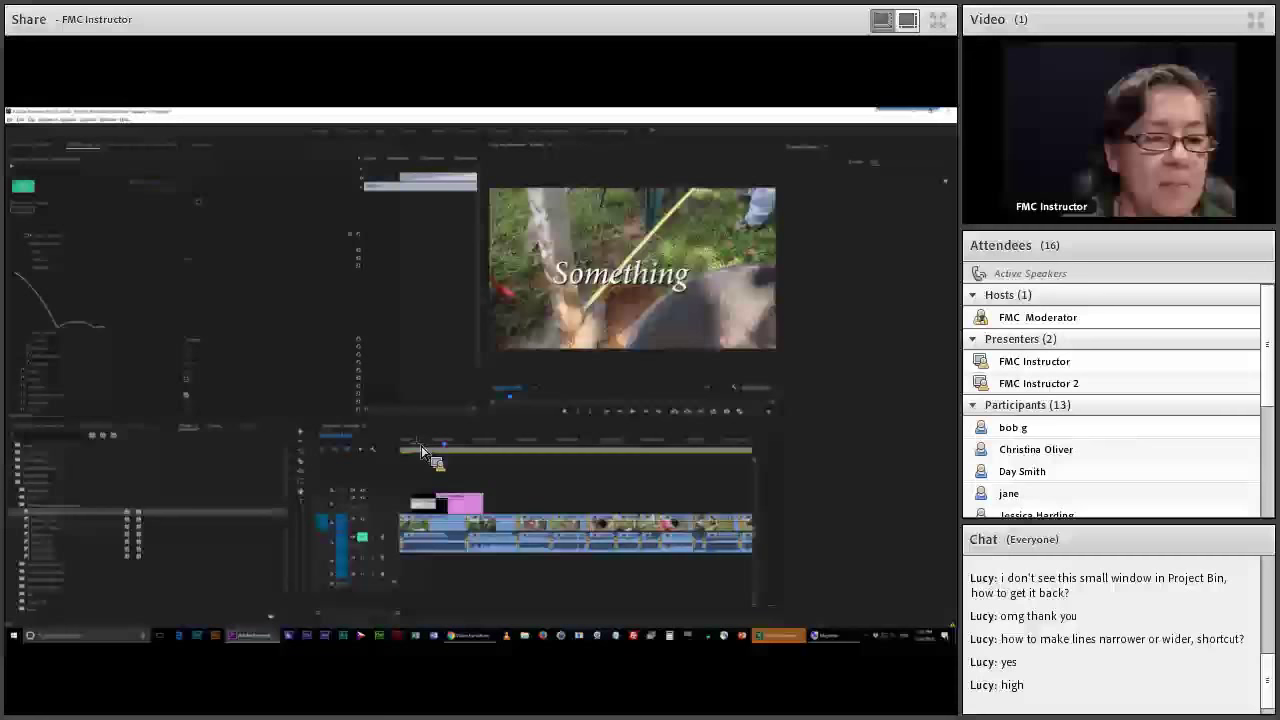
Step: Switch the title animation to Bounce, deselect the clip, and put 'Something' on a red box
click(421, 452)
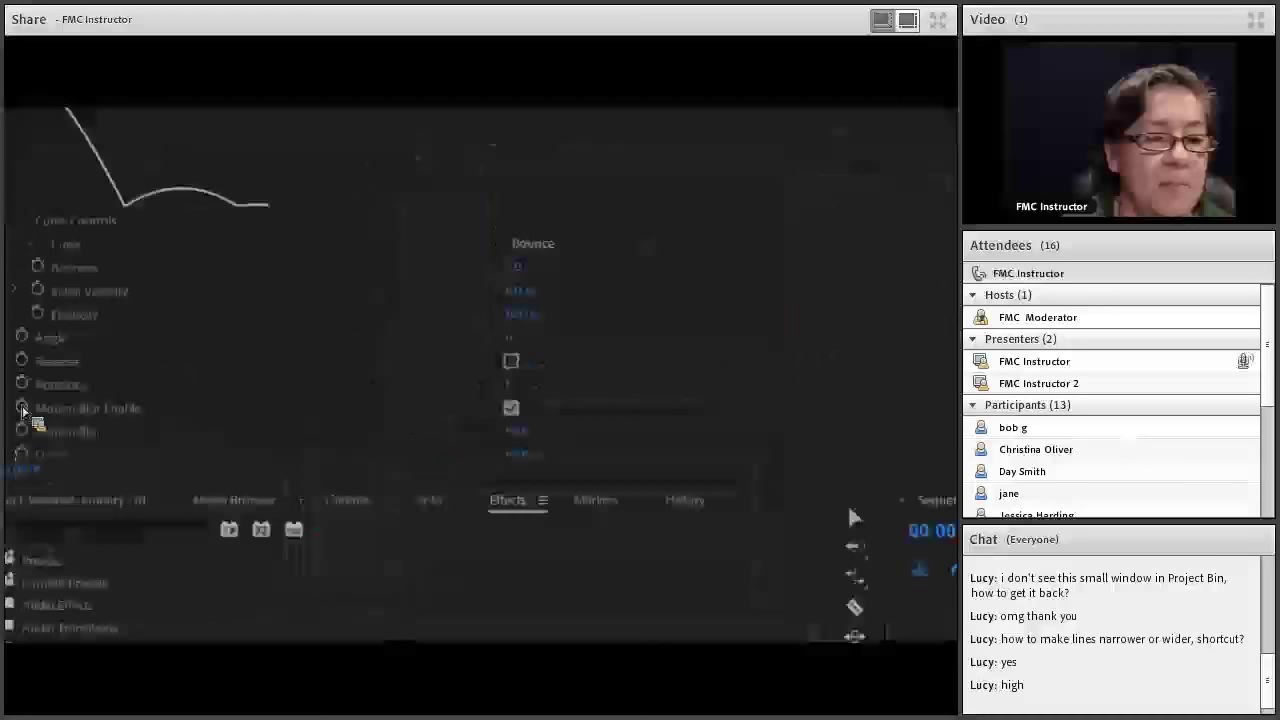
drag(24, 411, 397, 505)
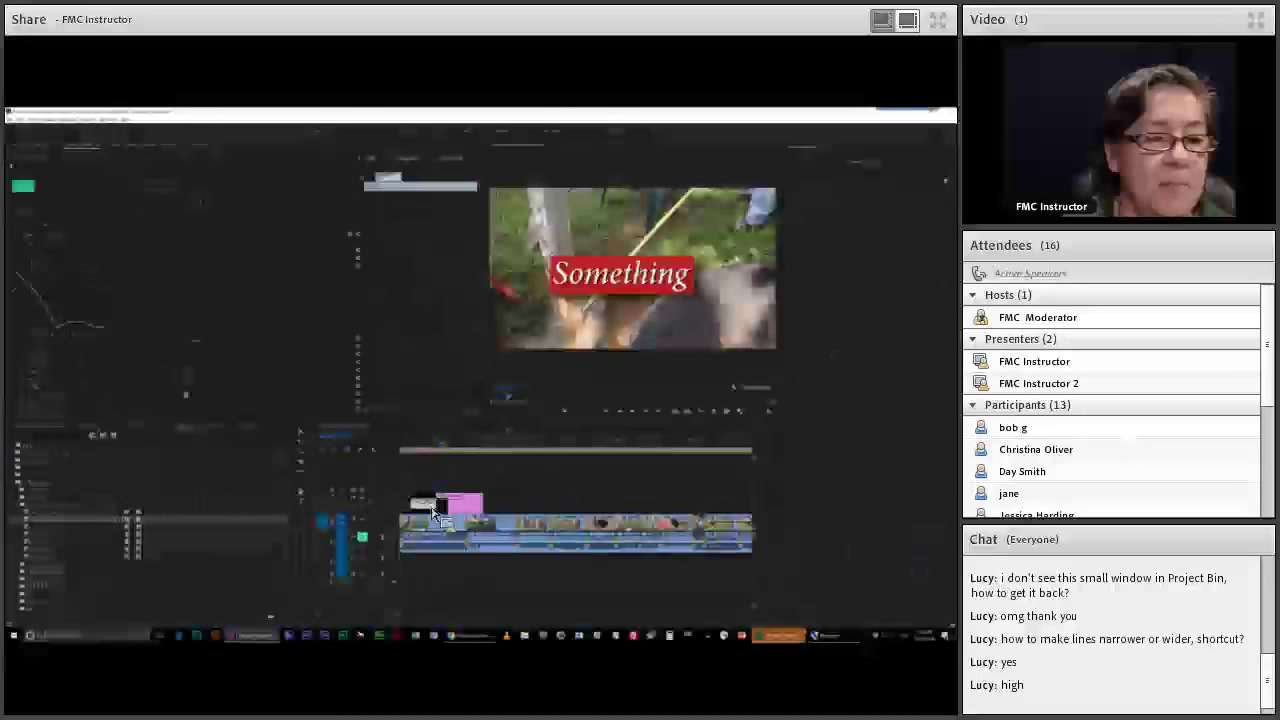
drag(434, 510, 420, 453)
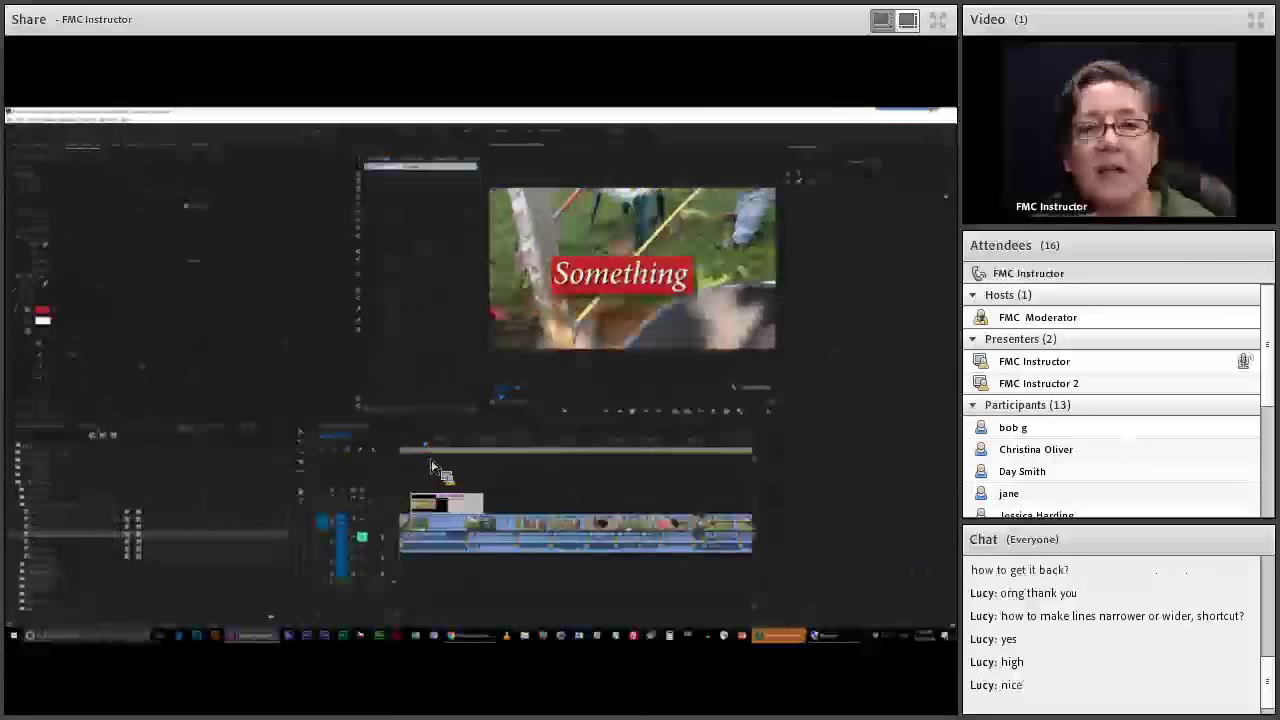
Step: Scrub across the title clip, then switch to the browser's Dell Precision 15 5000 Series page
drag(432, 467, 468, 515)
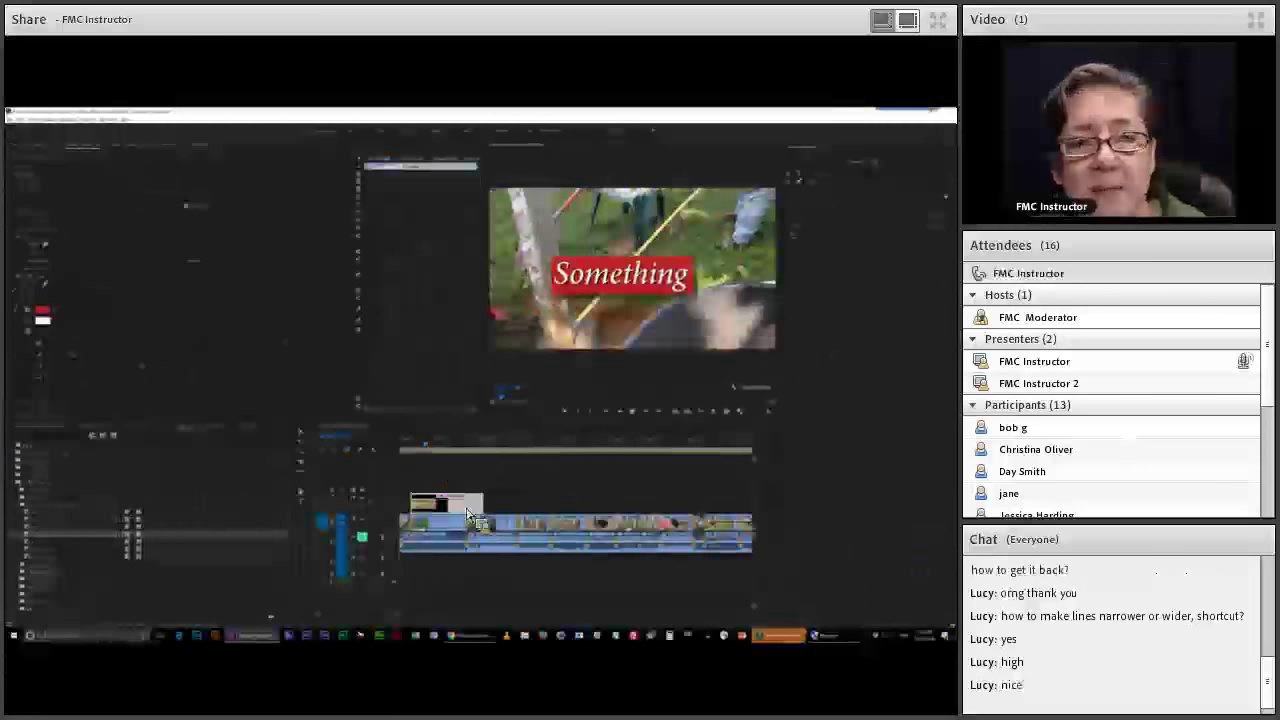
key(alt+Tab)
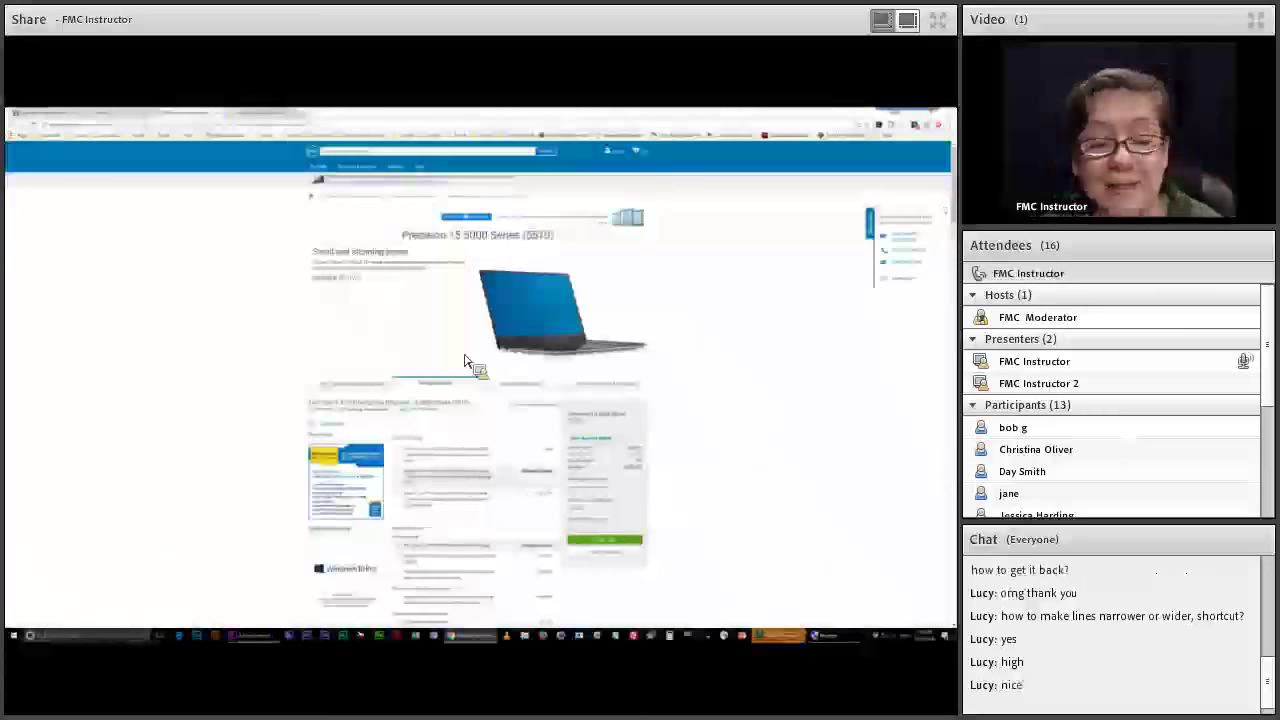
Step: Scroll through the Dell product page briefly, then return to Premiere Pro's Building sequence
scroll(464, 360, down, 15)
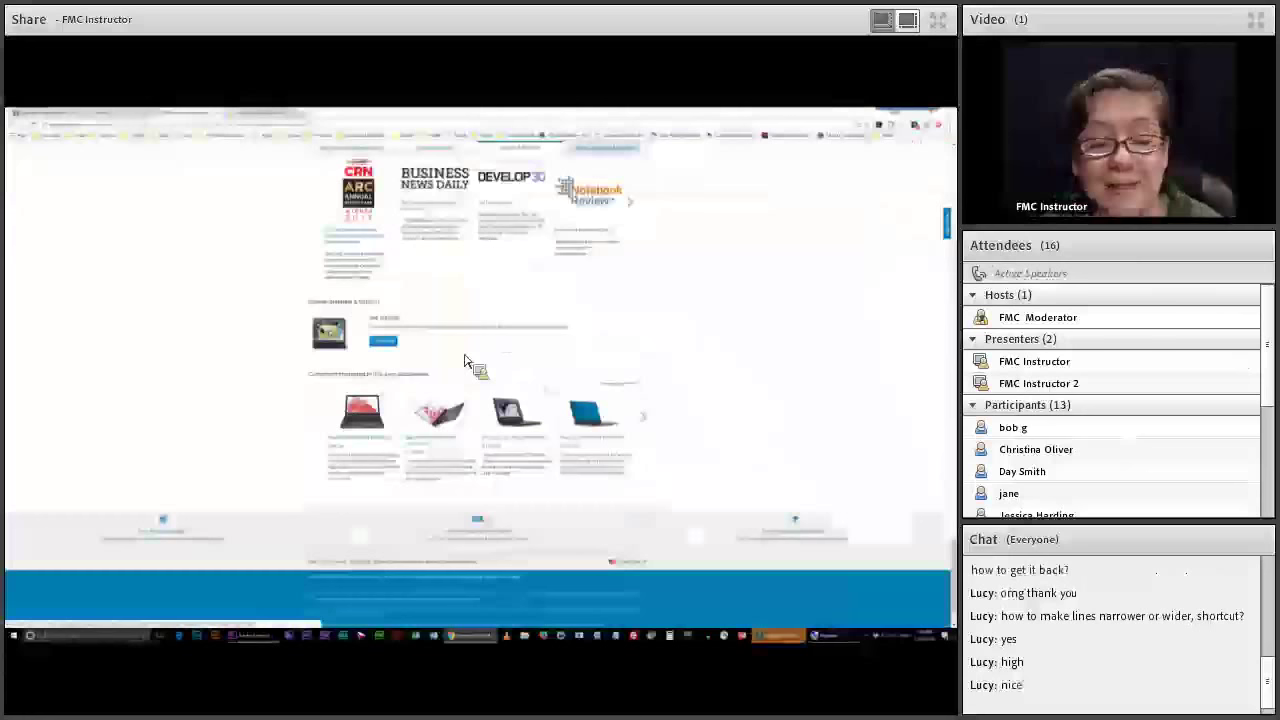
scroll(646, 448, up, 3)
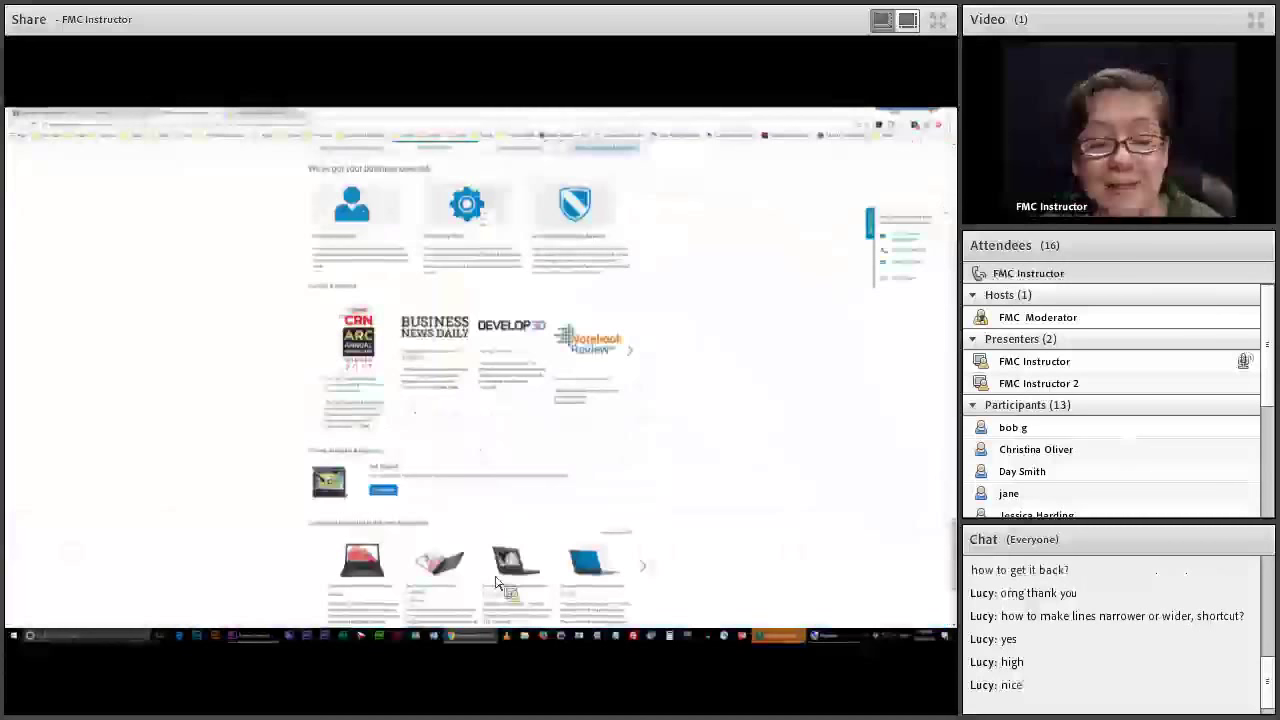
key(alt+Tab)
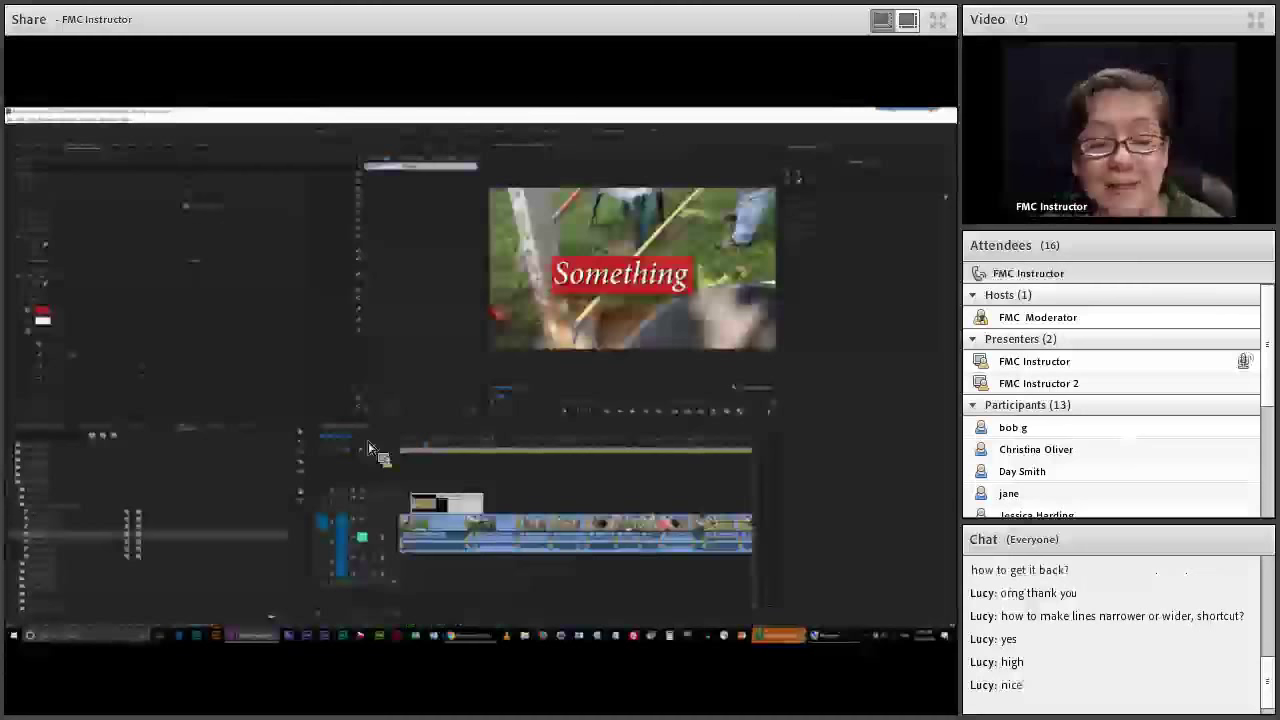
Step: Open the shorter sequence containing the single yard footage clip
click(28, 192)
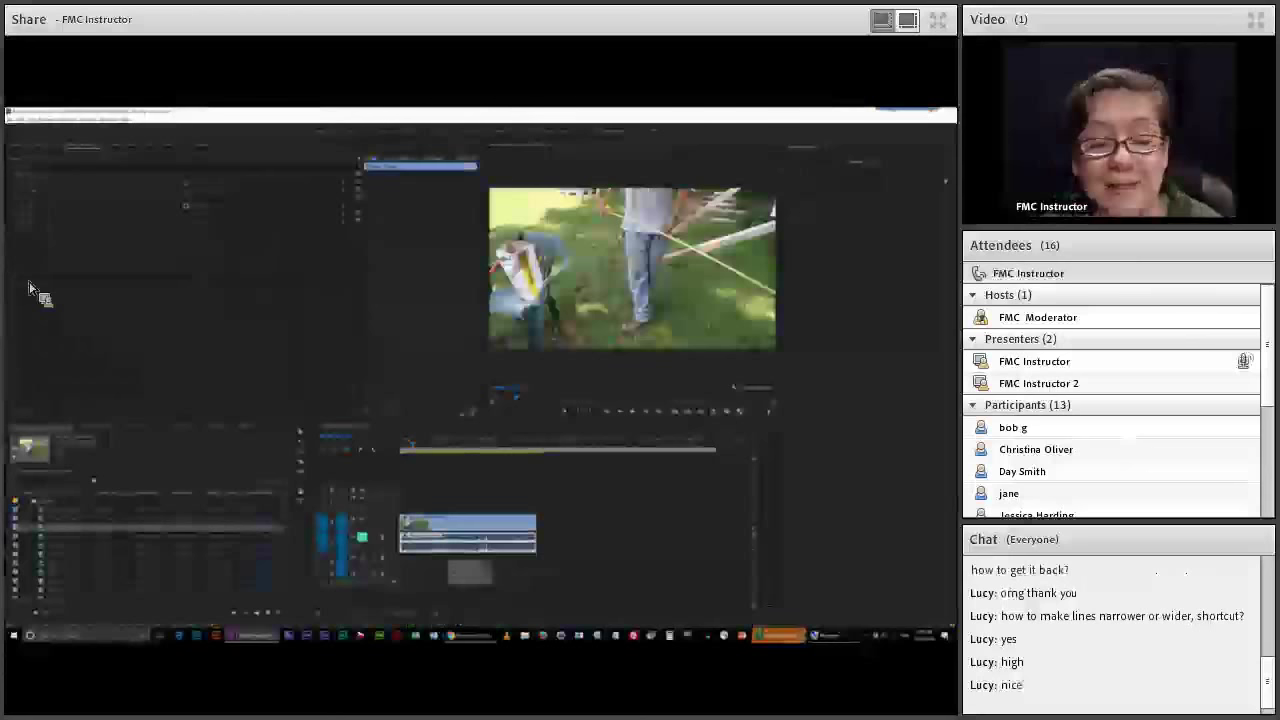
Step: Delete the clip's audio part and maximize the Effect Controls panel with `
key(Delete)
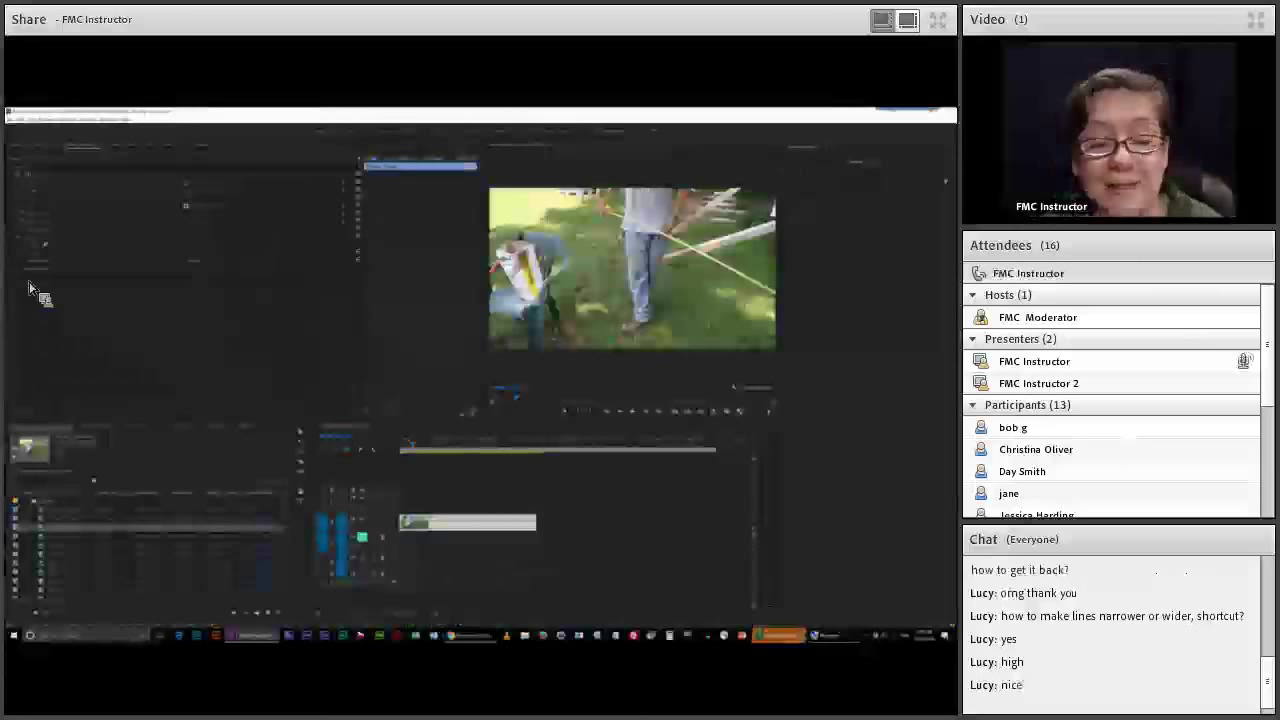
key(grave)
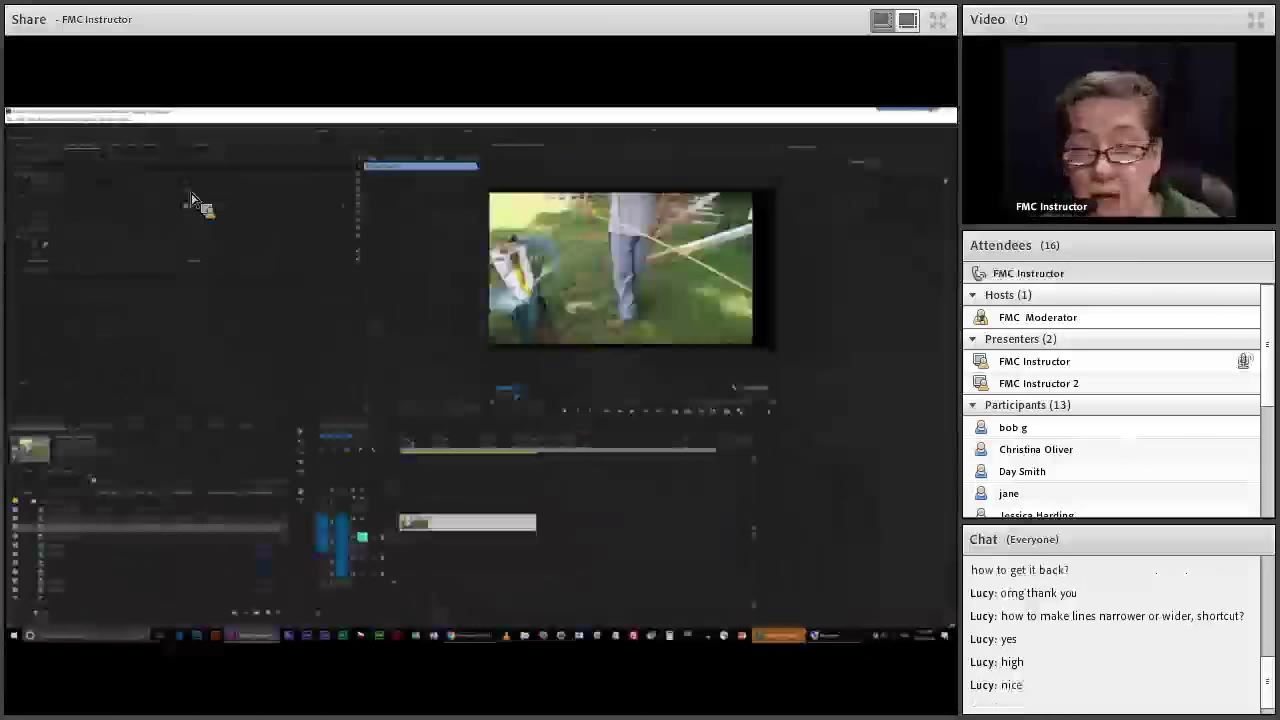
Step: Shrink and tilt the yard footage clip, checking it in a maximized Program Monitor
drag(193, 200, 616, 279)
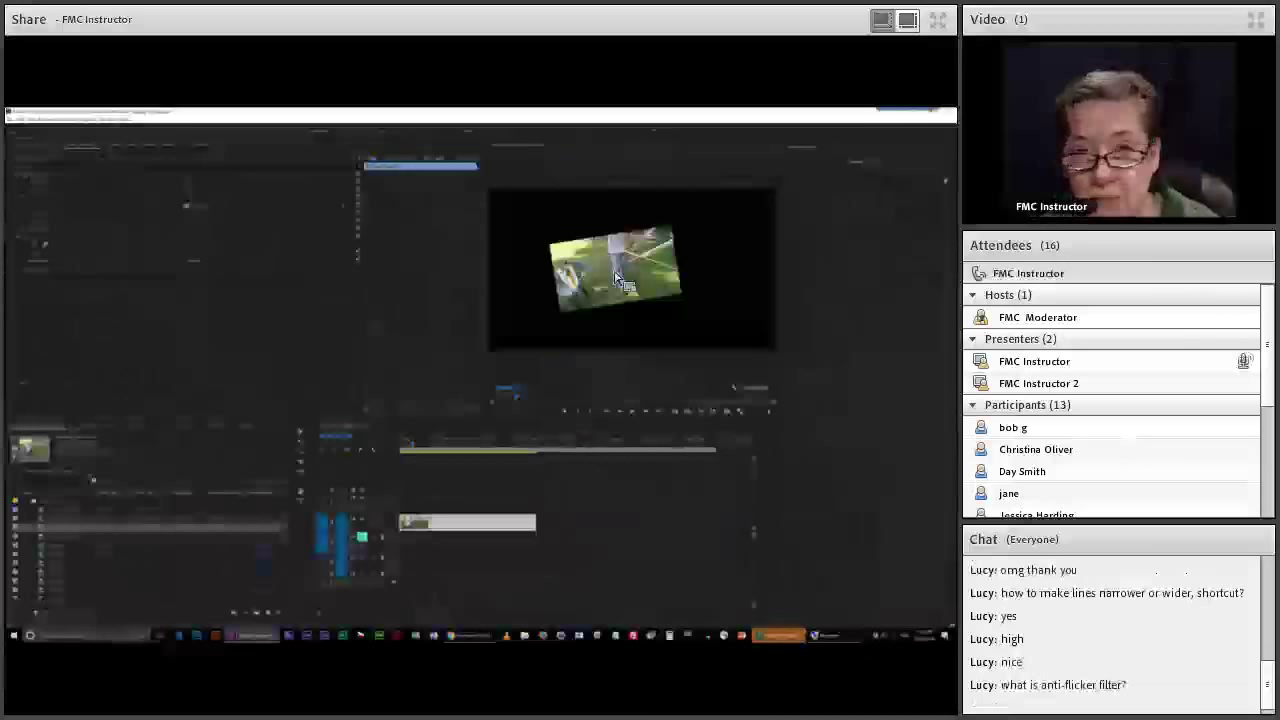
key(grave)
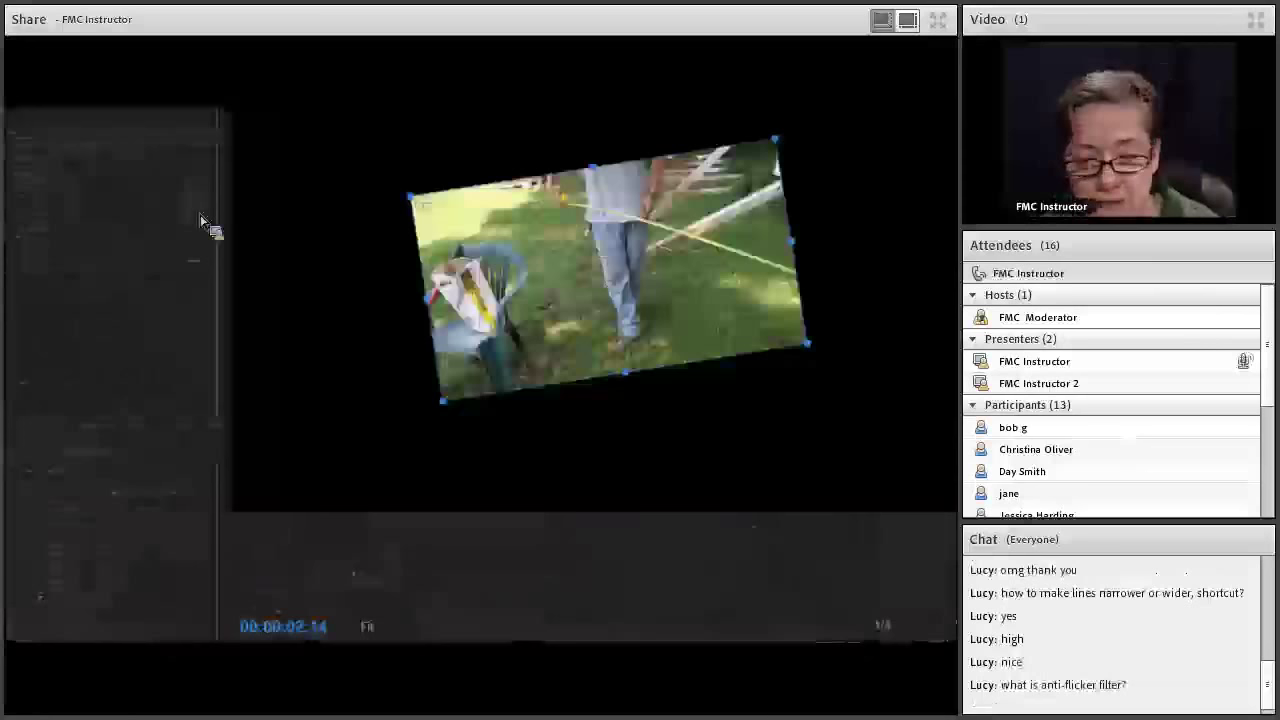
key(grave)
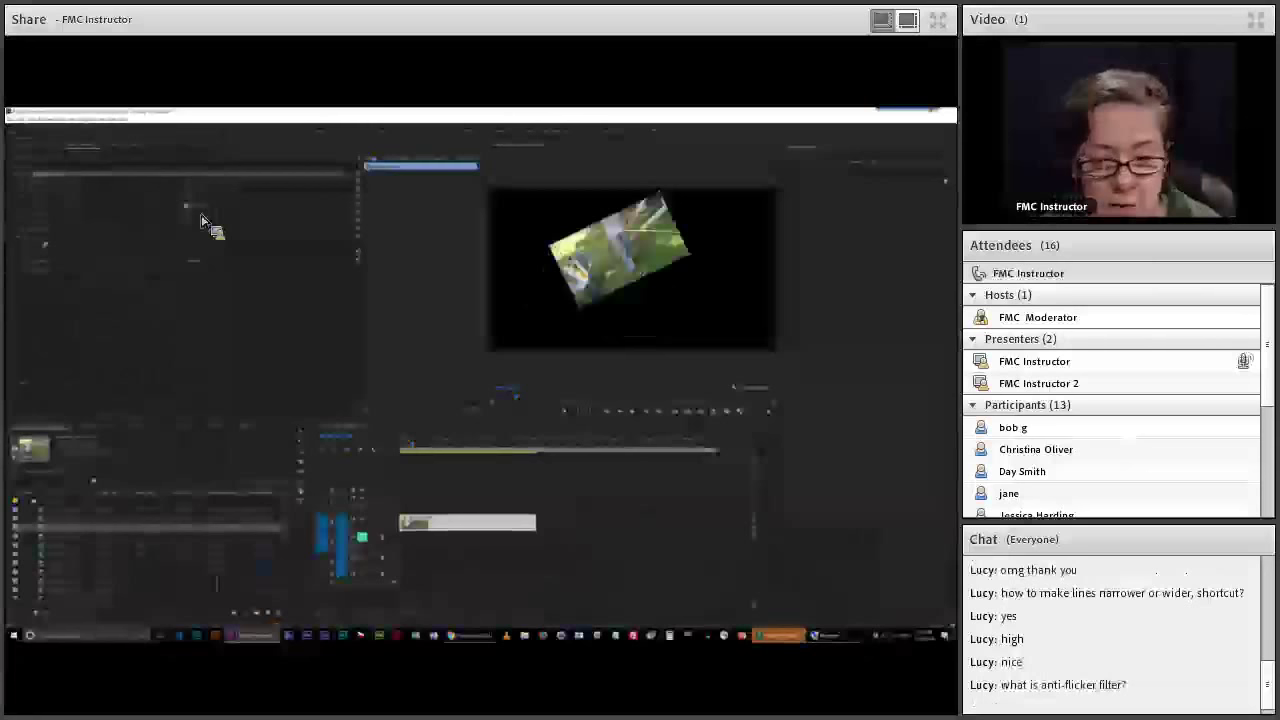
drag(201, 221, 202, 222)
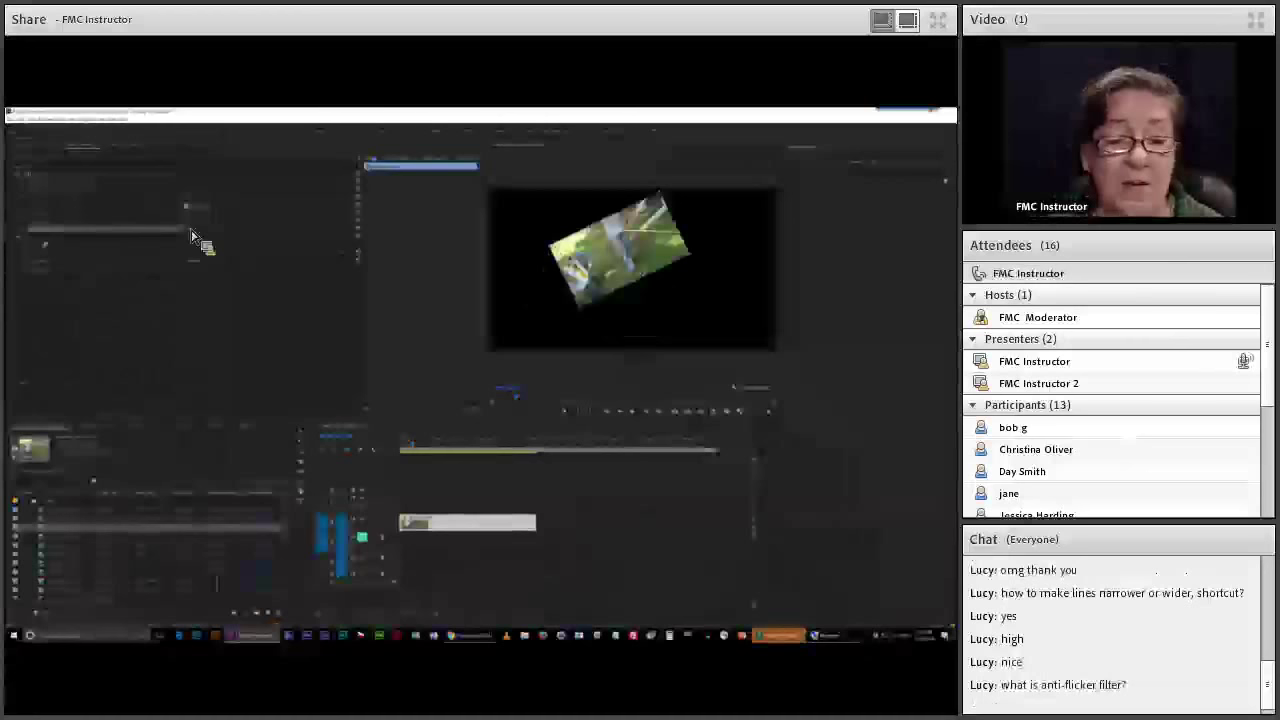
Step: Undo the scale and rotation change, then move the playhead to an empty stretch of the sequence
key(ctrl+z)
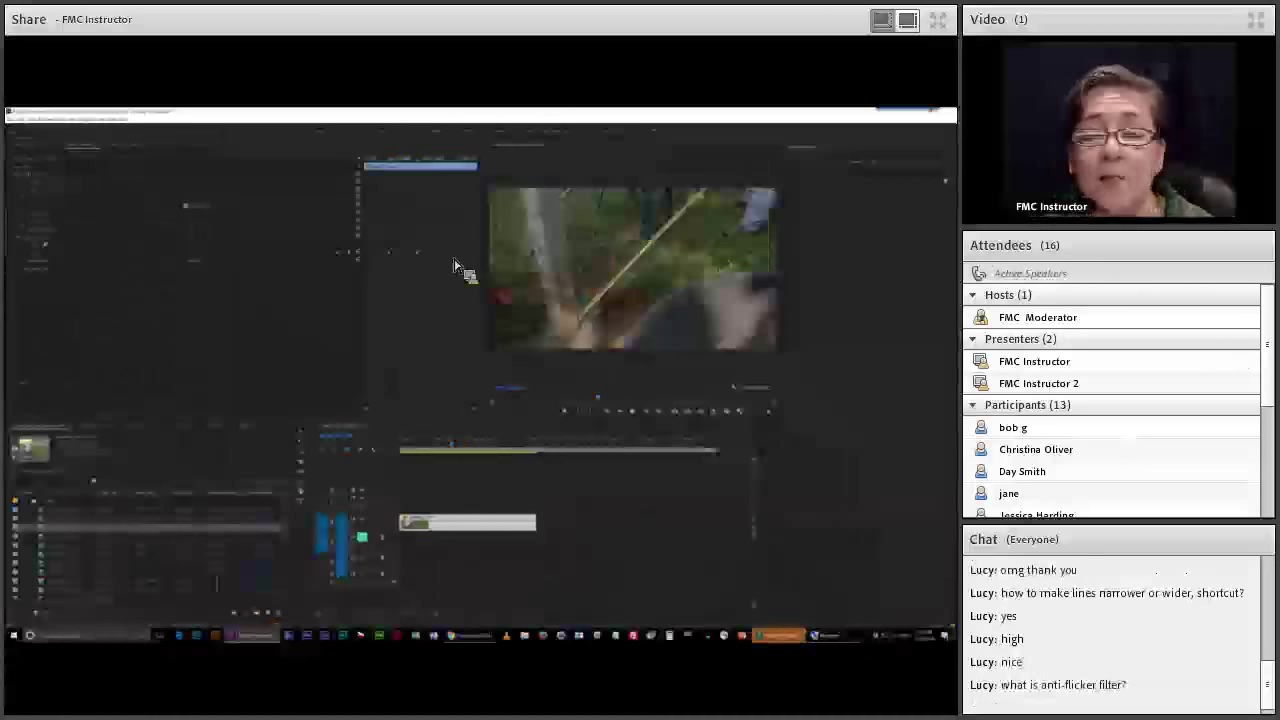
drag(455, 268, 255, 262)
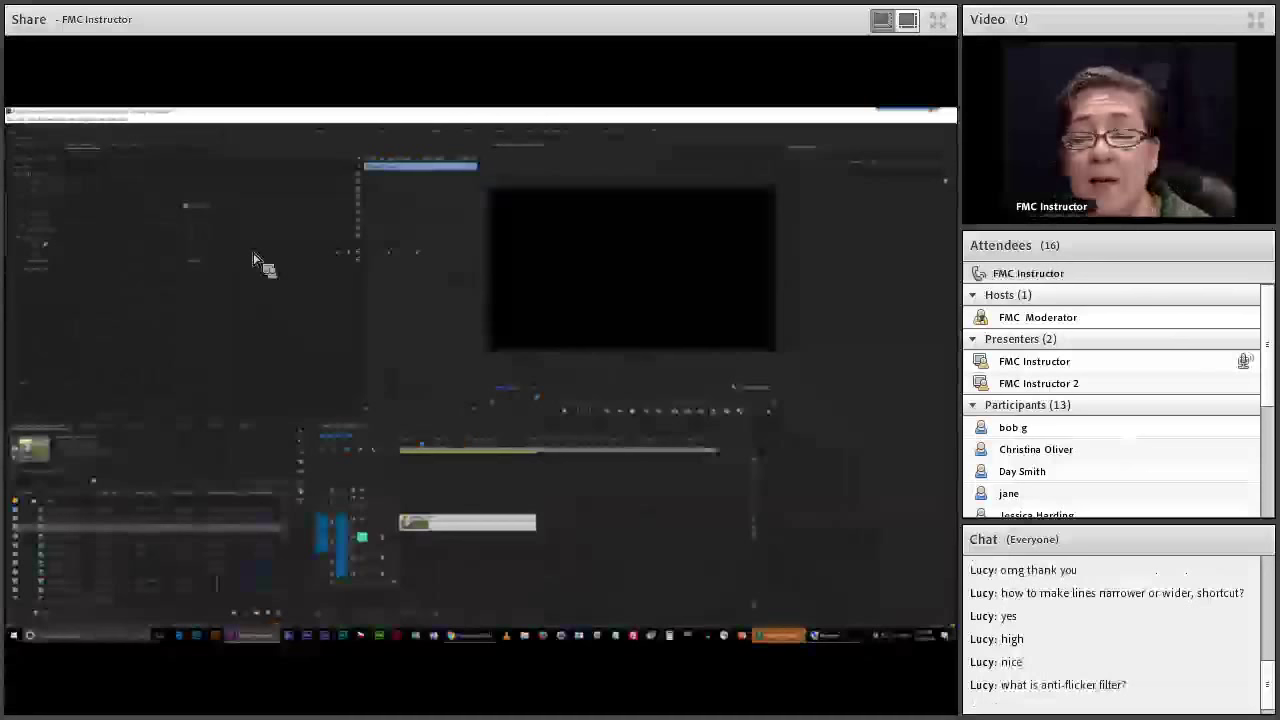
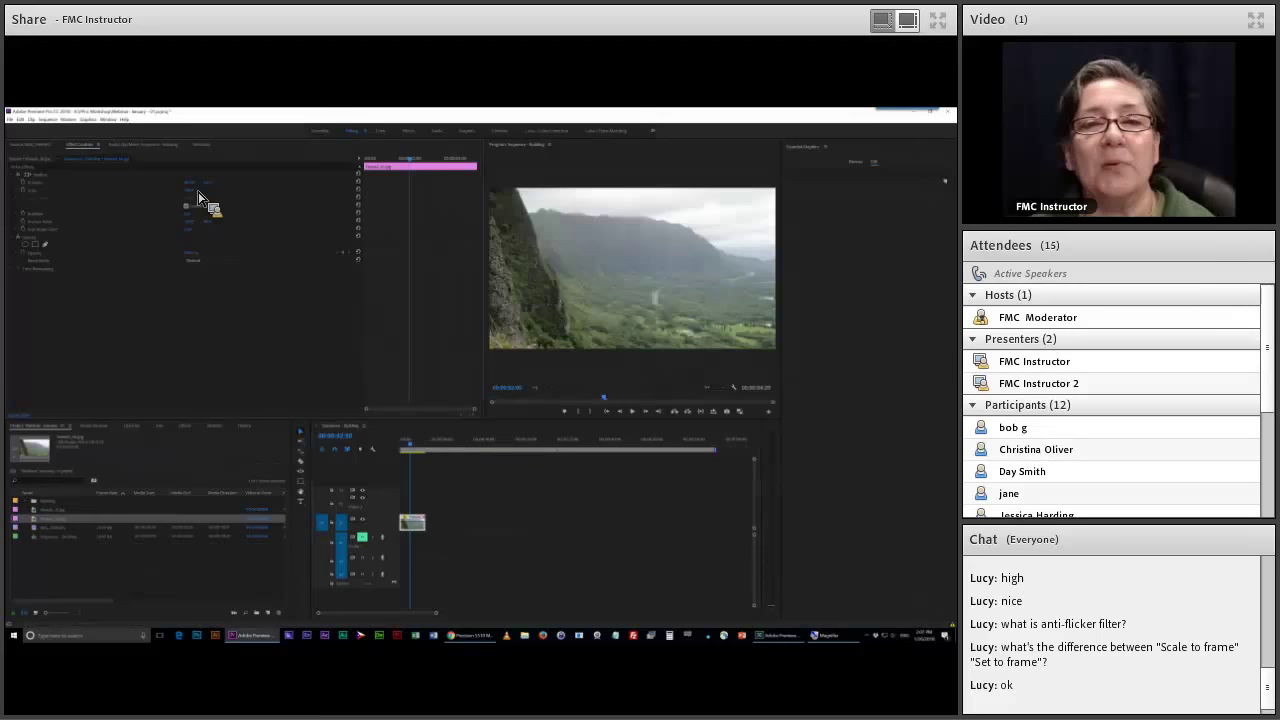
Step: Drop the setting from Effect Controls onto the landscape clip so it shows at native size
drag(198, 197, 420, 535)
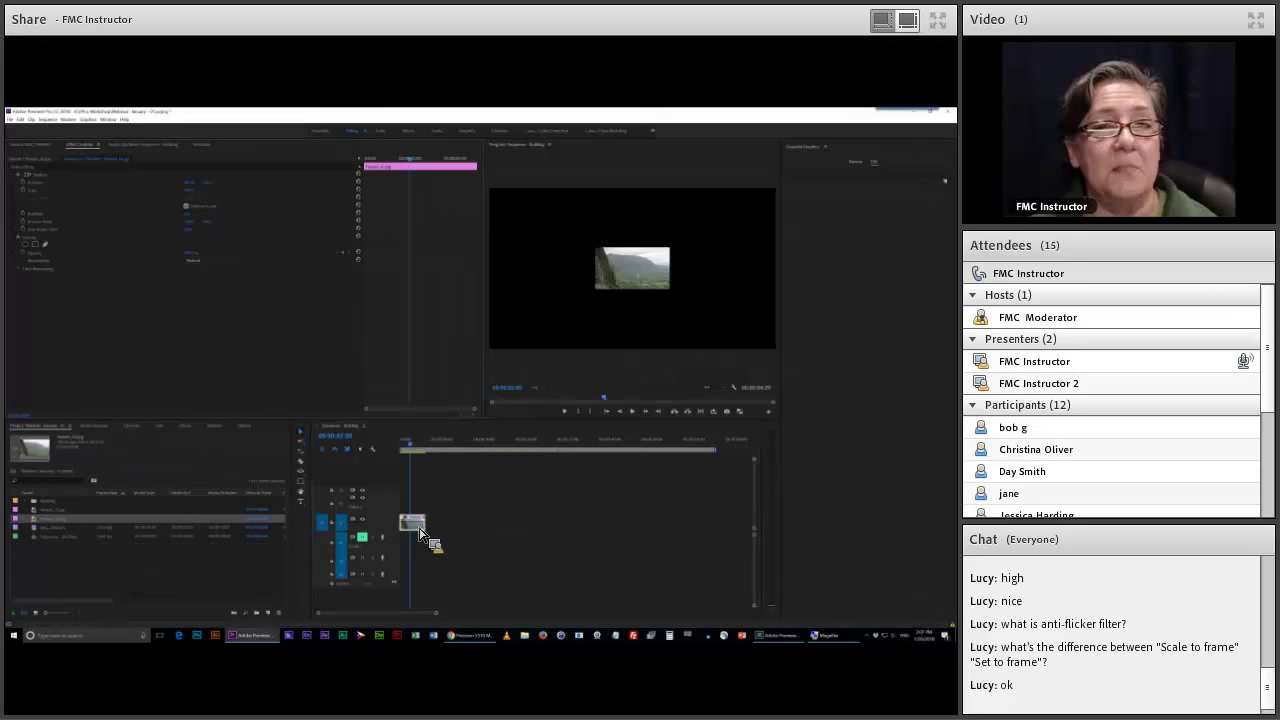
Step: Bring up the landscape clip's context menu to review its fit options
right_click(420, 537)
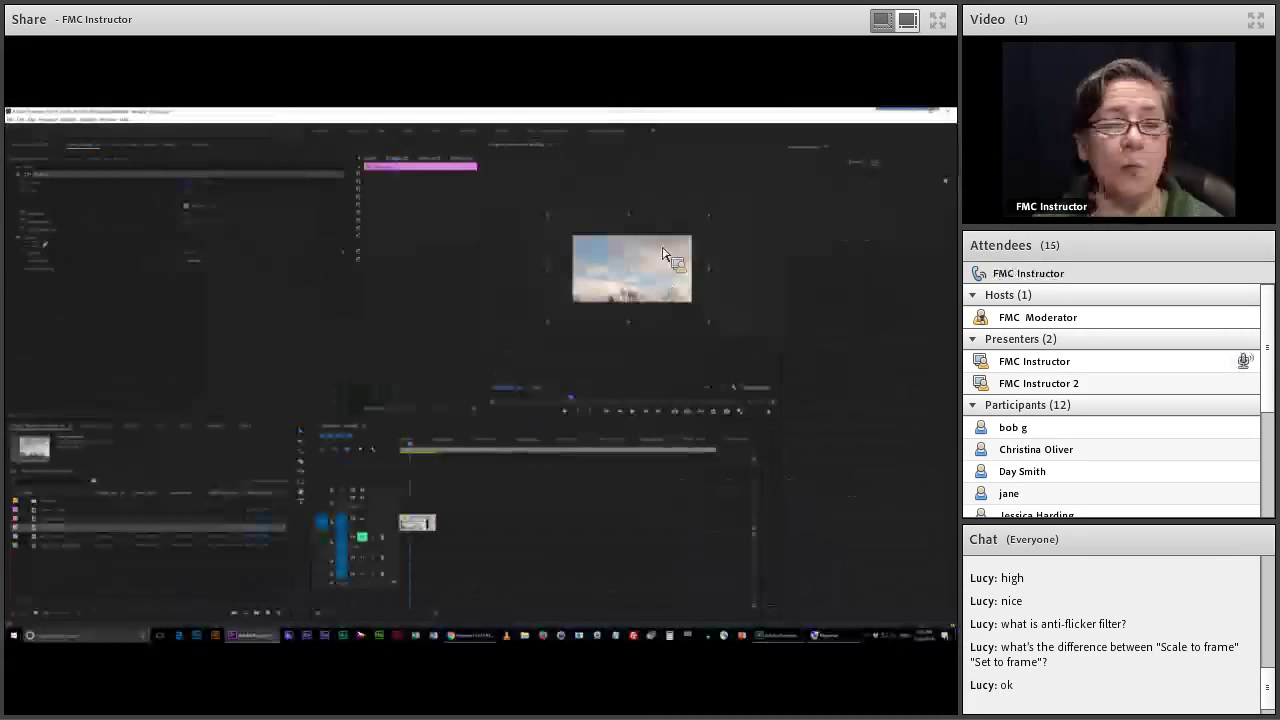
Step: Apply Scale to Frame Size to the sky-and-trees clip
right_click(420, 522)
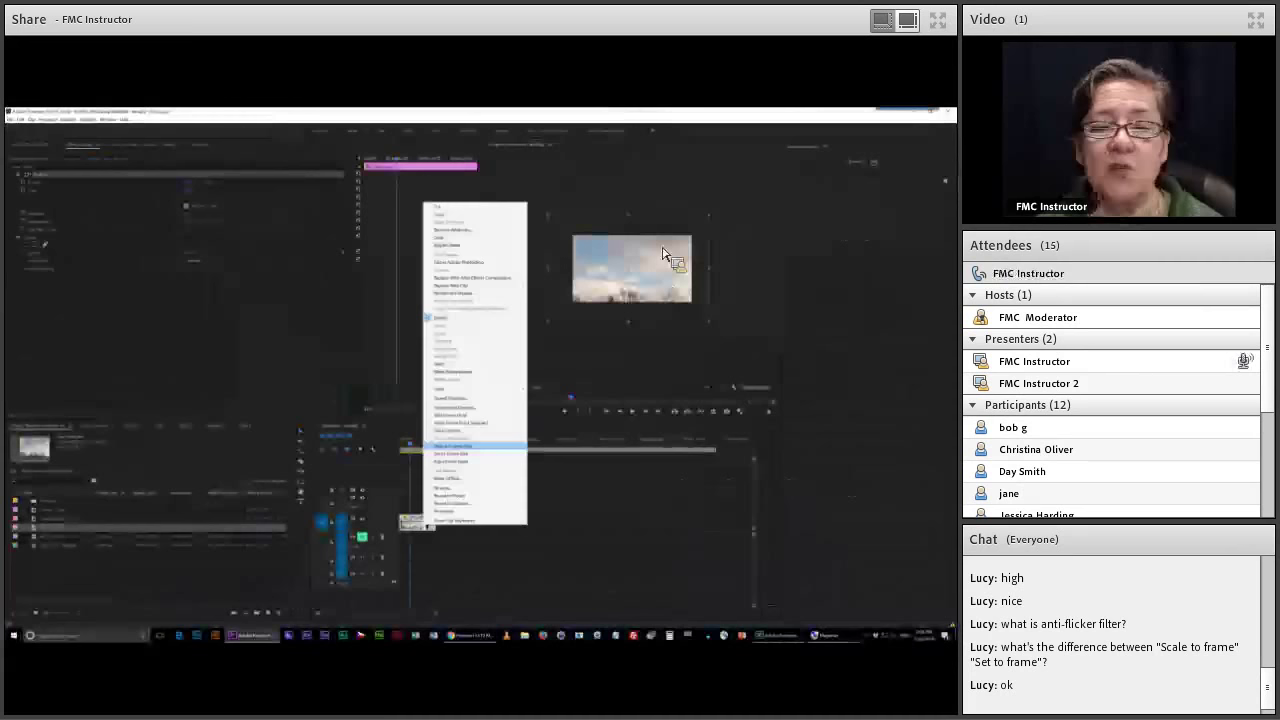
key(Return)
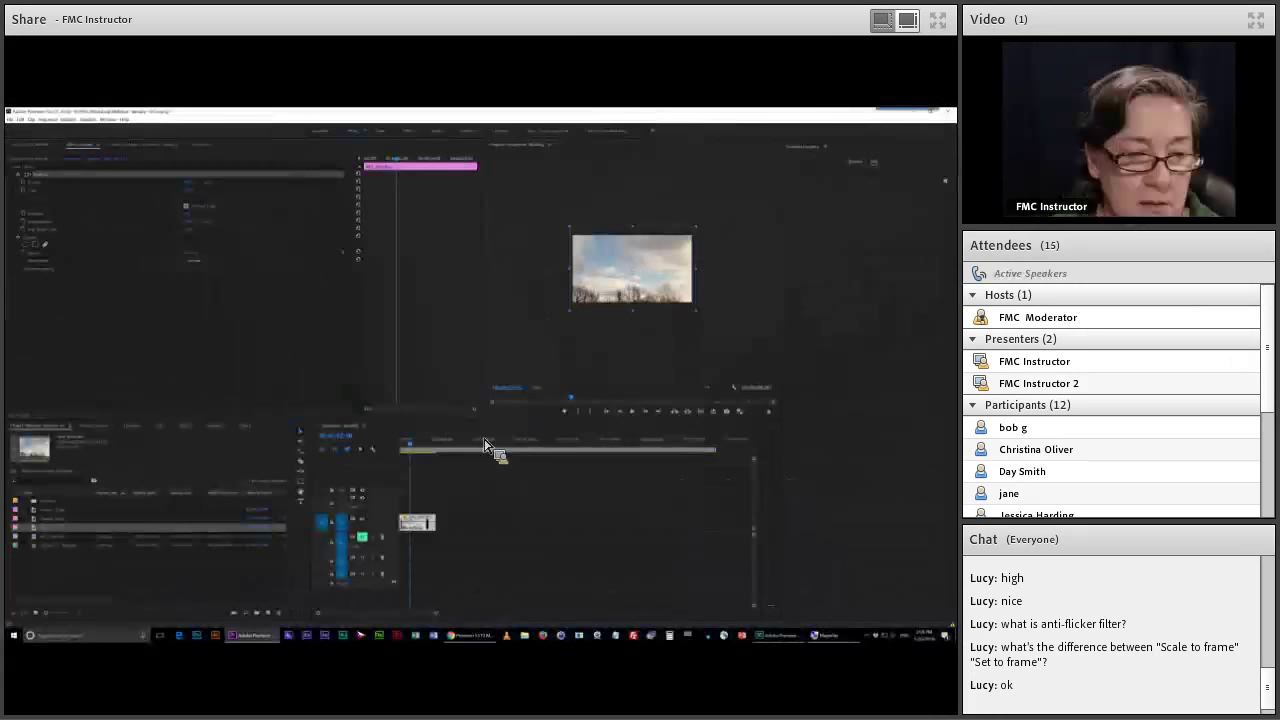
Step: Place the cement mixer clip from the Project panel onto the timeline's video track
drag(485, 444, 499, 430)
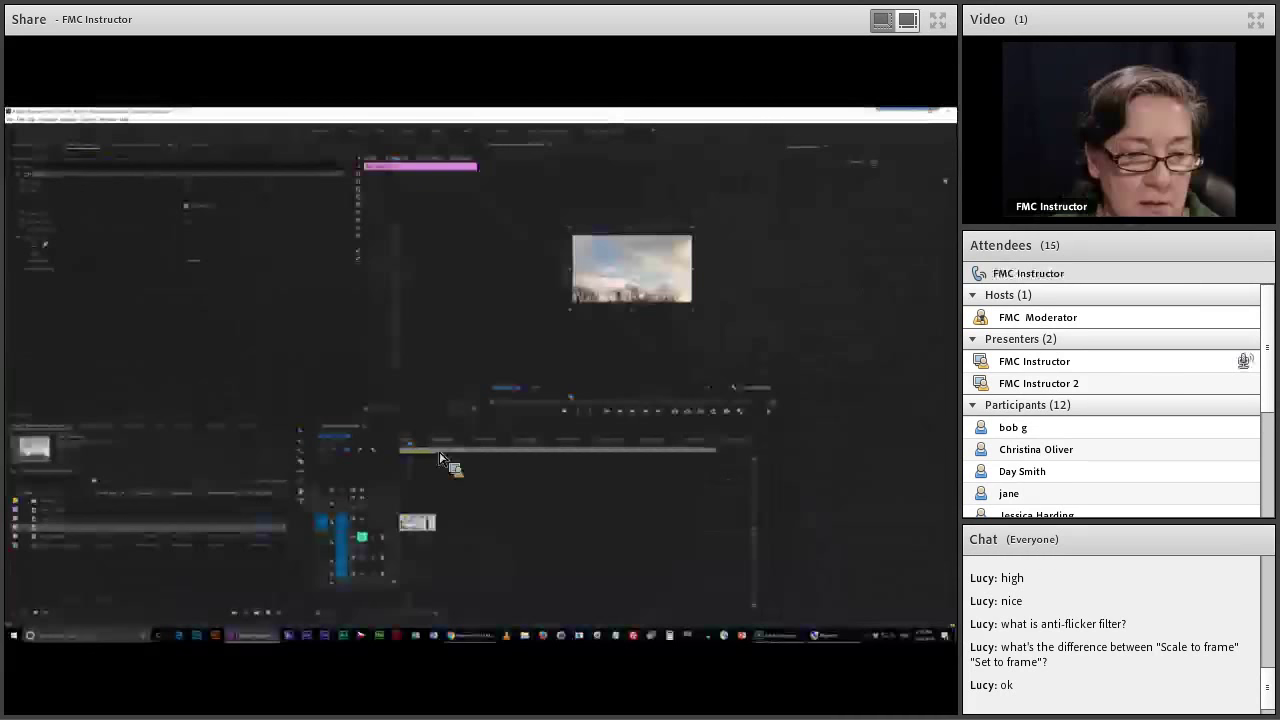
drag(440, 458, 503, 450)
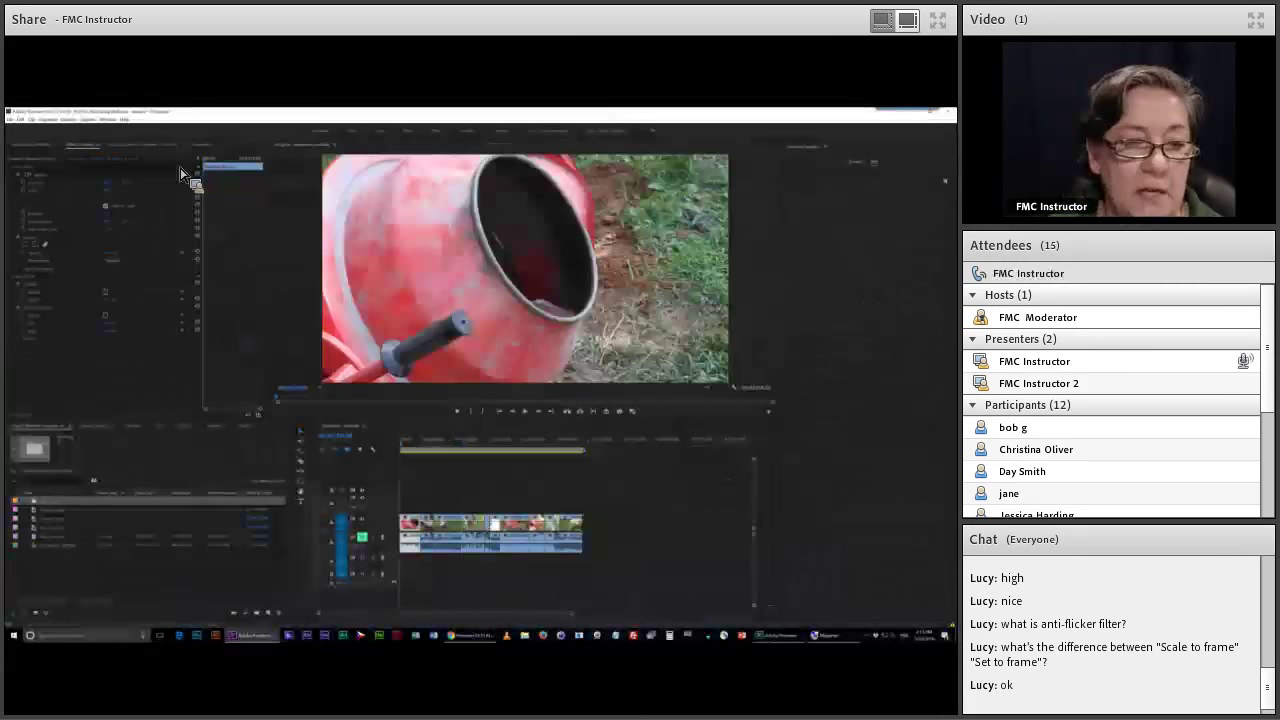
Step: Apply an effect from the Effects panel to the cement mixer clip
drag(181, 174, 433, 553)
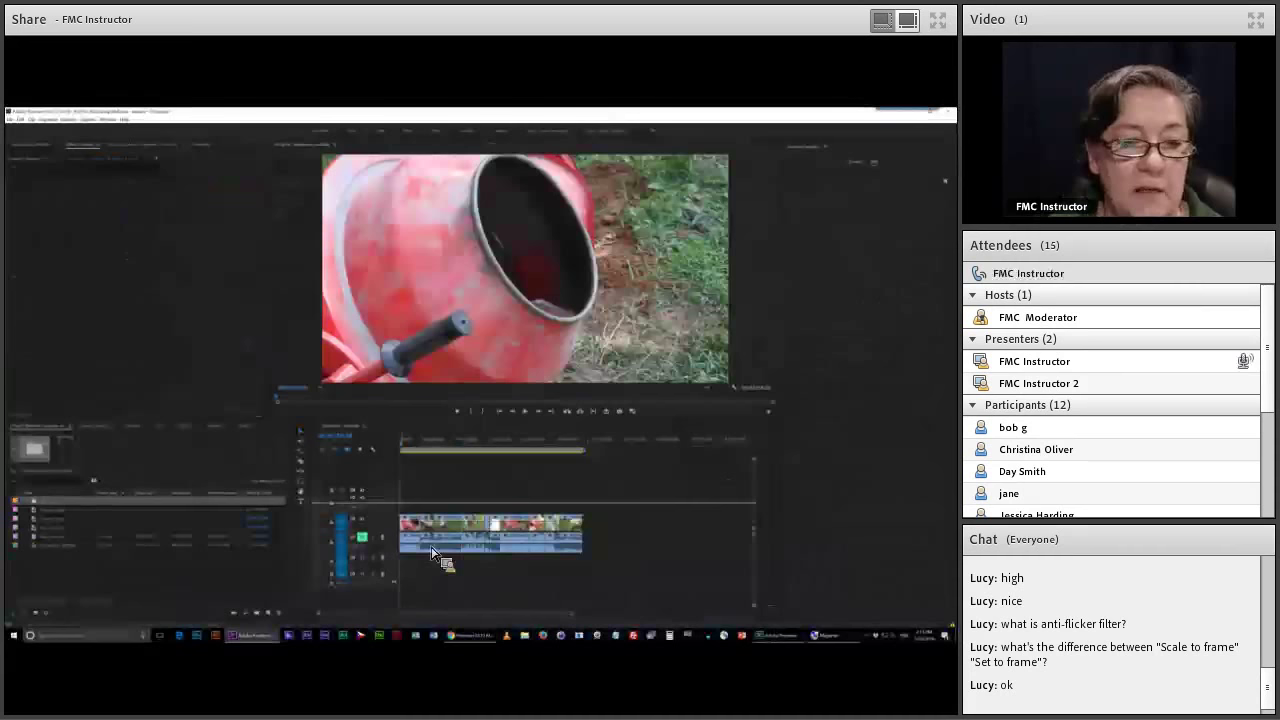
Step: Select the cement mixer clip, fit the whole sequence in the timeline, and preview playback
click(432, 552)
key(backslash)
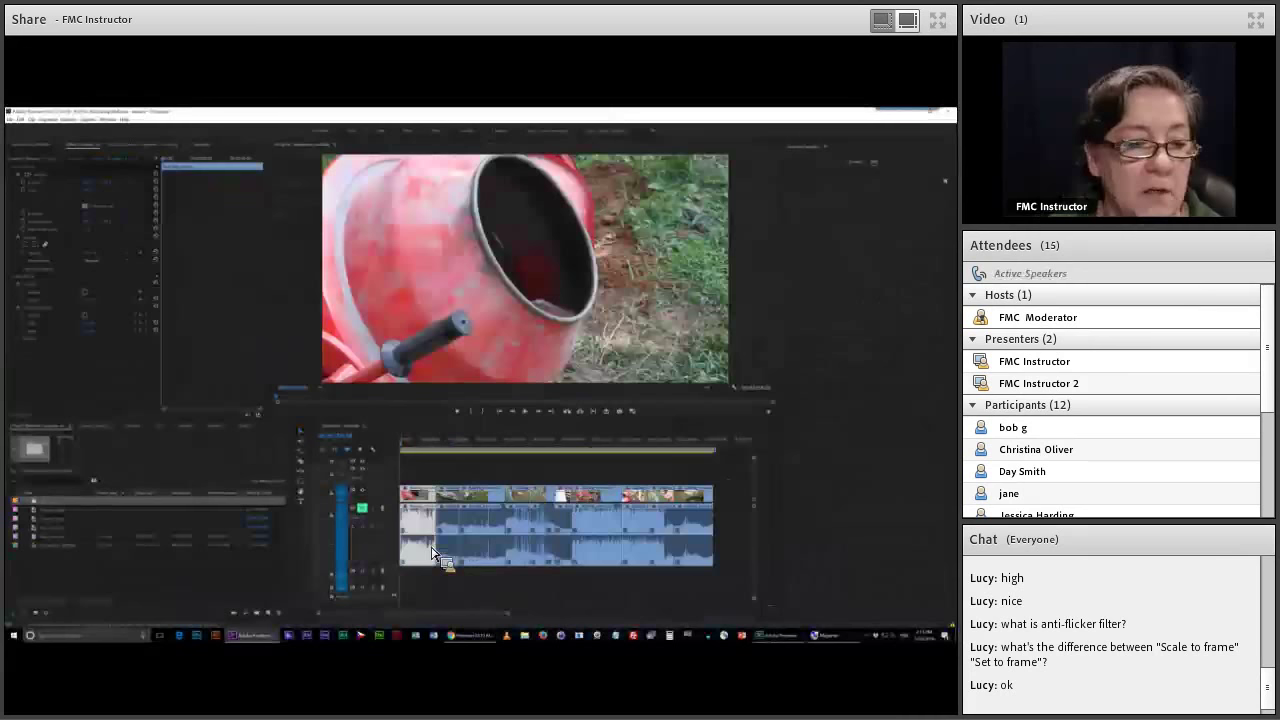
key(space)
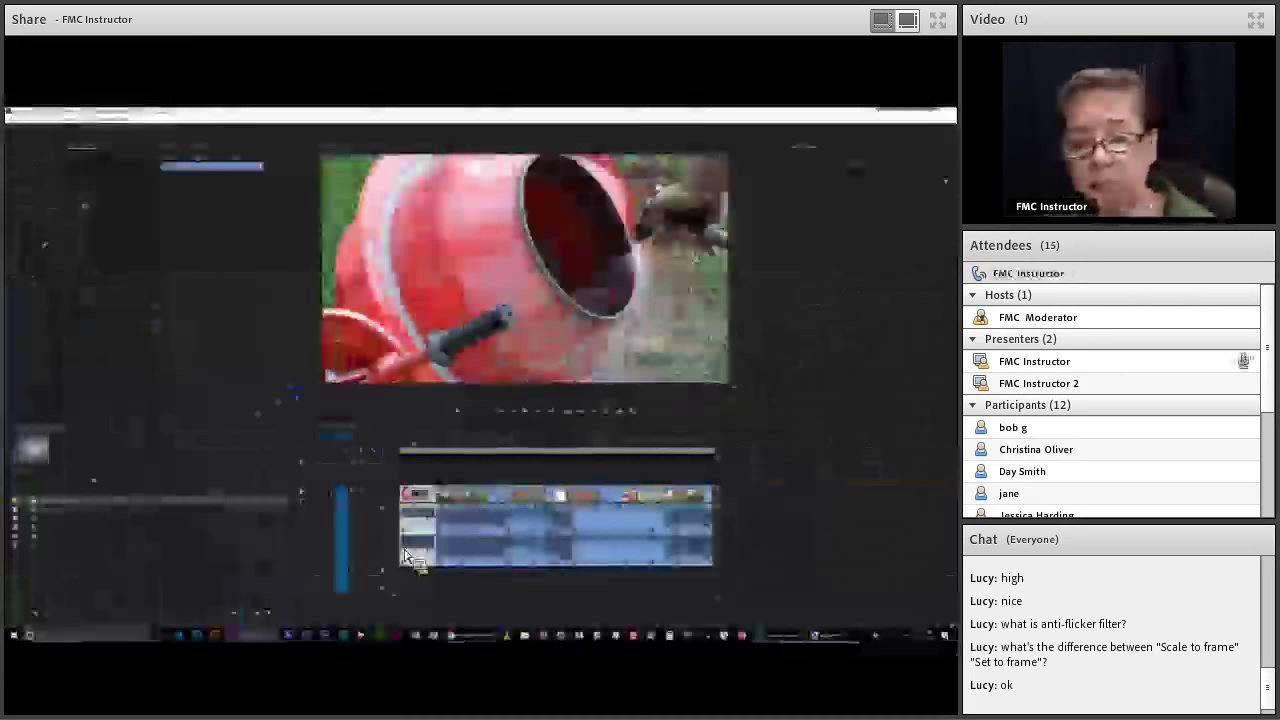
key(minus)
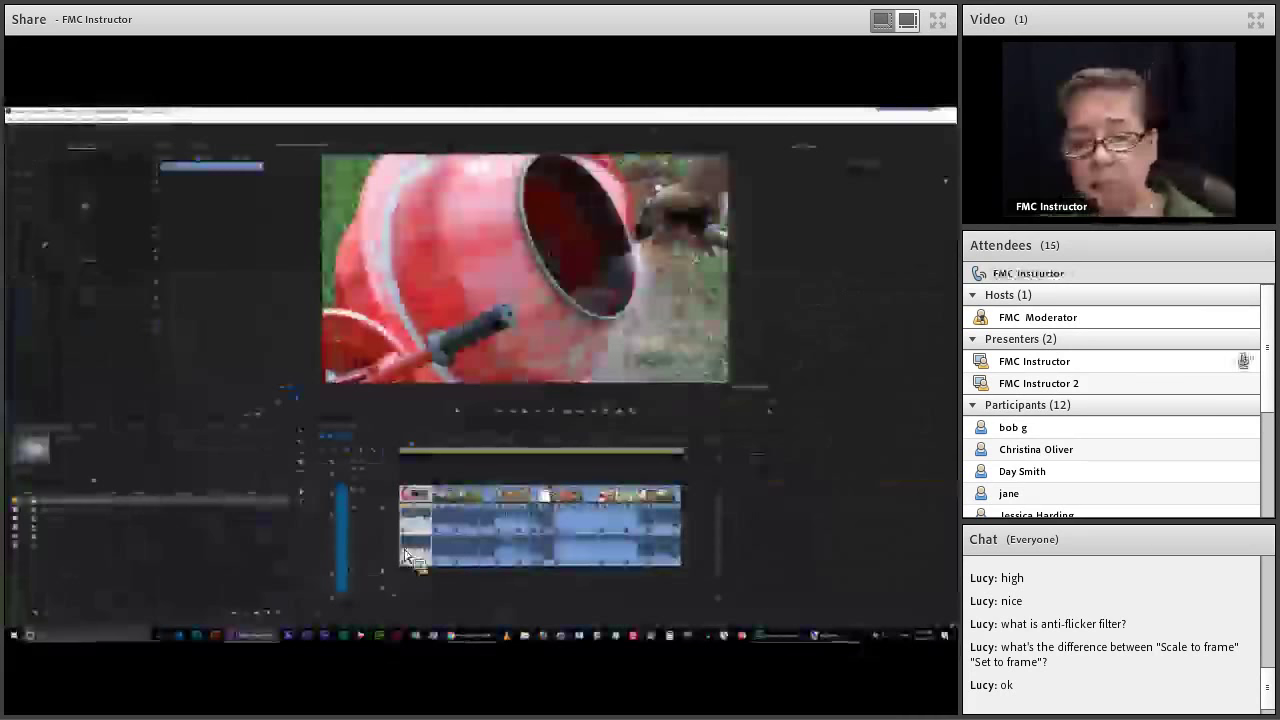
Step: Deselect everything, then marquee-select all clips in the sequence
click(518, 440)
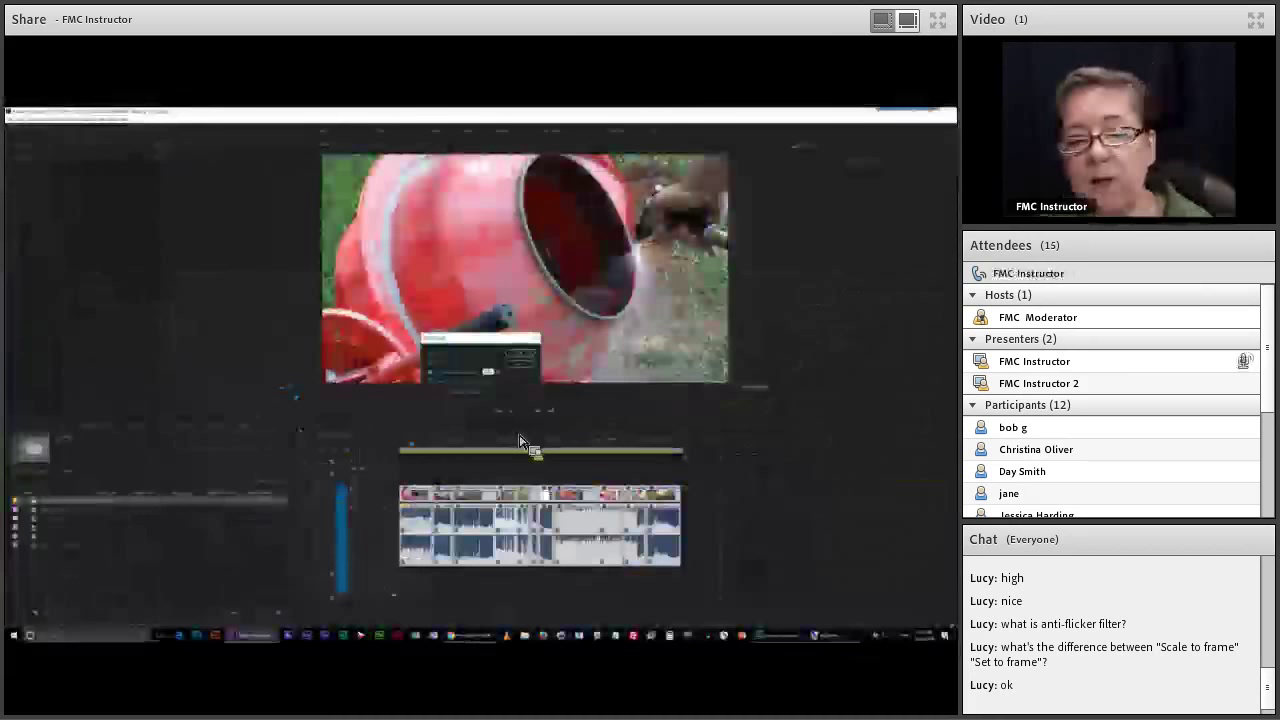
drag(519, 441, 561, 479)
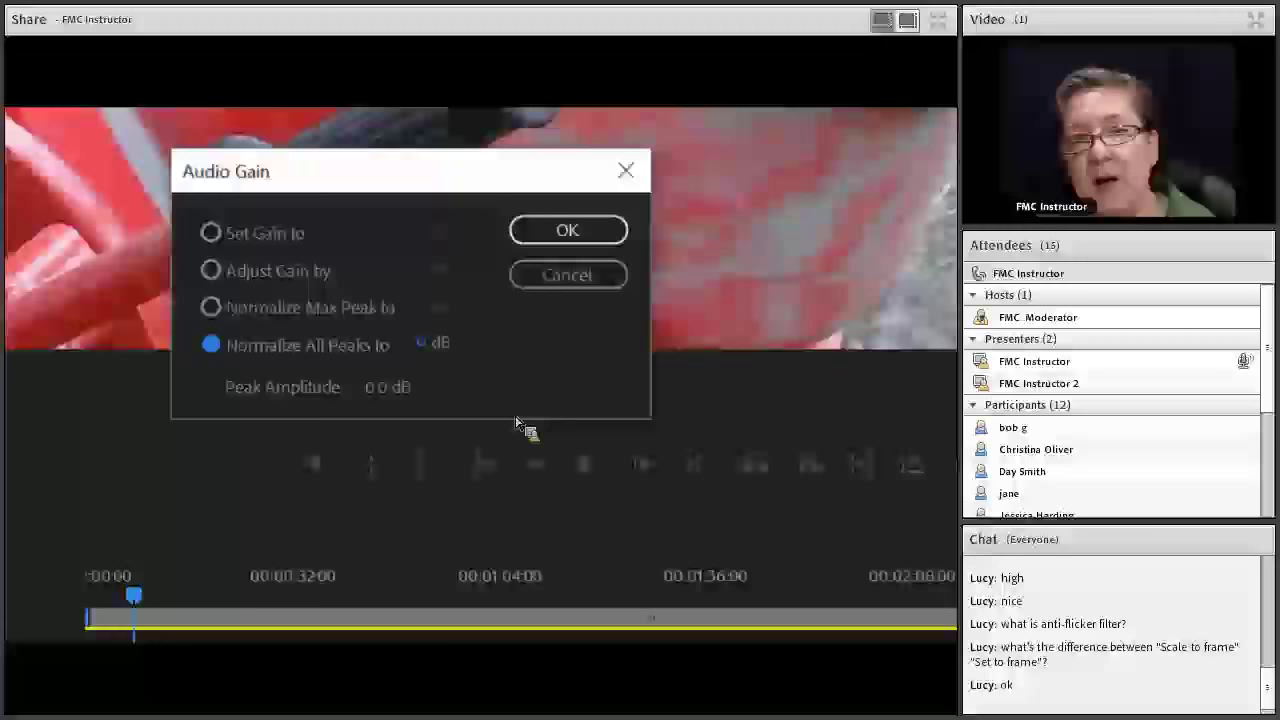
Step: Confirm Audio Gain set to Normalize All Peaks at 0.0 dB
key(Return)
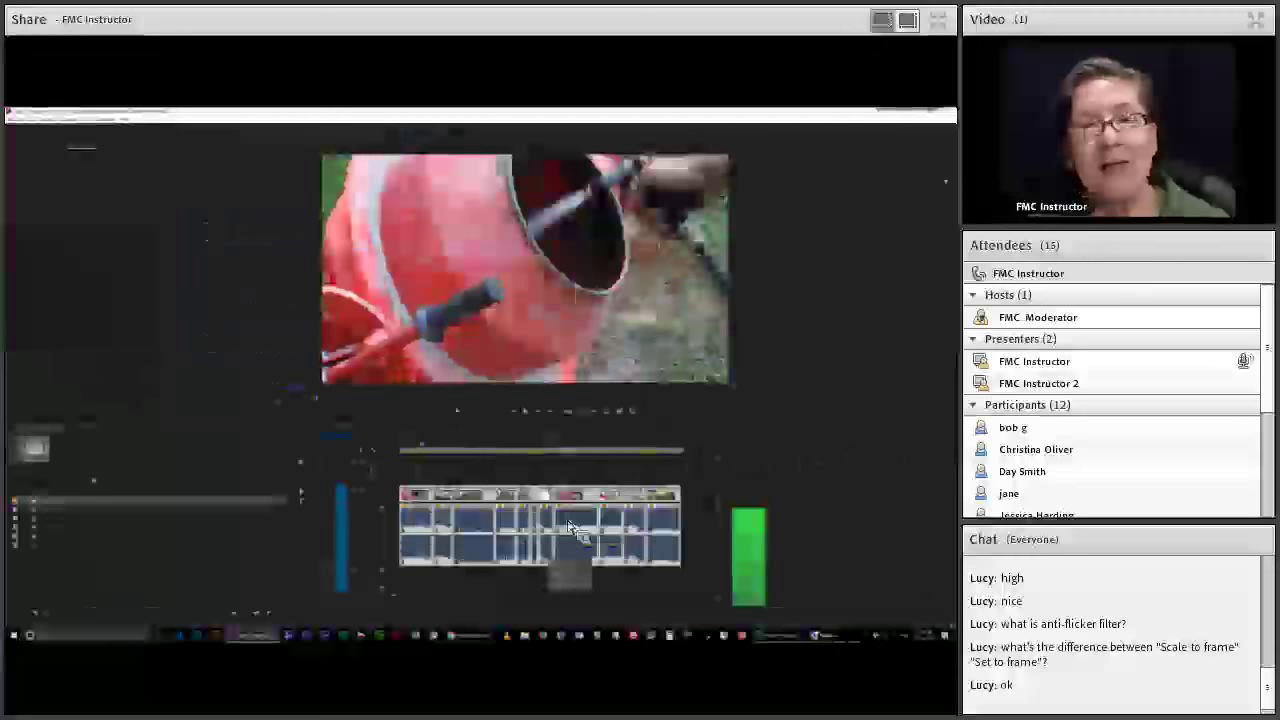
Step: Open another sequence from the Project panel and scrub to the lawn worker footage
double_click(570, 527)
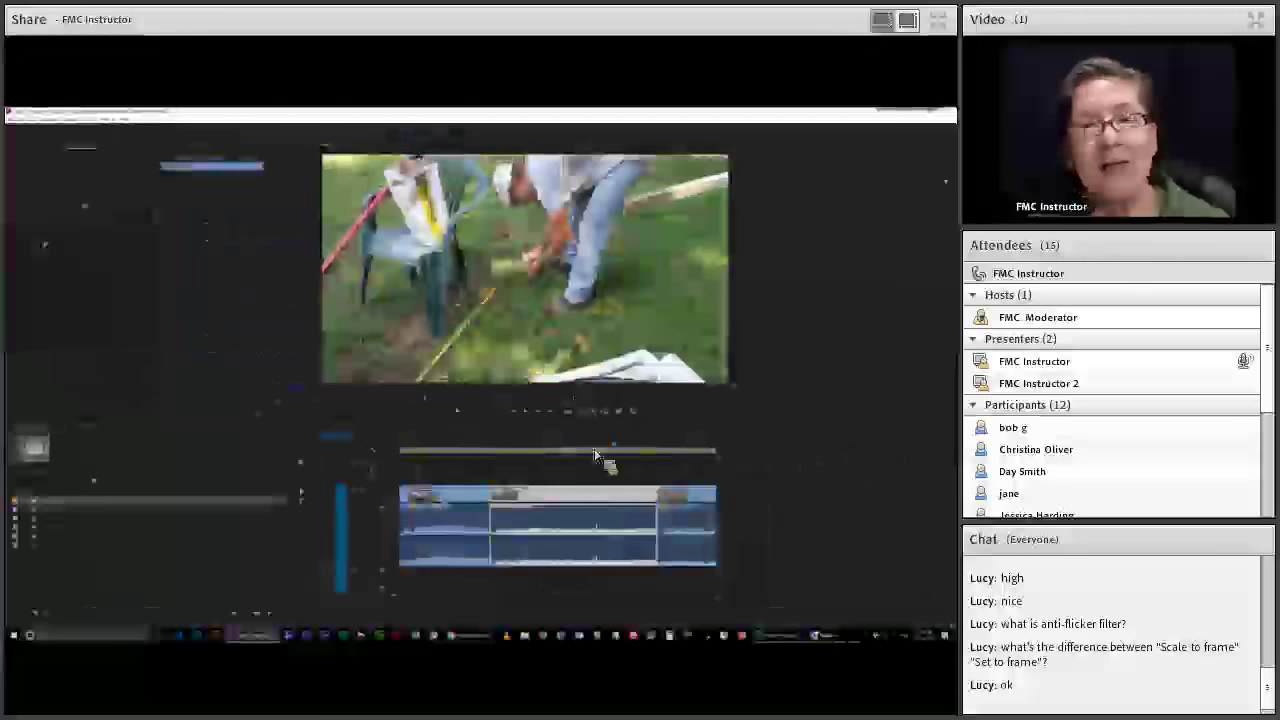
drag(594, 455, 396, 455)
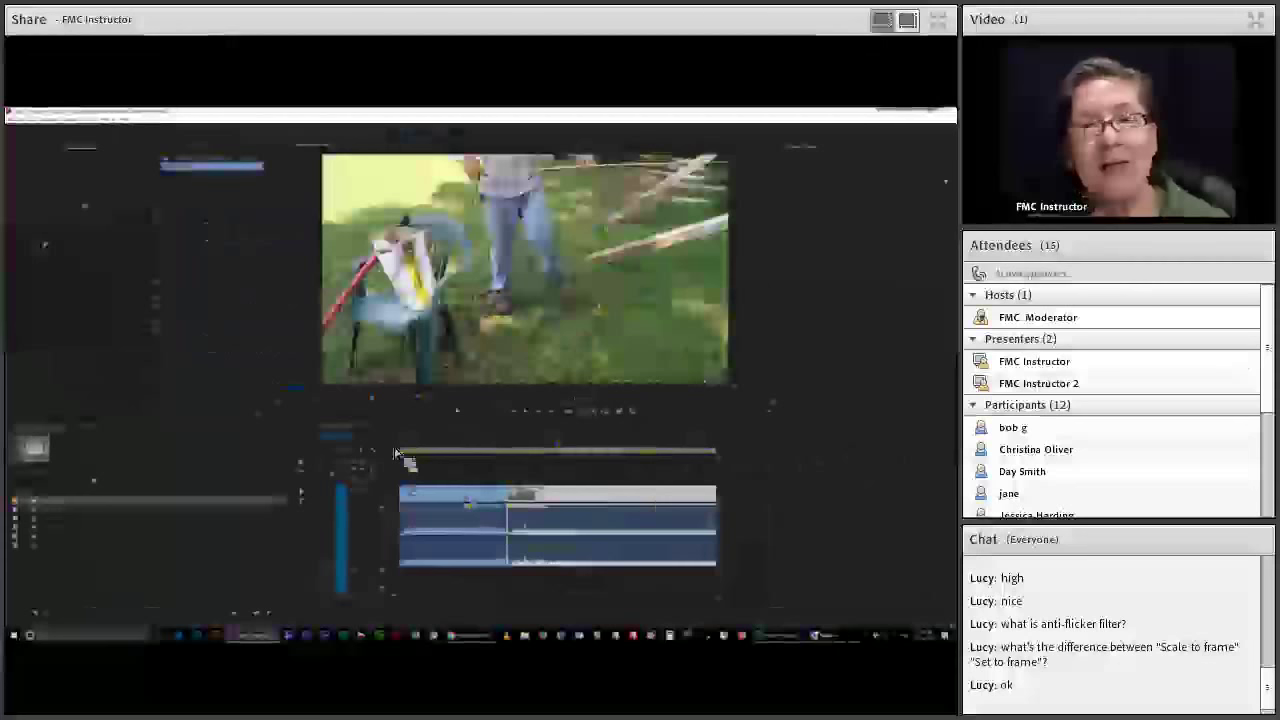
Step: Move the playhead earlier in the sequence using the timeline ruler
click(457, 455)
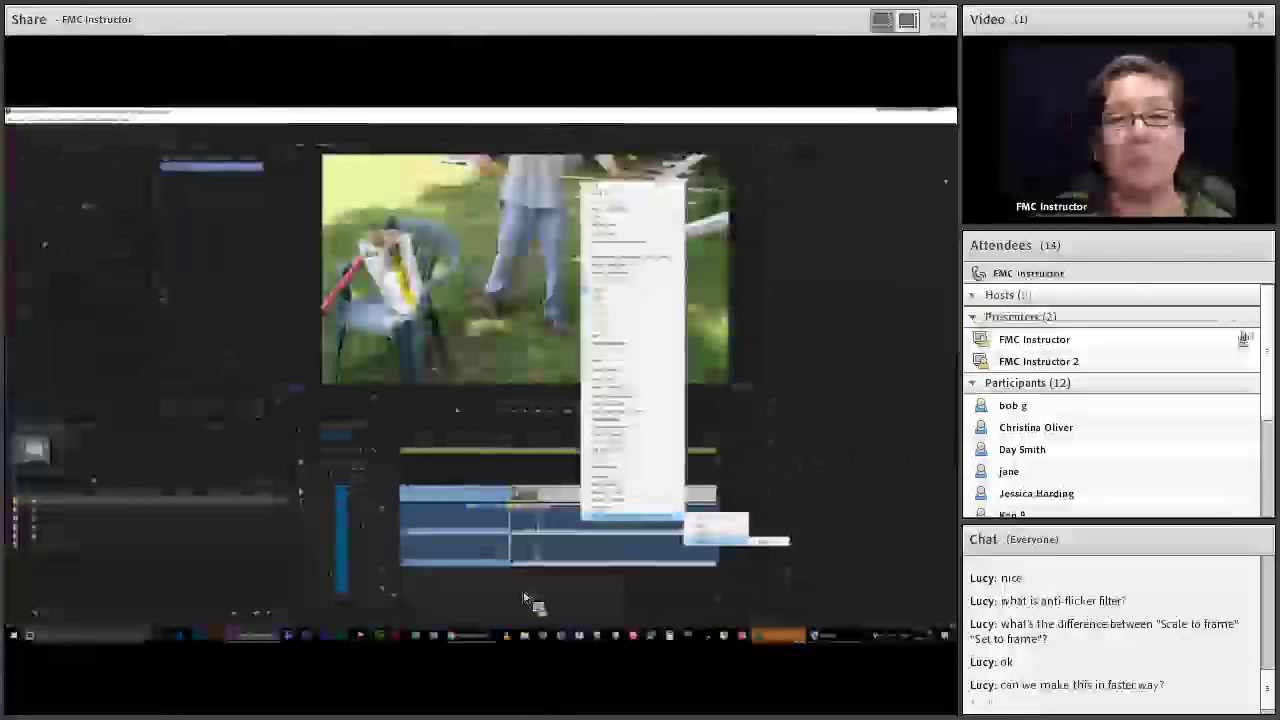
Step: Bring up the media browser, then start playback of the sequence
key(Return)
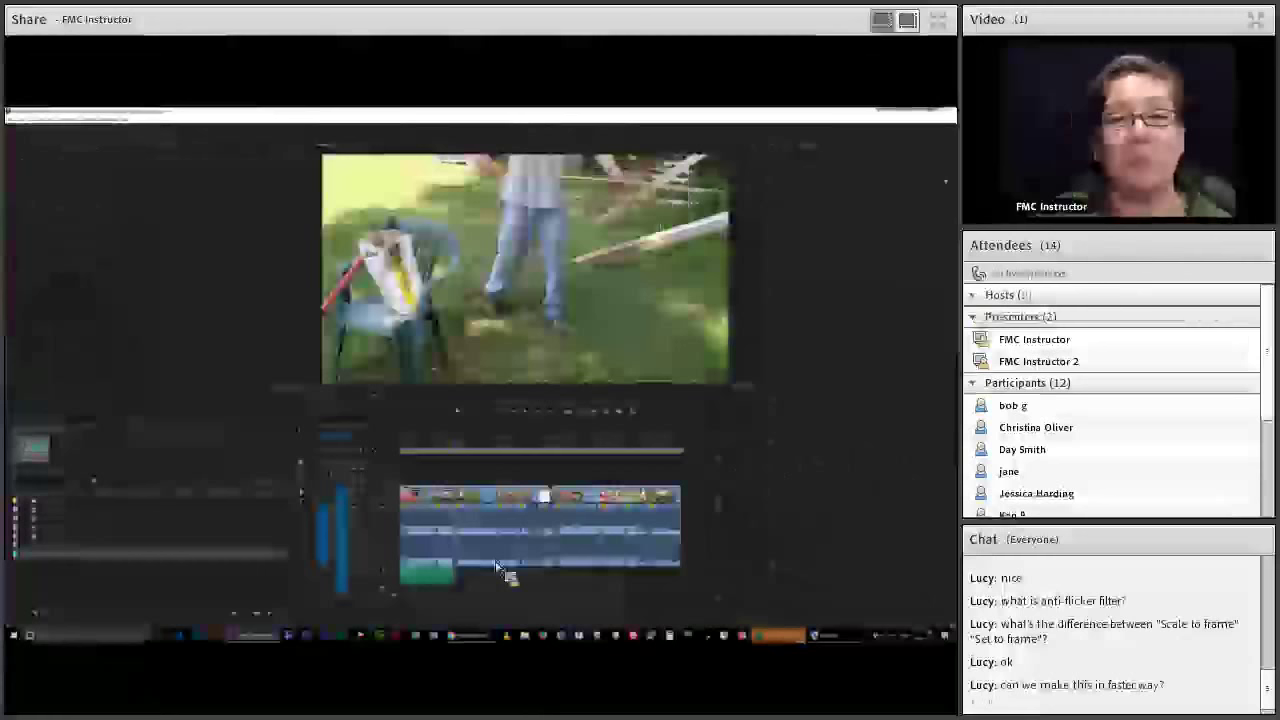
key(space)
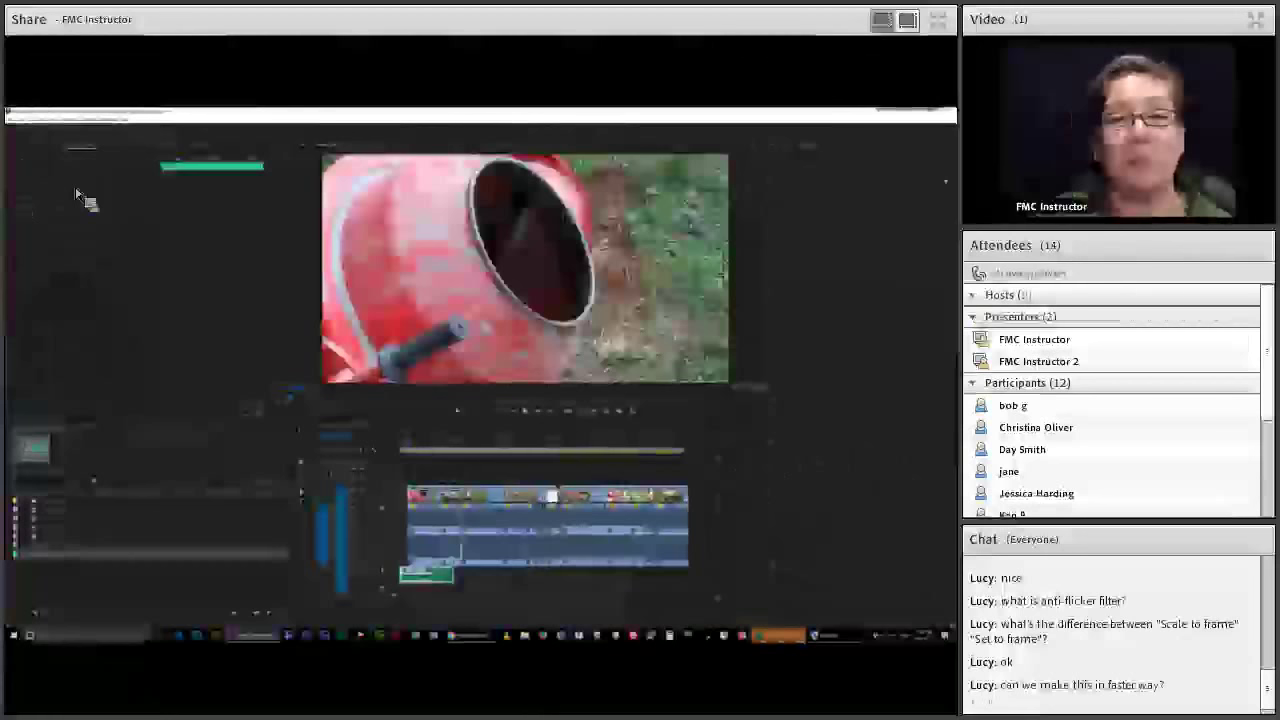
Step: Maximize the Audio Clip Mixer panel group, then move the playhead to a black frame
key(grave)
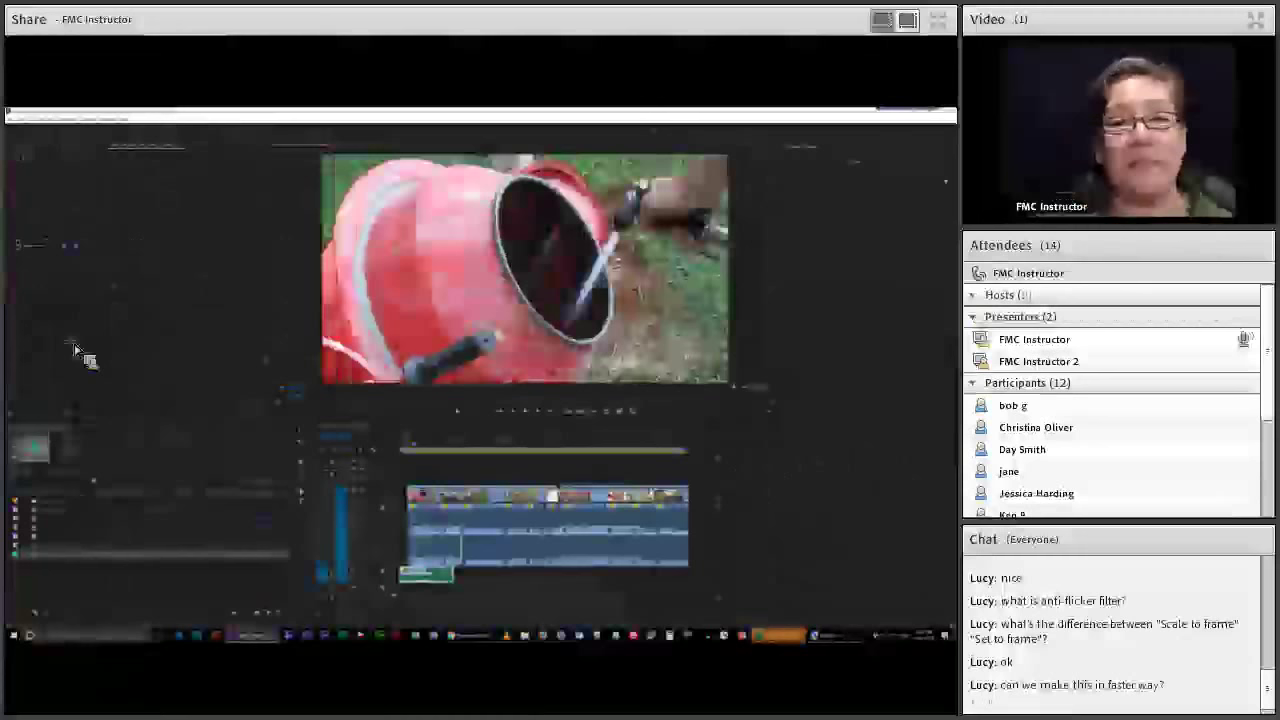
click(397, 585)
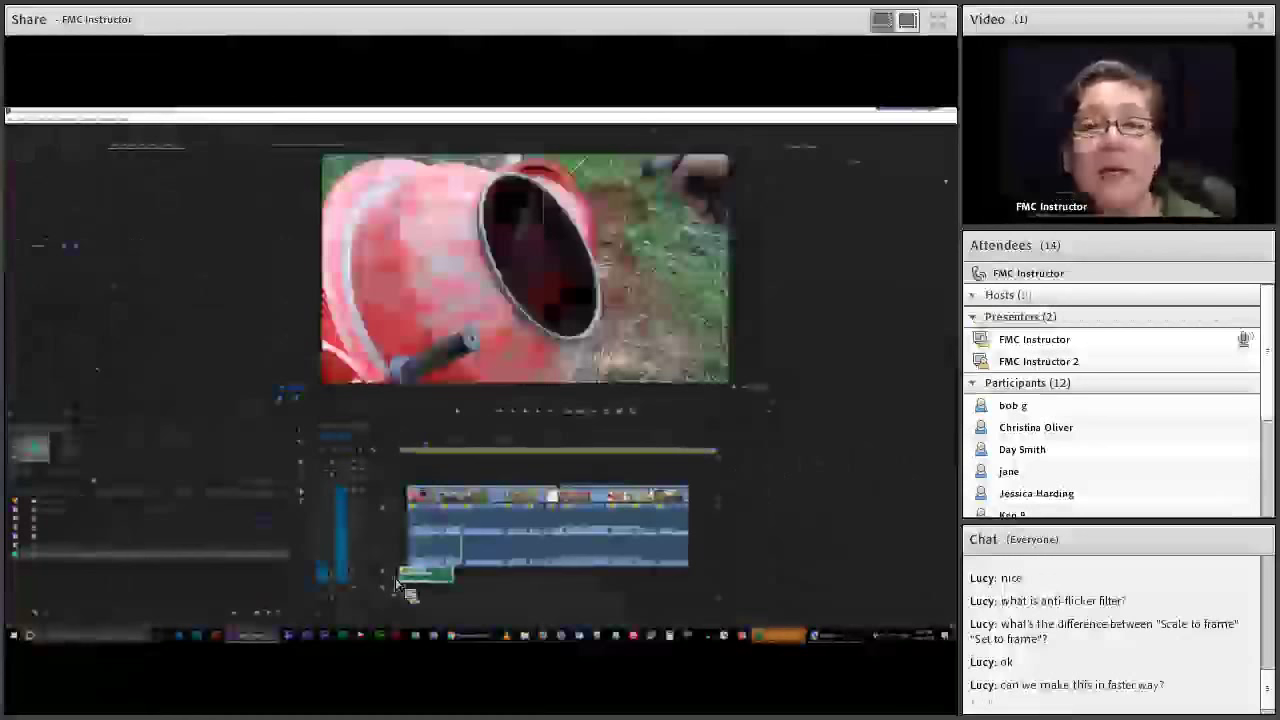
Step: Drag the music clip onto the empty audio track beneath the video clips
drag(400, 585, 500, 600)
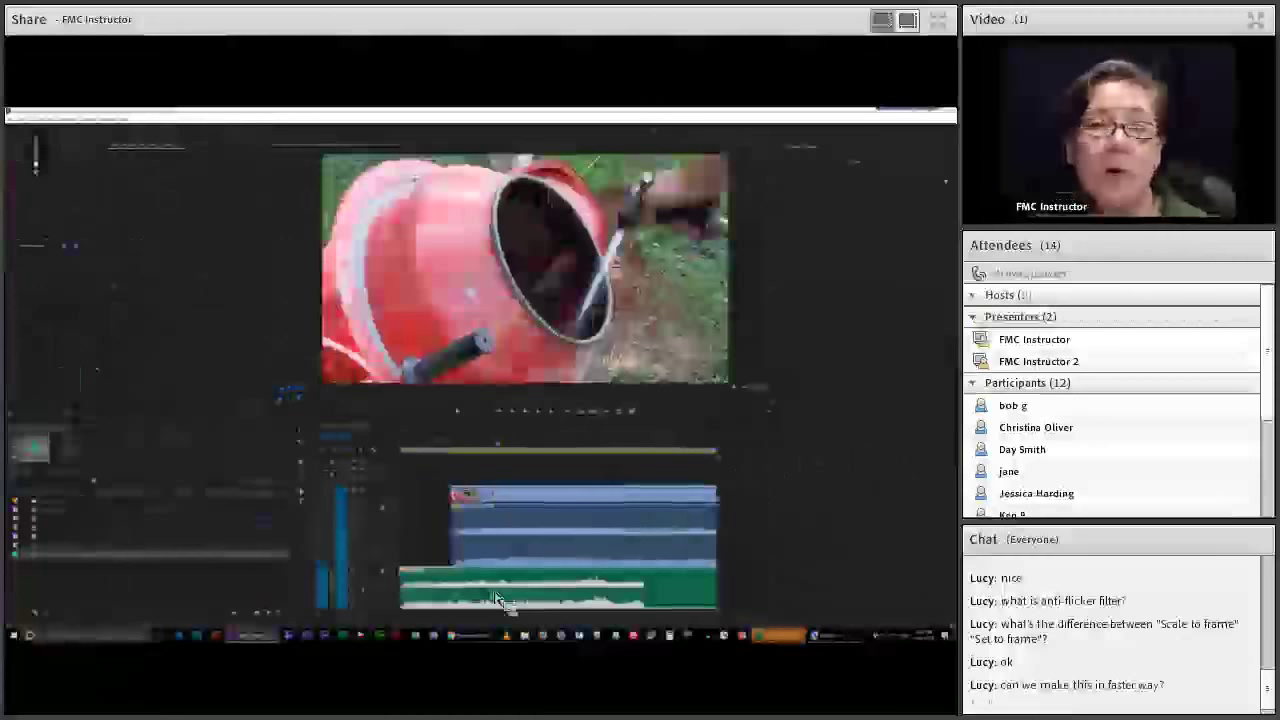
Step: Maximize the timeline panel, restore the full workspace, and drop open a main menu
key(grave)
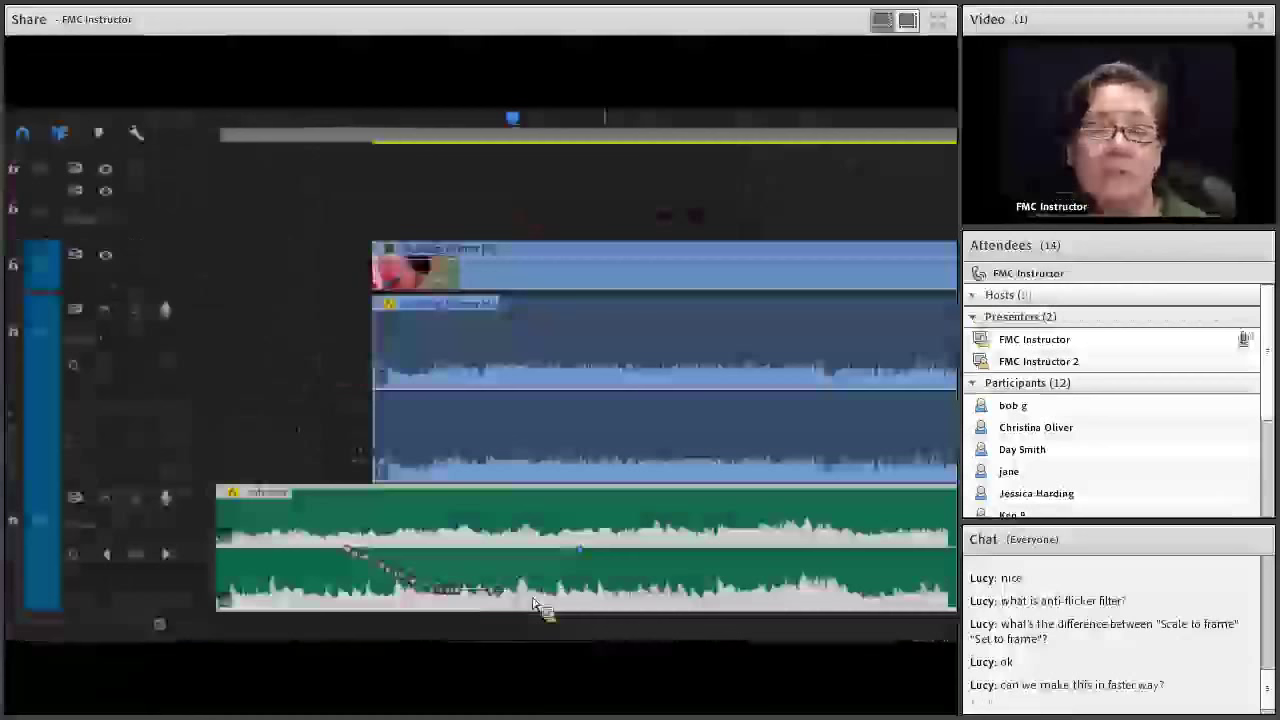
key(super+Escape)
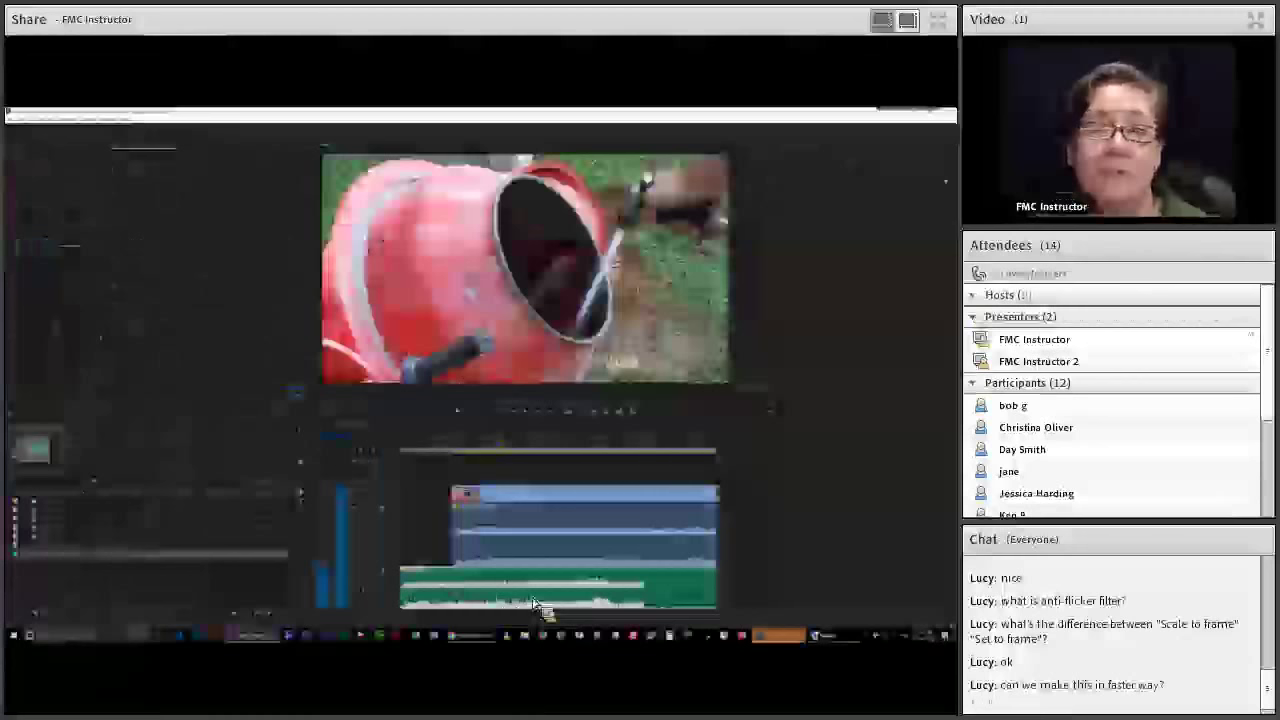
click(147, 119)
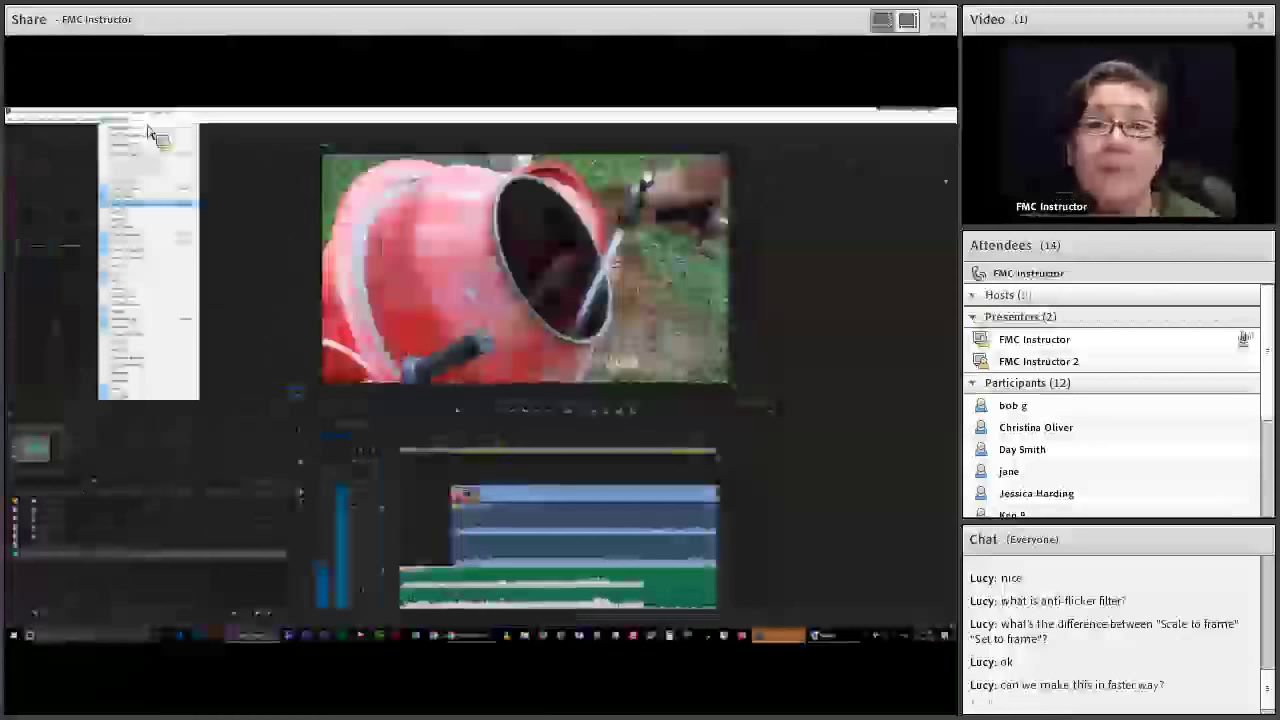
Step: Open the in-app music search panel from the Window menu's extensions list
click(148, 131)
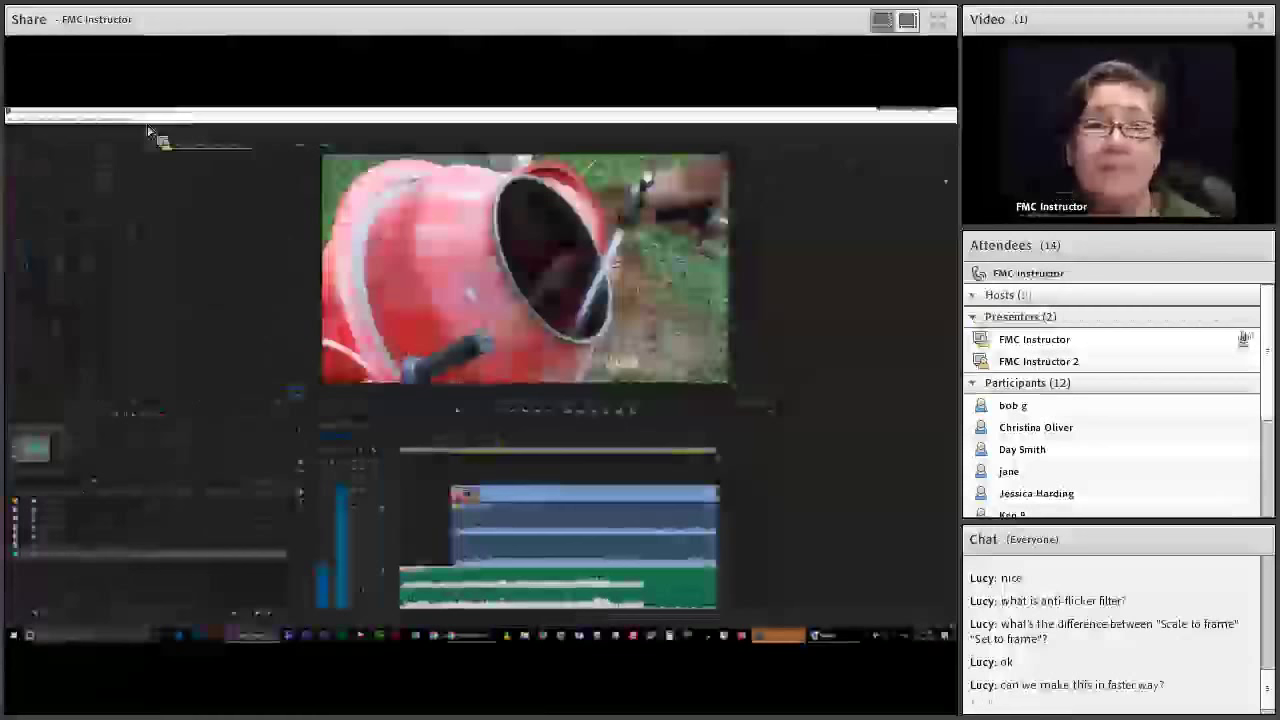
click(148, 131)
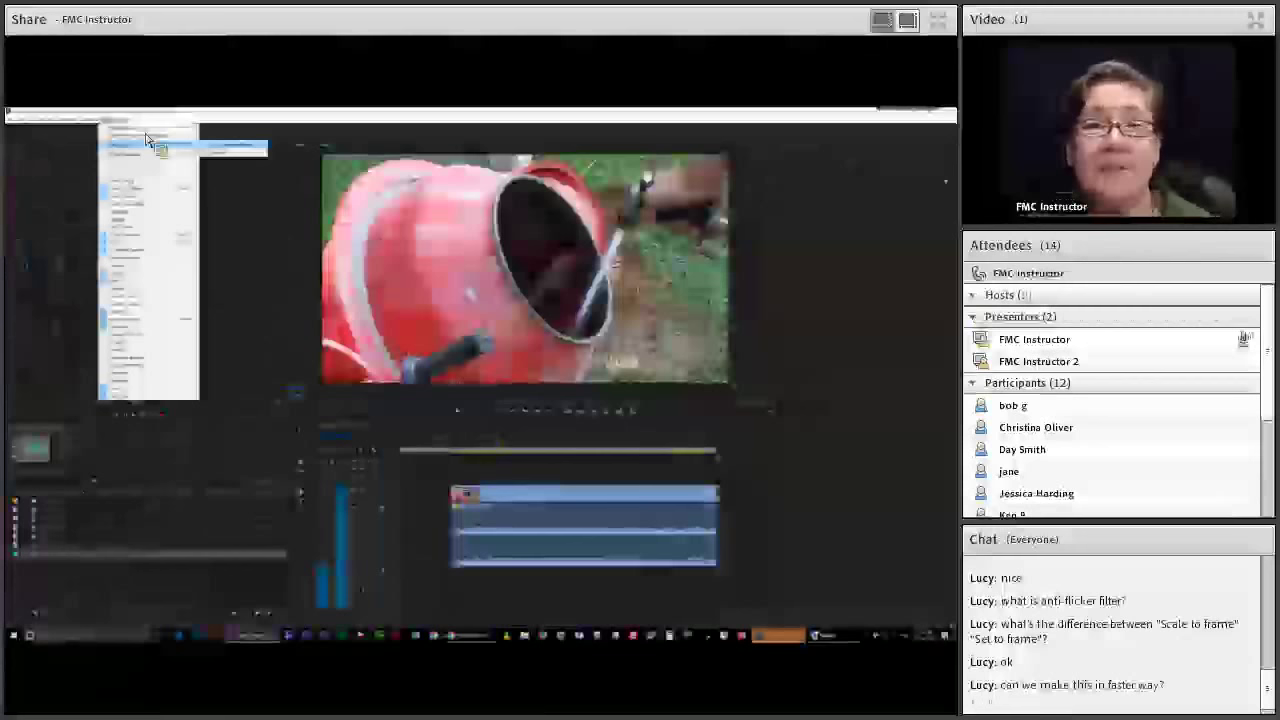
click(146, 141)
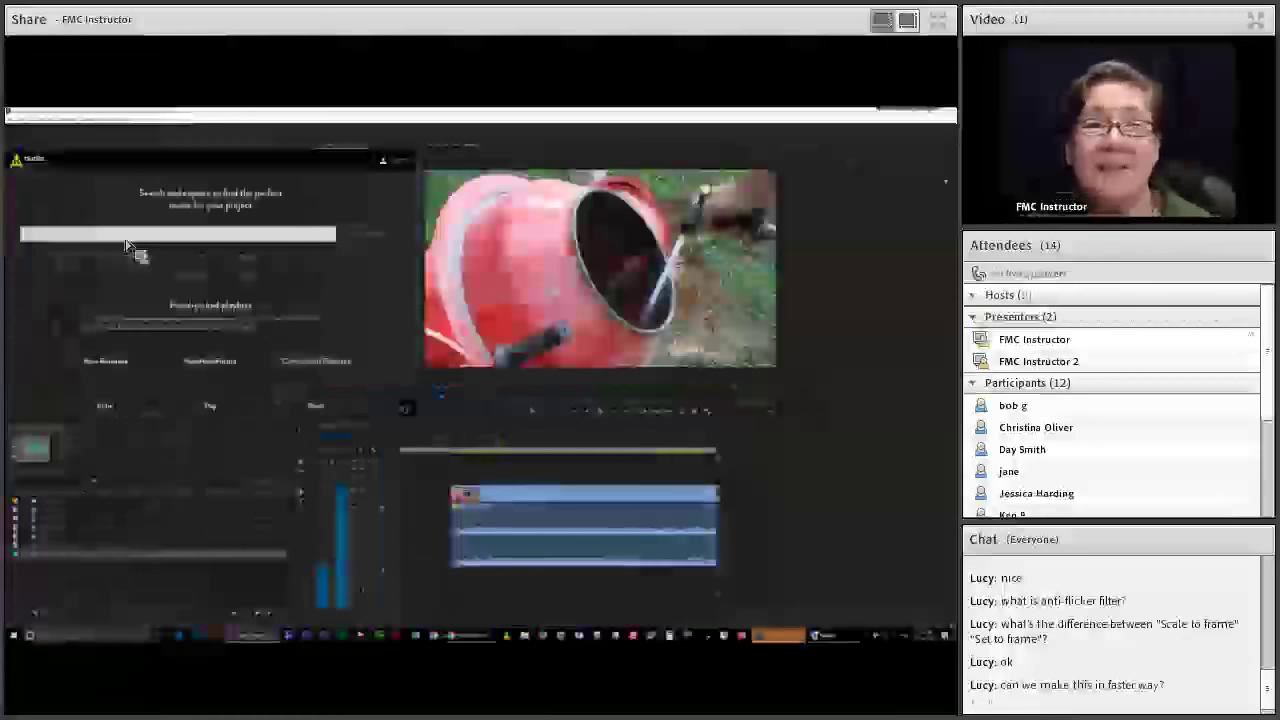
Step: Browse the music library into a category and preview its first track
click(126, 238)
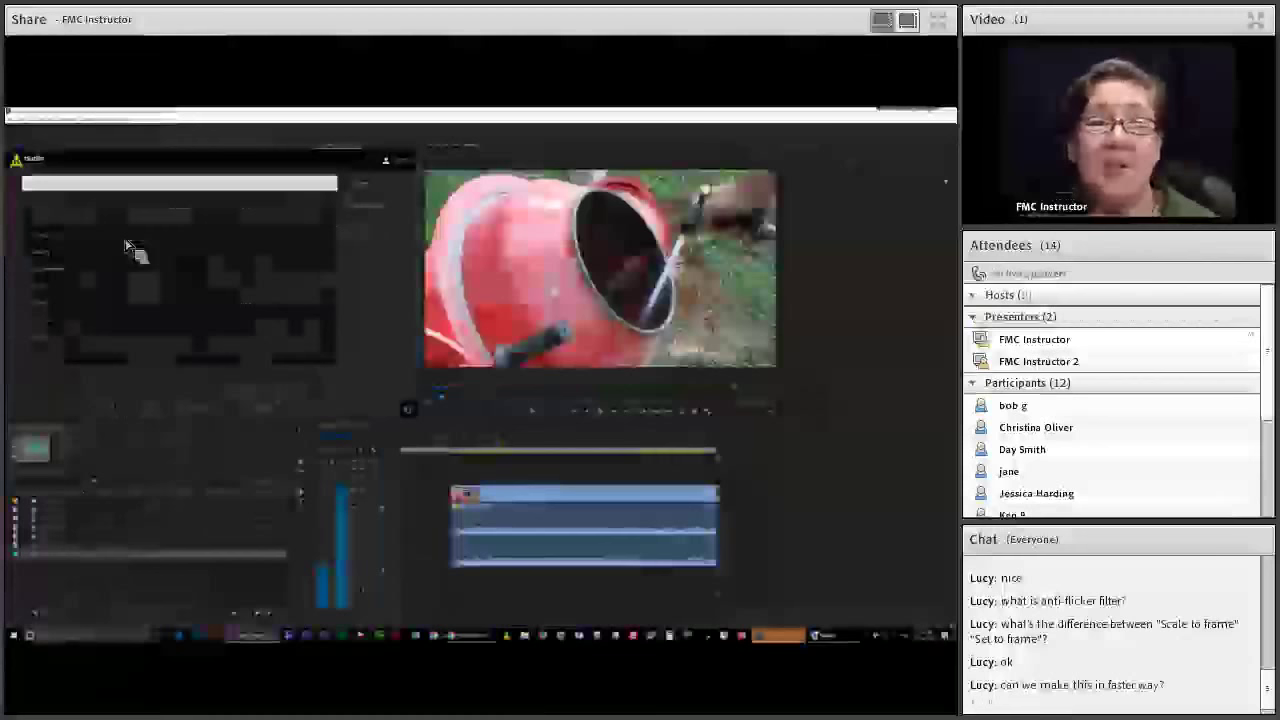
click(126, 246)
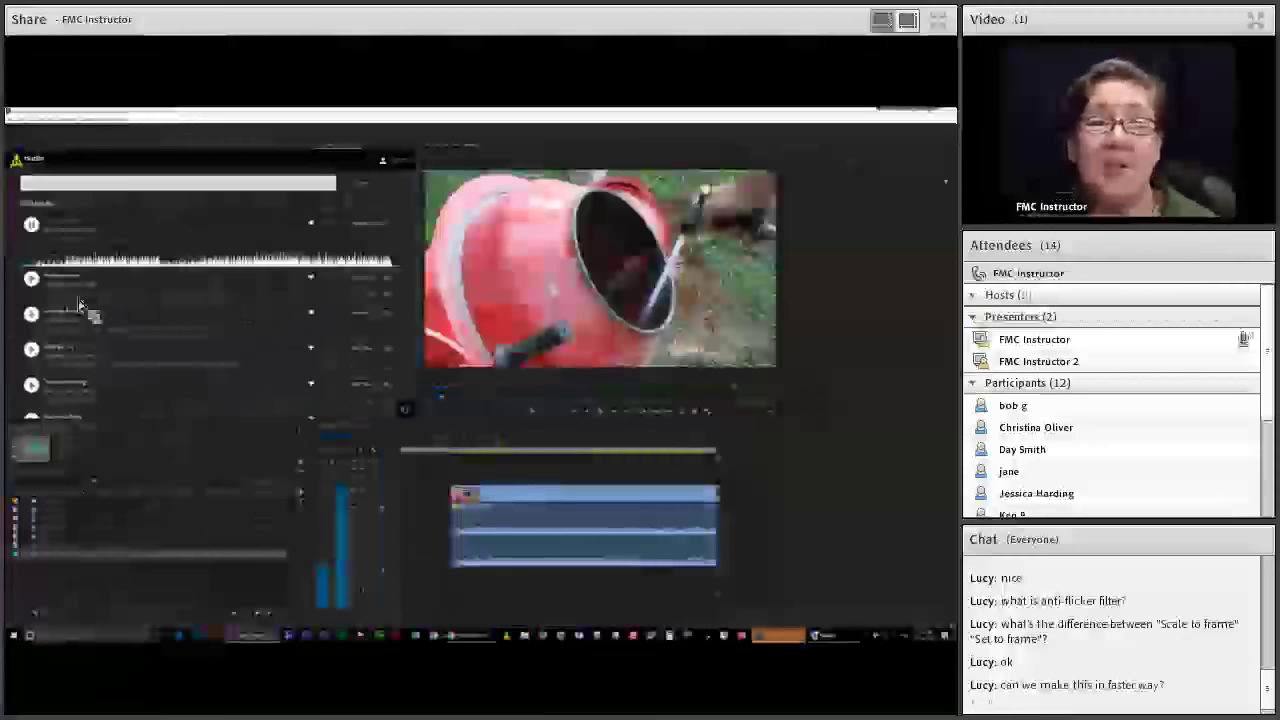
Step: Preview the third music track, scroll the list, and try adding the track to the sequence
click(79, 304)
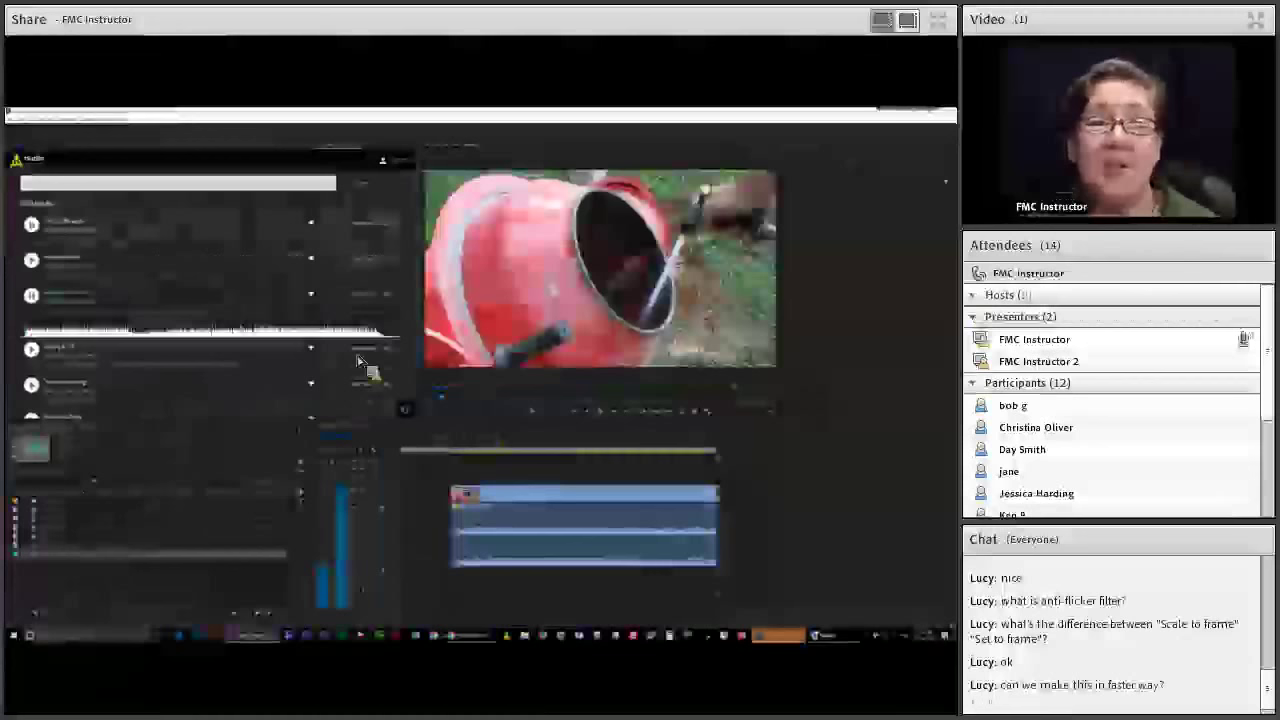
scroll(358, 360, down, 1)
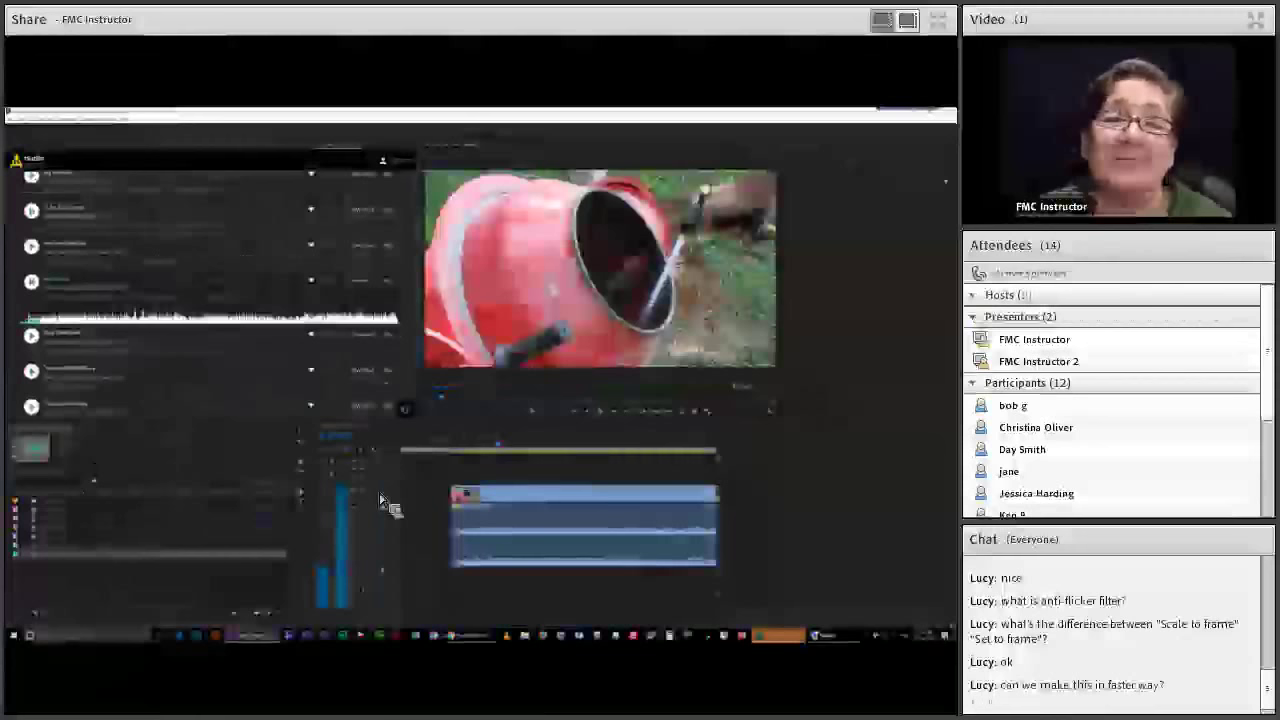
click(370, 275)
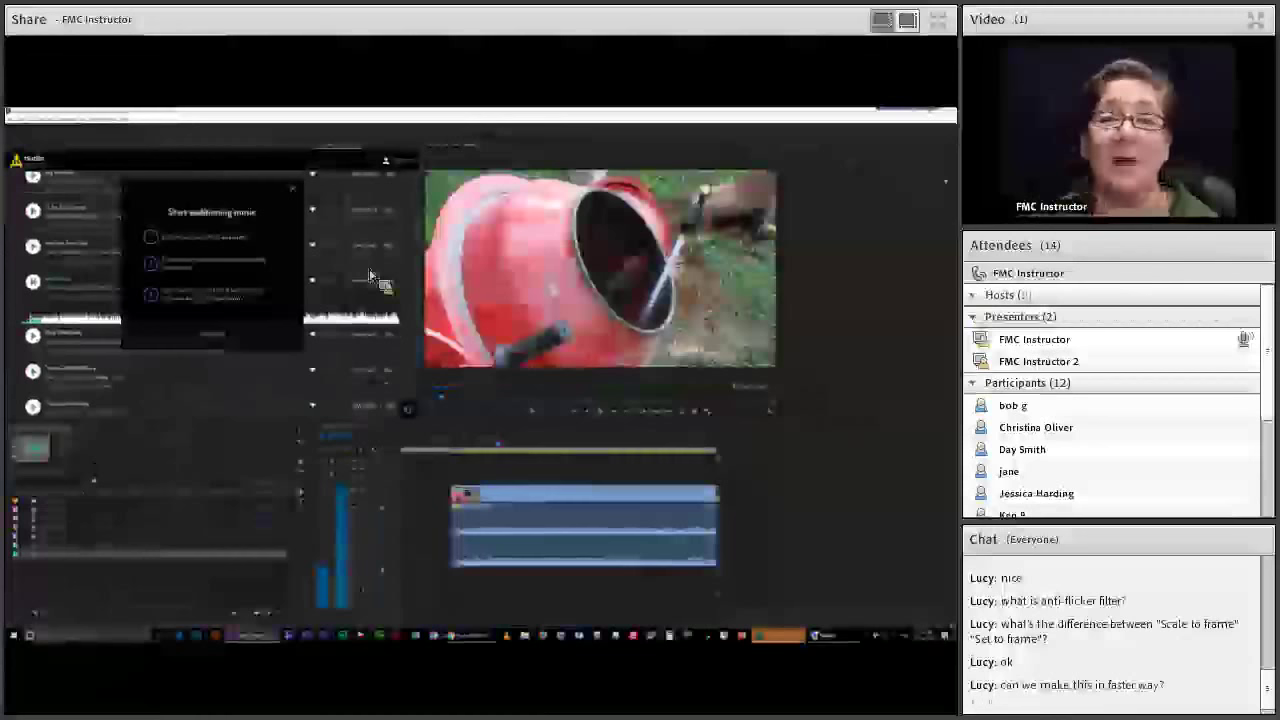
Step: Switch to the browser showing the stock music licensing website
key(alt+Tab)
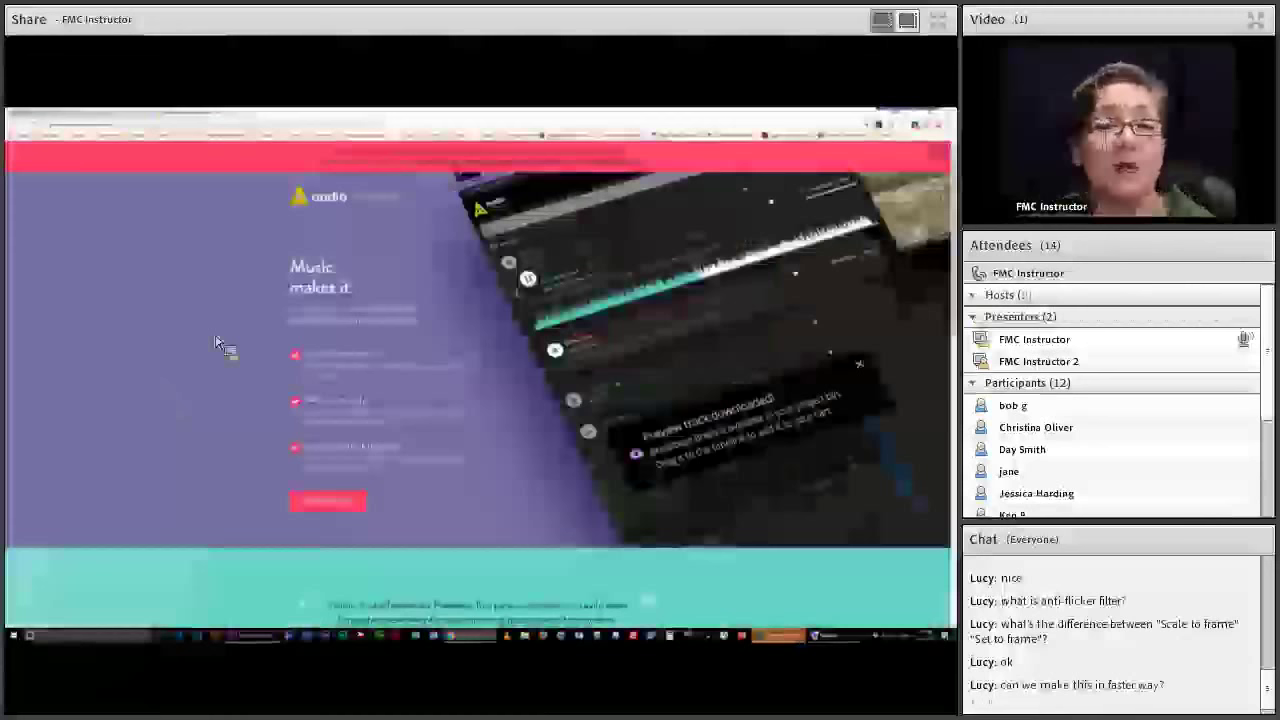
Step: Switch back from the browser to Premiere Pro's music track list
key(alt+Tab)
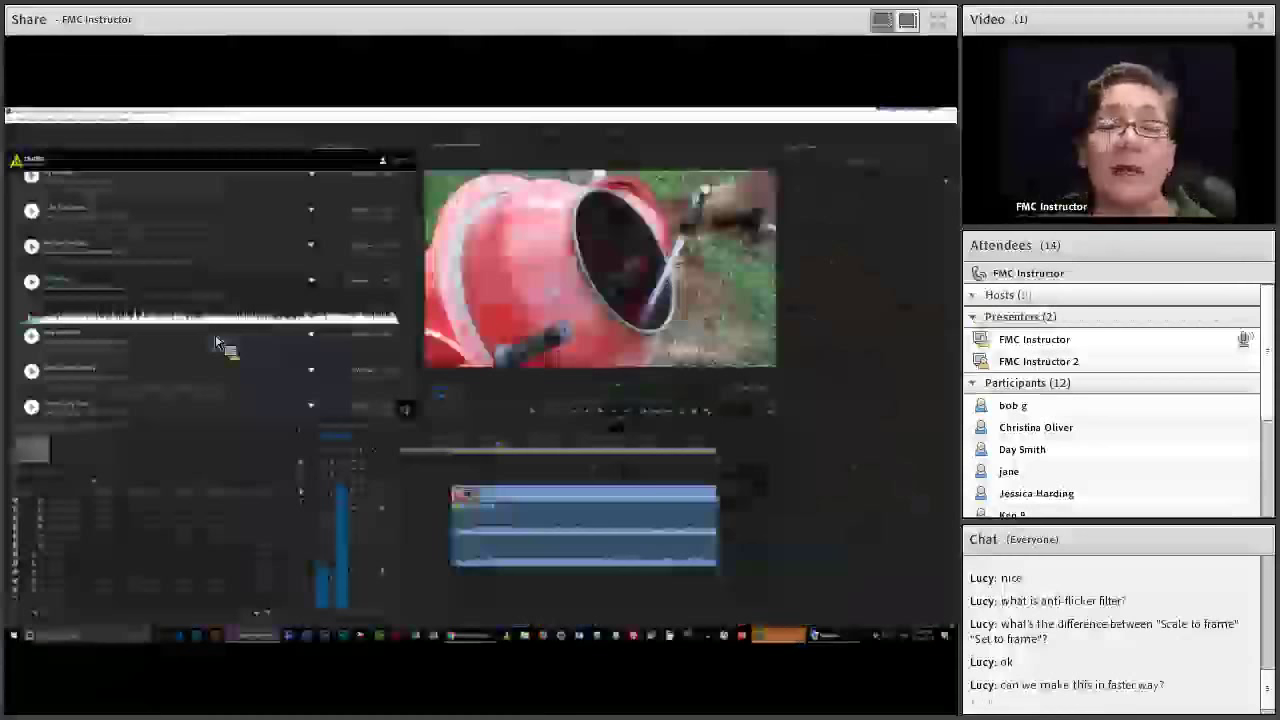
Step: Retry adding a track, pick a suggested search, and preview the first listed track
click(216, 342)
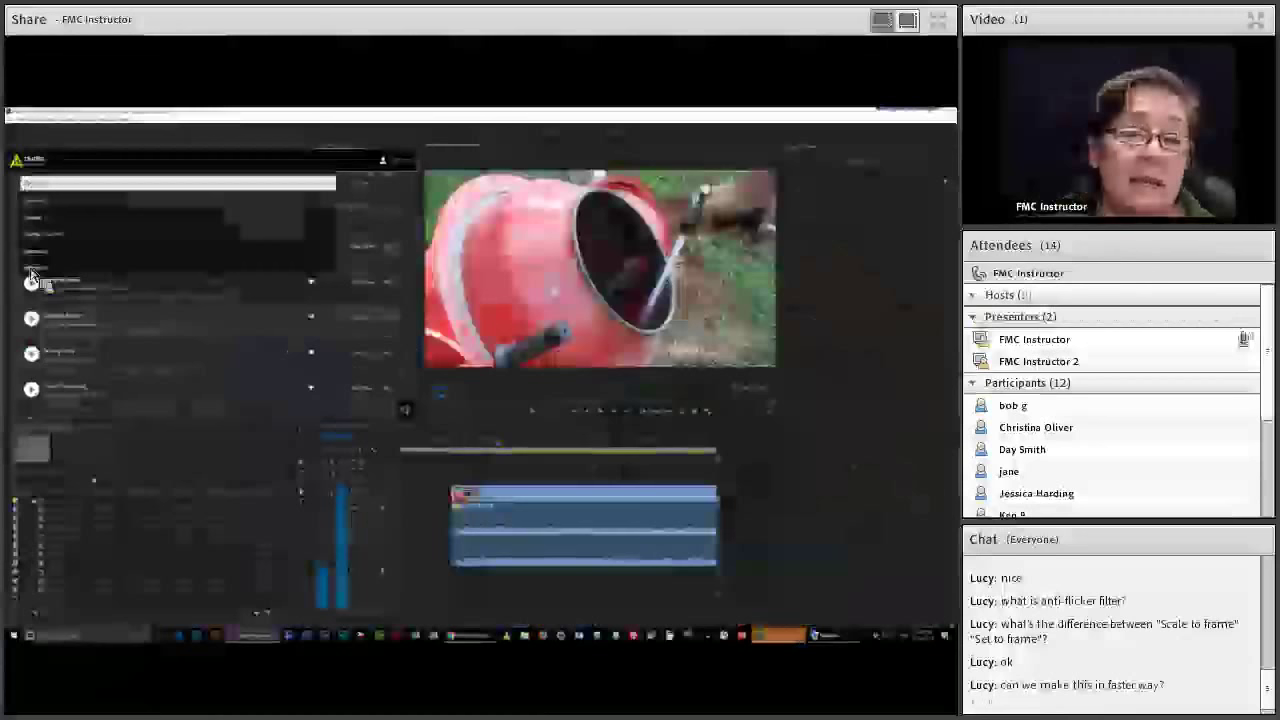
click(32, 272)
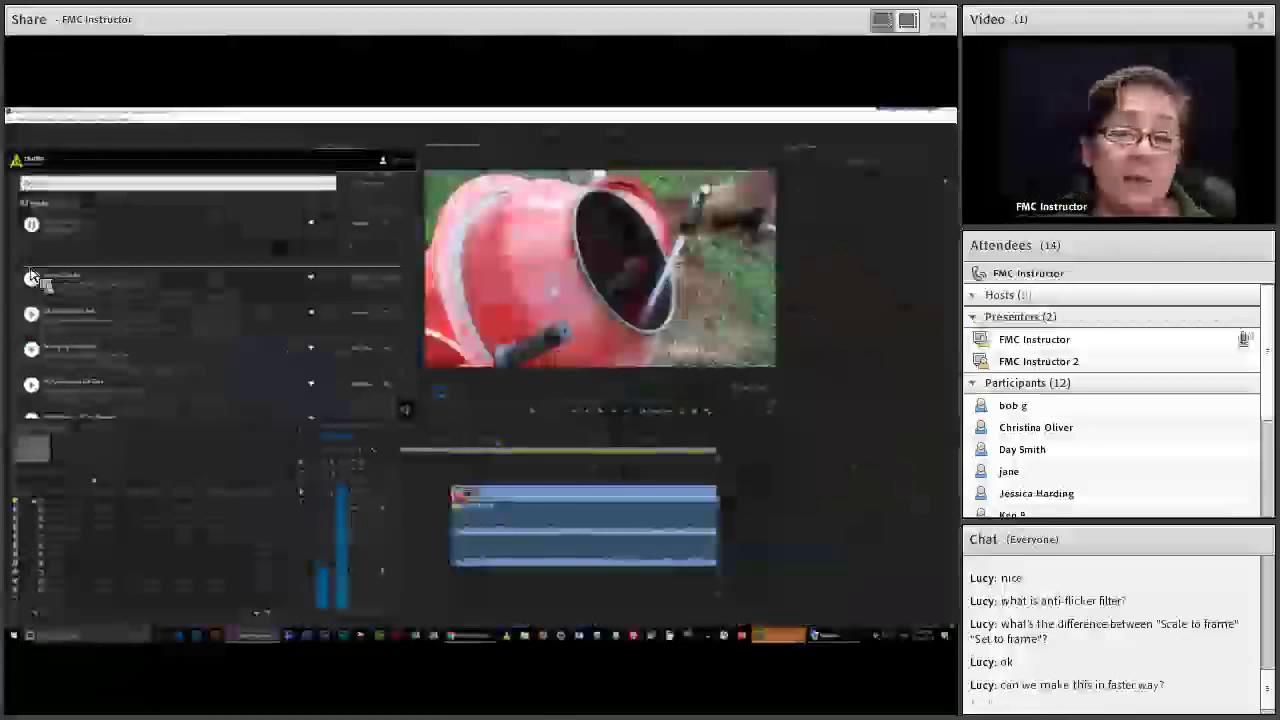
click(226, 234)
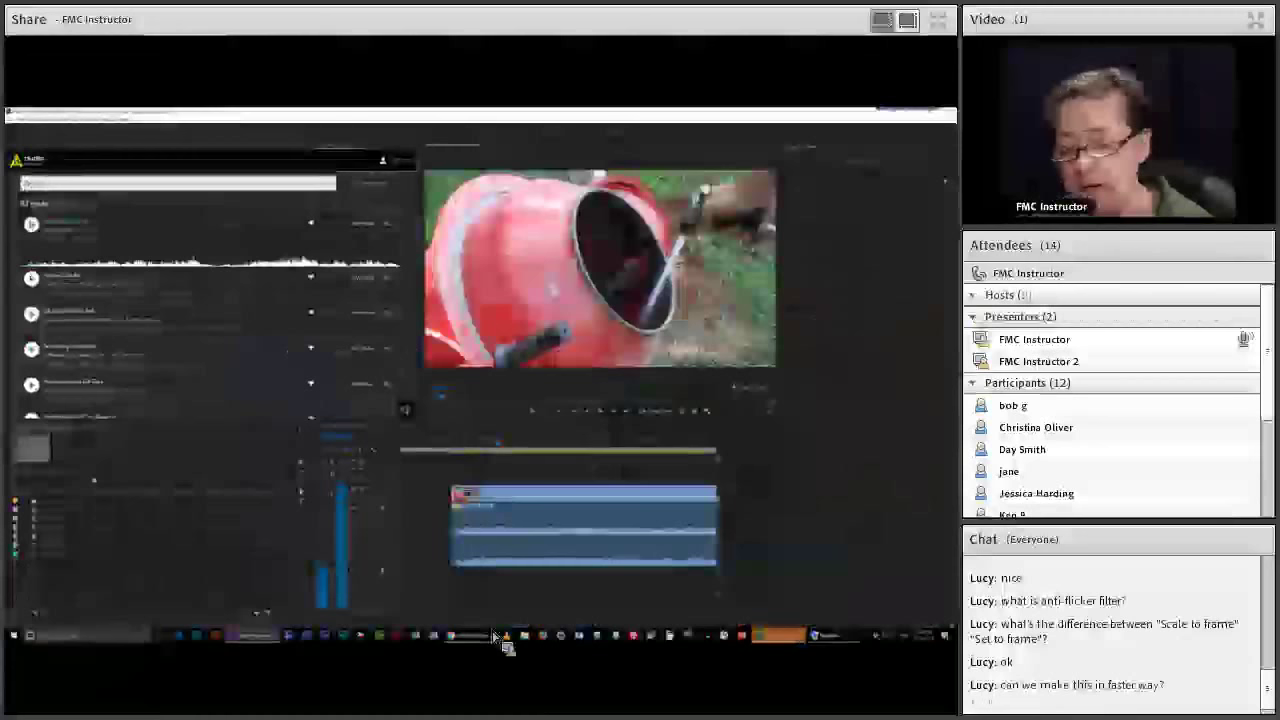
Step: Look through the downloaded mp3 tracks in File Explorer, then return to Premiere Pro
click(496, 636)
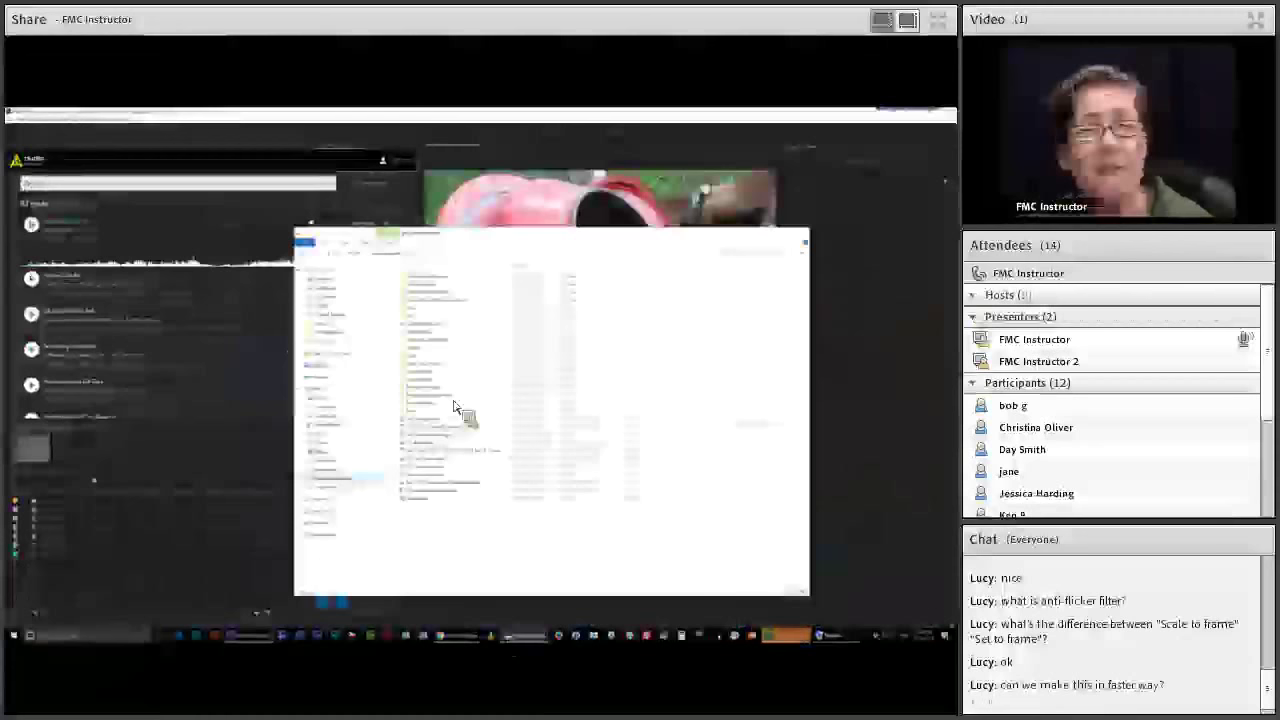
drag(453, 407, 67, 312)
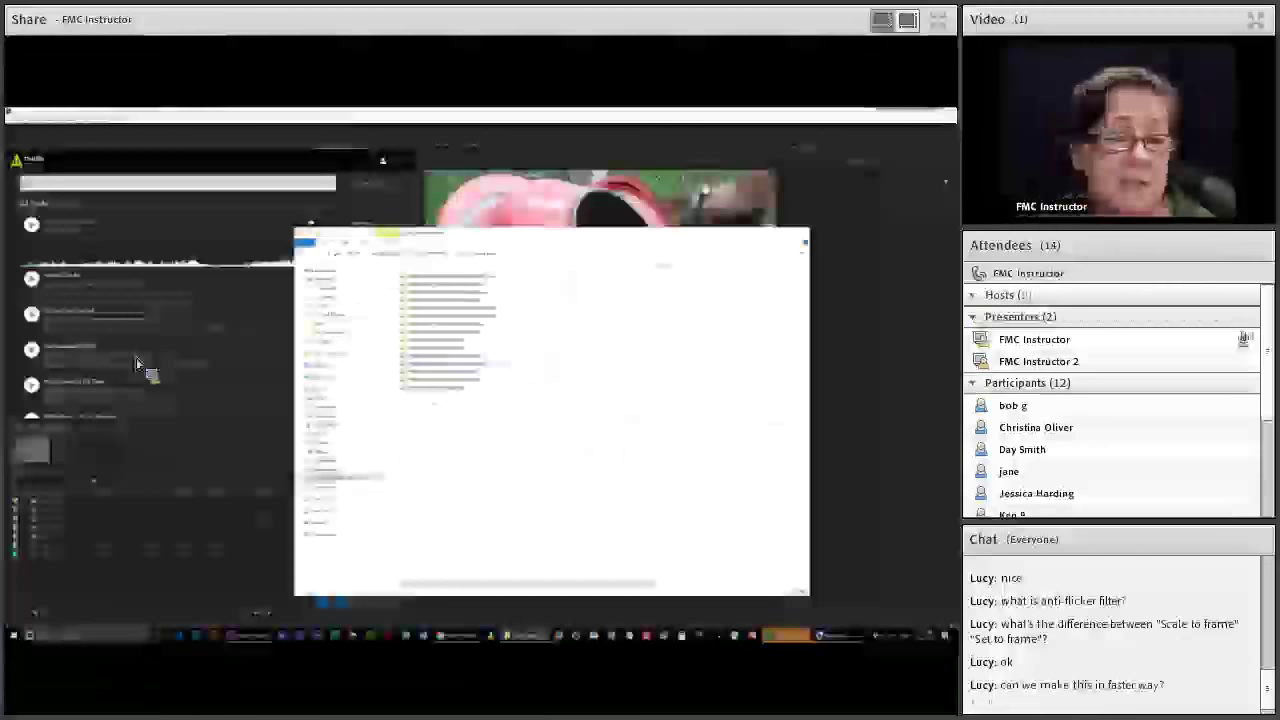
click(137, 363)
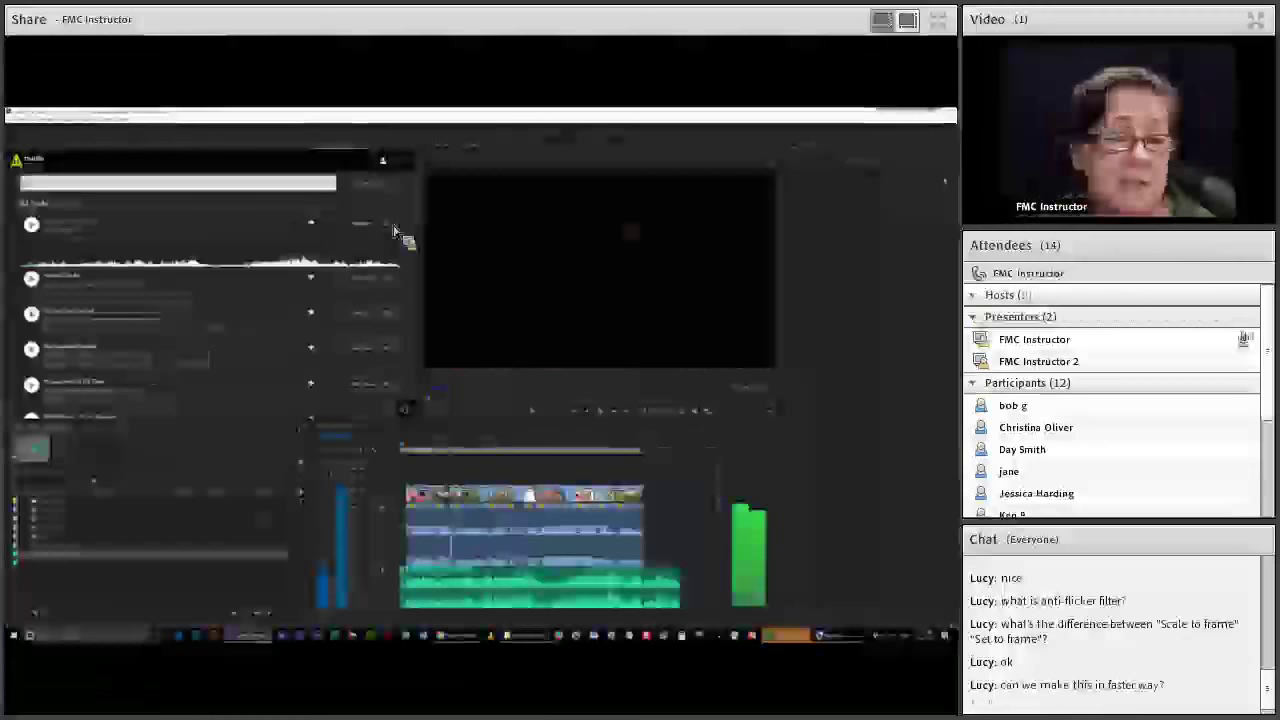
Step: Maximize the music panel to show all 92 tracks, led by Adagio For Strings
click(395, 232)
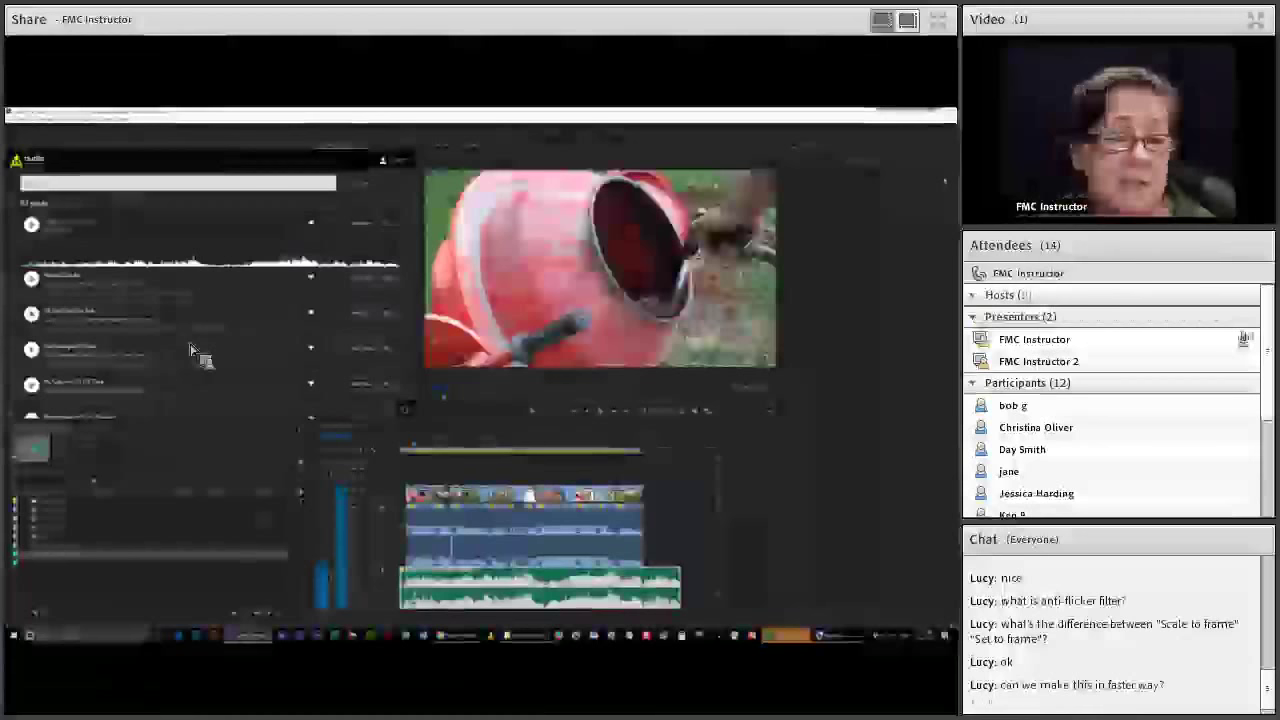
key(grave)
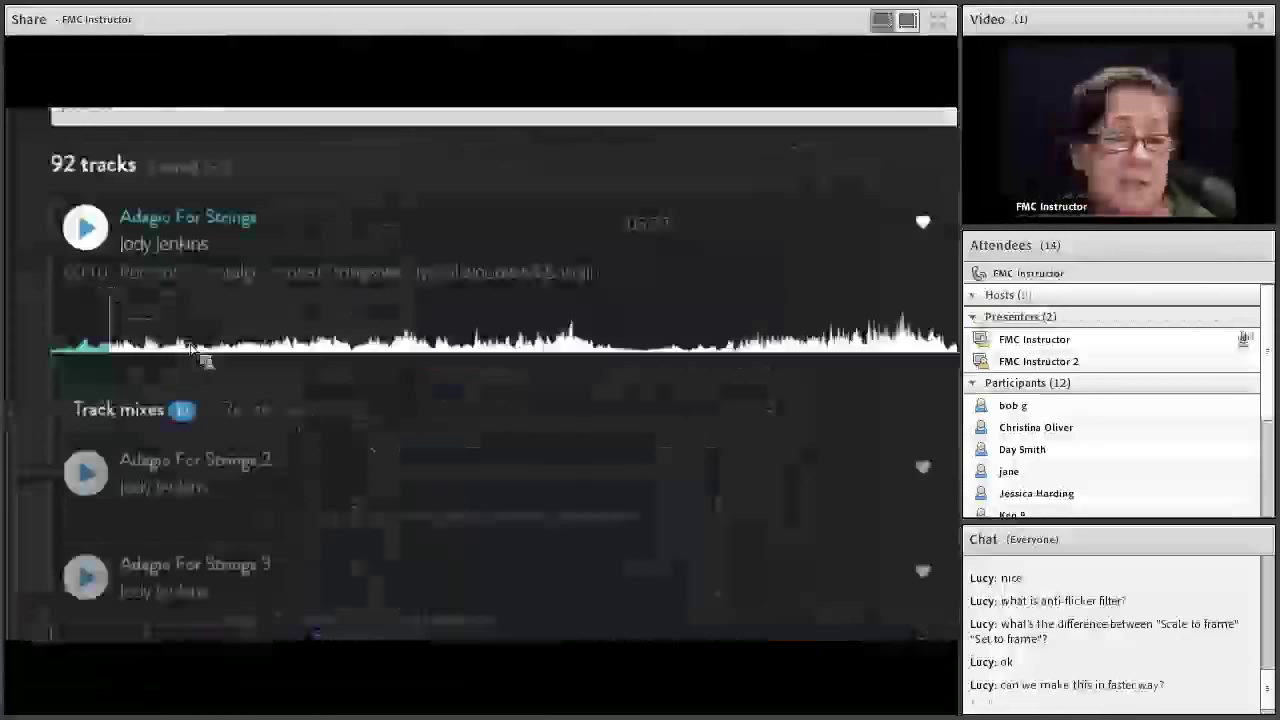
Step: Scroll the music panel down to the alternate track mixes of Adagio For Strings
scroll(197, 350, down, 5)
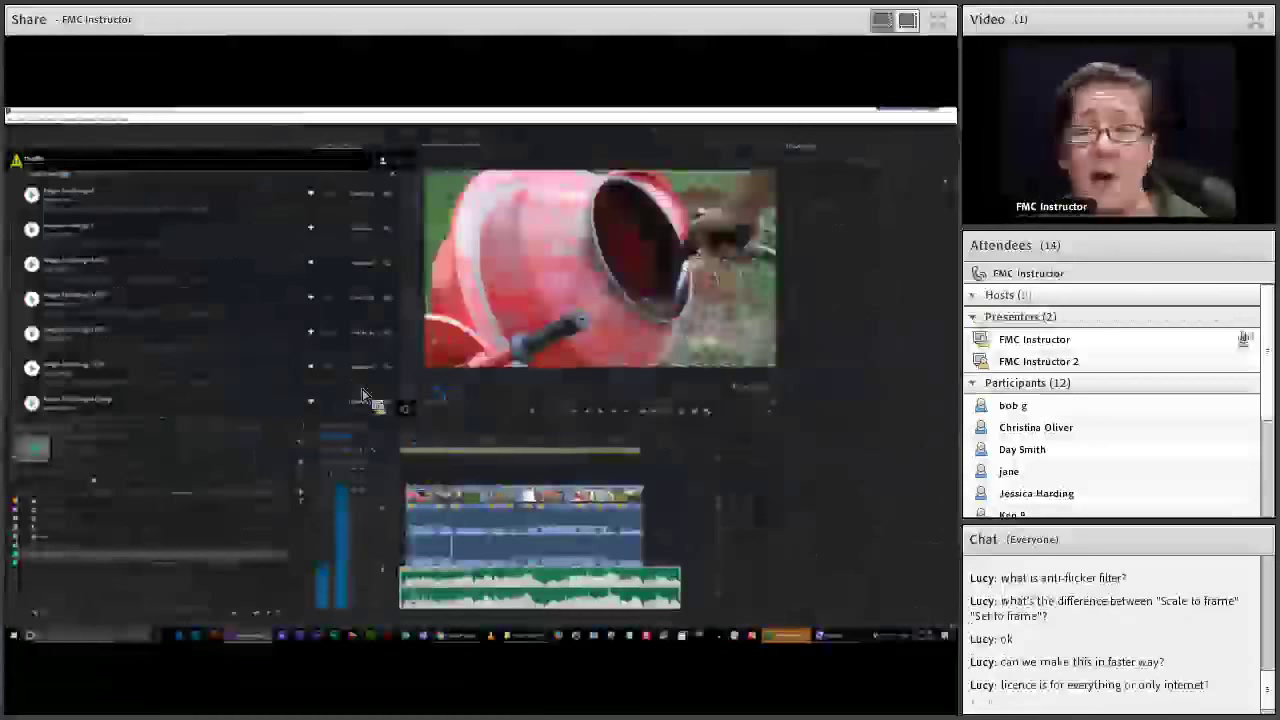
key(alt+Tab)
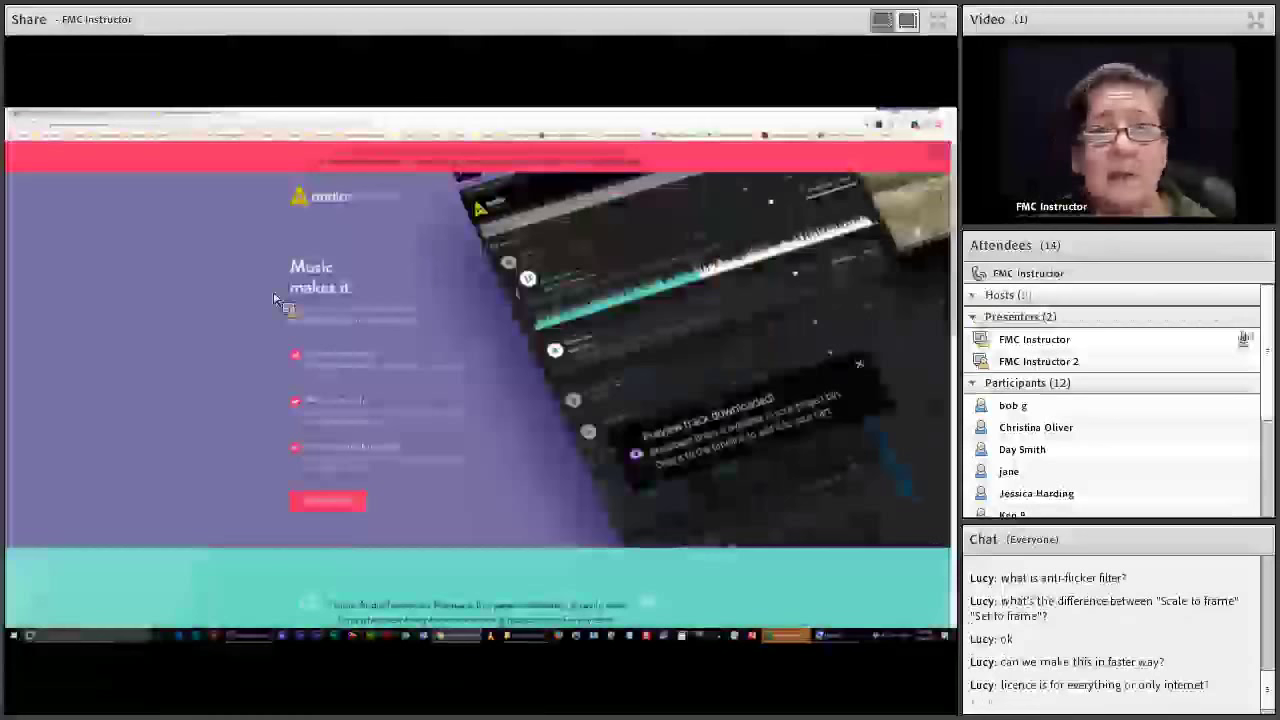
key(alt+Tab)
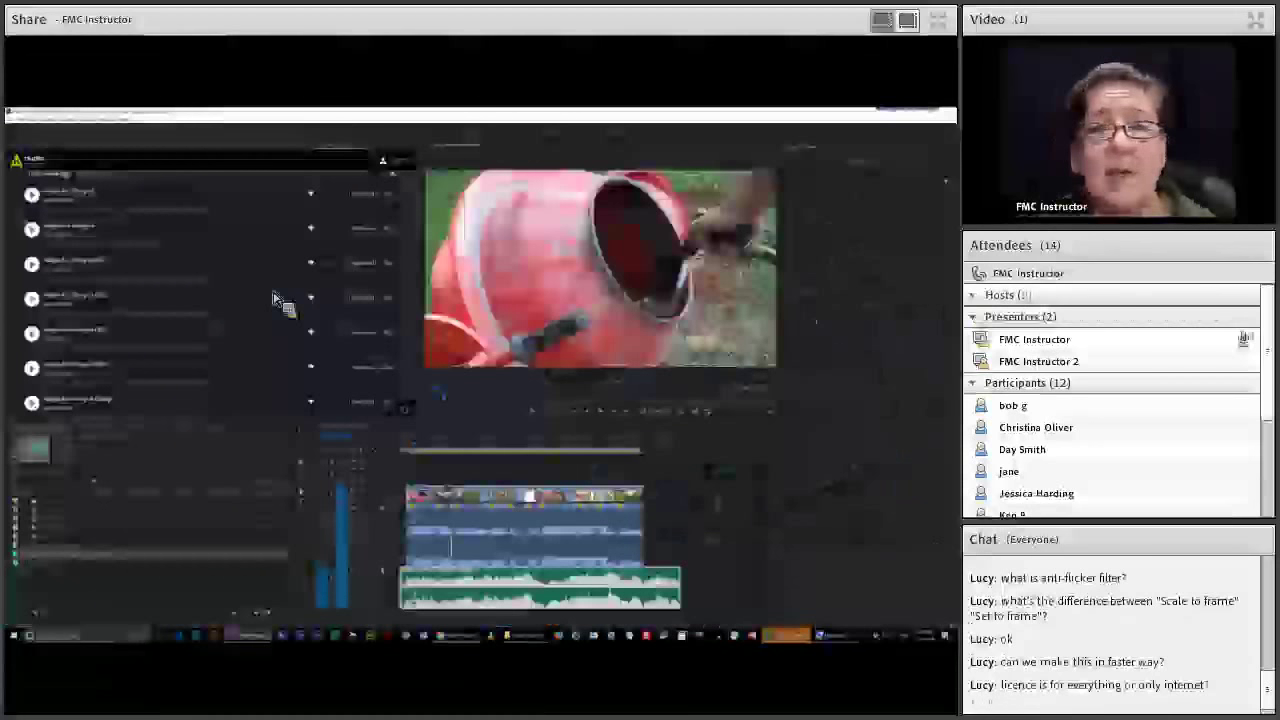
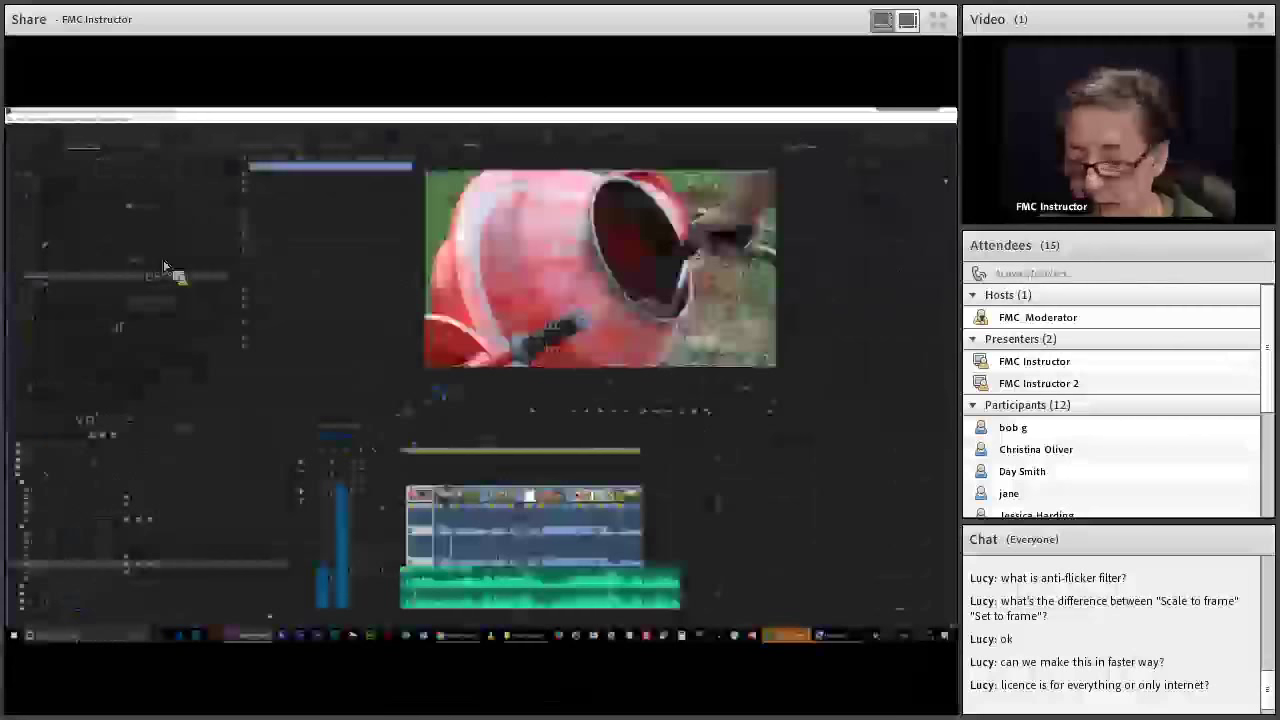
Step: Pick an option from the export settings list, then close Export Settings without exporting
click(164, 266)
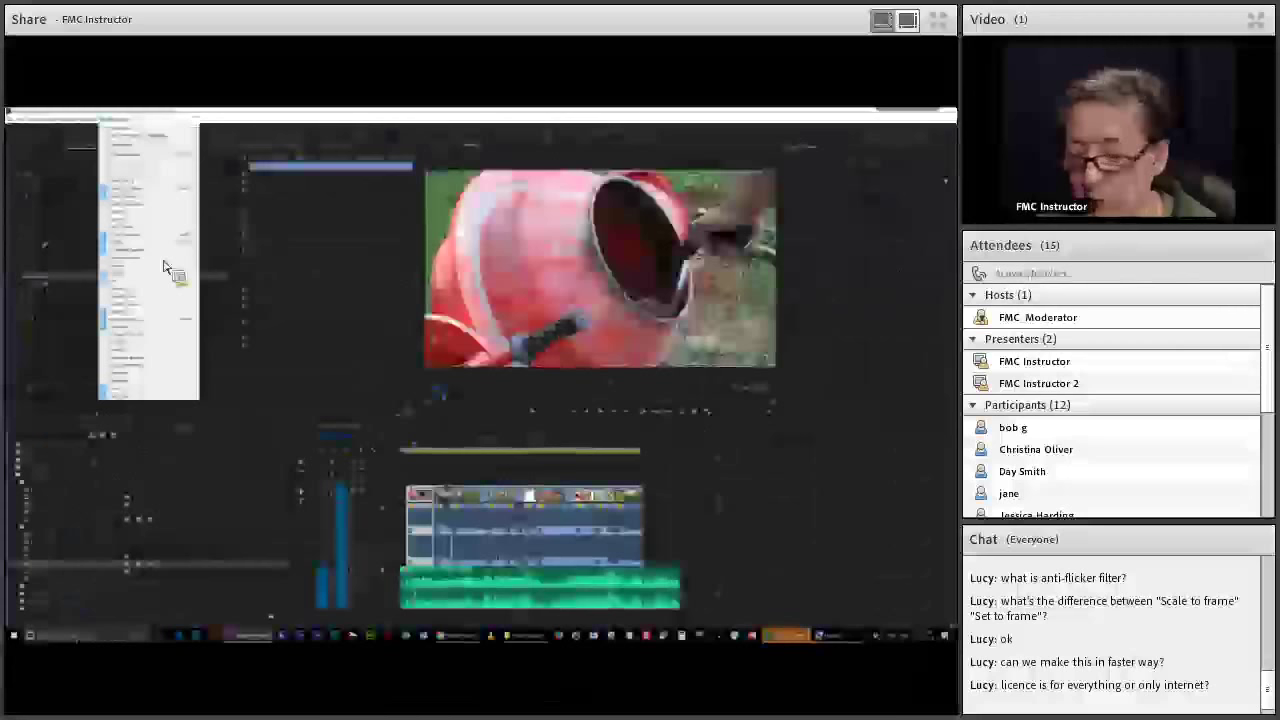
click(165, 268)
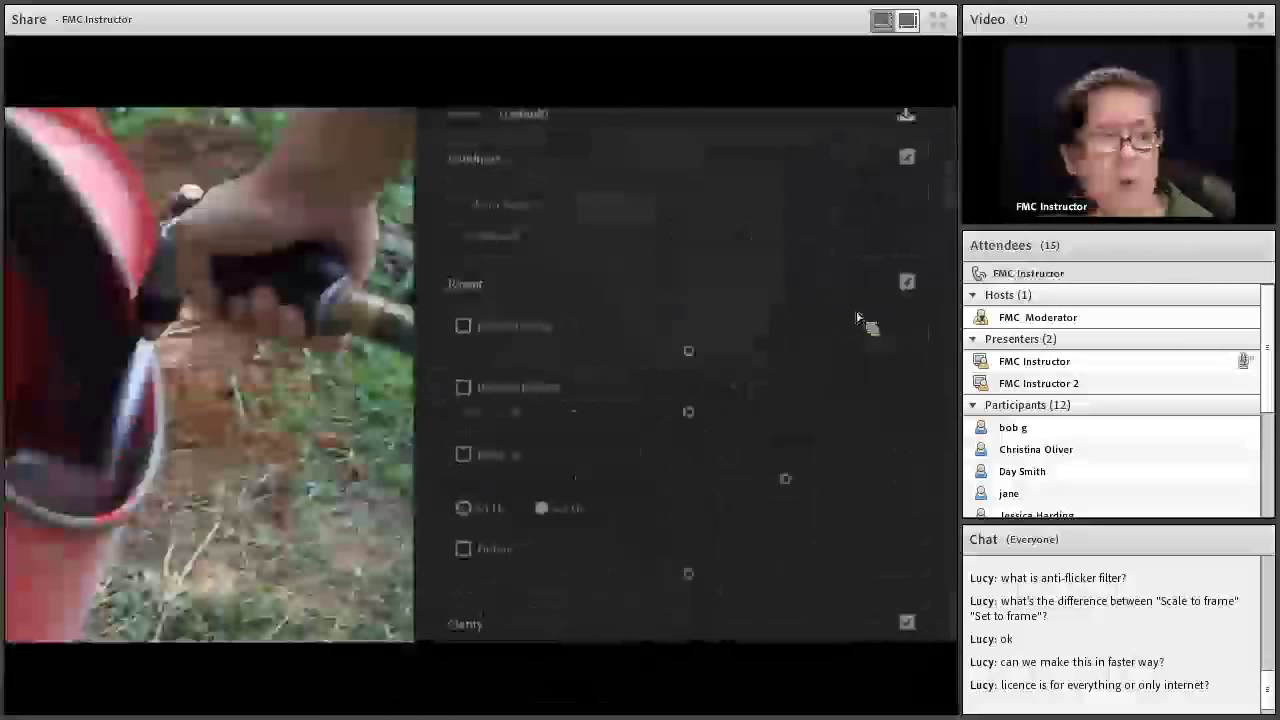
key(Escape)
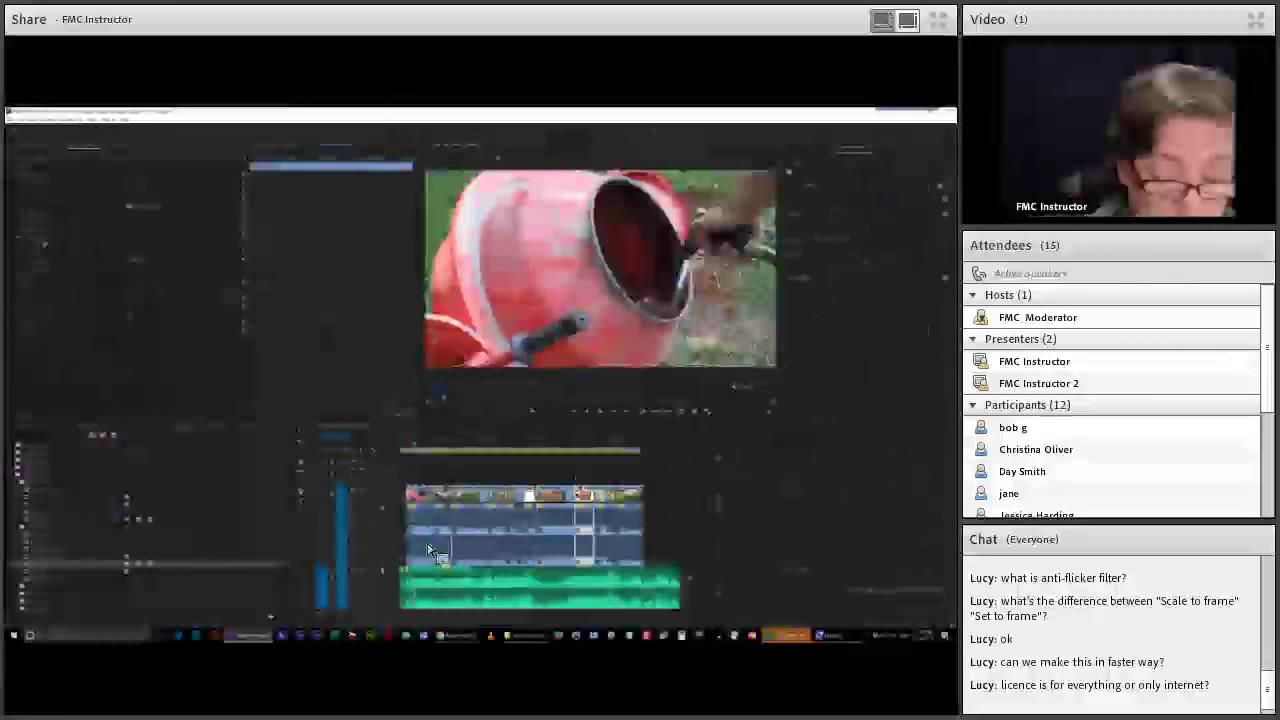
Step: Trim the cement mixer clip much shorter, fit the sequence to the view, and reposition it
drag(643, 525, 490, 520)
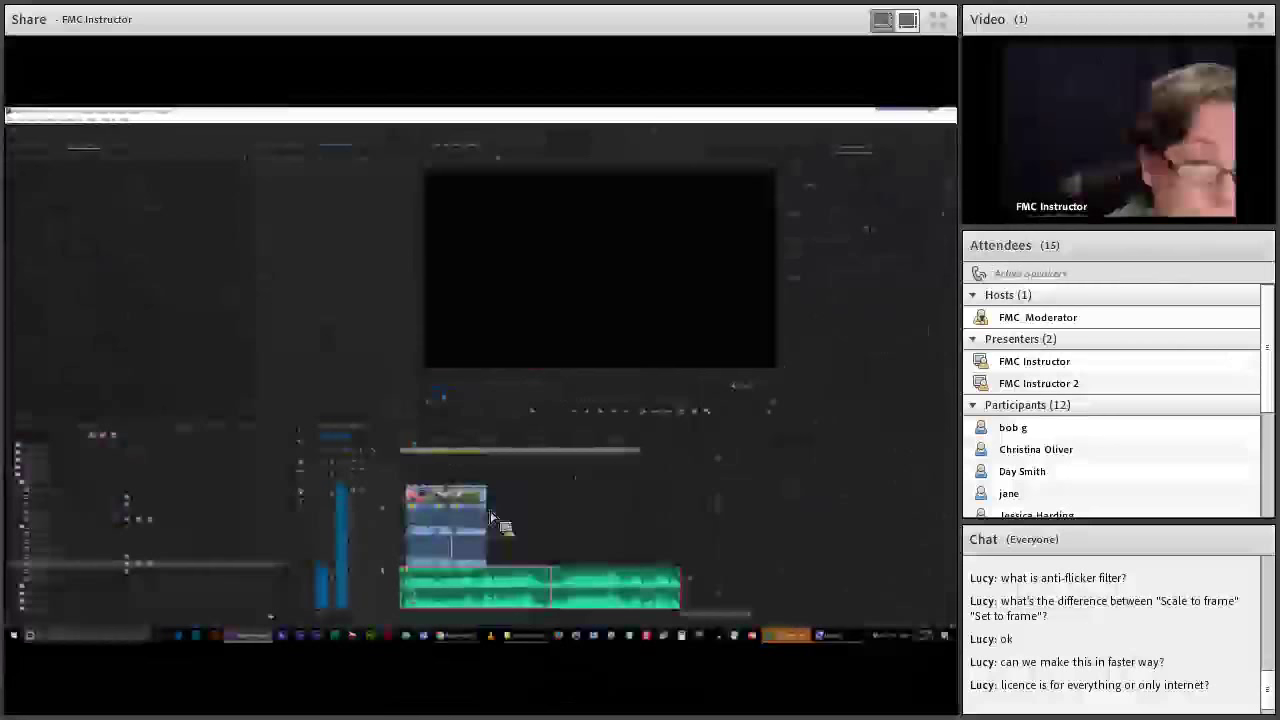
key(backslash)
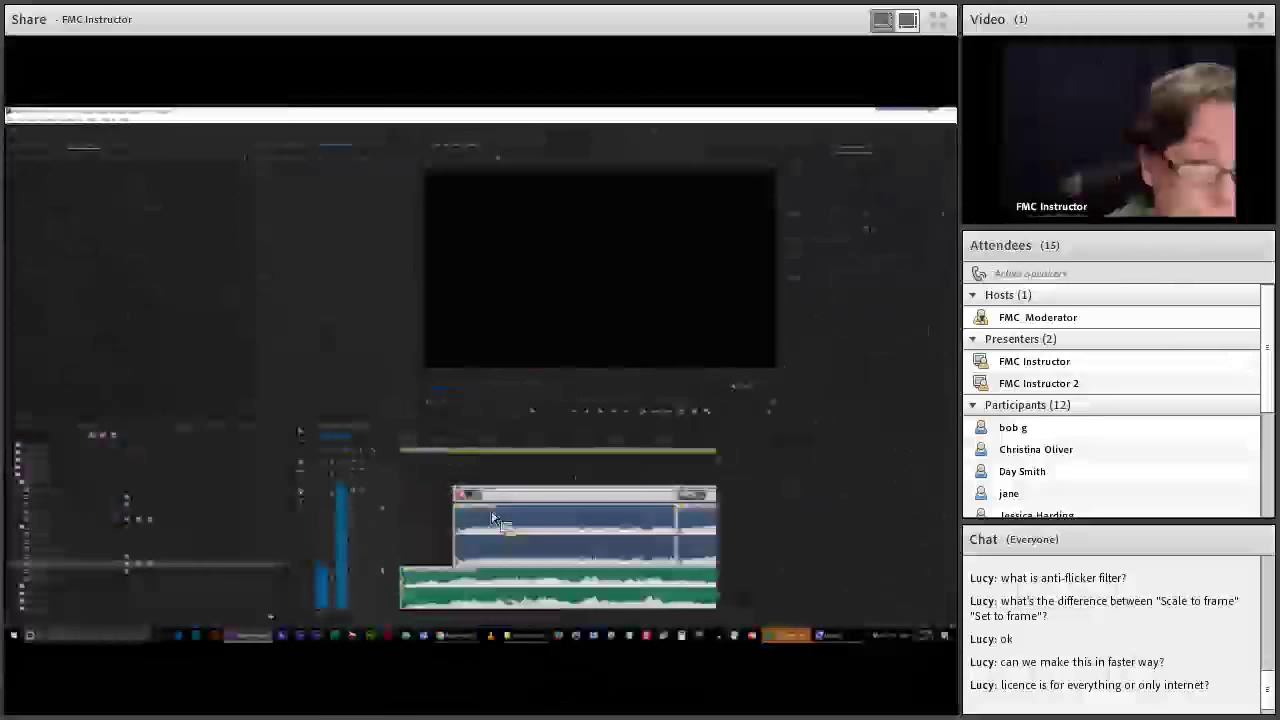
drag(492, 518, 491, 457)
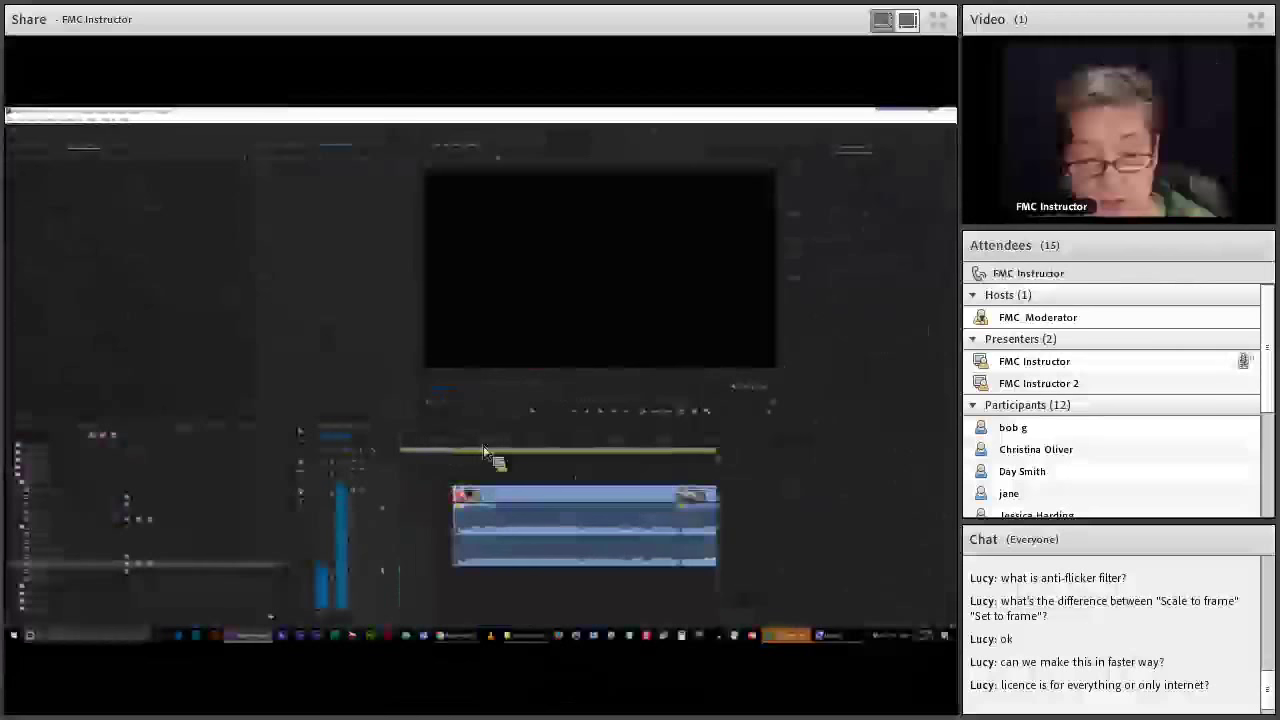
key(ctrl+z)
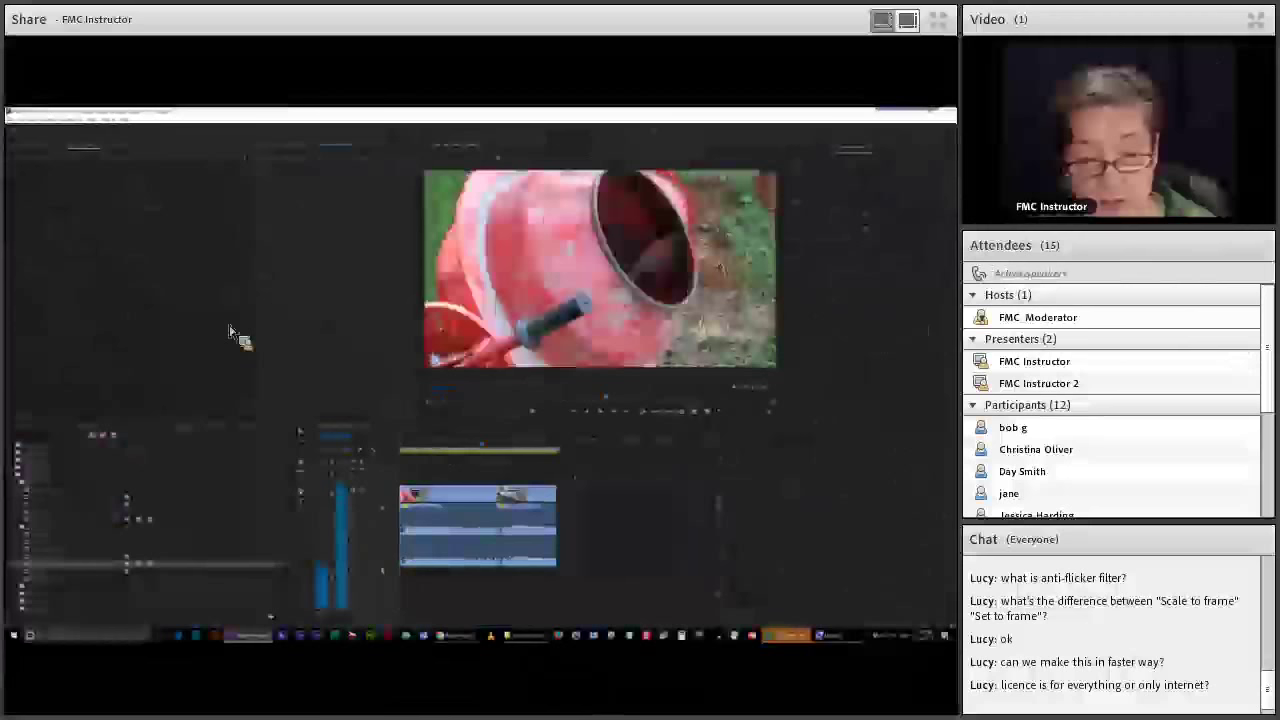
Step: Drag an item from the panel onto the cement mixer clip in the timeline
drag(229, 333, 395, 520)
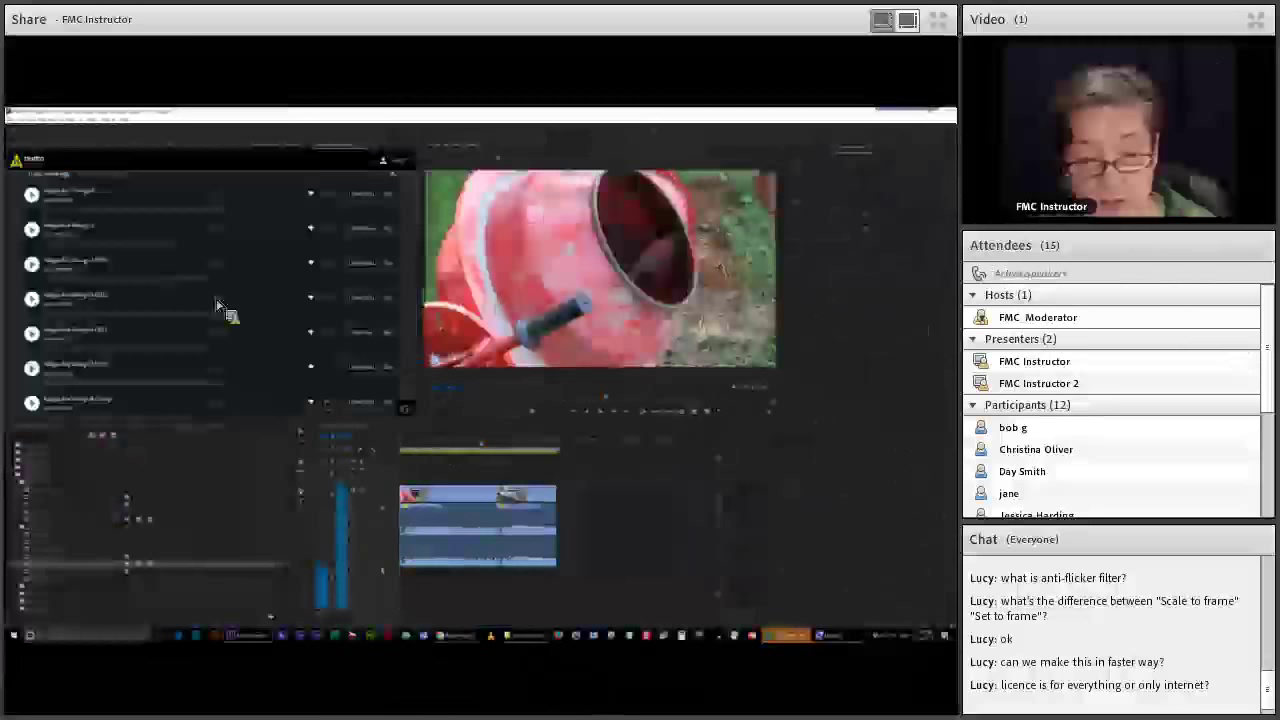
Step: Open the Frame.io review upload panel from the Window menu
click(217, 305)
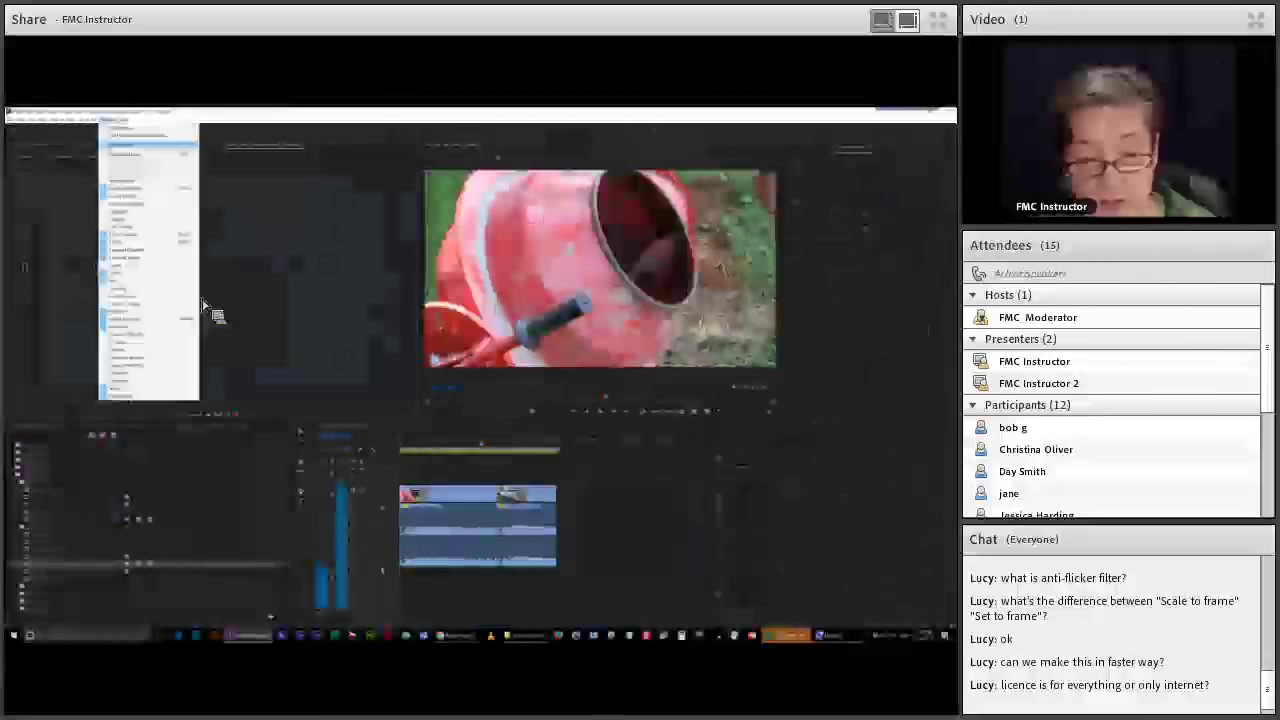
click(201, 304)
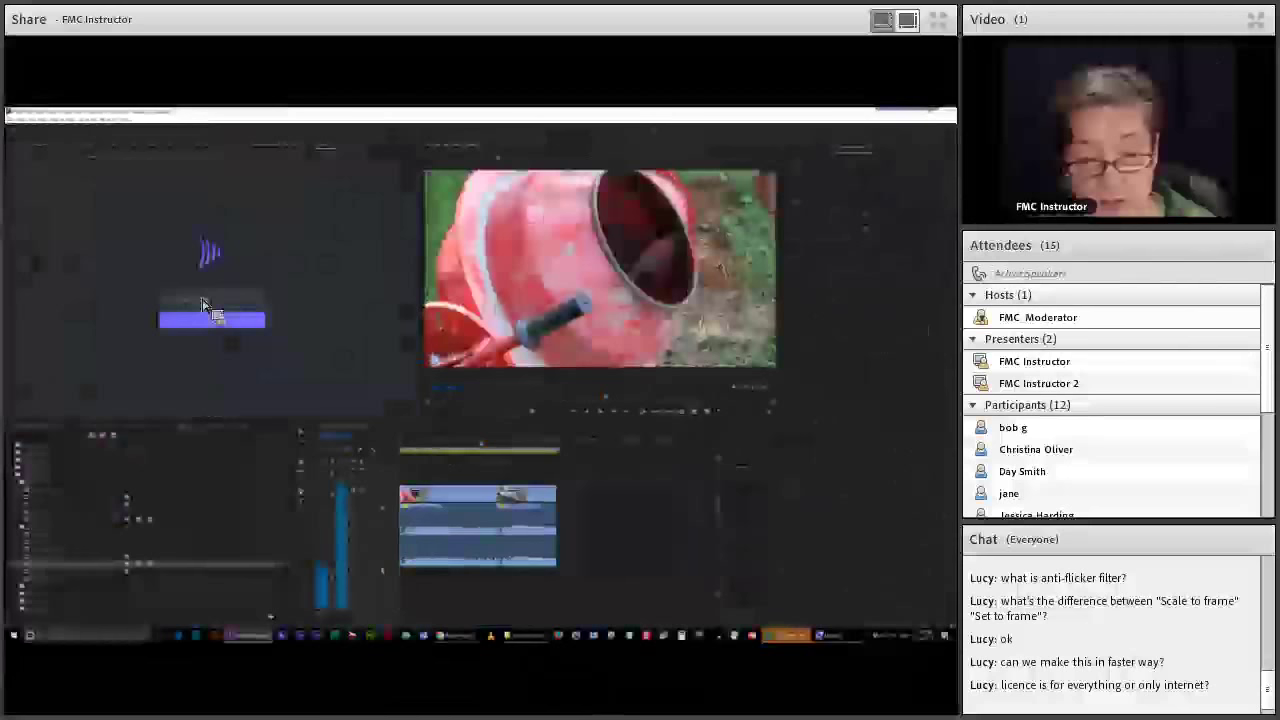
Step: Start signing in to the review service with a Google account
click(206, 316)
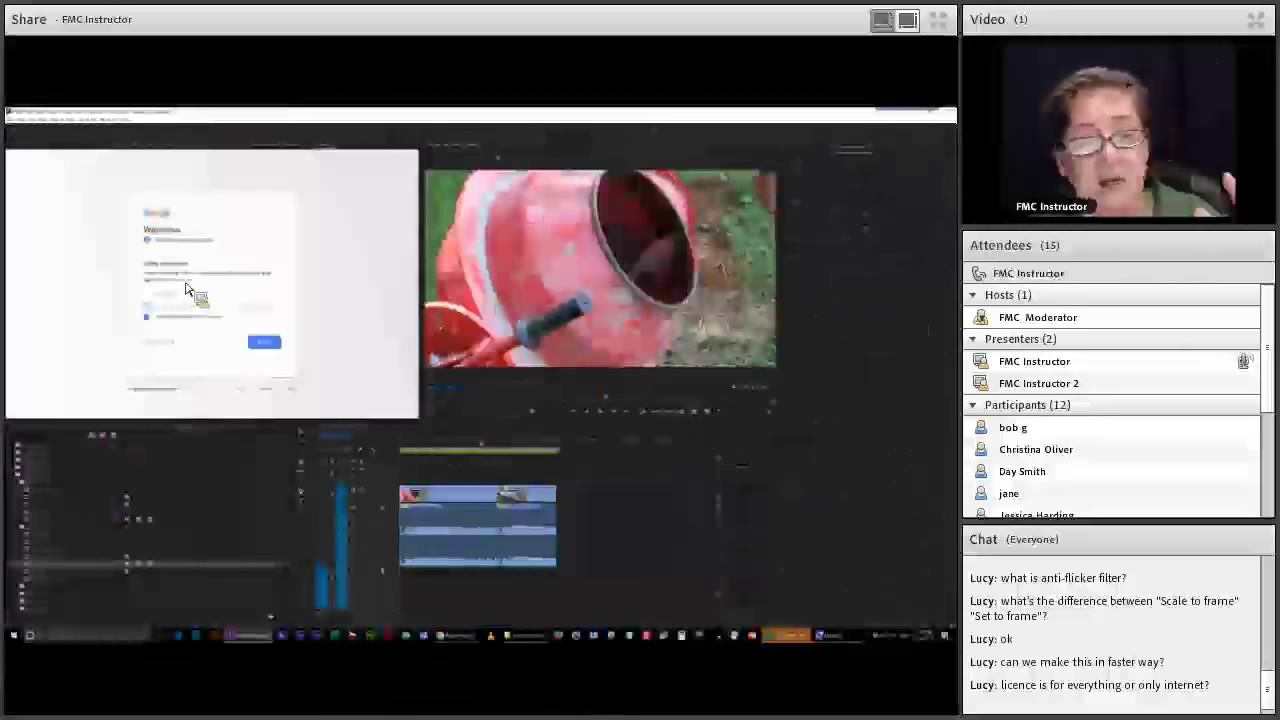
Step: Finish the Google sign-in and list the choices of what to upload
click(264, 342)
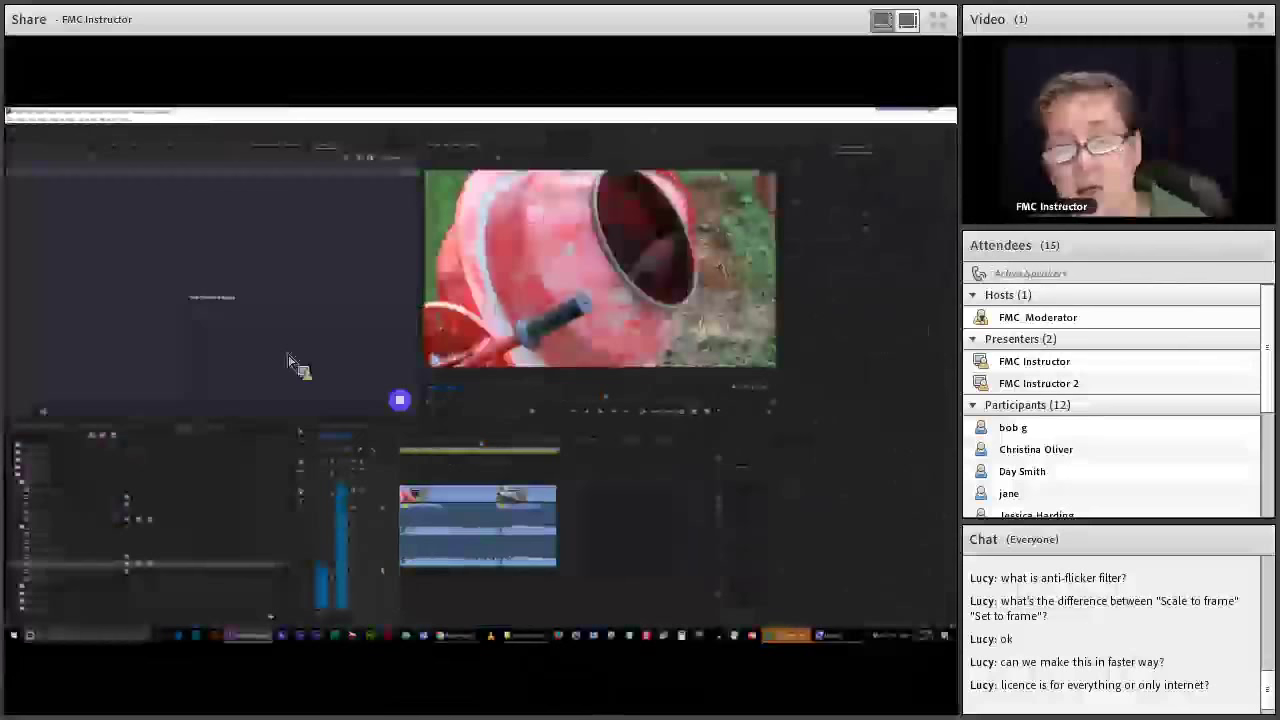
click(10, 168)
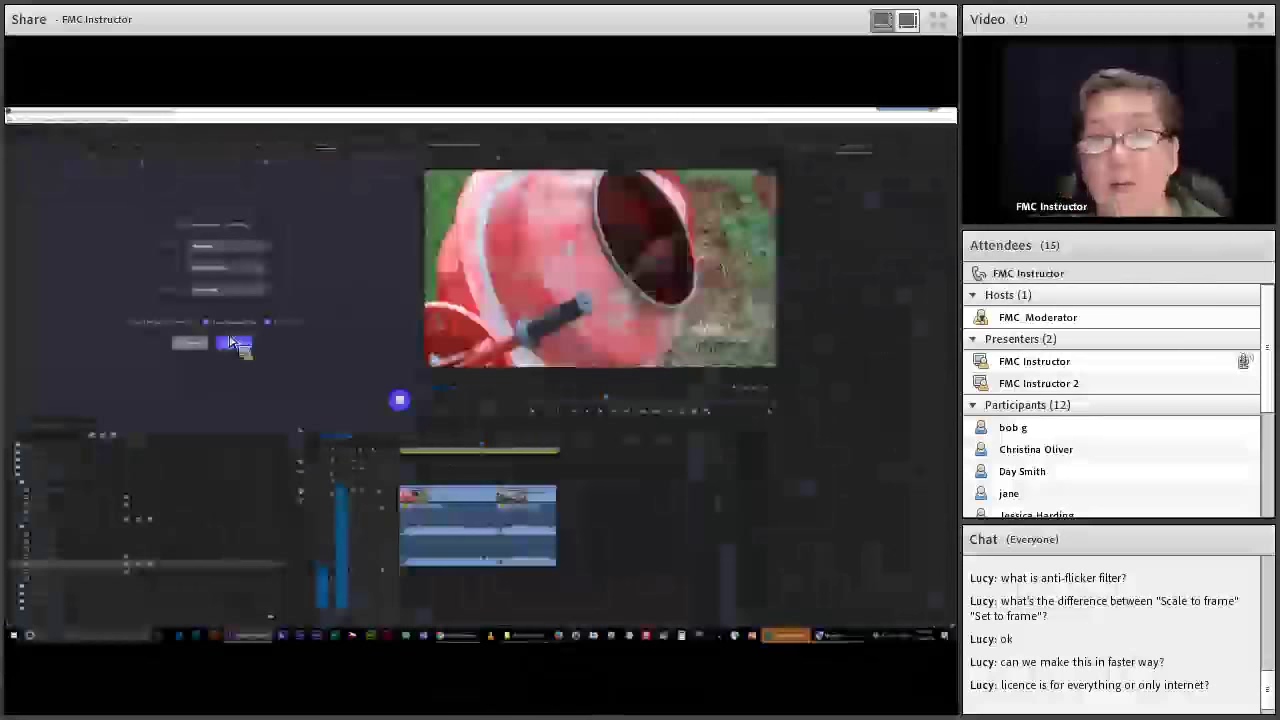
Step: Browse for an upload location, cancel the file dialog, and switch to the web browser
click(233, 343)
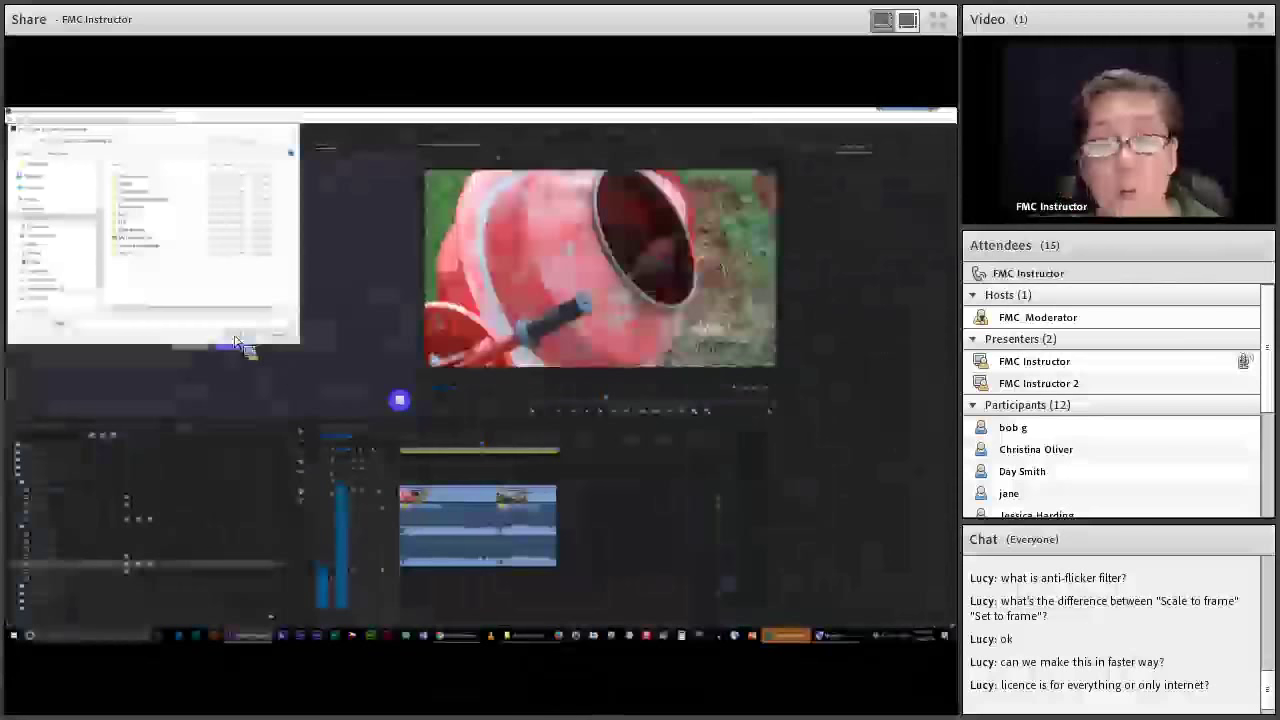
click(236, 336)
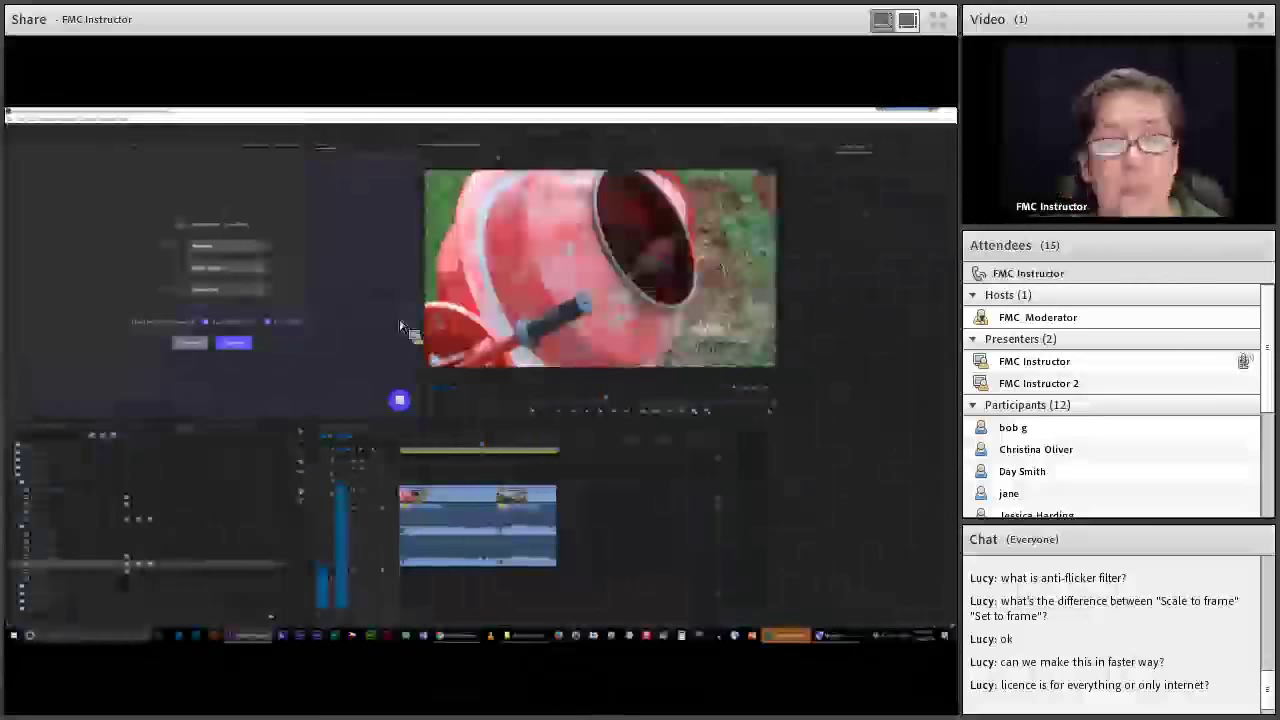
key(alt+Tab)
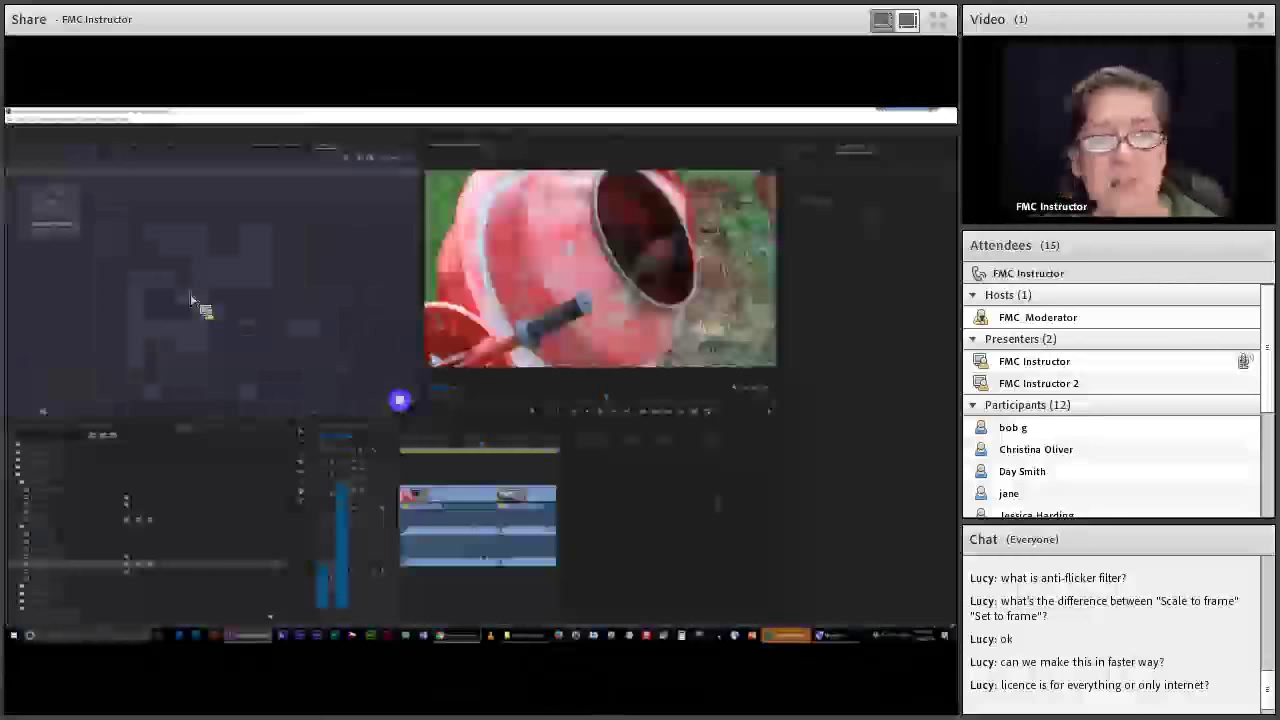
key(alt+Tab)
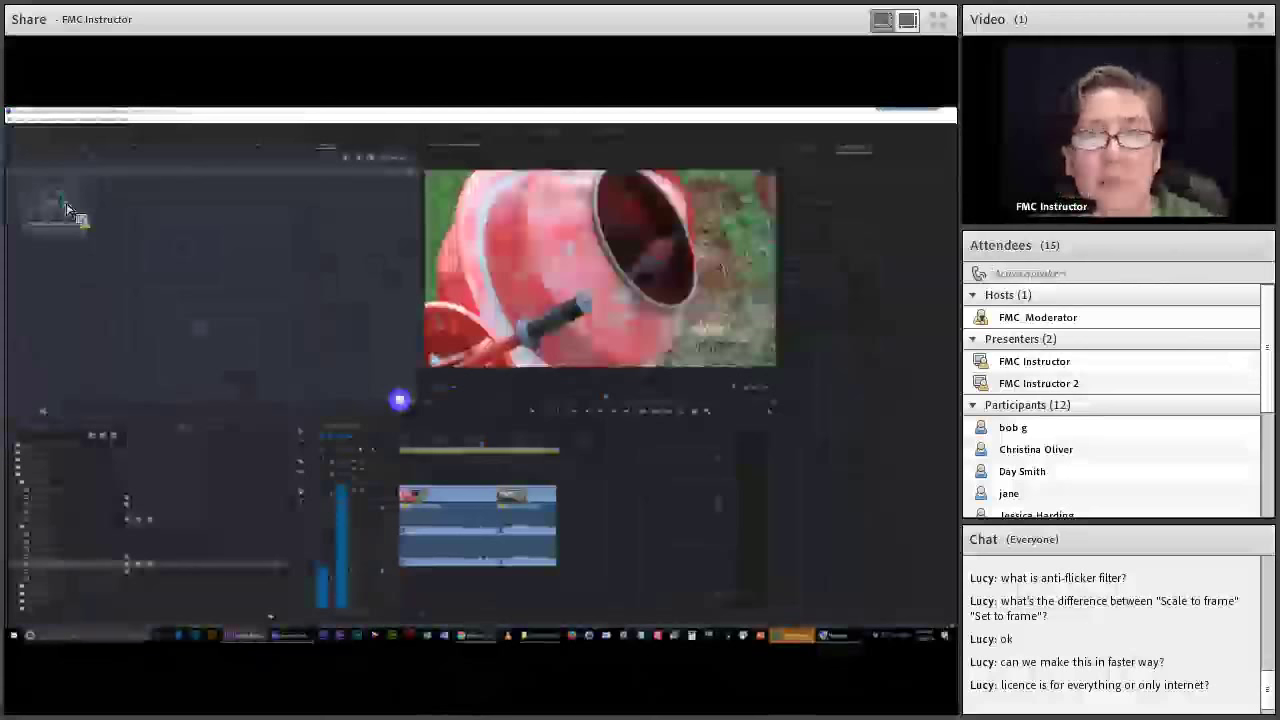
Step: Switch to the web browser and then back to the Premiere Pro editor
key(alt+Tab)
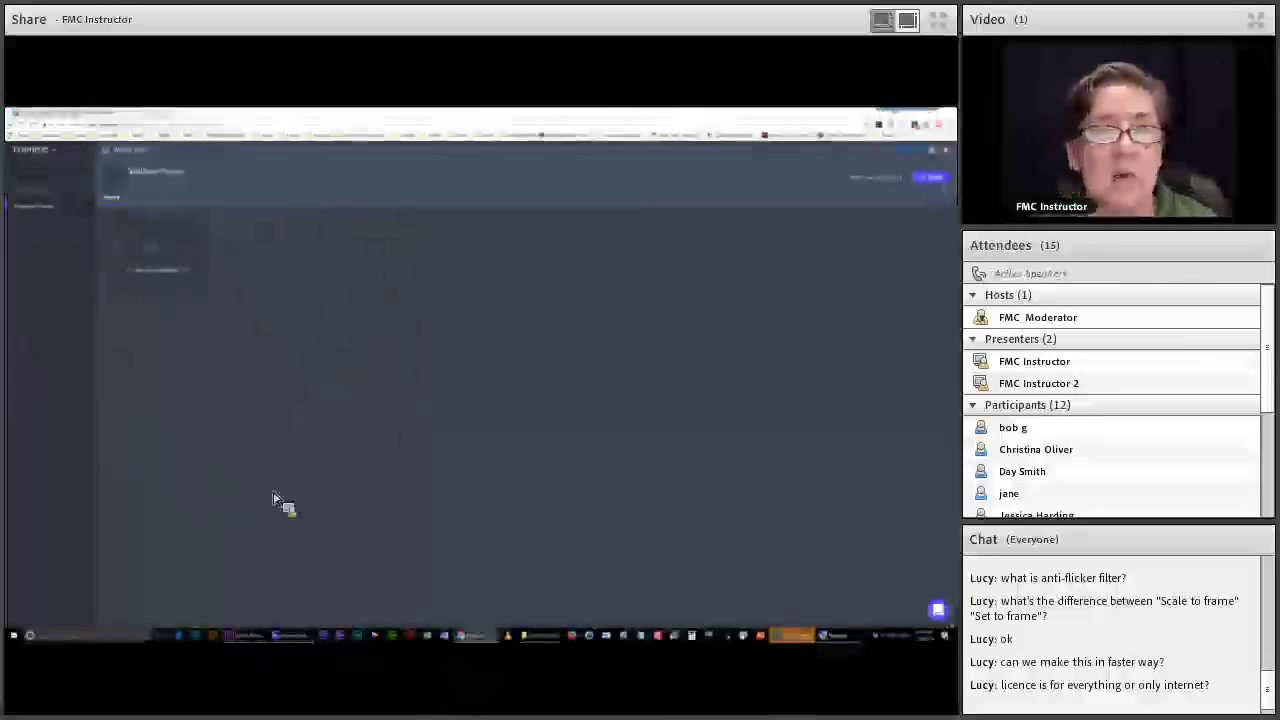
key(alt+Tab)
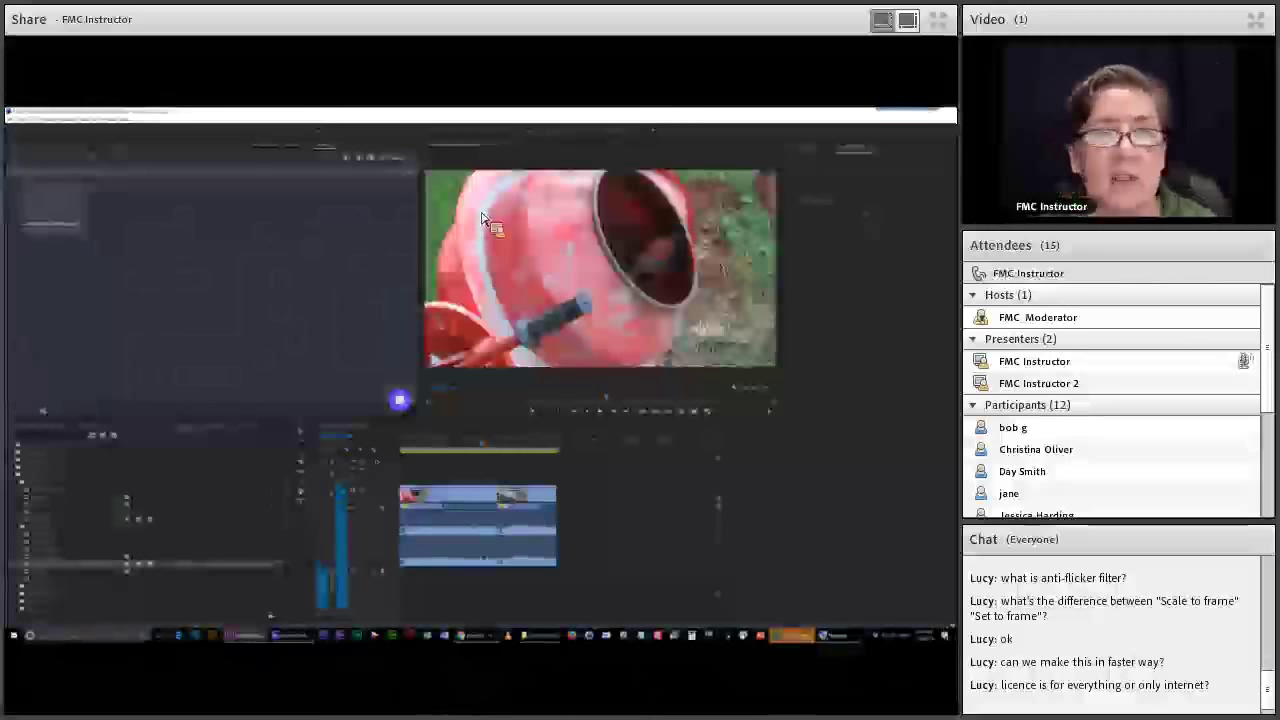
key(ctrl+m)
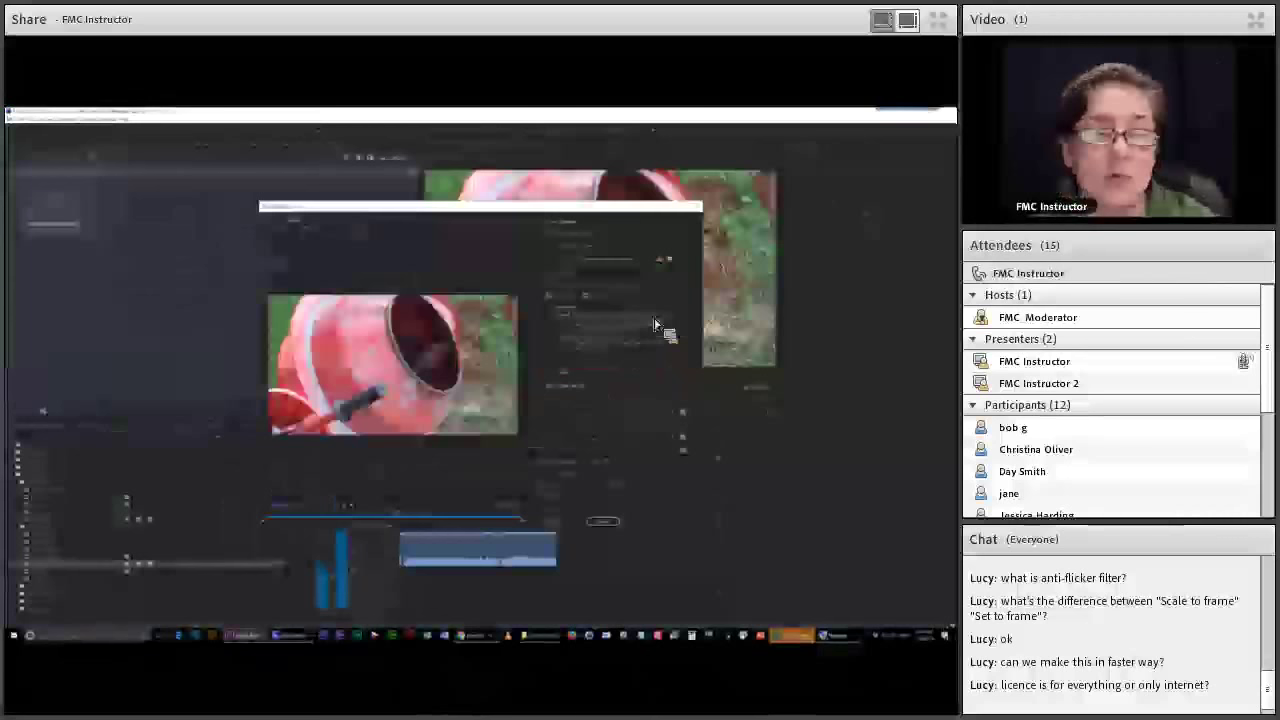
Step: Show the list of export presets in the Export Settings dialog
click(655, 323)
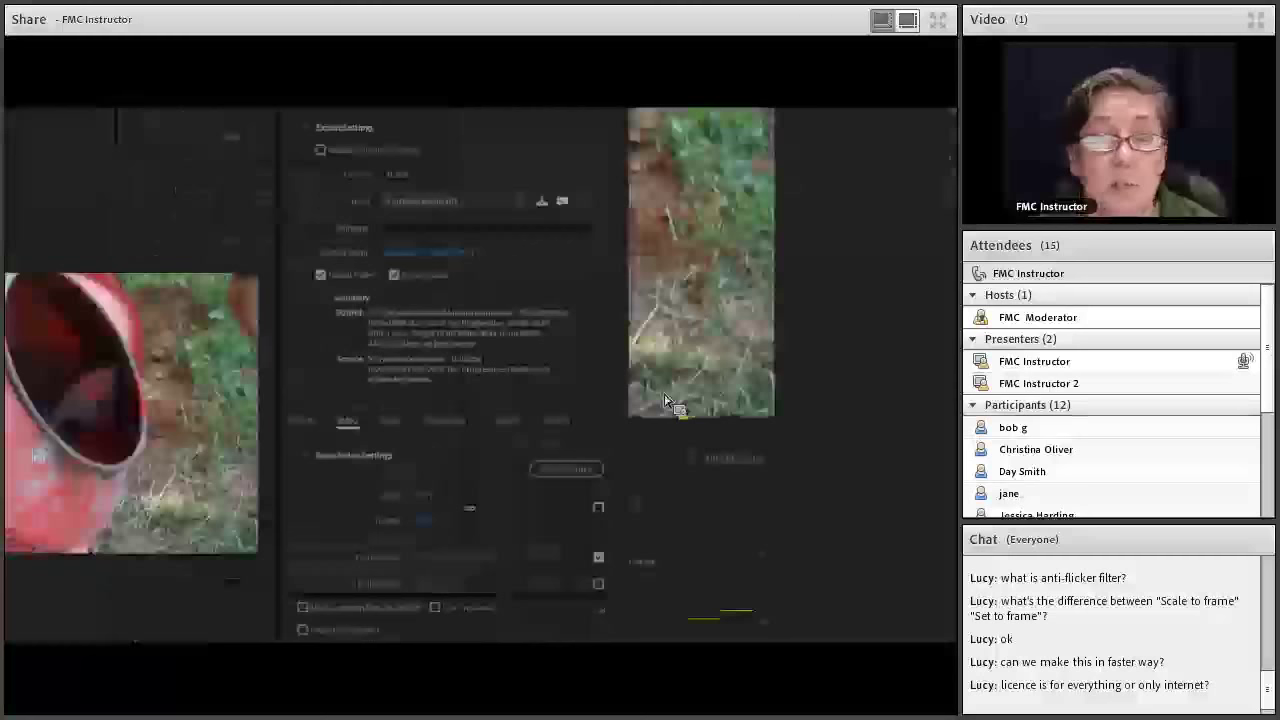
Step: Scroll the Video tab down to the Bitrate and Advanced Settings
scroll(567, 422, down, 3)
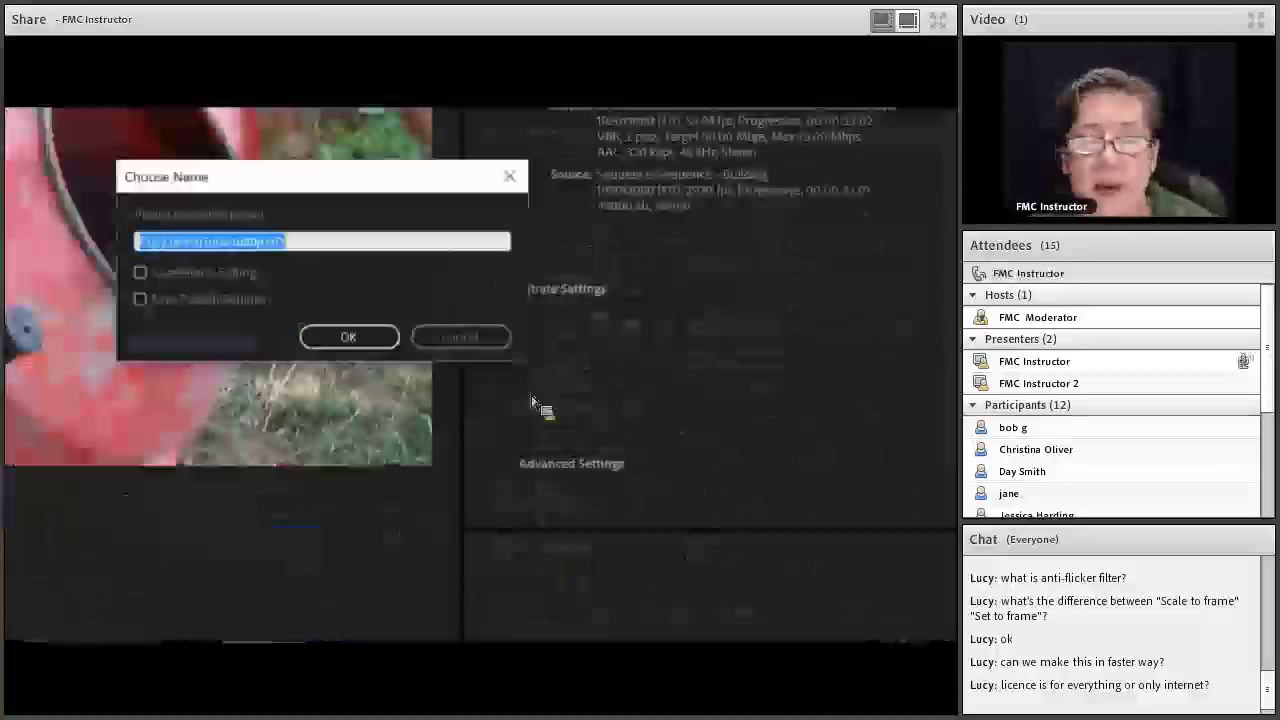
Step: Confirm the name for the new custom export preset
key(Return)
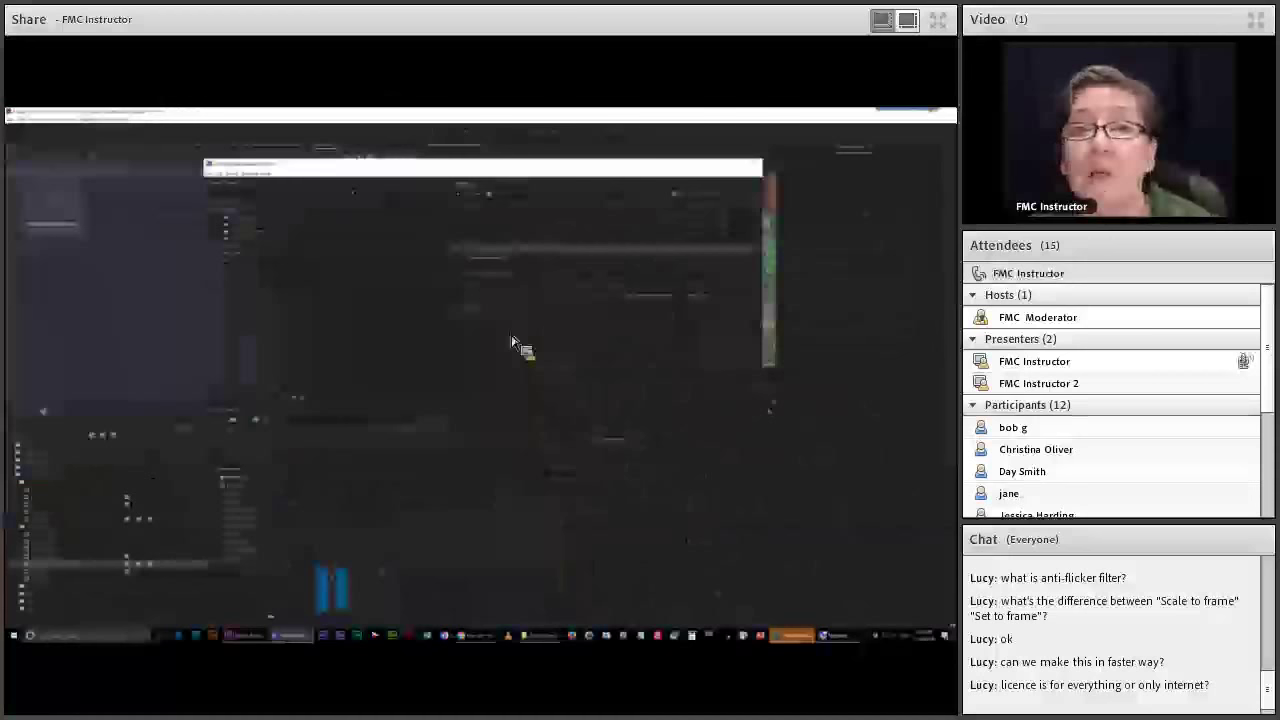
Step: Move the list item up to a higher position in the open window
drag(512, 342, 518, 237)
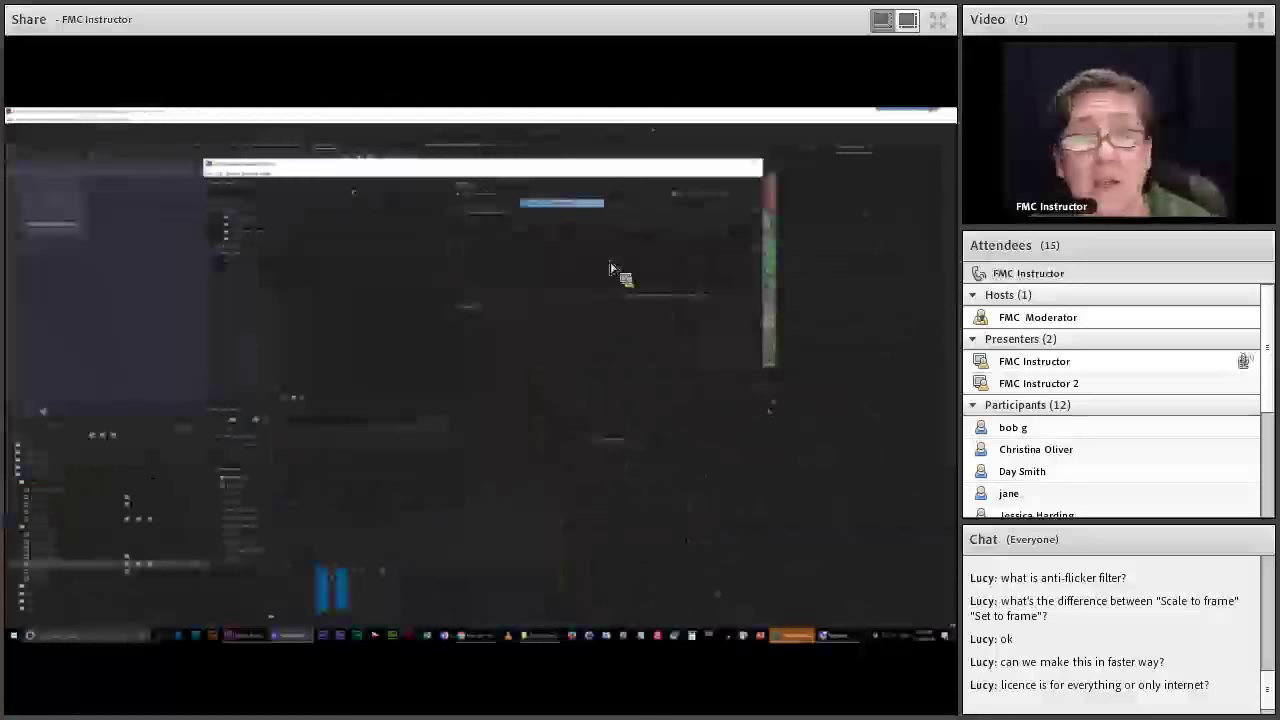
Step: Add a new row to the list from the item's context menu
right_click(612, 268)
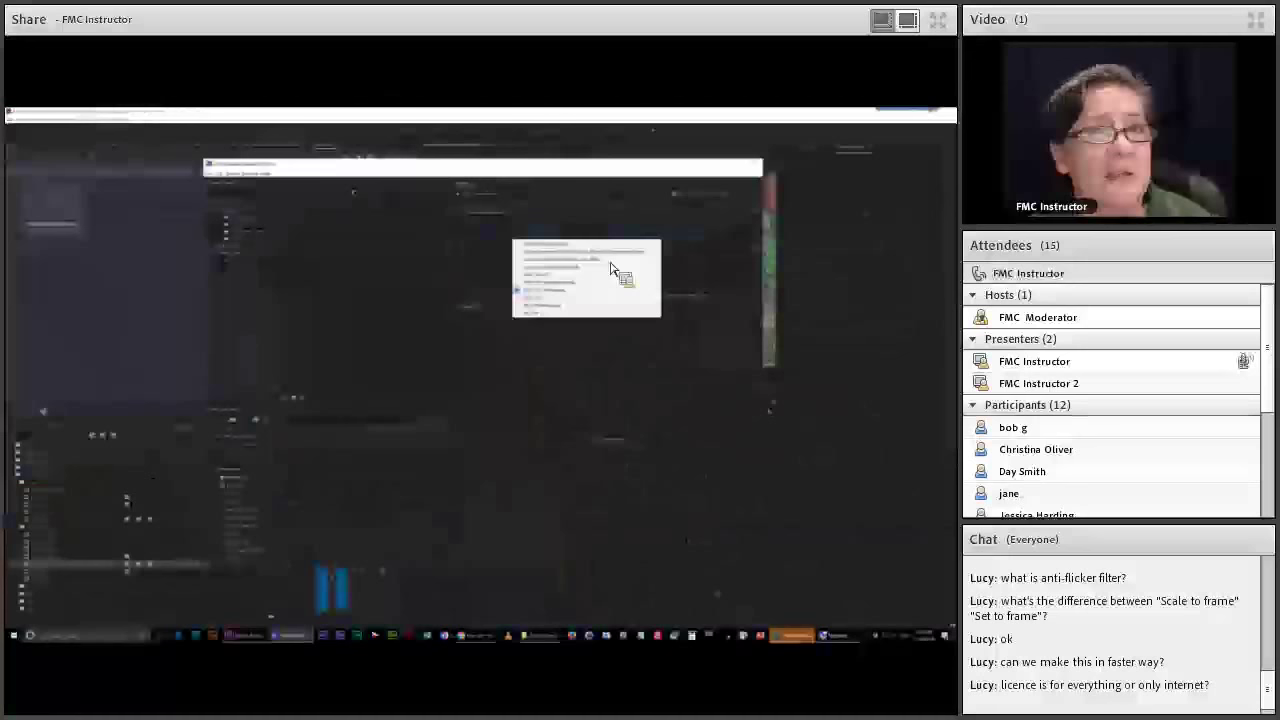
click(612, 268)
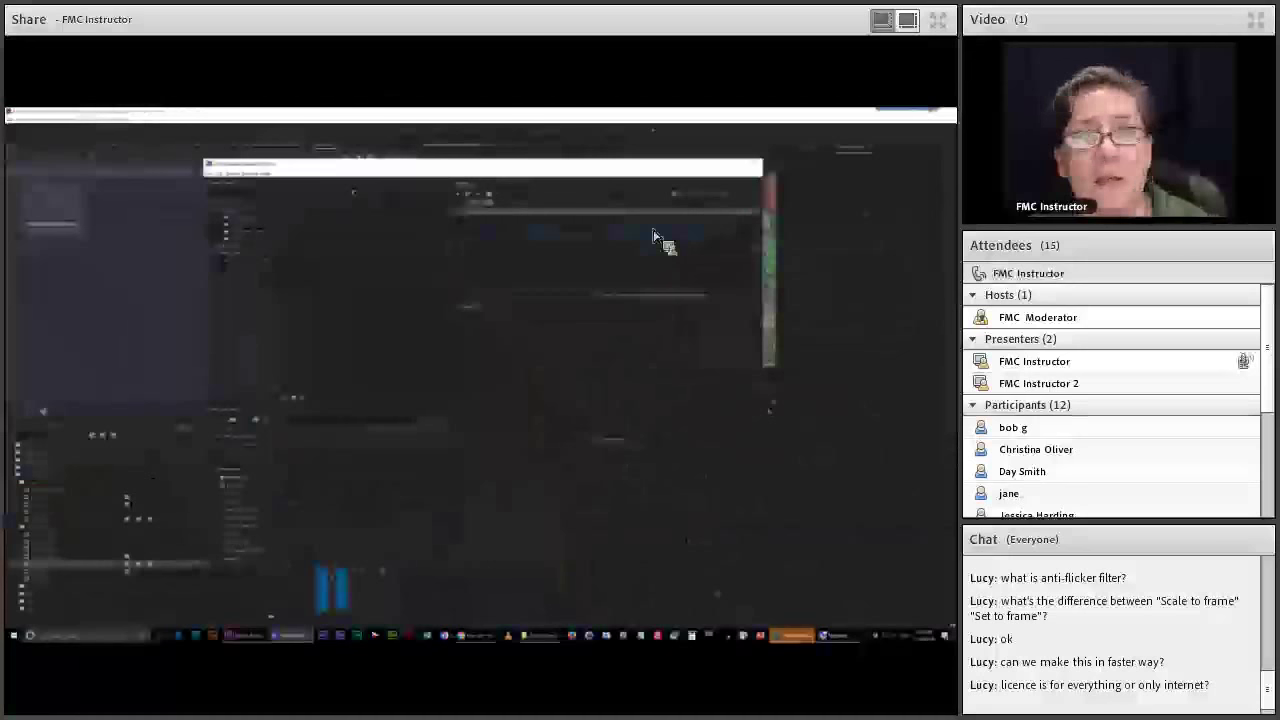